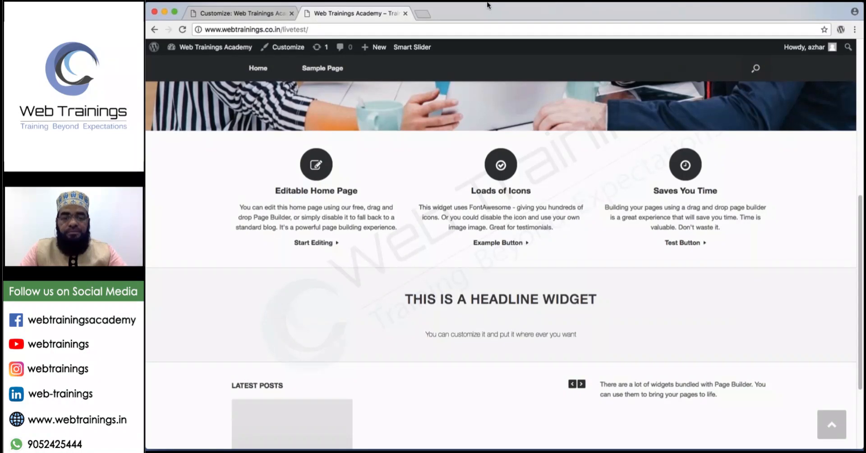
Scroll up and down through the page in the current tab.
mouse_move(491, 2)
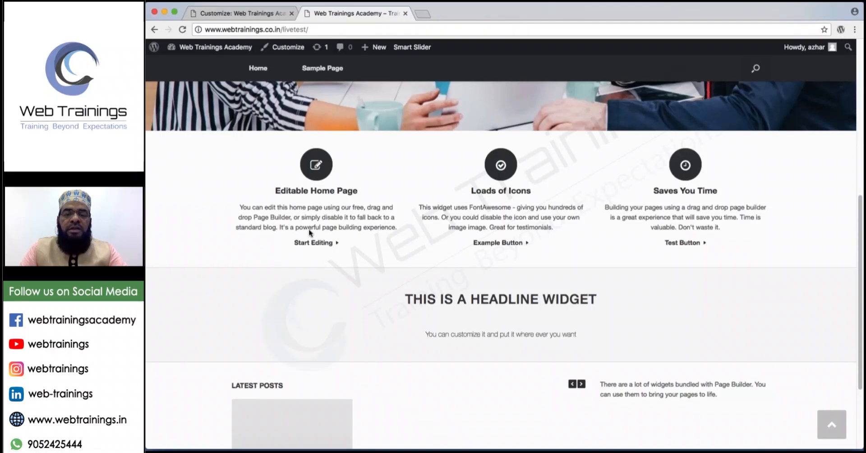
scroll(309, 233, down, 1)
scroll(310, 233, down, 5)
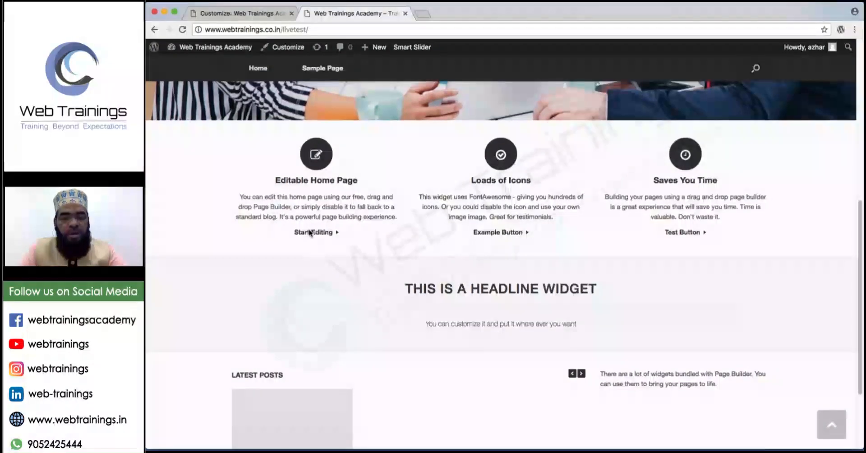
scroll(309, 233, up, 10)
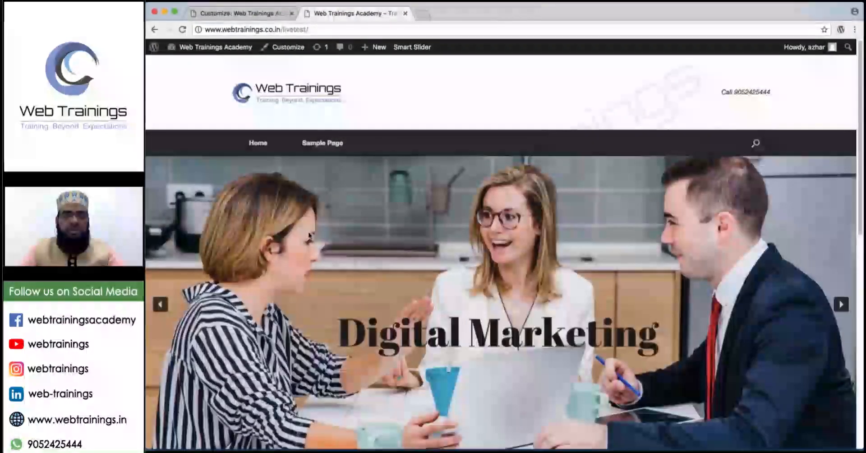
scroll(309, 235, down, 10)
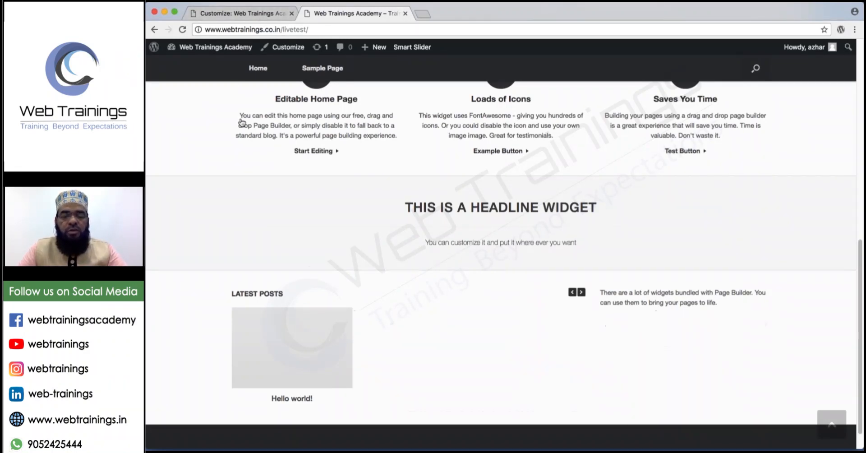
scroll(242, 122, up, 5)
scroll(662, 225, down, 2)
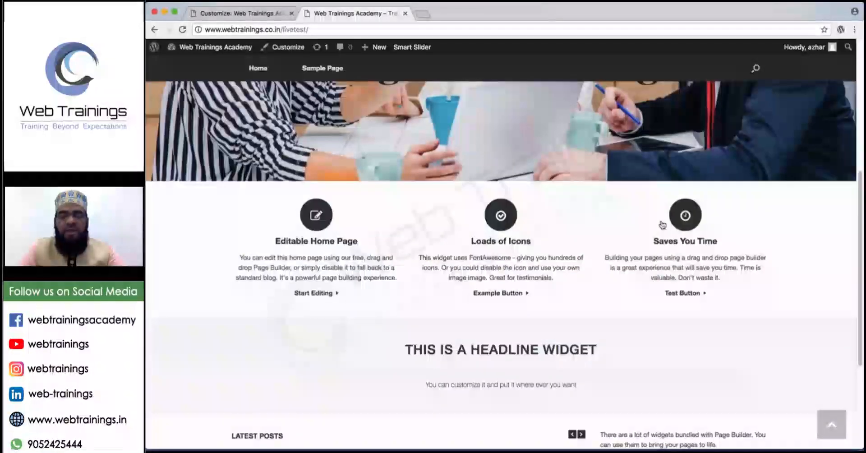
scroll(663, 223, down, 5)
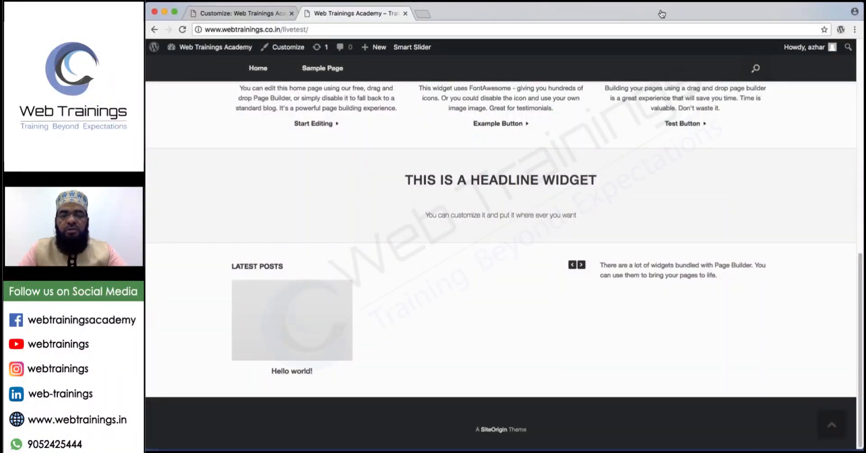
Load webtrainings.in in a new browser tab.
click(423, 14)
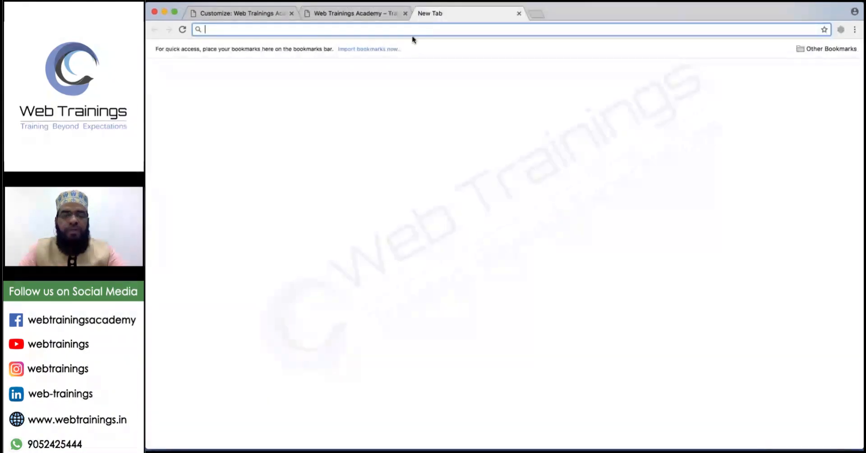
text(webtrainings.in)
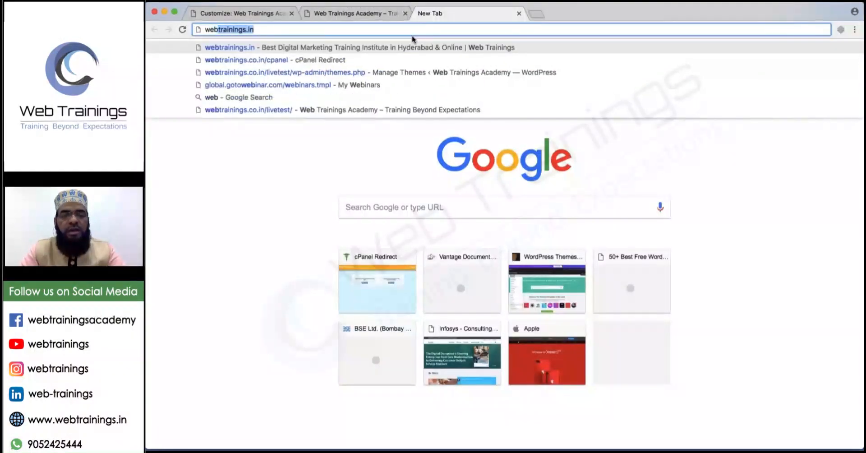
key(Return)
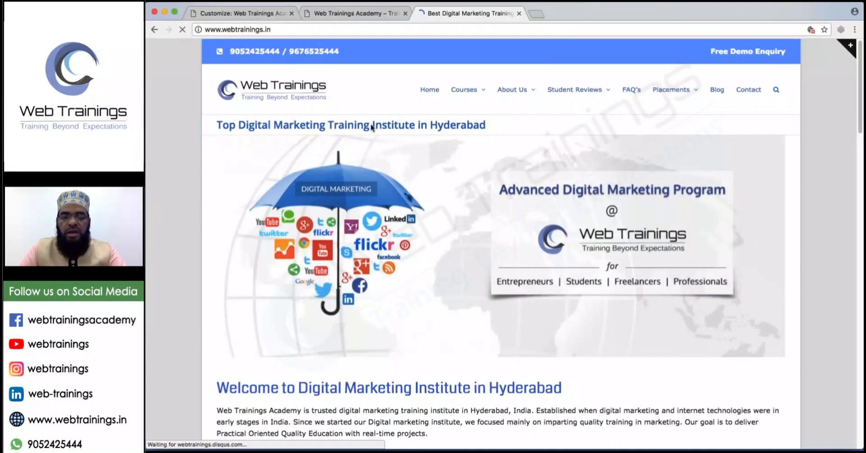
Scroll through the Web Trainings home page's course sections, student reviews and footer.
scroll(474, 213, down, 2)
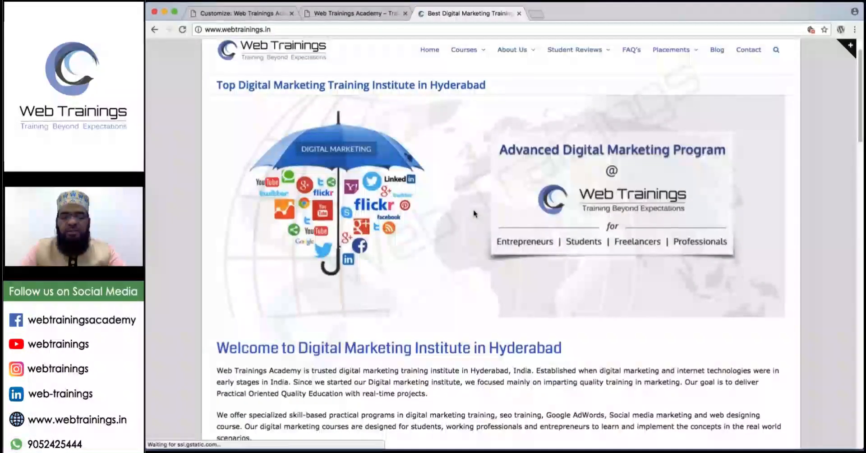
scroll(473, 209, down, 6)
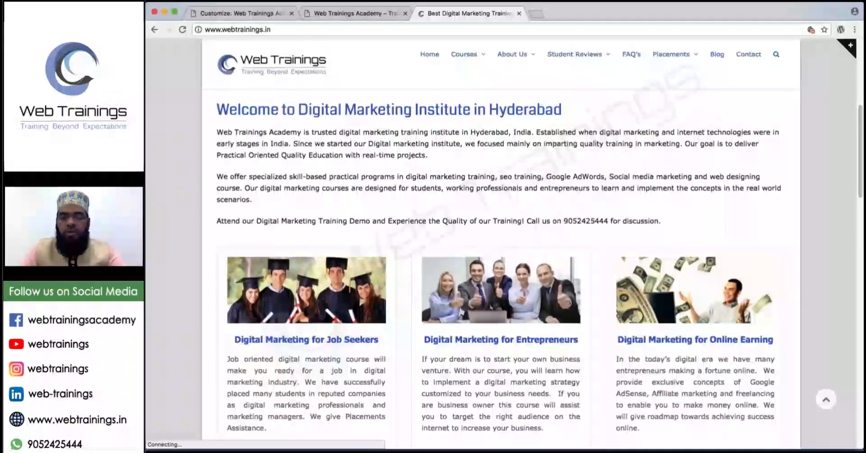
scroll(412, 250, up, 2)
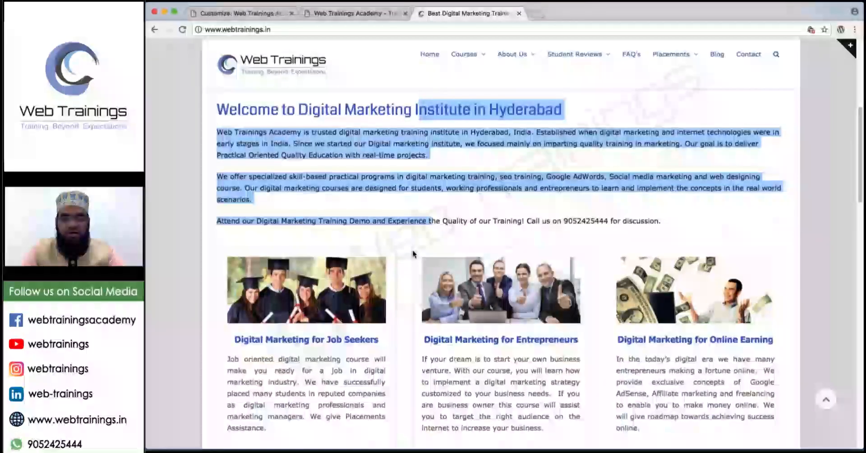
scroll(413, 251, down, 1)
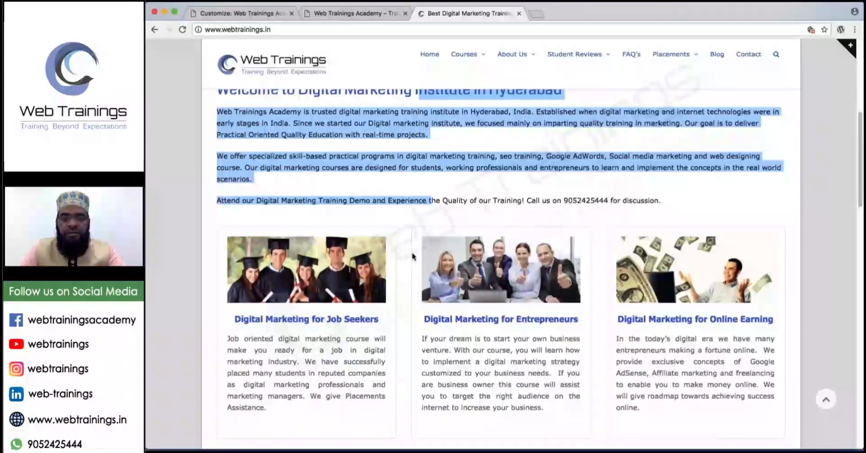
scroll(412, 252, down, 2)
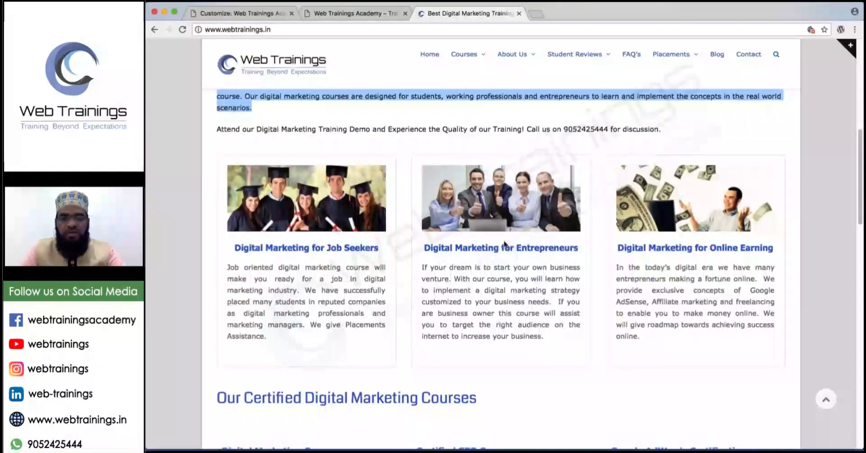
scroll(494, 245, down, 1)
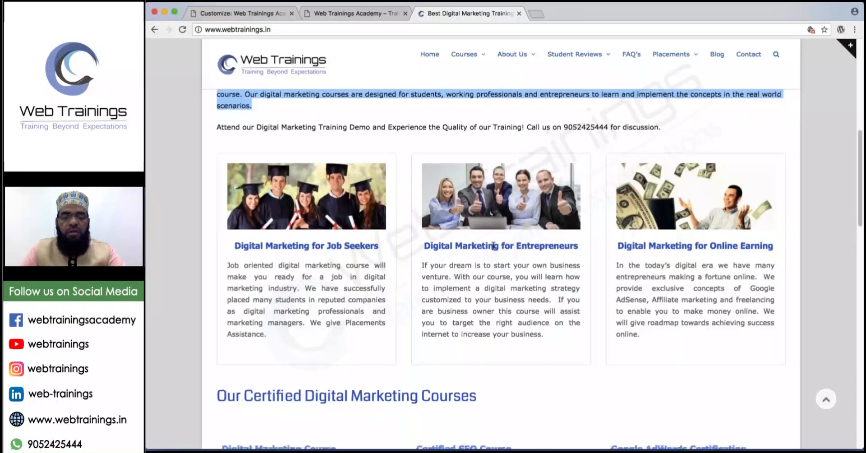
scroll(494, 246, down, 2)
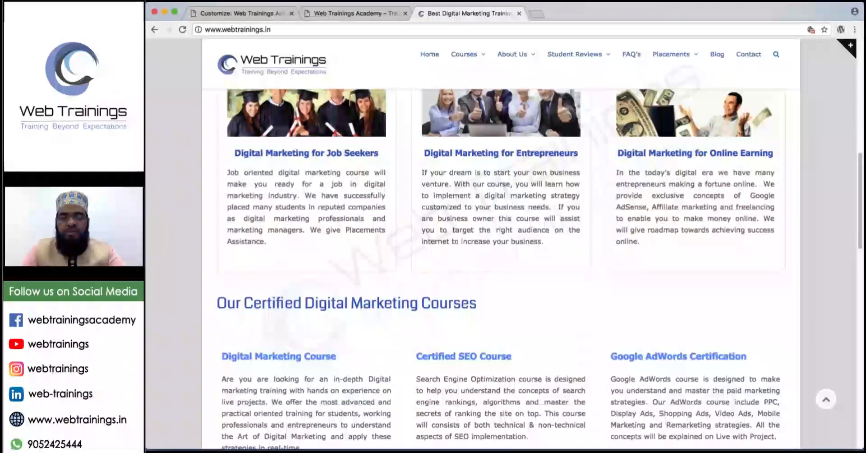
scroll(494, 246, down, 3)
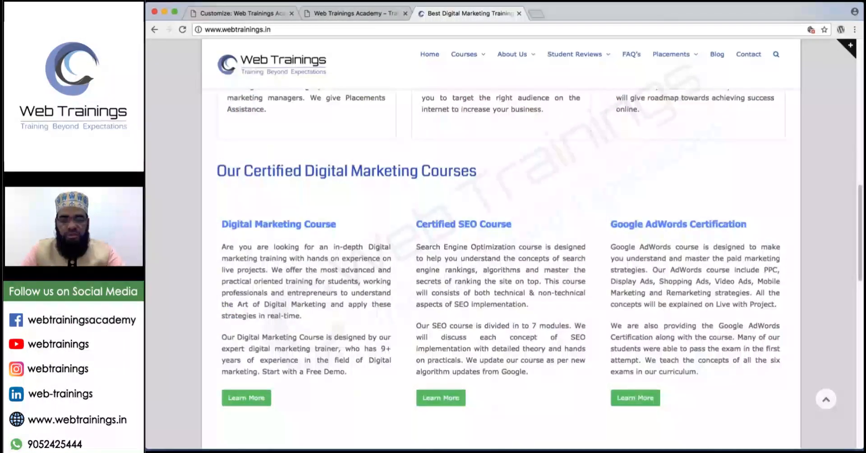
scroll(386, 272, down, 6)
scroll(386, 272, down, 4)
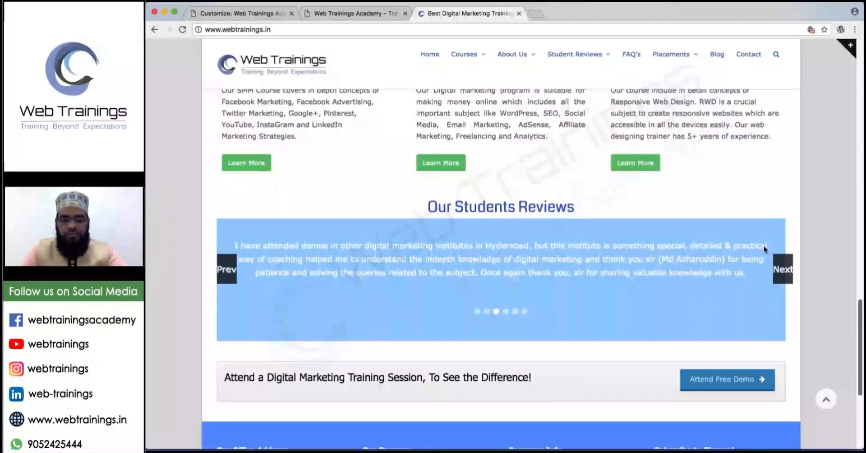
scroll(608, 253, down, 1)
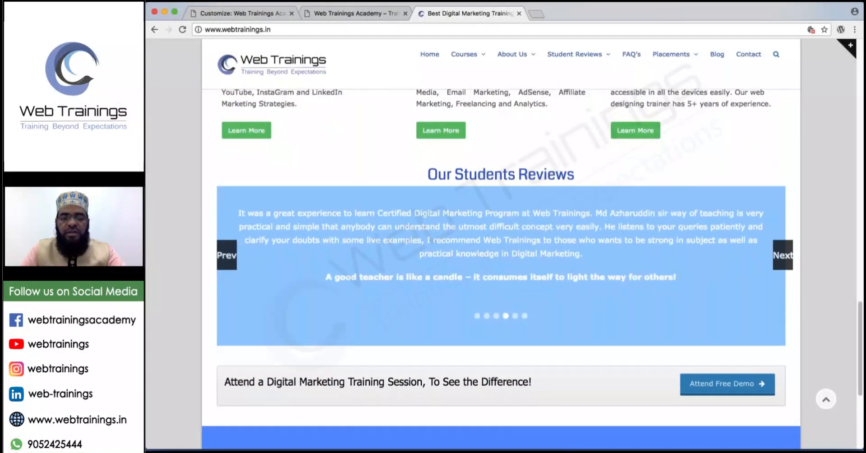
scroll(591, 253, down, 3)
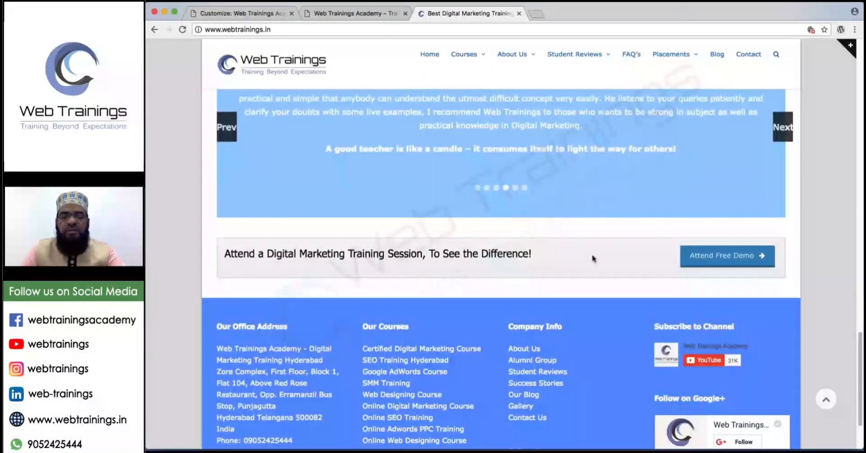
scroll(591, 254, up, 12)
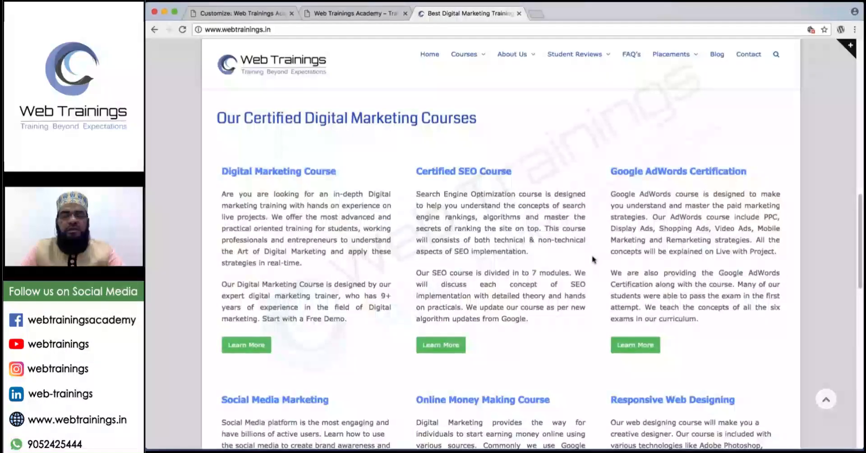
scroll(594, 259, down, 7)
scroll(501, 253, up, 1)
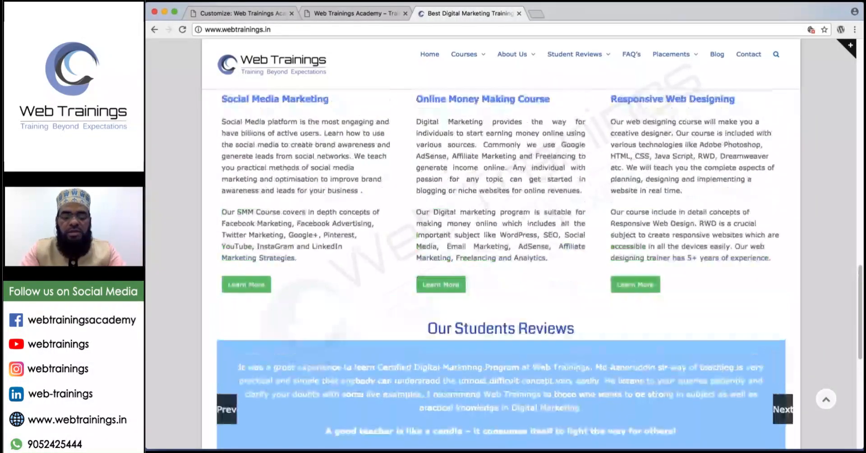
Replace the address with agv.com and load the AGV website.
scroll(501, 253, up, 20)
click(238, 29)
text(a)
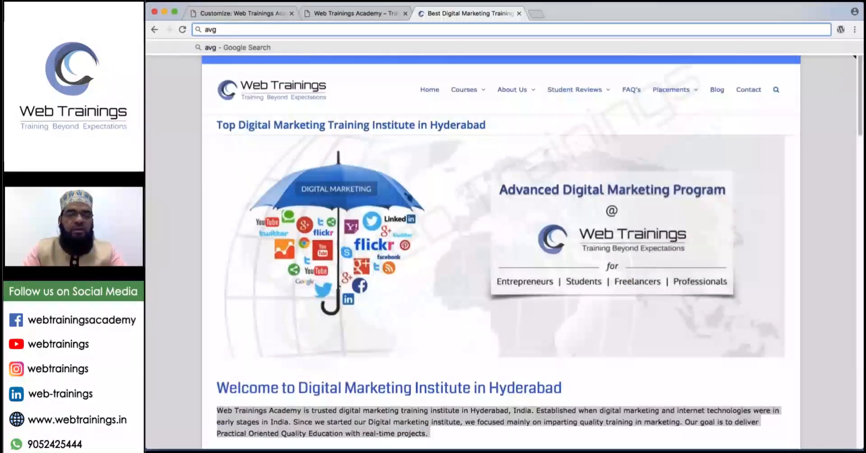
text(gv)
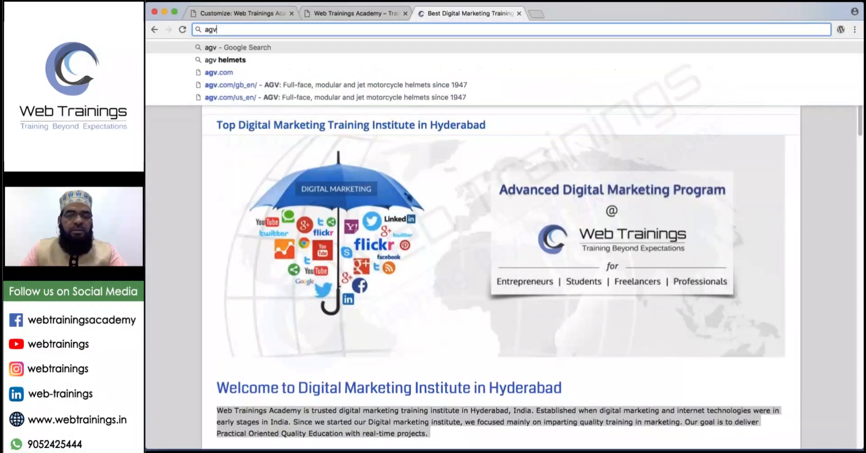
click(268, 72)
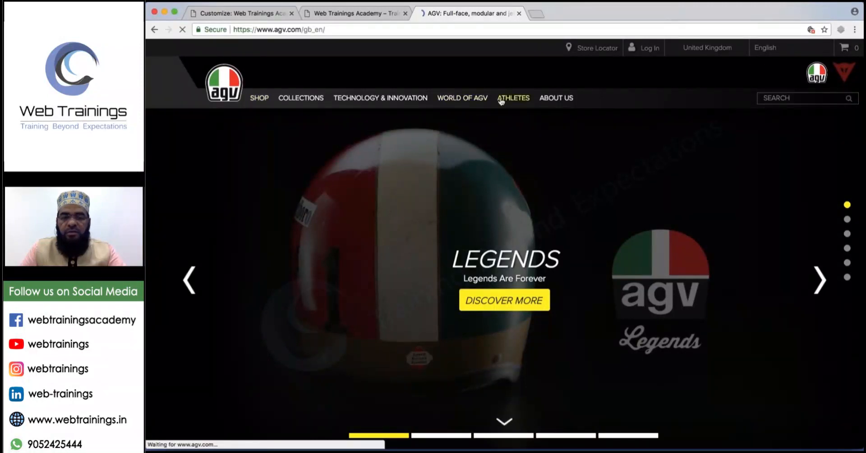
Advance the featured helmets carousel to the Corsa R helmet.
scroll(495, 228, down, 2)
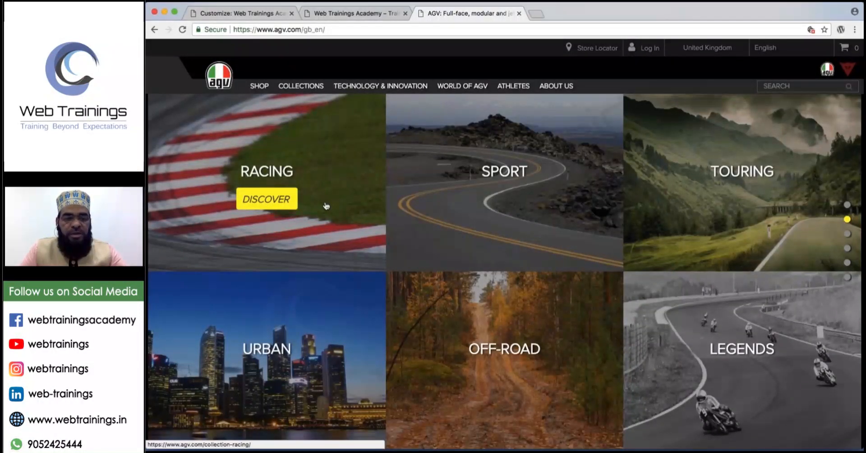
mouse_move(474, 204)
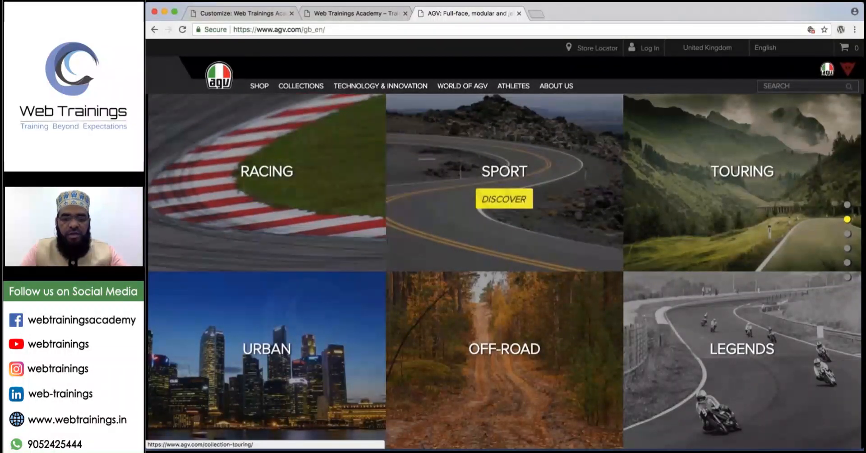
scroll(505, 268, down, 1)
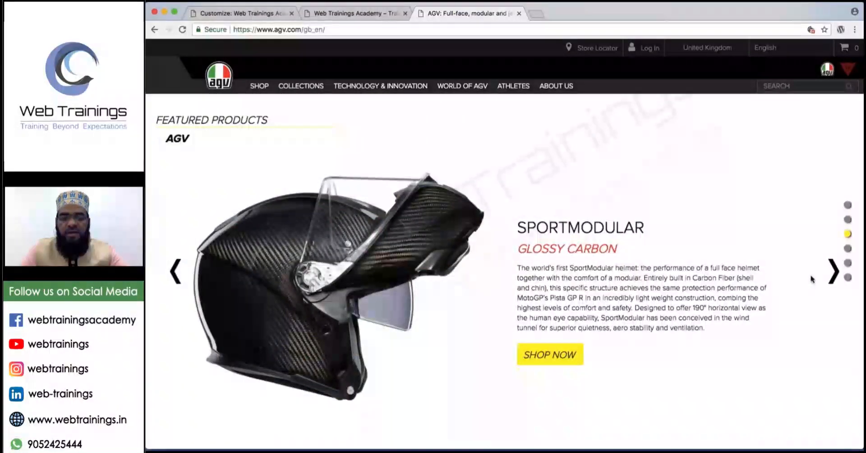
click(834, 272)
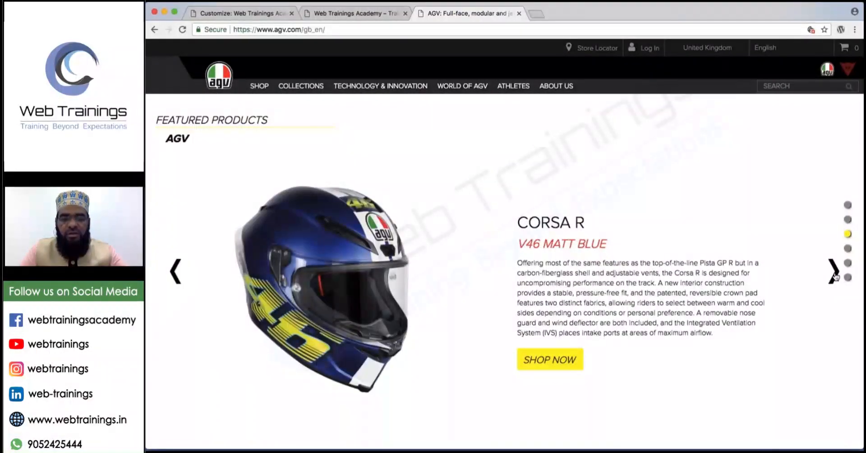
click(835, 273)
click(834, 273)
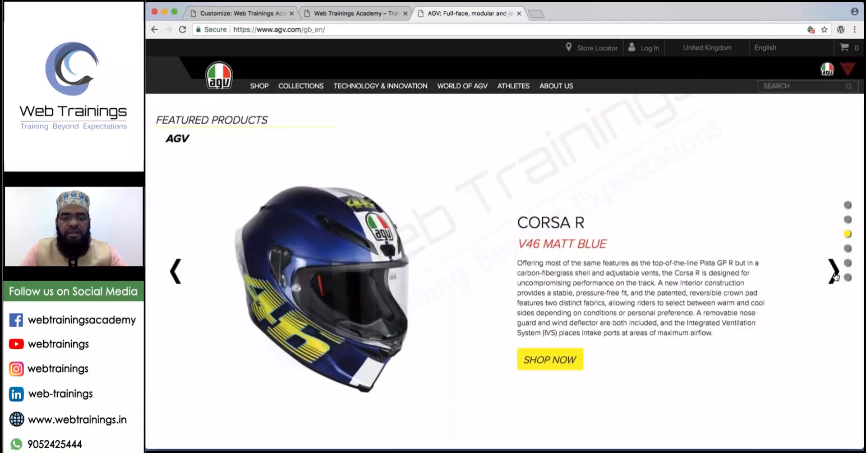
Page through the athletes carousel to see more riders.
scroll(836, 276, down, 3)
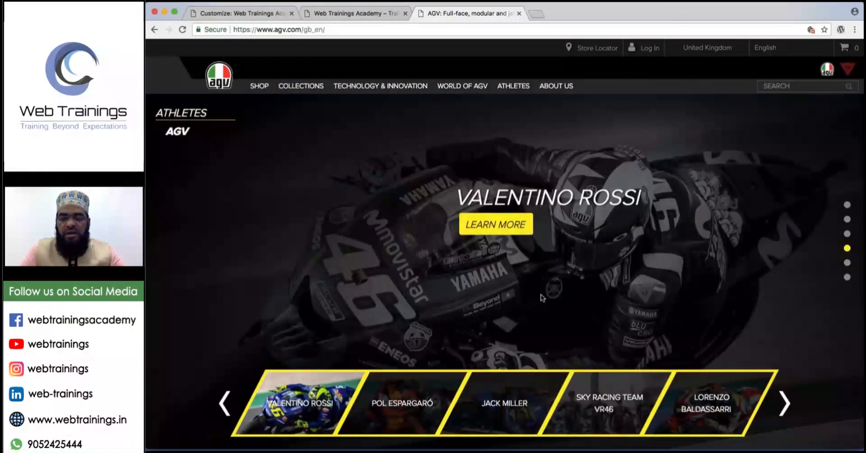
click(786, 412)
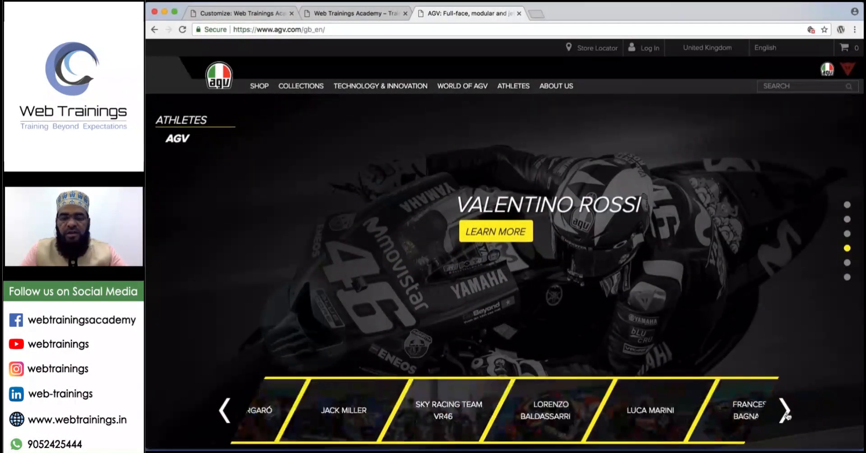
click(786, 411)
click(786, 411)
click(786, 412)
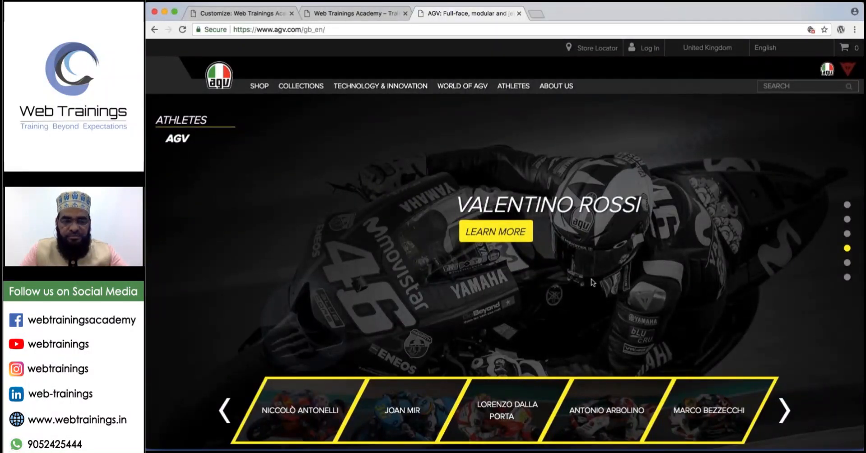
Scroll up and down through the rest of the AGV home page.
scroll(564, 197, down, 1)
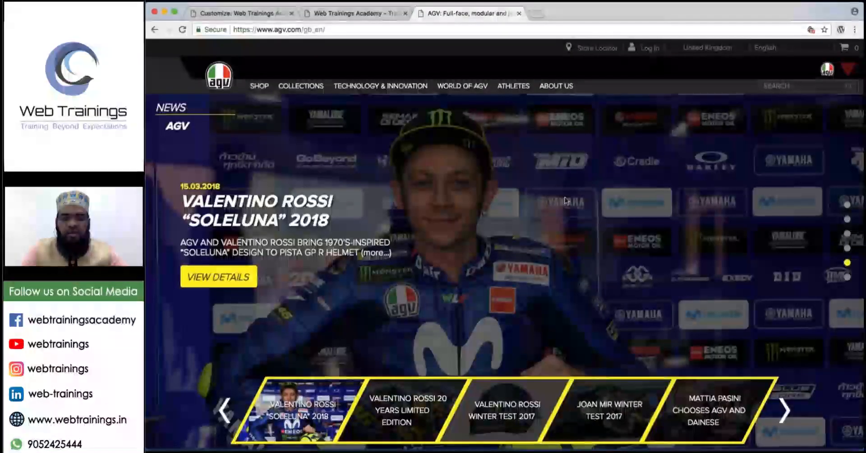
scroll(565, 197, down, 1)
scroll(462, 231, down, 1)
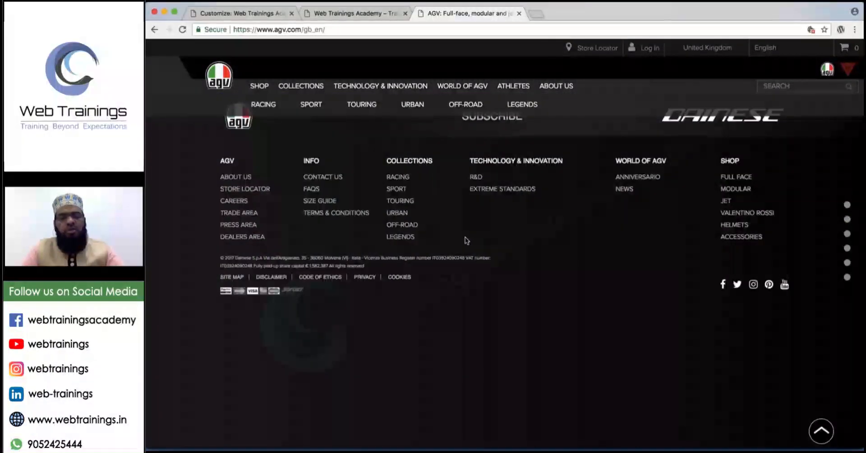
scroll(465, 240, up, 1)
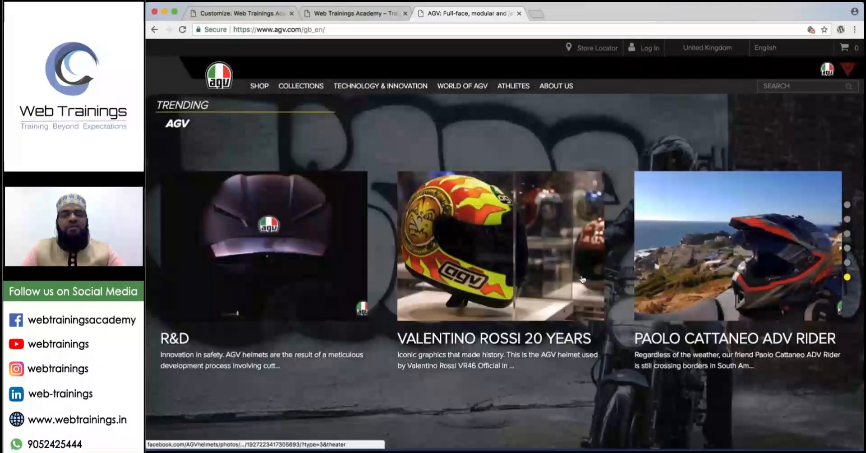
scroll(583, 279, up, 1)
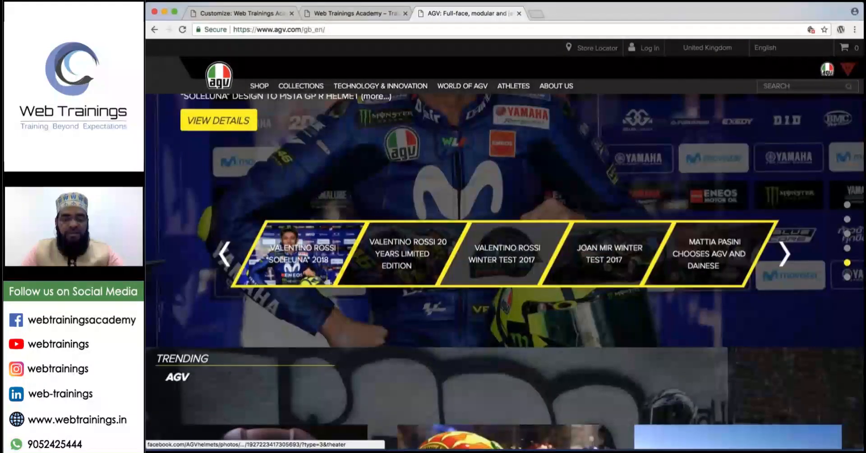
scroll(582, 279, up, 1)
scroll(583, 280, up, 1)
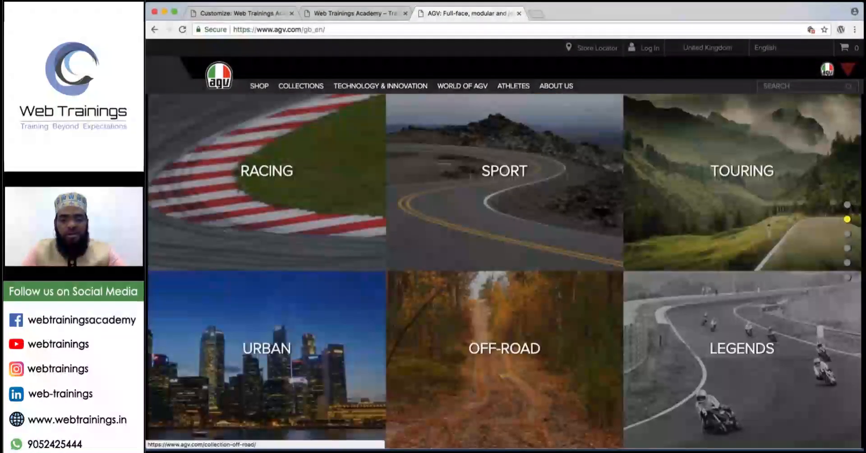
scroll(699, 333, down, 1)
scroll(699, 333, up, 1)
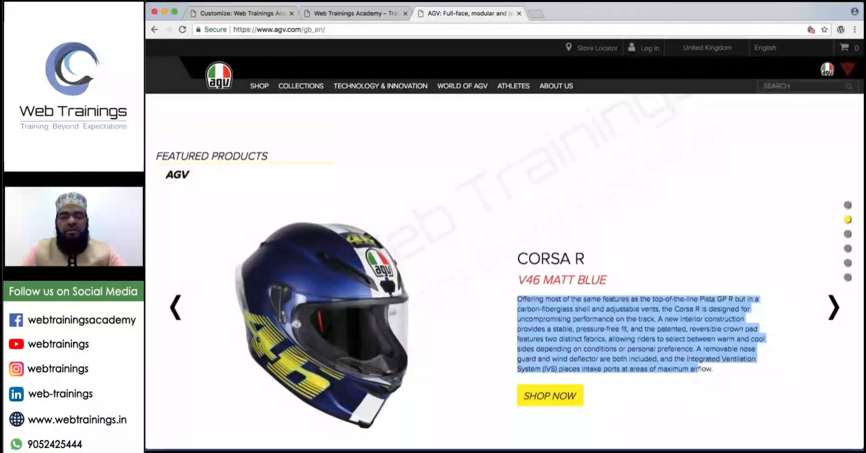
scroll(699, 368, up, 1)
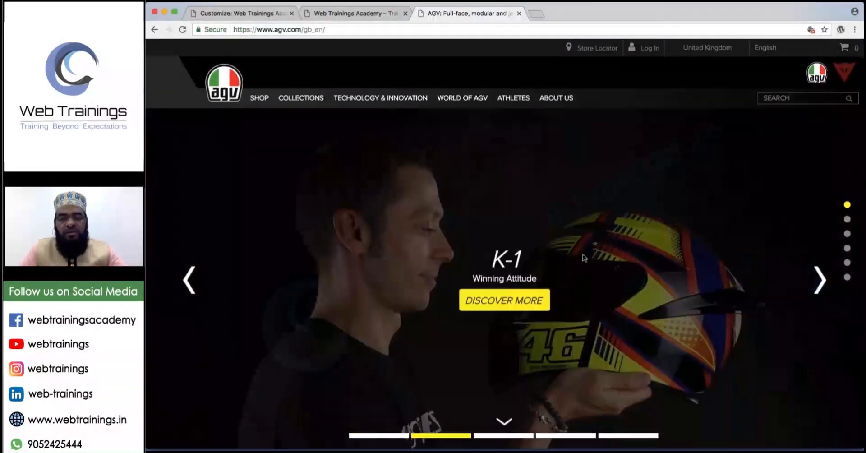
scroll(510, 245, down, 1)
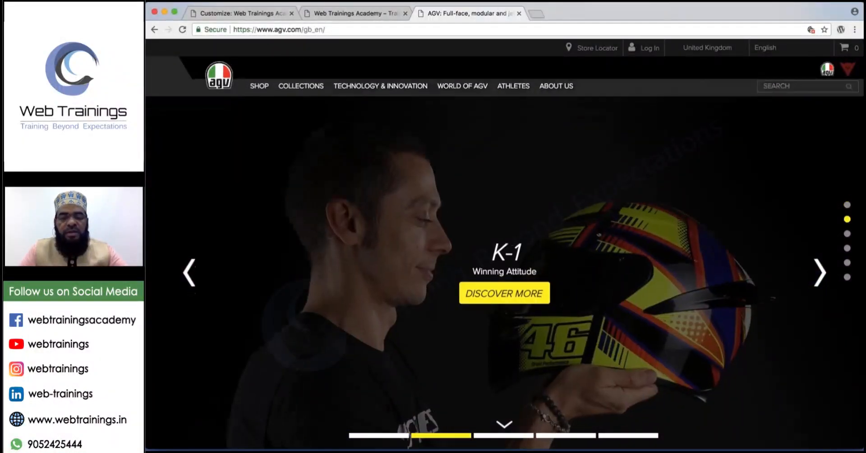
scroll(504, 273, down, 1)
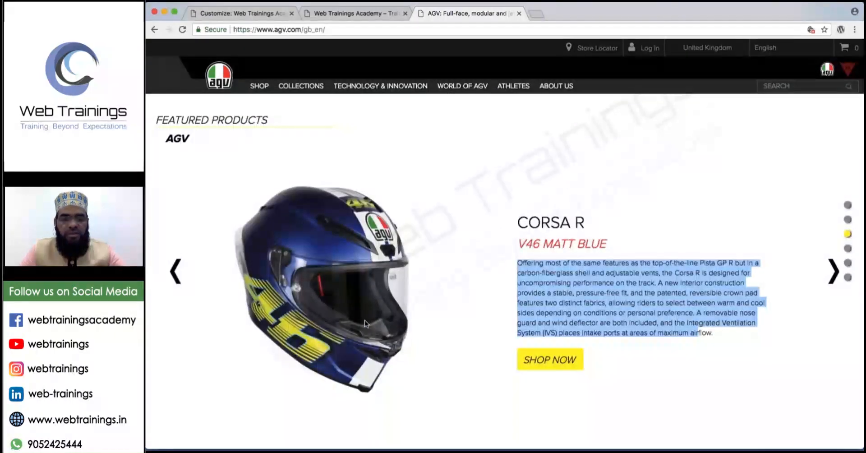
scroll(504, 273, down, 1)
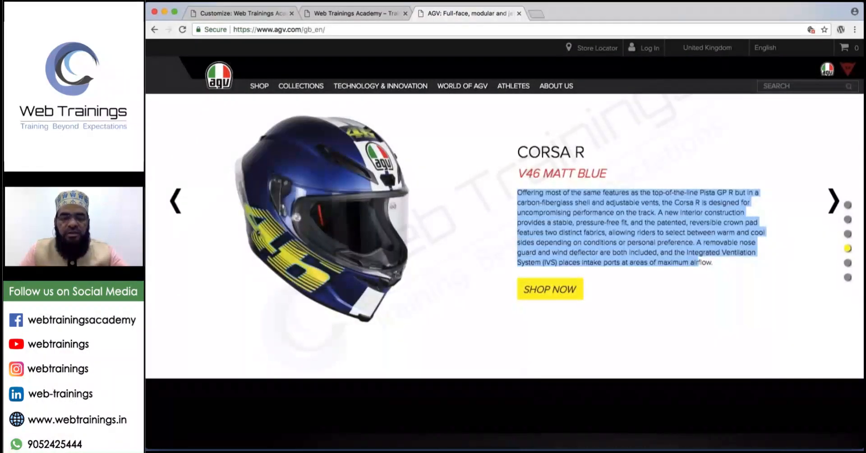
scroll(505, 273, down, 1)
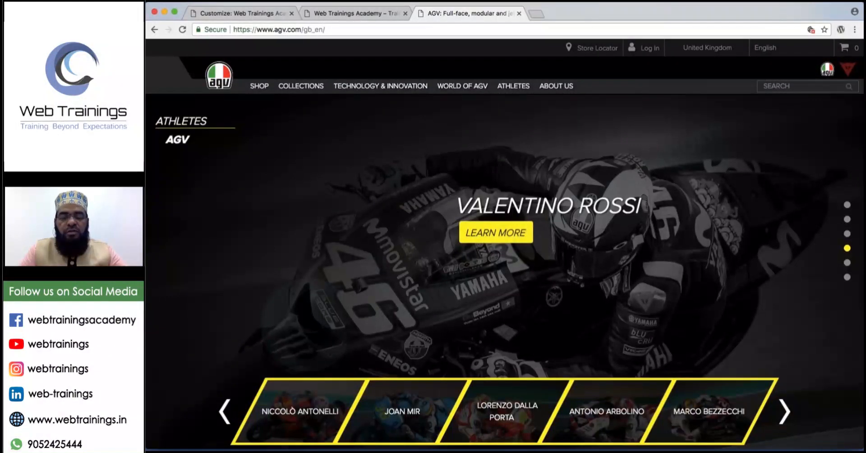
scroll(504, 273, down, 1)
scroll(571, 140, down, 1)
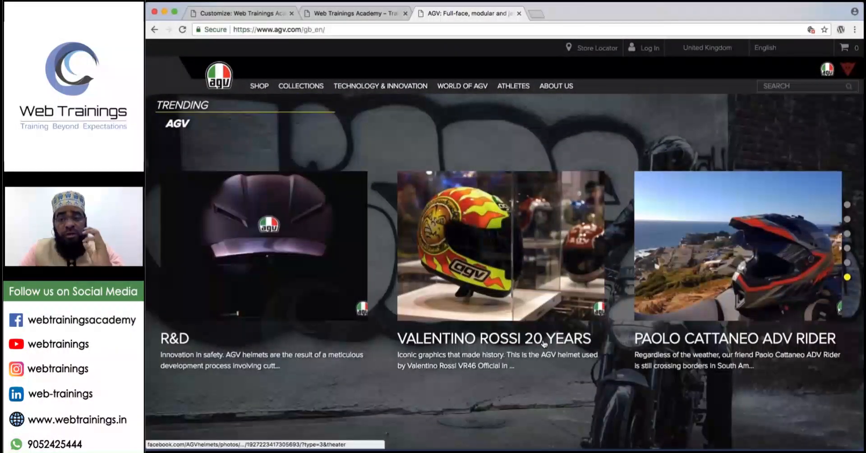
Close the AGV tab and bring the Running Notes document to the front.
click(519, 14)
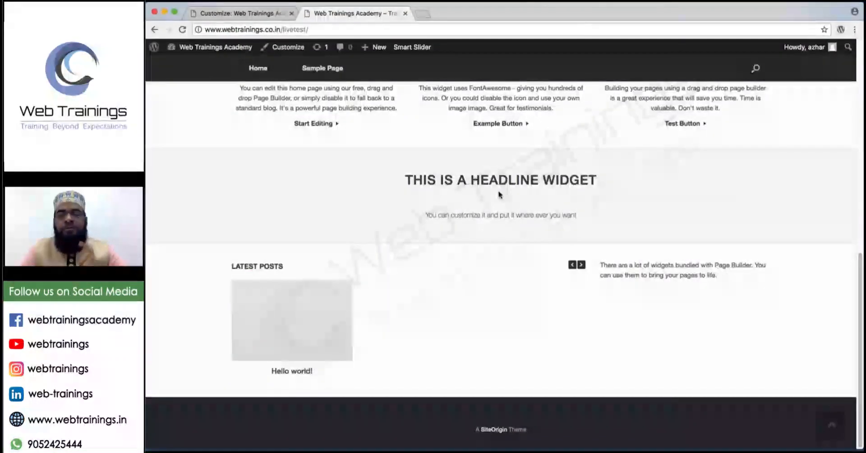
mouse_move(554, 451)
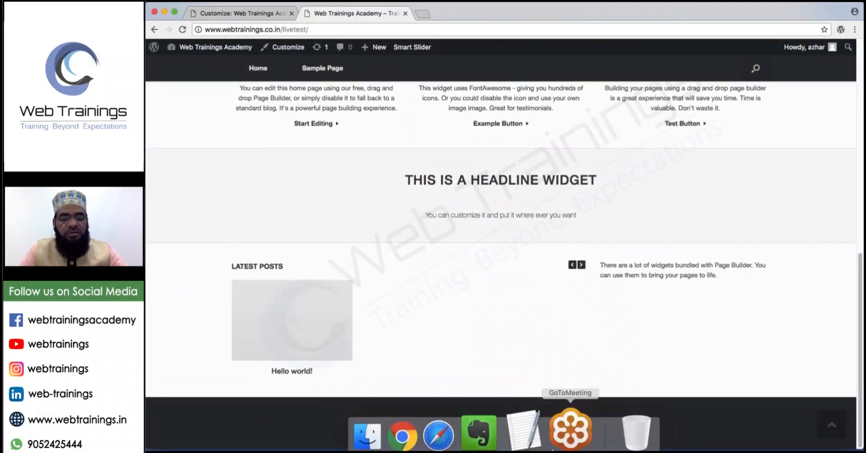
click(535, 436)
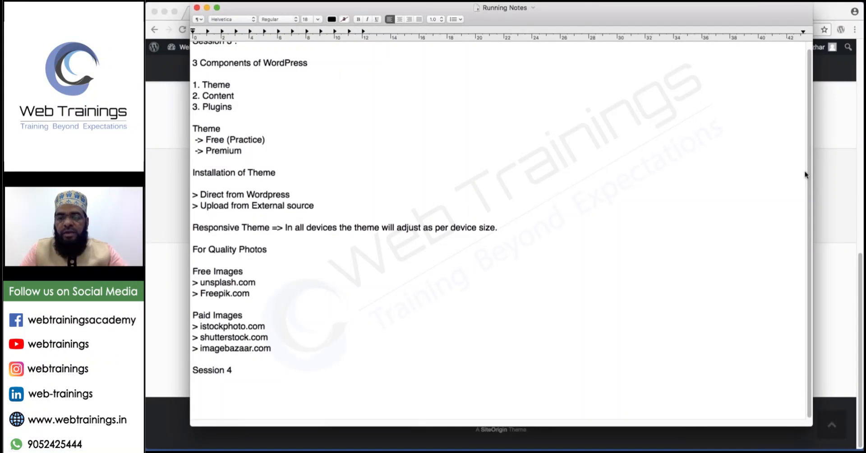
Draw a red page outline and mark its header area with an X.
drag(522, 154, 515, 365)
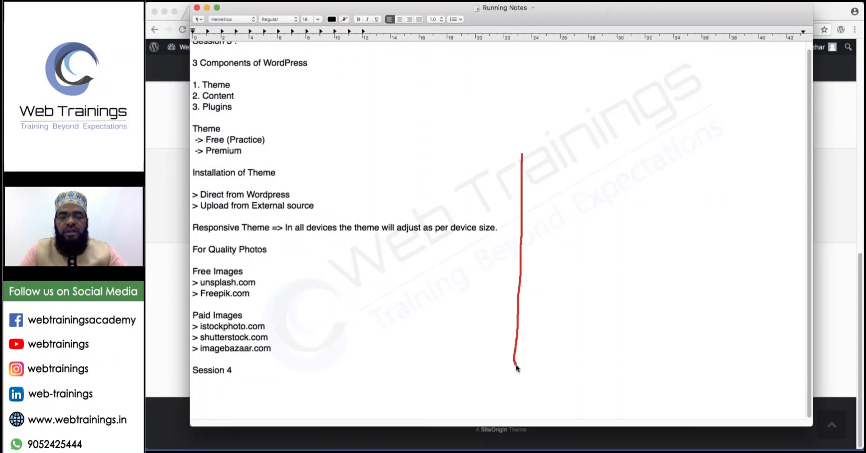
mouse_move(523, 154)
mouse_down()
mouse_move(741, 159)
mouse_move(729, 373)
mouse_move(508, 365)
mouse_up()
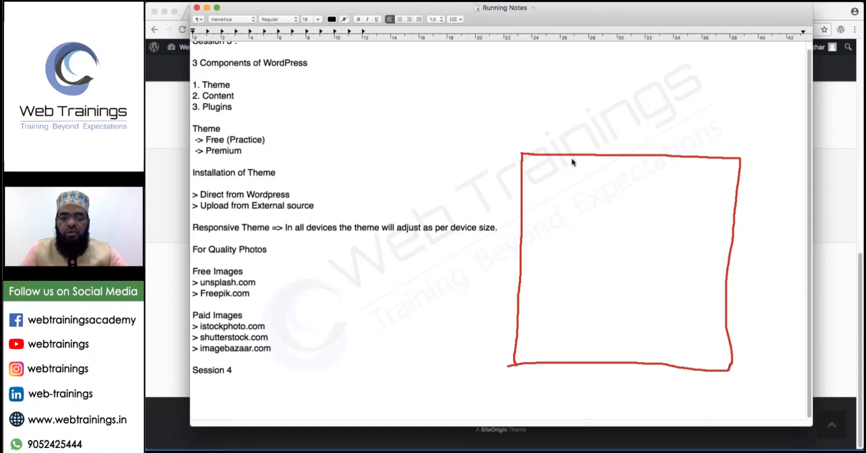
click(537, 161)
mouse_move(537, 161)
mouse_down()
mouse_move(550, 173)
mouse_move(536, 174)
mouse_move(530, 189)
mouse_move(736, 190)
mouse_up()
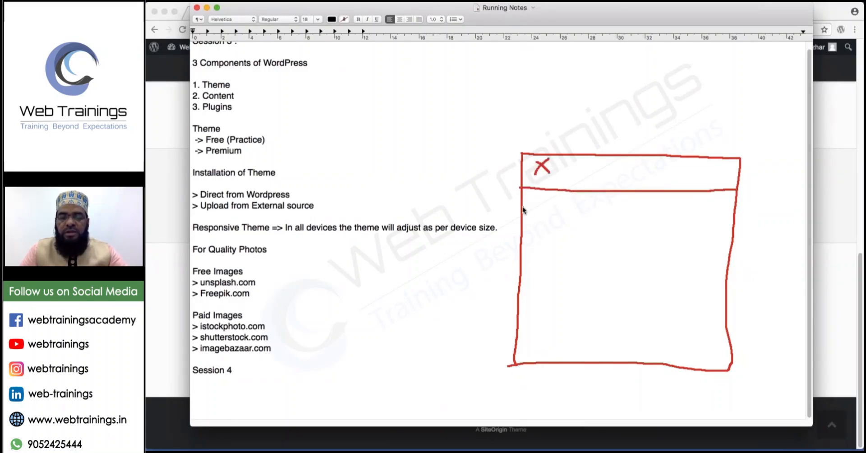
Add a menu strip with item dividers and an X-marked slider area below it.
drag(522, 207, 734, 210)
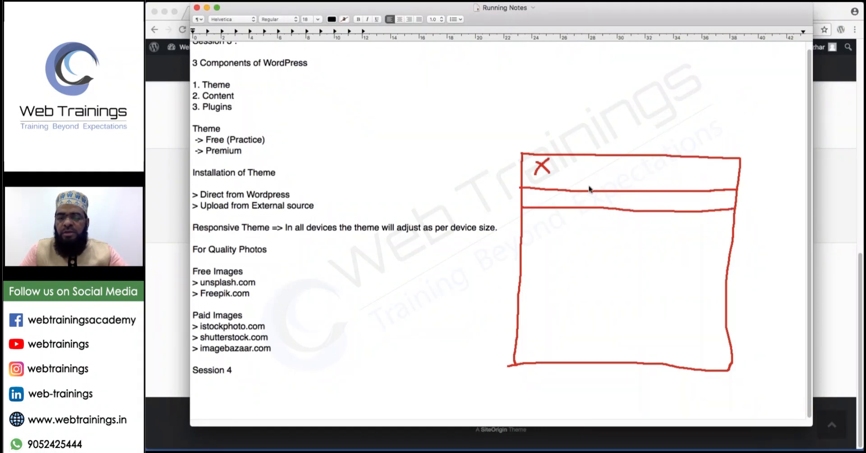
mouse_move(558, 193)
mouse_down()
mouse_move(558, 206)
mouse_move(635, 207)
mouse_up()
drag(680, 194, 681, 210)
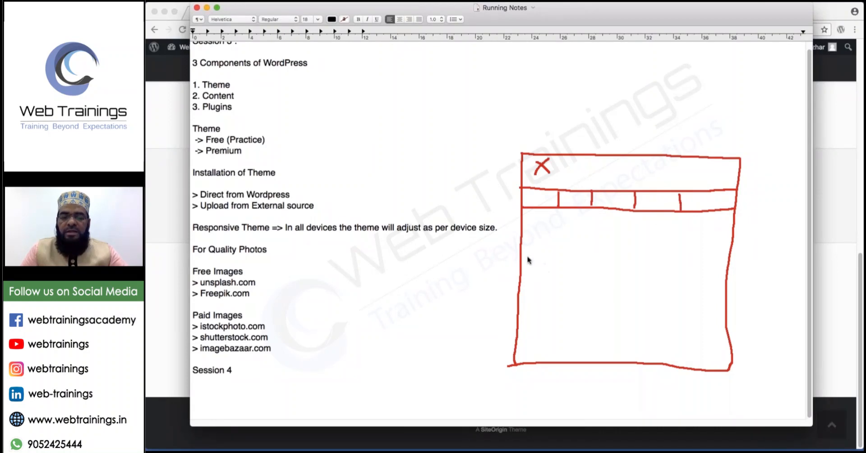
drag(523, 244, 731, 246)
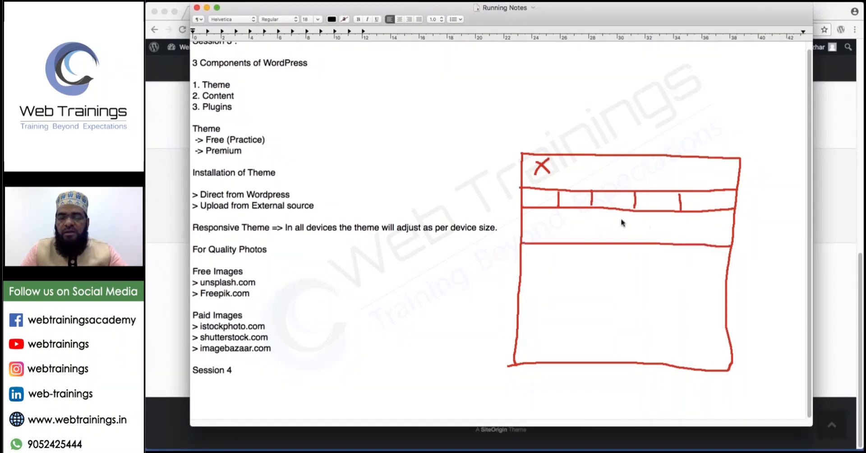
mouse_move(613, 217)
mouse_down()
mouse_move(645, 234)
mouse_move(617, 236)
mouse_up()
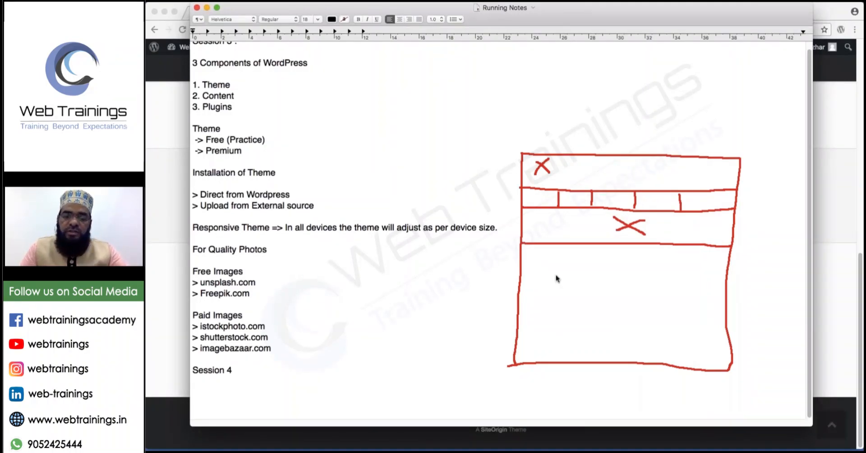
Sketch a heading and several text lines below the slider.
drag(526, 249, 600, 254)
drag(544, 263, 656, 265)
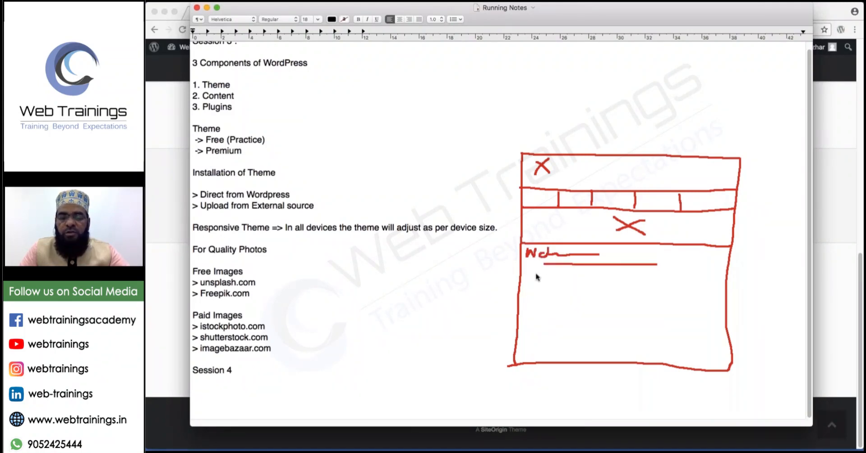
drag(535, 274, 658, 274)
mouse_move(541, 289)
mouse_down()
mouse_move(683, 288)
mouse_move(676, 266)
mouse_up()
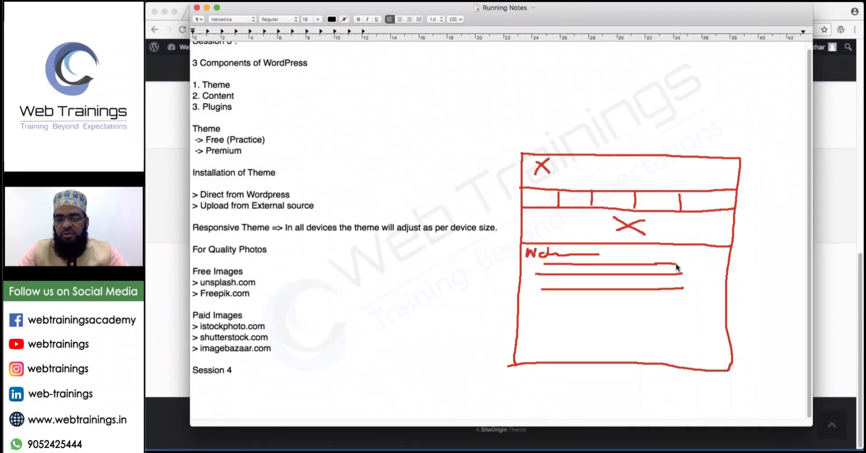
Draw a bottom row of three boxes and tick each one.
mouse_move(535, 306)
mouse_down()
mouse_move(533, 336)
mouse_move(554, 346)
mouse_move(584, 334)
mouse_move(568, 305)
mouse_move(534, 305)
mouse_up()
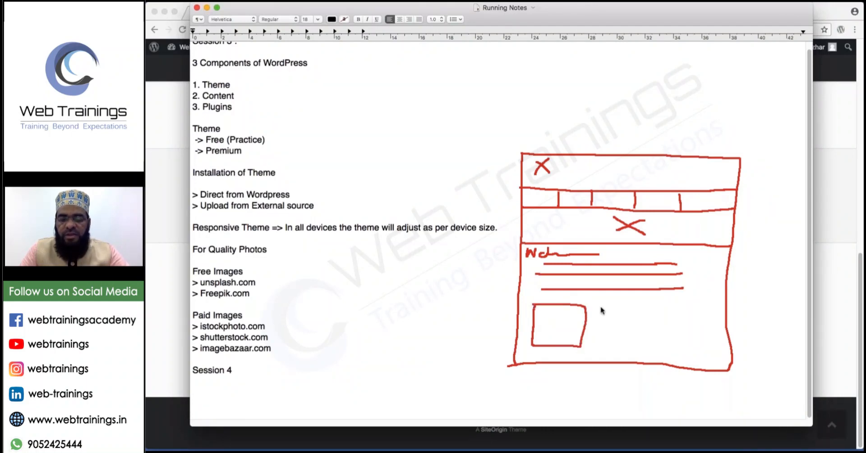
mouse_move(601, 308)
mouse_down()
mouse_move(605, 346)
mouse_move(651, 346)
mouse_move(649, 313)
mouse_move(602, 307)
mouse_up()
mouse_move(668, 308)
mouse_down()
mouse_move(666, 345)
mouse_move(693, 344)
mouse_move(707, 308)
mouse_move(667, 308)
mouse_up()
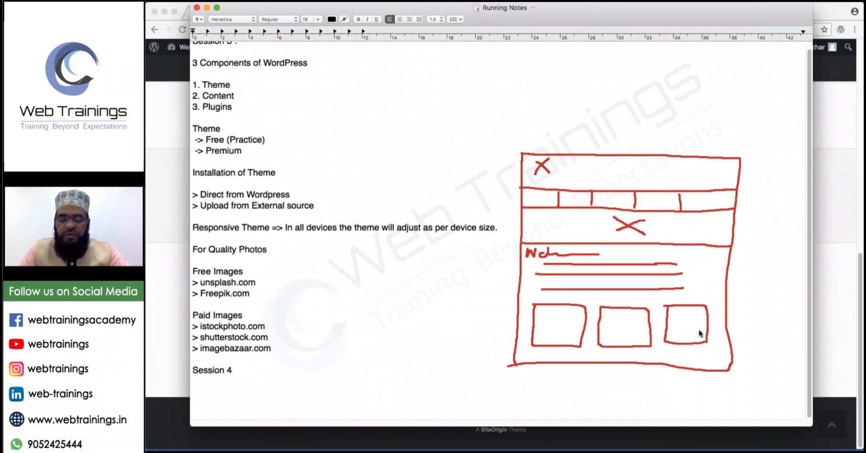
drag(555, 323, 563, 321)
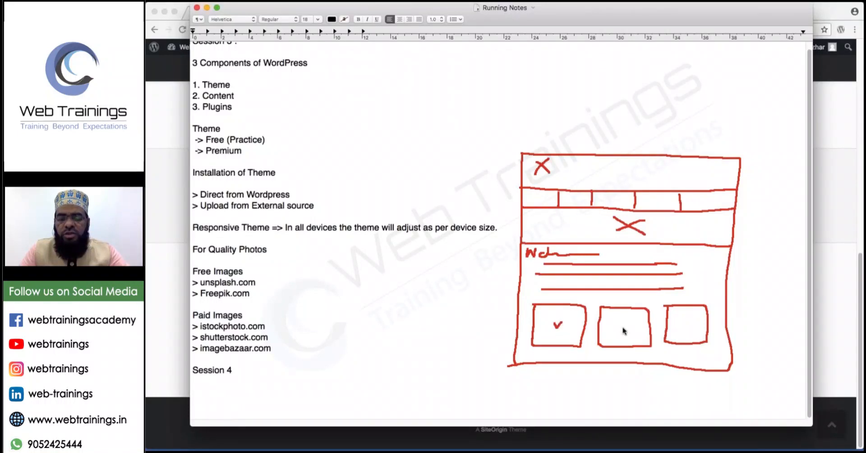
drag(622, 324, 630, 324)
mouse_move(684, 323)
mouse_down()
mouse_move(690, 329)
mouse_move(698, 319)
mouse_up()
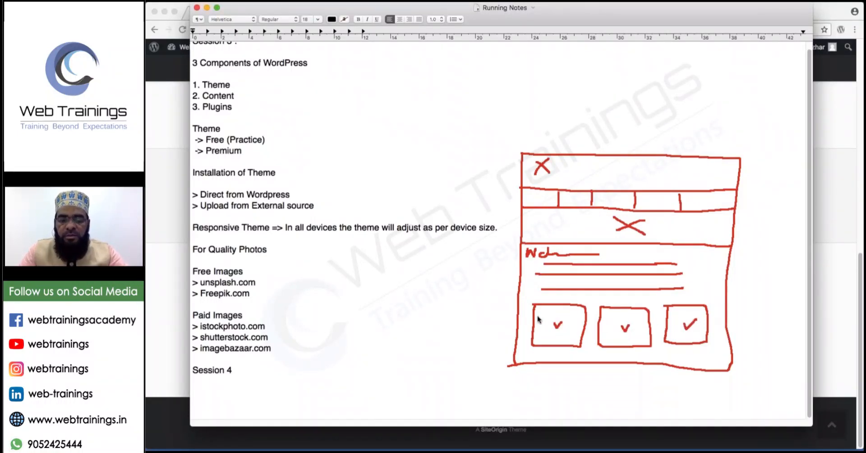
Cross out the three boxes and draw a two-column section beneath the sketch.
mouse_move(536, 318)
mouse_down()
mouse_move(648, 321)
mouse_move(628, 315)
mouse_up()
drag(628, 310, 621, 315)
drag(548, 328, 565, 334)
drag(619, 328, 718, 318)
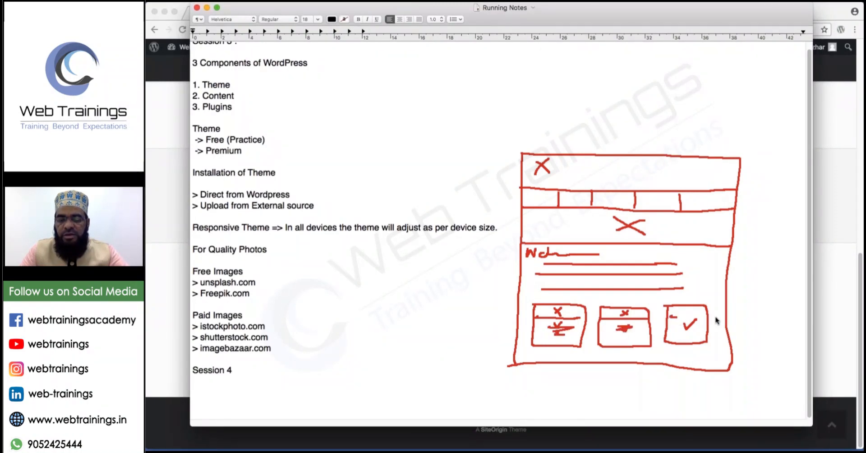
mouse_move(513, 355)
mouse_down()
mouse_move(516, 436)
mouse_move(528, 440)
mouse_move(721, 442)
mouse_move(724, 368)
mouse_up()
drag(618, 364, 617, 436)
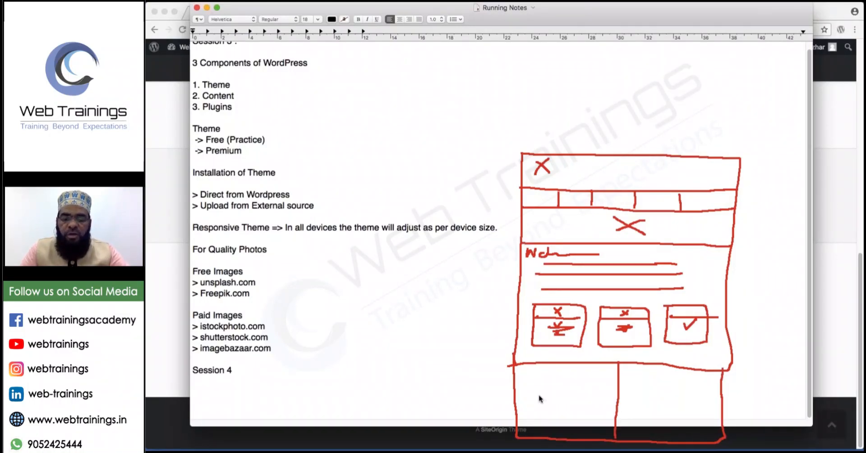
Label the lower columns text and video, then draw a green frame's top and right edges.
mouse_move(539, 395)
mouse_down()
mouse_move(551, 408)
mouse_move(571, 404)
mouse_up()
drag(650, 398, 694, 403)
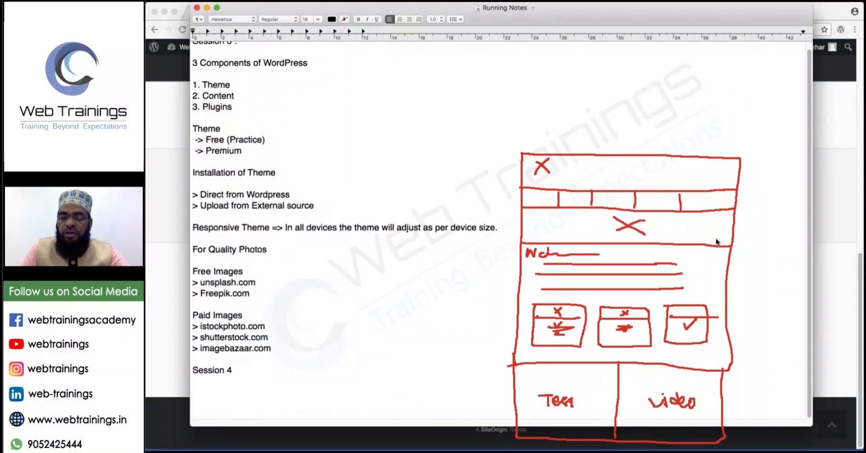
drag(270, 136, 446, 140)
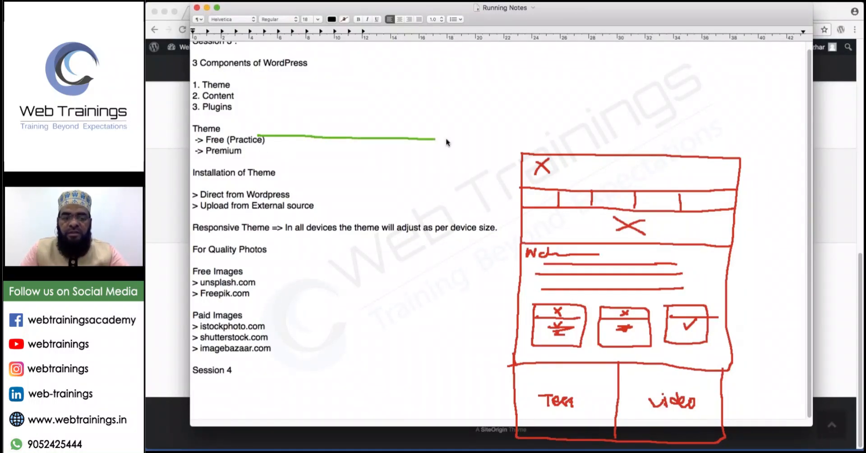
drag(468, 178, 459, 372)
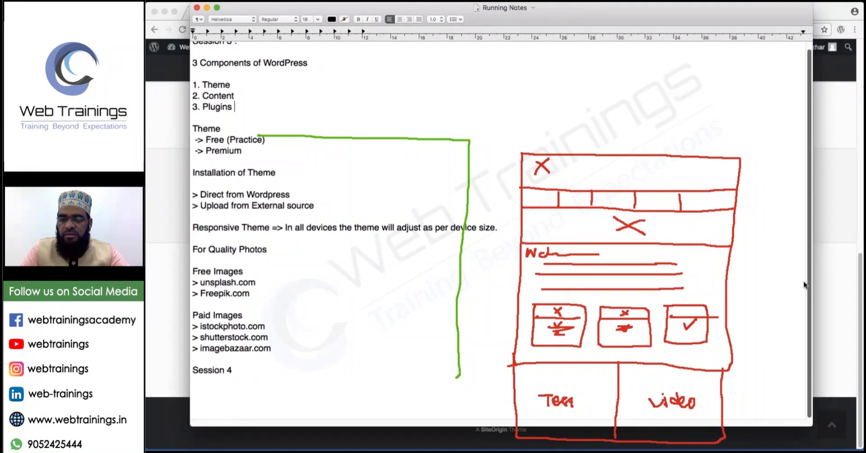
Insert several blank lines after the Session 4 heading.
click(231, 368)
key(Return)
key(Return)
key(Return)
key(Return)
key(Return)
key(Return)
key(Return)
key(Return)
key(Return)
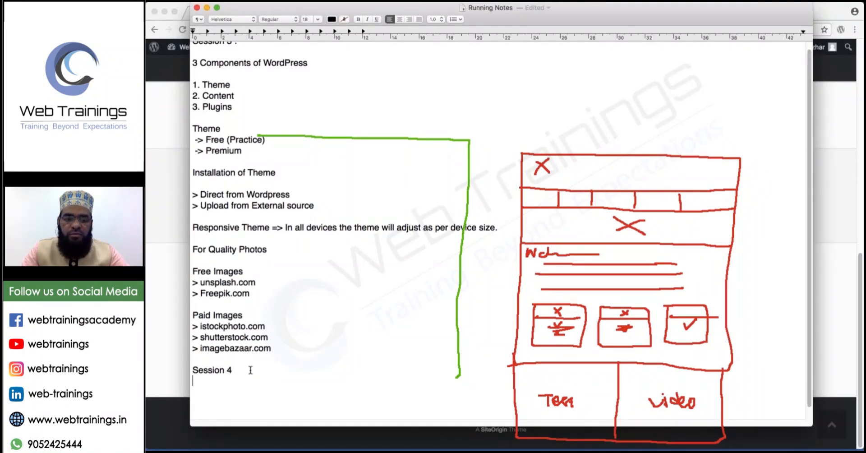
key(Return)
key(Return)
key(Return)
key(Return)
key(Return)
key(Return)
key(Return)
key(Return)
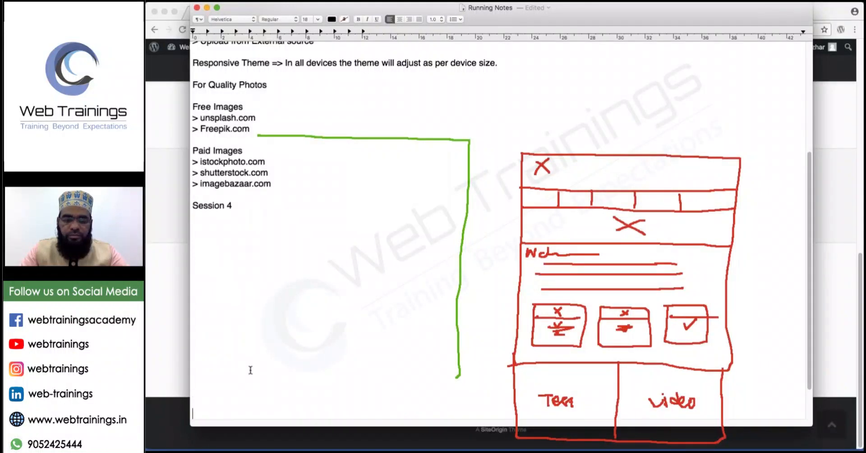
key(Return)
key(Return)
key(Return)
key(Return)
key(Return)
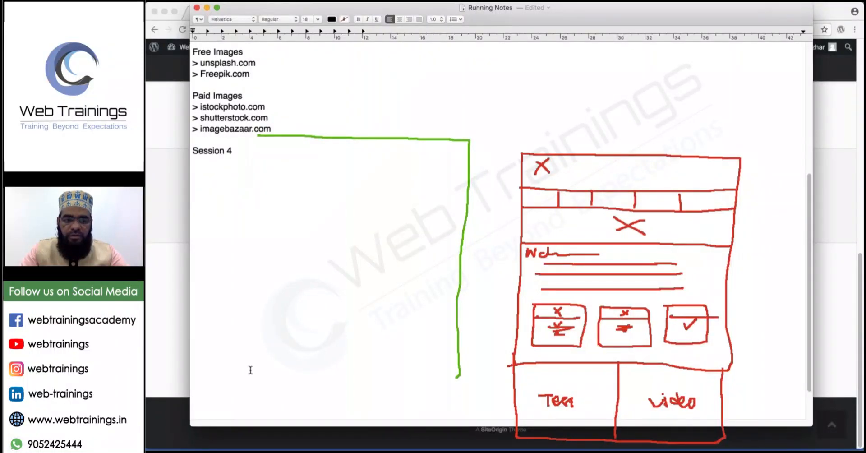
click(261, 302)
key(Return)
key(Return)
key(Return)
key(Return)
key(Return)
key(Return)
key(Return)
key(Return)
key(Return)
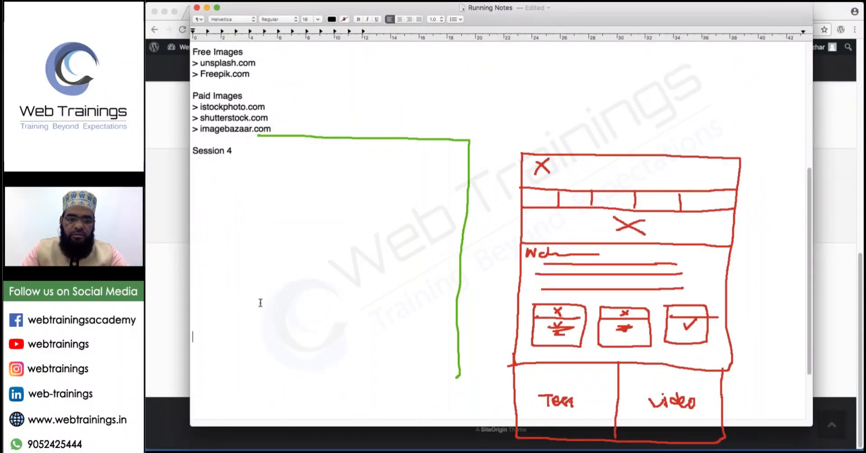
scroll(260, 303, down, 5)
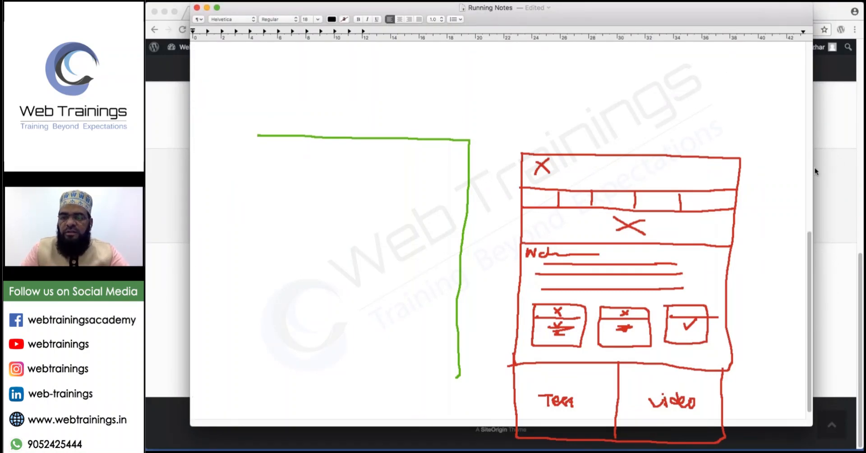
Draw the green page outline with header, divided menu strip and X-marked hero area.
mouse_move(258, 134)
mouse_down()
mouse_move(244, 135)
mouse_move(230, 440)
mouse_move(472, 447)
mouse_move(463, 358)
mouse_up()
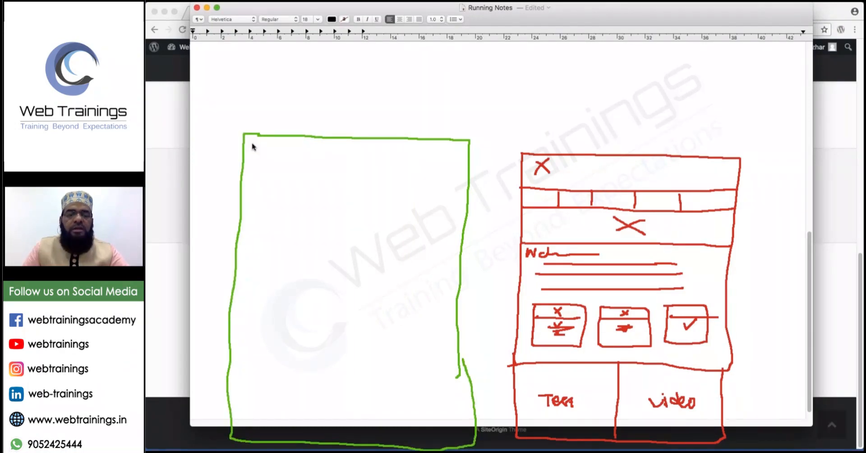
mouse_move(261, 146)
mouse_down()
mouse_move(260, 155)
mouse_move(388, 166)
mouse_up()
drag(456, 170, 467, 168)
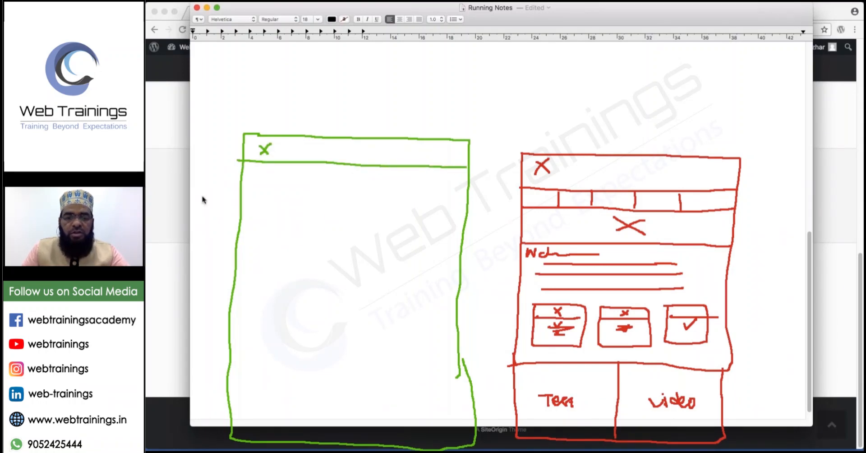
drag(236, 181, 415, 182)
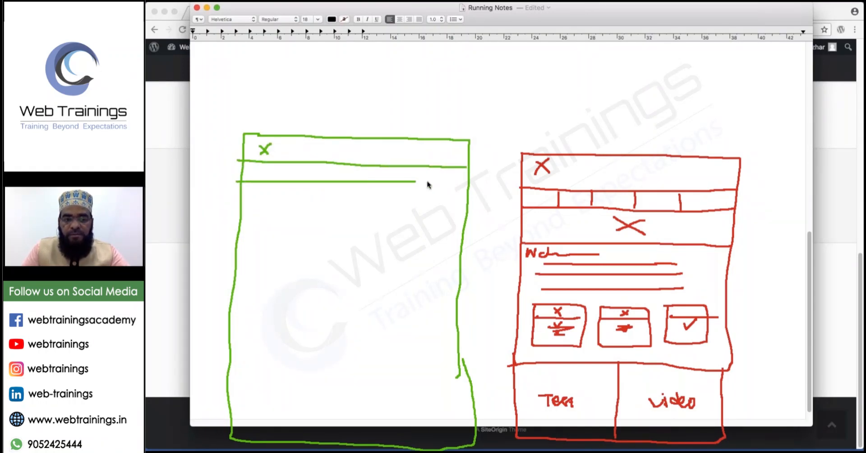
drag(288, 163, 288, 181)
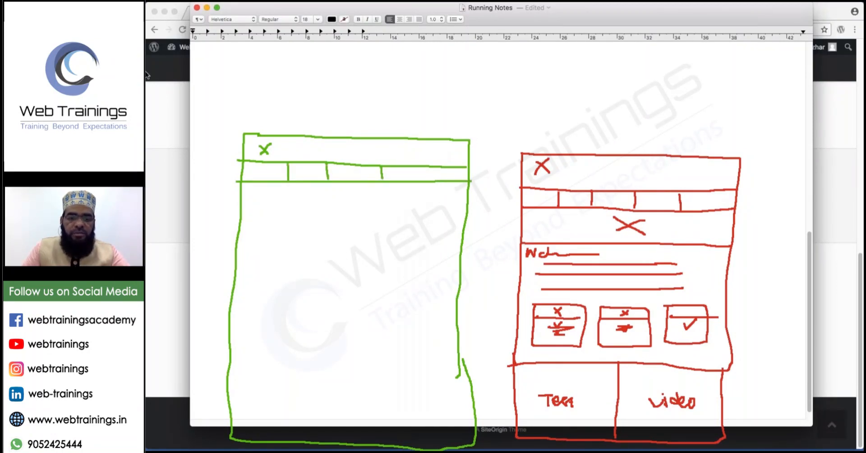
drag(238, 229, 462, 241)
drag(355, 216, 336, 212)
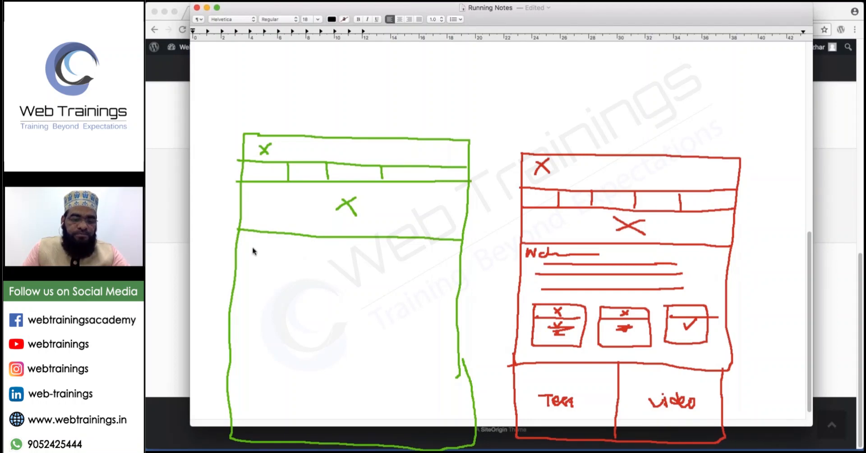
Add an image placeholder box with text lines beside it.
mouse_move(252, 246)
mouse_down()
mouse_move(251, 293)
mouse_move(314, 298)
mouse_move(311, 247)
mouse_move(253, 247)
mouse_move(315, 297)
mouse_up()
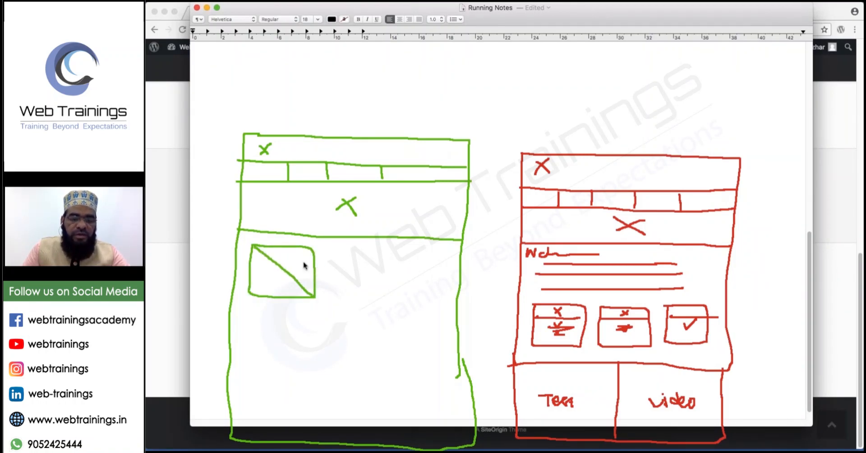
drag(311, 254, 258, 292)
drag(328, 253, 412, 253)
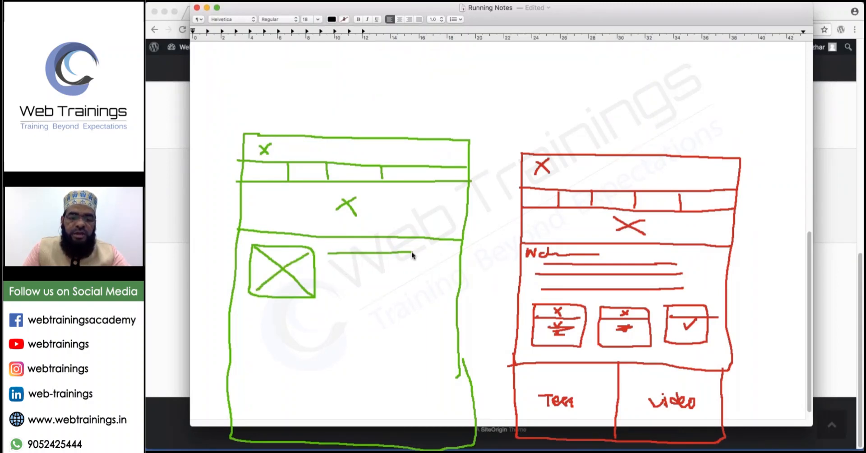
drag(336, 264, 433, 263)
mouse_move(338, 279)
mouse_down()
mouse_move(428, 280)
mouse_move(419, 293)
mouse_move(438, 291)
mouse_up()
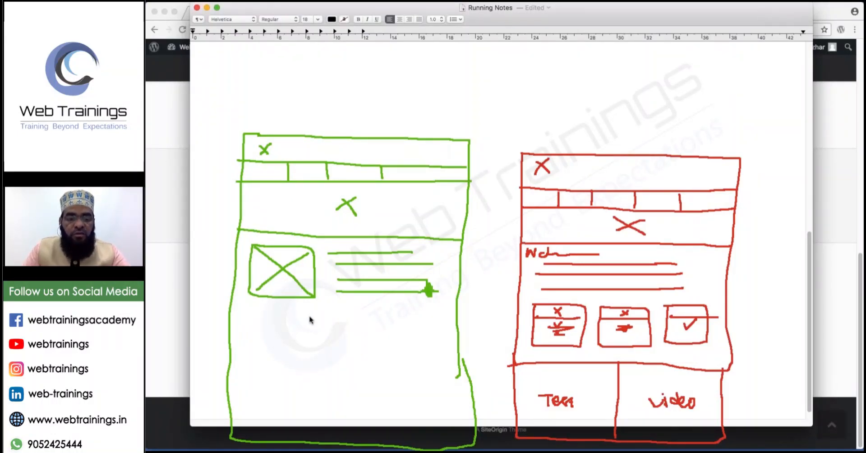
Draw four lower boxes in the green sketch and tick them.
mouse_move(248, 310)
mouse_down()
mouse_move(349, 310)
mouse_move(360, 356)
mouse_move(270, 368)
mouse_up()
drag(253, 333, 248, 310)
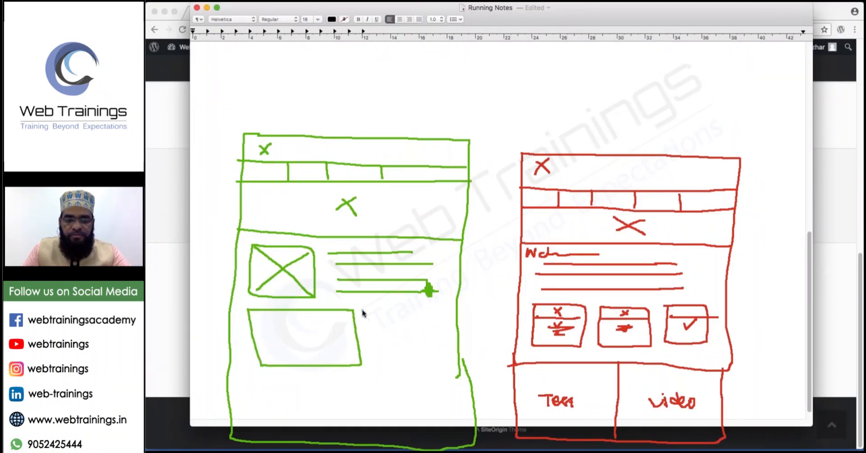
drag(439, 323, 359, 310)
mouse_move(262, 373)
mouse_down()
mouse_move(366, 377)
mouse_move(294, 414)
mouse_move(265, 410)
mouse_move(259, 367)
mouse_up()
mouse_move(376, 374)
mouse_down()
mouse_move(381, 416)
mouse_move(451, 416)
mouse_move(447, 377)
mouse_move(381, 376)
mouse_up()
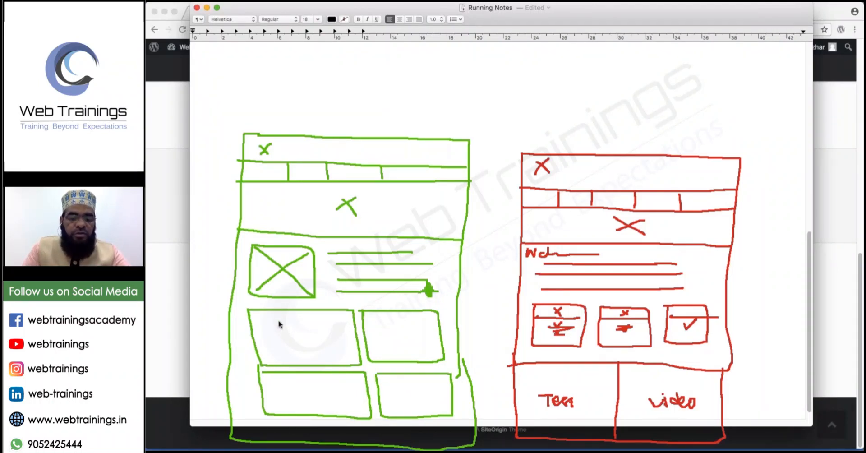
drag(320, 336, 335, 325)
drag(393, 327, 414, 323)
mouse_move(315, 375)
mouse_down()
mouse_move(323, 382)
mouse_move(341, 374)
mouse_up()
Tick the last green lower box, then bring up the app switcher with Cmd+Tab.
mouse_move(396, 387)
mouse_down()
mouse_move(402, 393)
mouse_move(411, 385)
mouse_up()
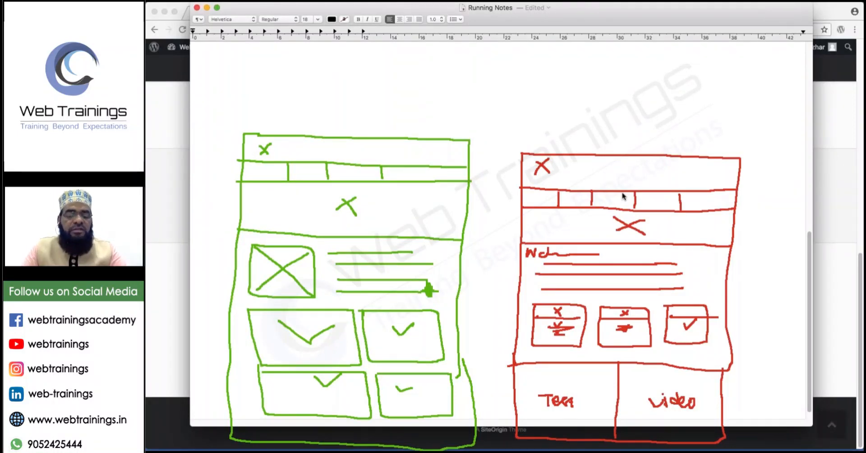
key(super+Tab)
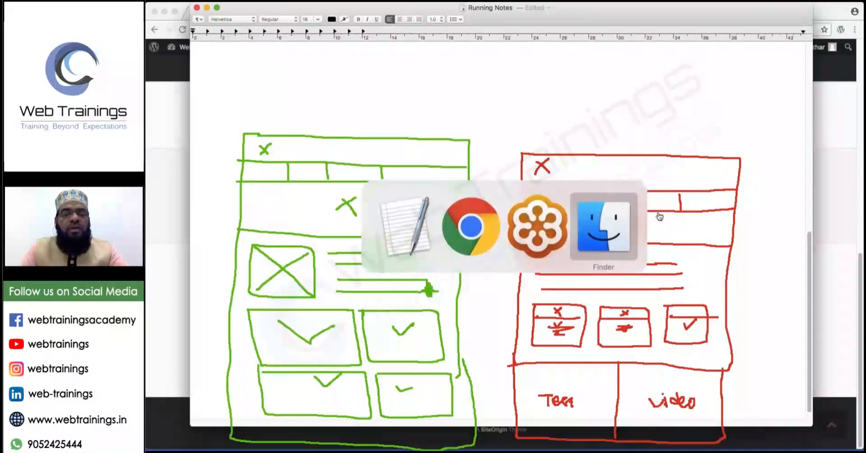
In Chrome, open the AGV site agv.com/gb_en/ in a new tab.
key(super+Tab)
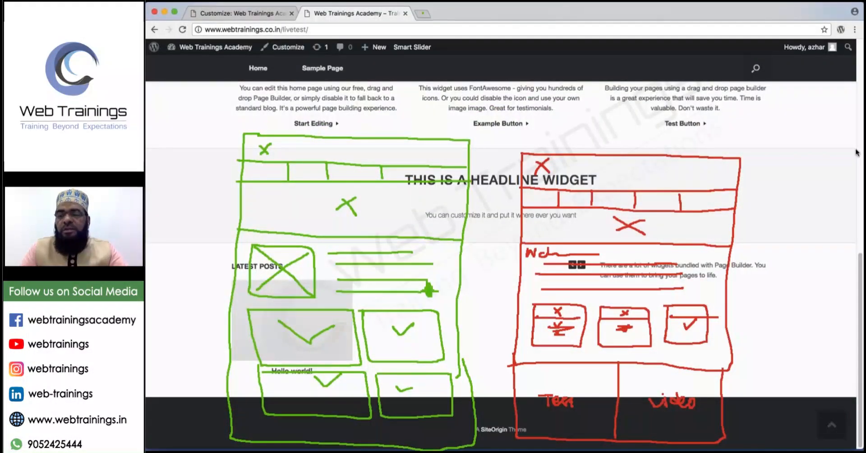
click(424, 14)
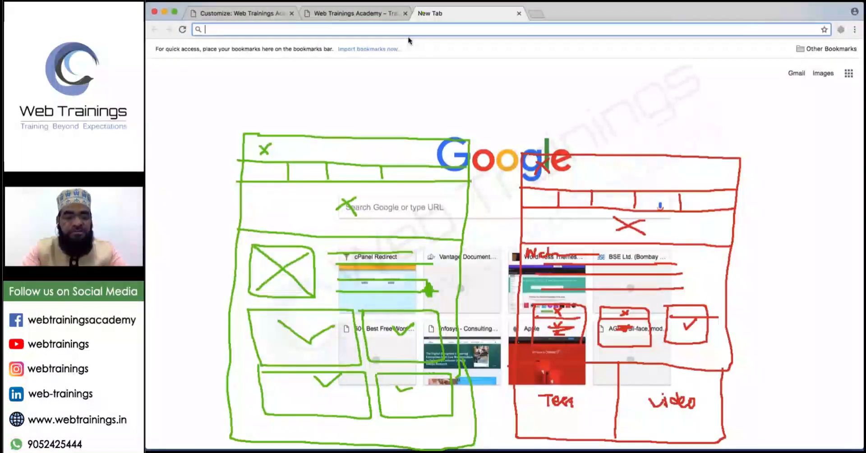
text(agv)
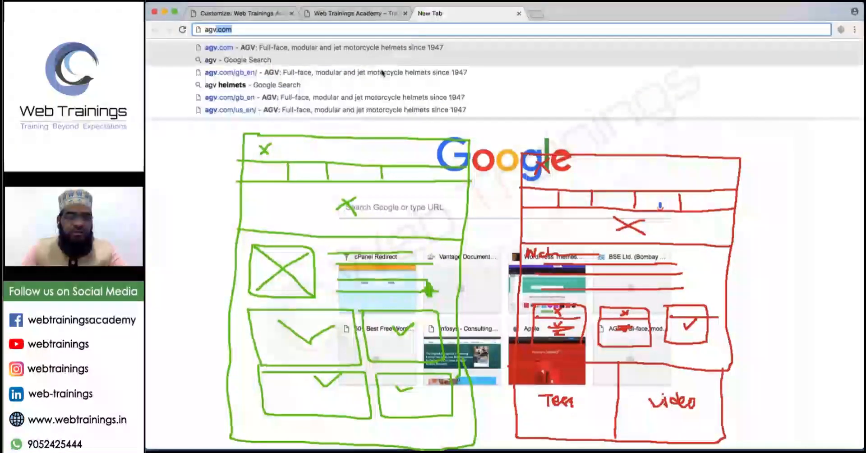
click(360, 73)
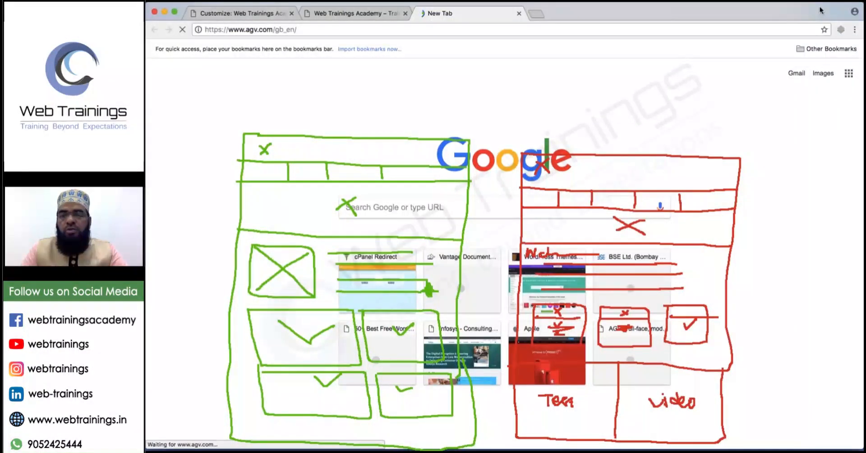
In another new tab, search 'arai', open the ARAI site, then search 'arai helmets'.
click(535, 14)
text(a)
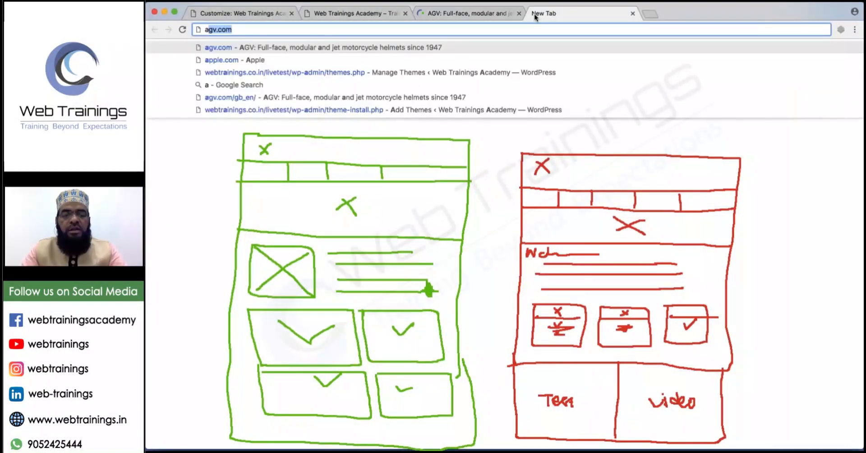
text(rai)
key(Return)
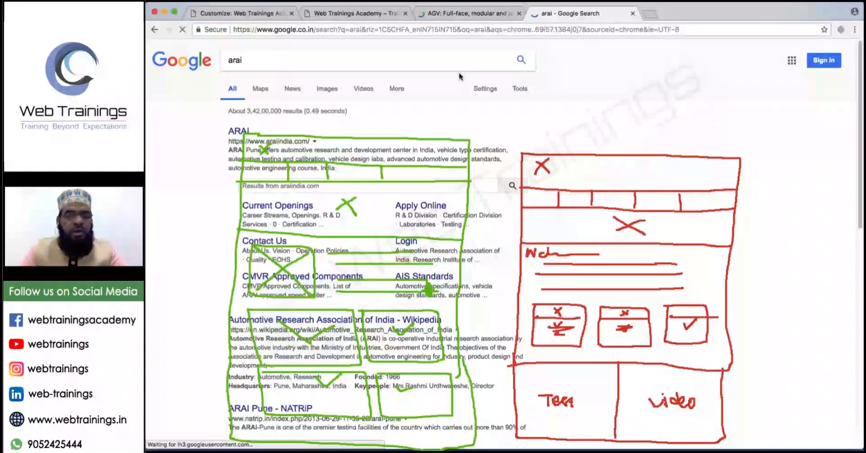
click(239, 130)
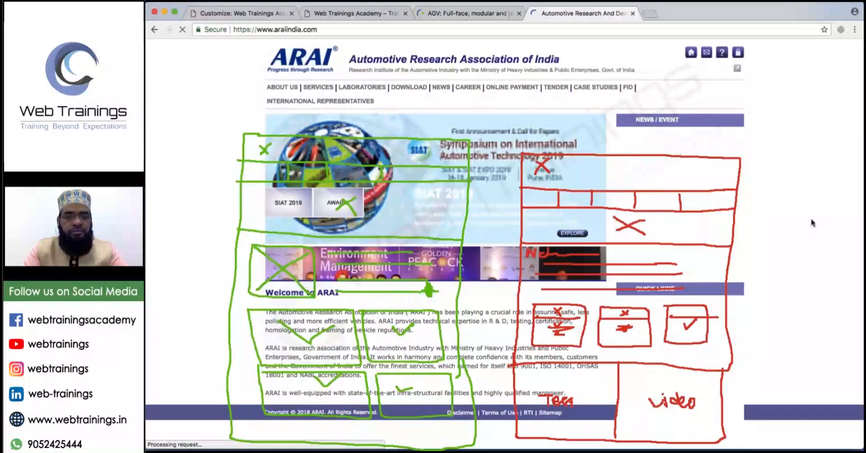
click(383, 28)
text(arai helmets)
key(Return)
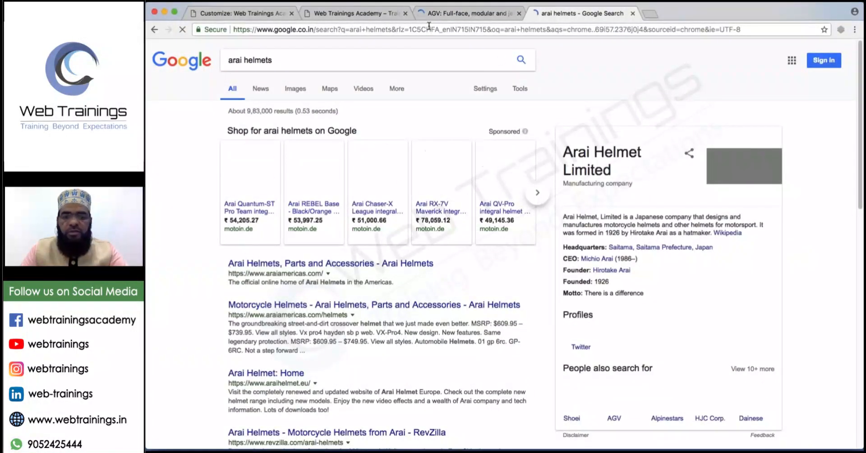
Search 'shoei' in a new tab and open the official Shoei Helmets home page.
click(650, 14)
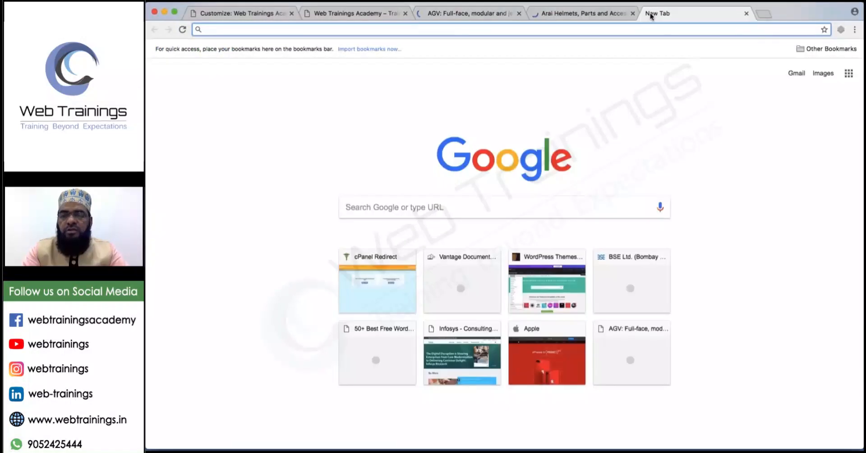
text(sgi)
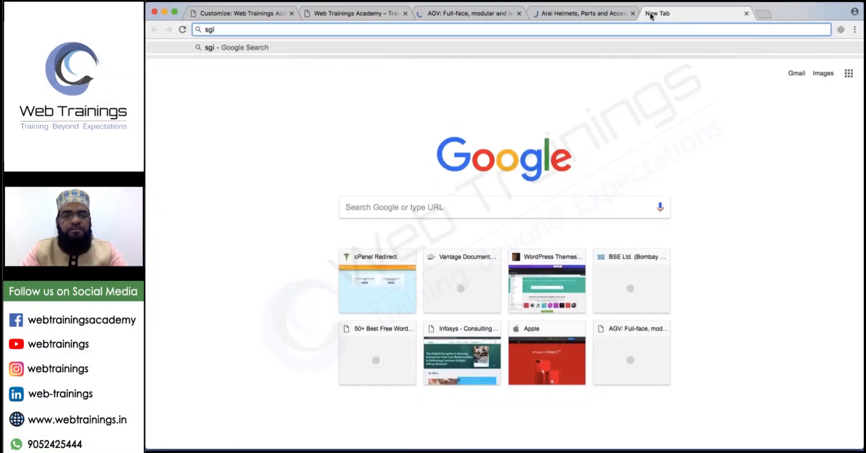
key(BackSpace)
key(BackSpace)
text(hoei)
key(Return)
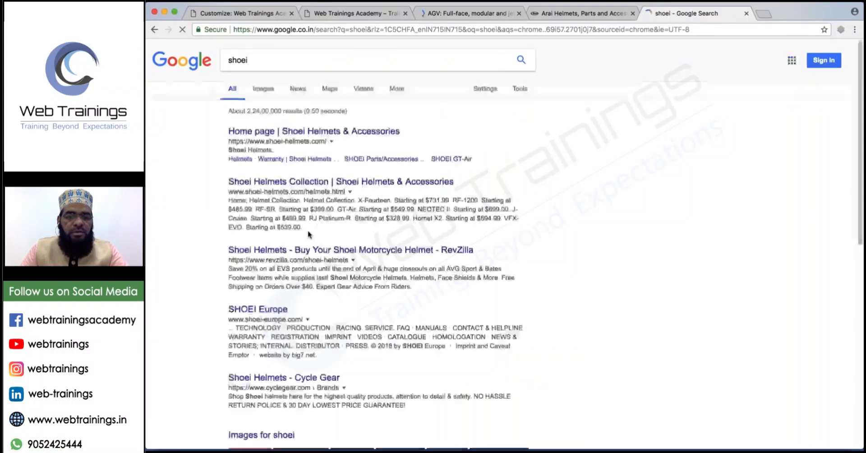
click(298, 131)
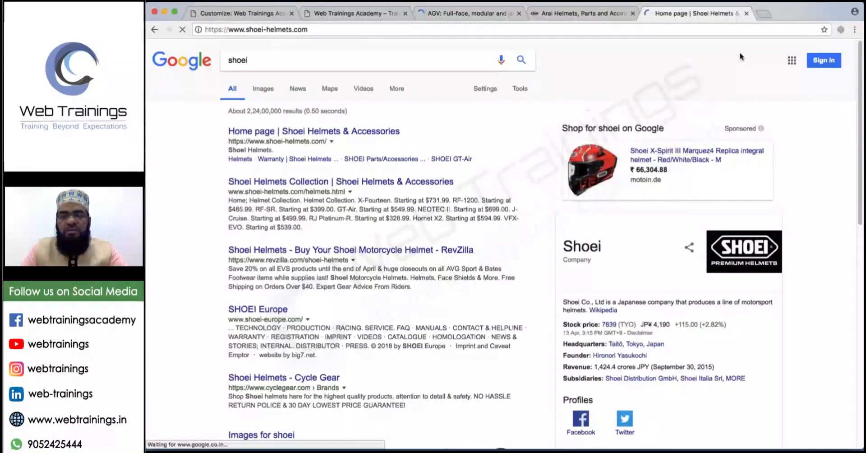
Switch between the AGV and Arai tabs and scroll through the Arai Helmets page.
click(467, 15)
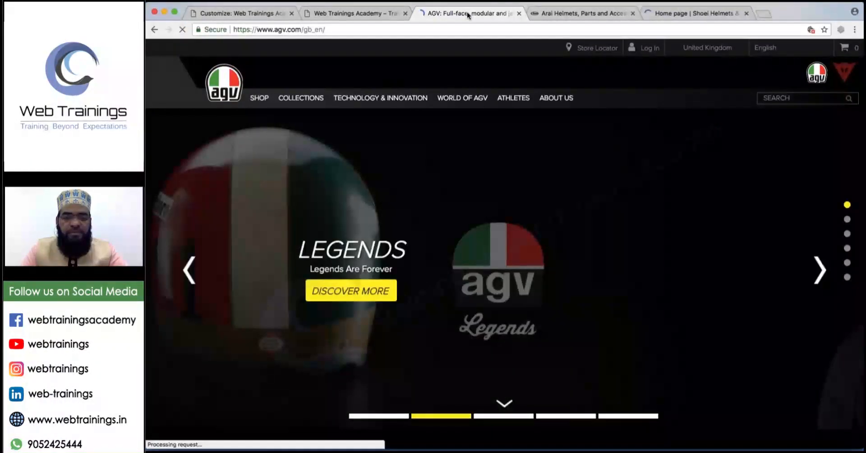
click(582, 14)
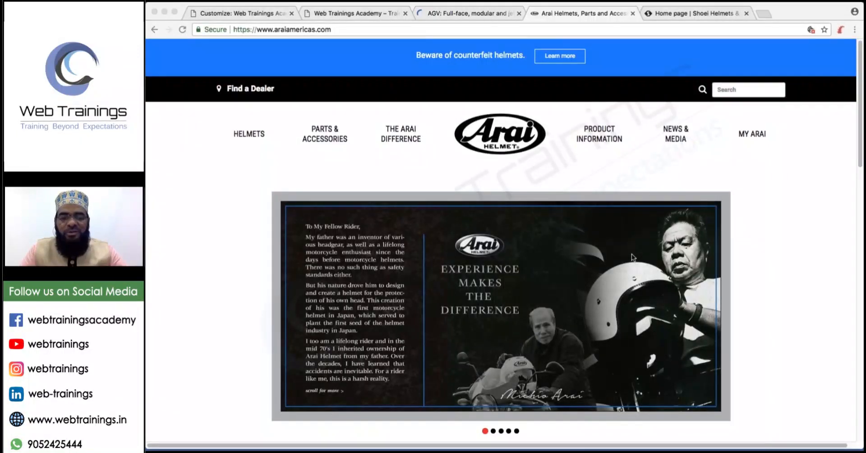
scroll(633, 257, down, 1)
scroll(633, 257, down, 15)
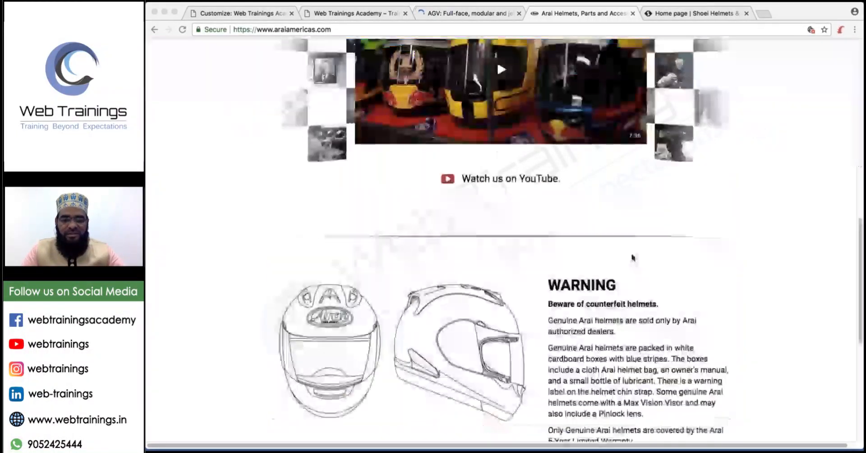
scroll(633, 258, down, 6)
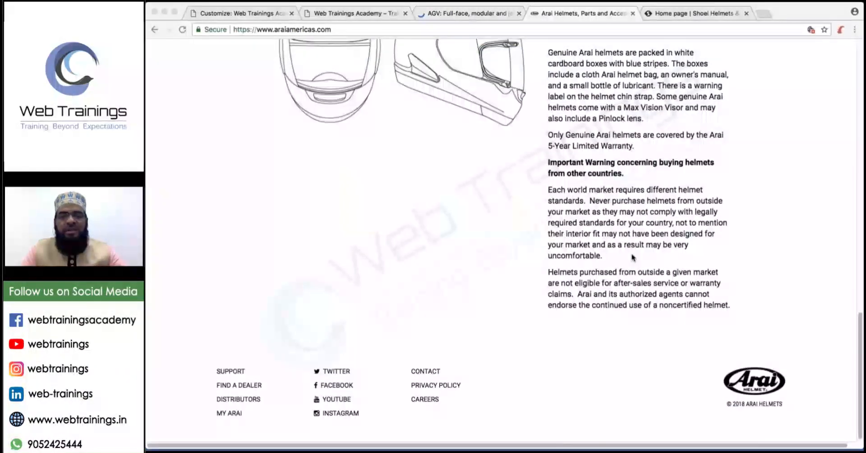
scroll(633, 258, up, 15)
scroll(586, 267, up, 4)
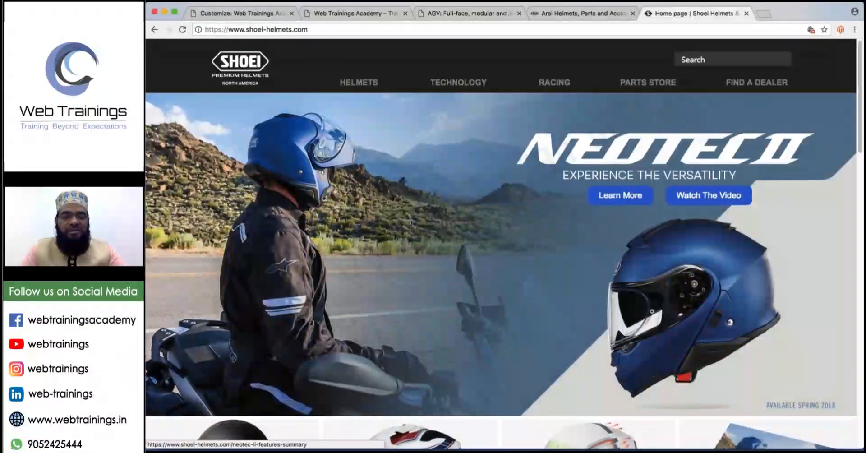
mouse_move(359, 82)
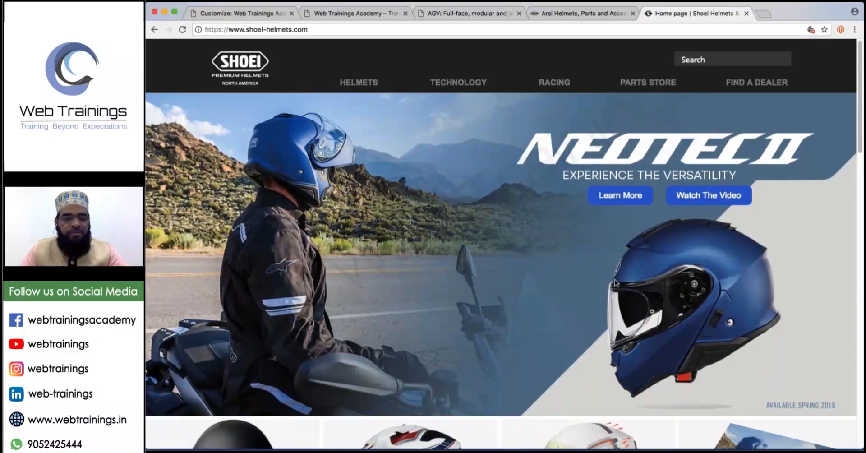
Scroll down through the Shoei Helmets page.
scroll(616, 283, down, 2)
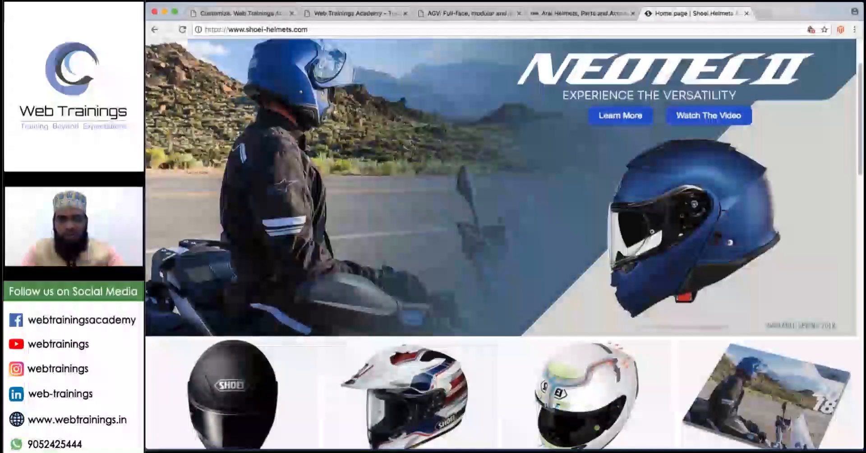
scroll(391, 259, down, 4)
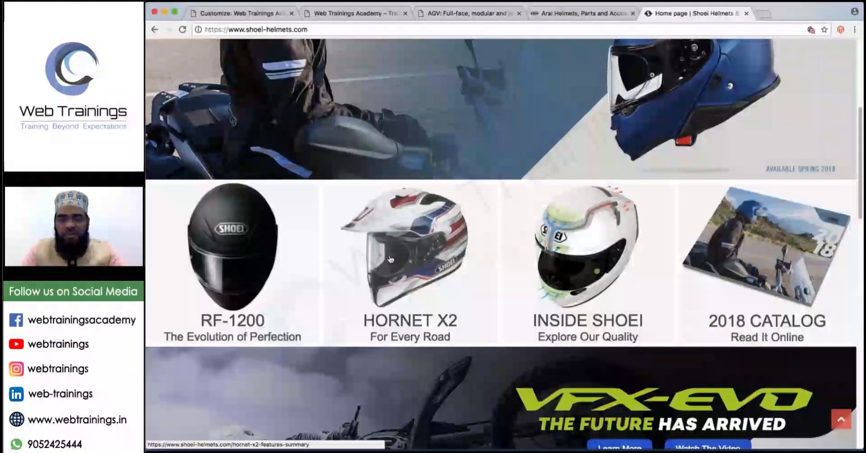
scroll(471, 239, down, 1)
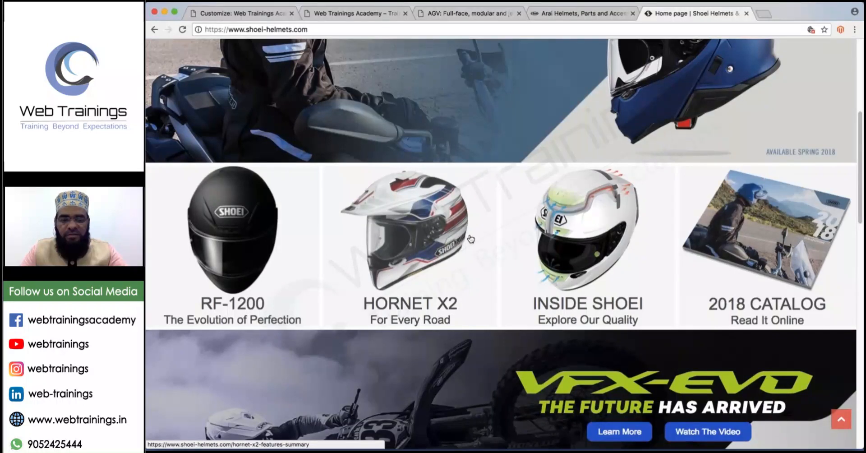
scroll(453, 215, down, 5)
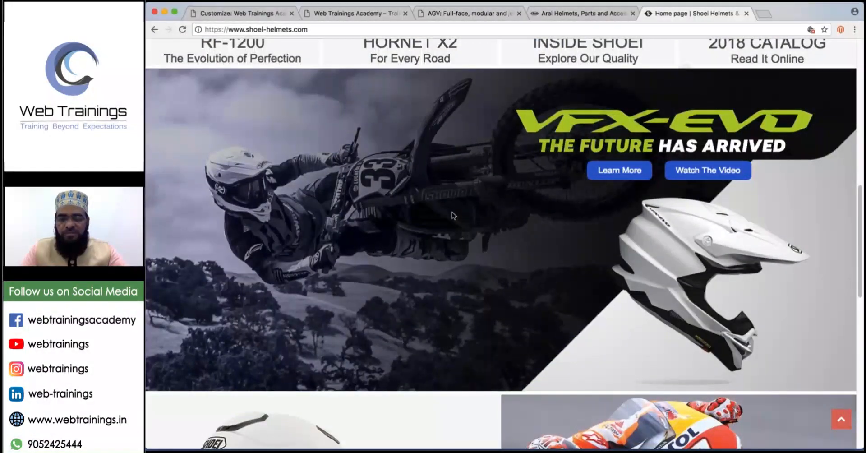
scroll(453, 215, down, 4)
scroll(406, 291, down, 1)
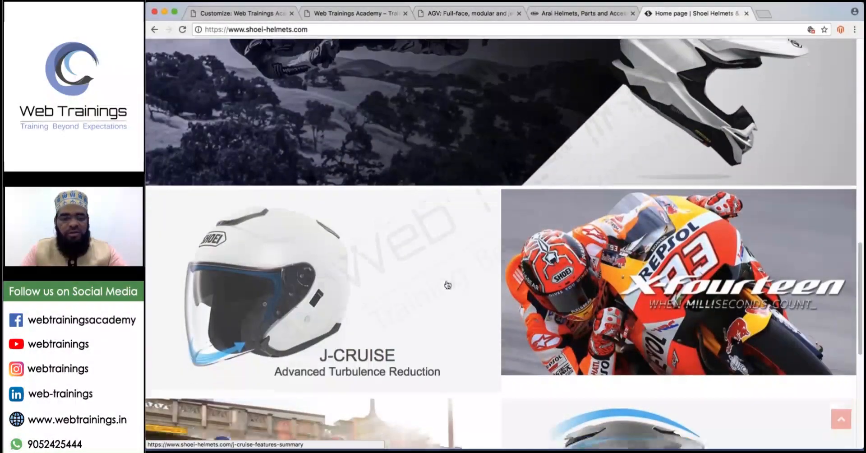
scroll(447, 284, down, 5)
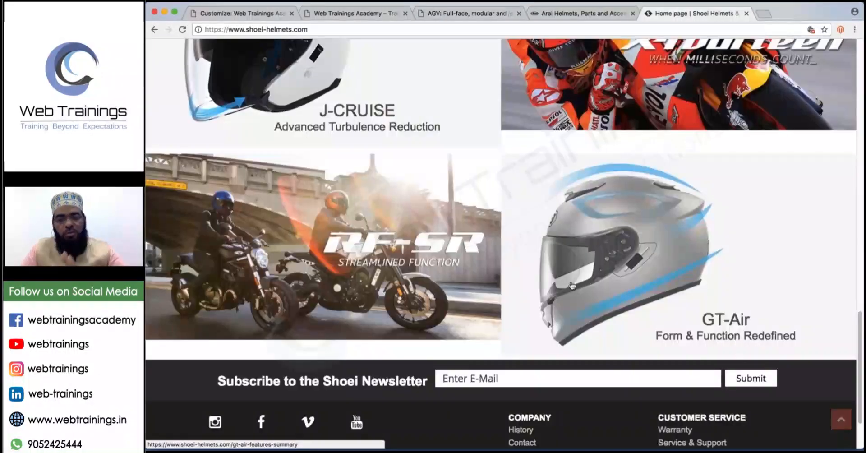
scroll(573, 286, down, 2)
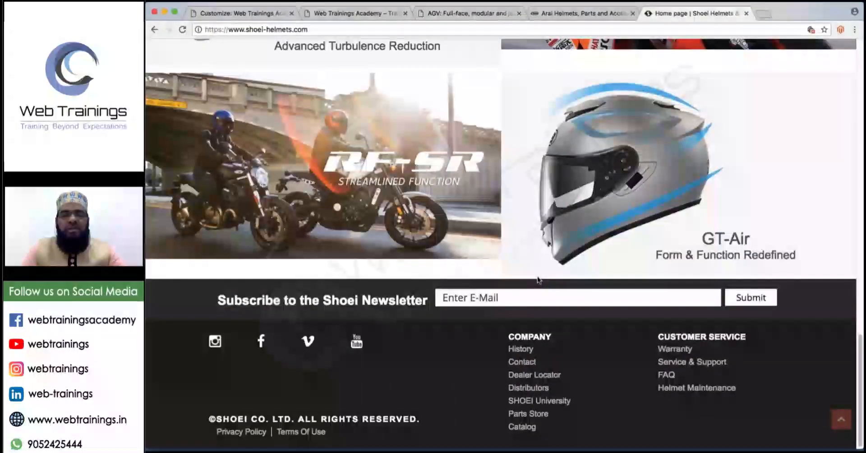
scroll(539, 279, up, 20)
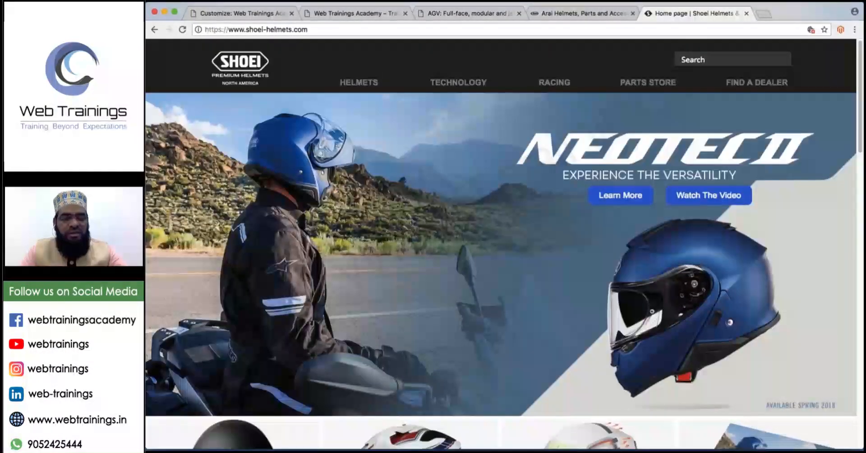
Switch among the Arai, AGV and Shoei tabs, then close the AGV tab.
click(562, 13)
click(495, 14)
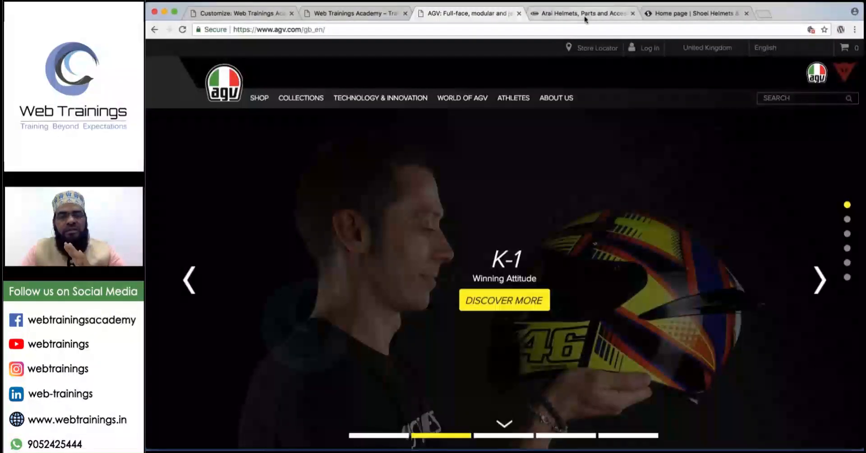
click(585, 16)
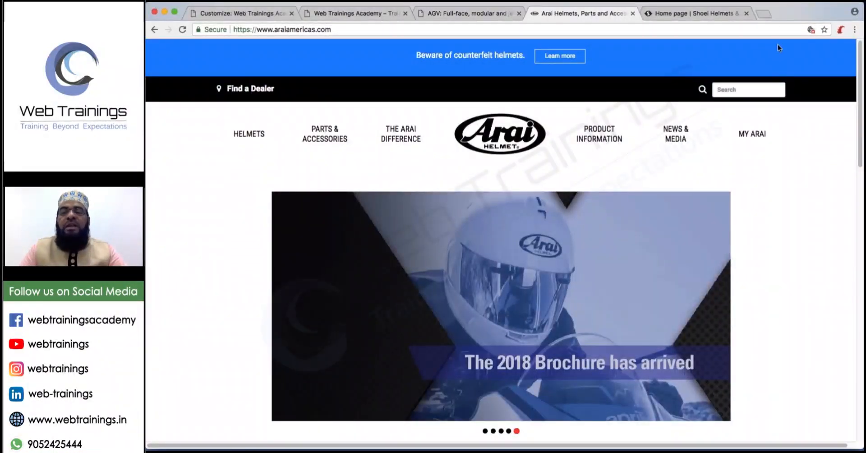
click(695, 14)
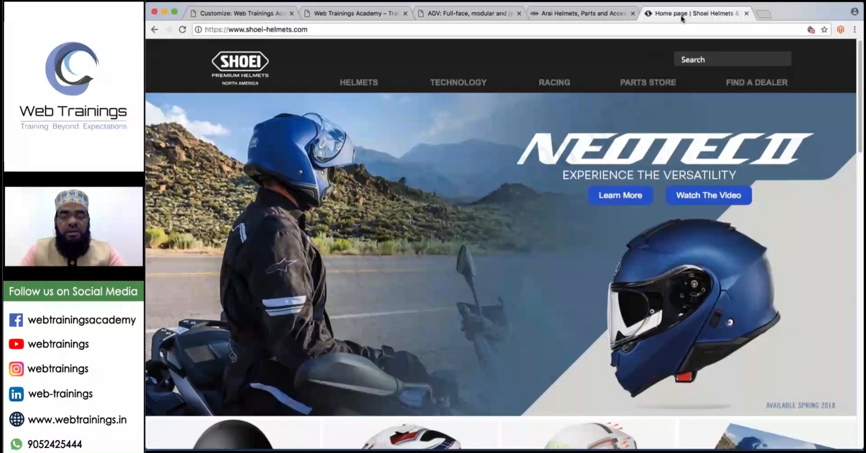
click(623, 16)
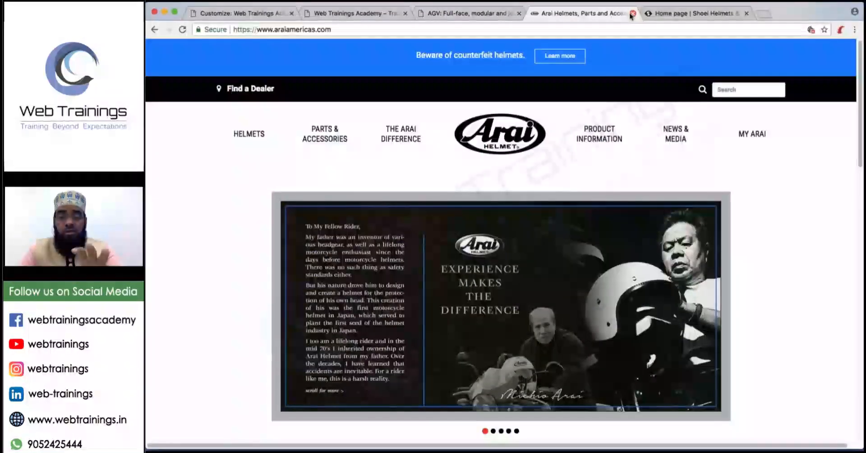
click(500, 15)
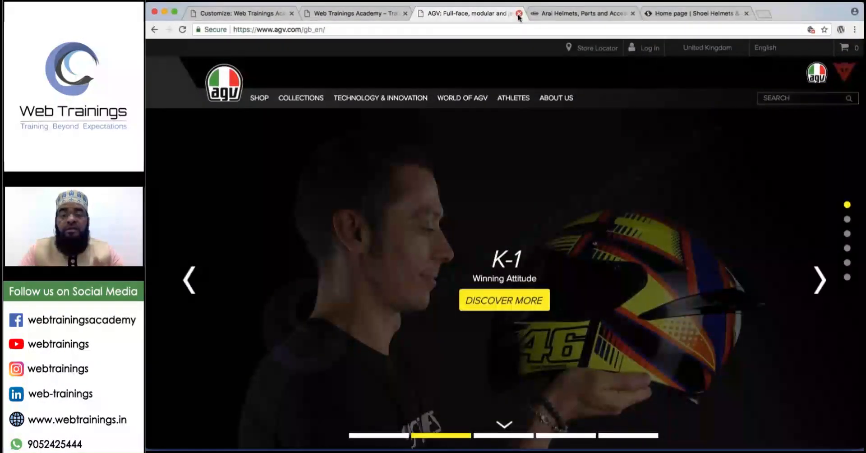
click(518, 14)
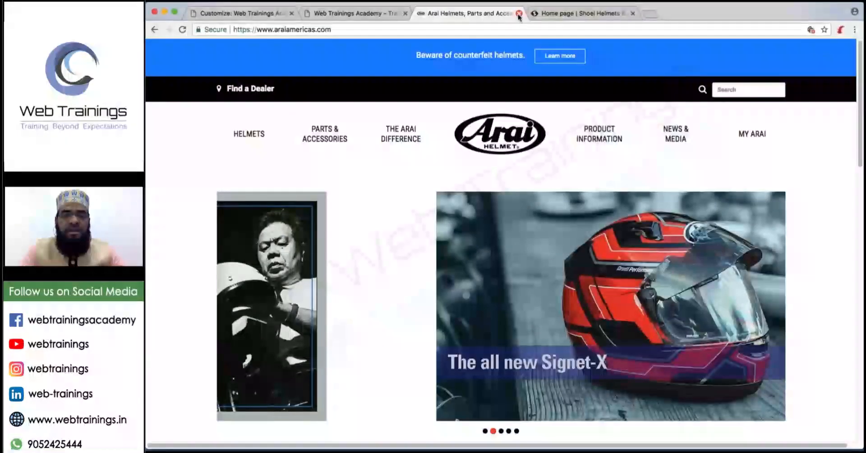
Close the Arai and Shoei tabs and open infosys.com.
click(518, 14)
click(518, 15)
click(421, 16)
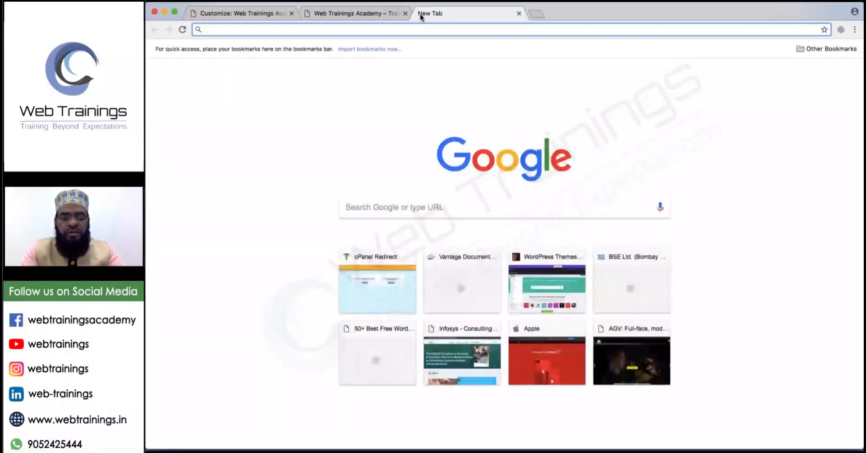
text(infosys.com)
key(Return)
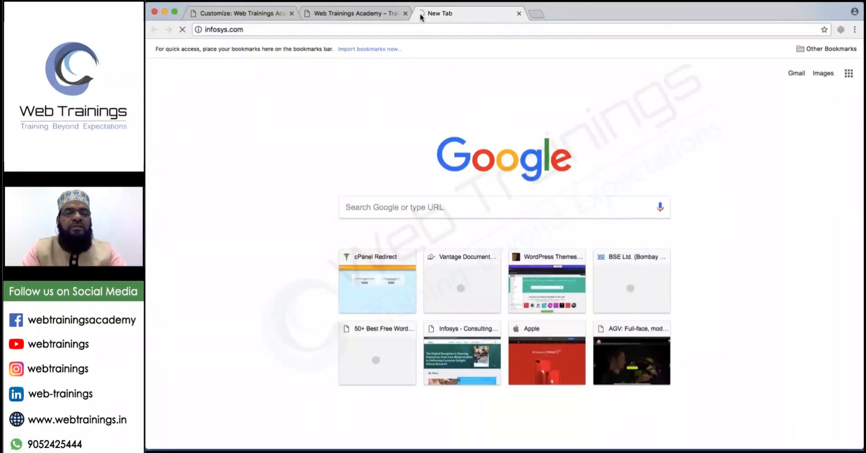
Load tcs.com in a new tab and glance back at the Infosys homepage.
click(537, 14)
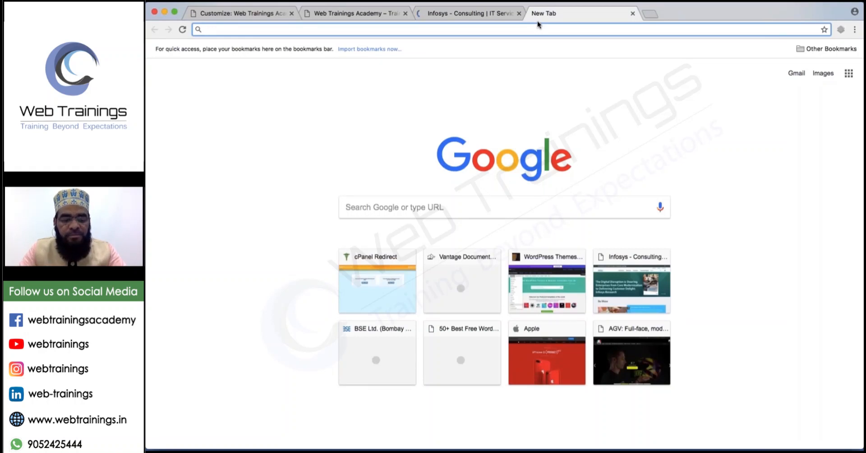
text(tcs.com)
key(Return)
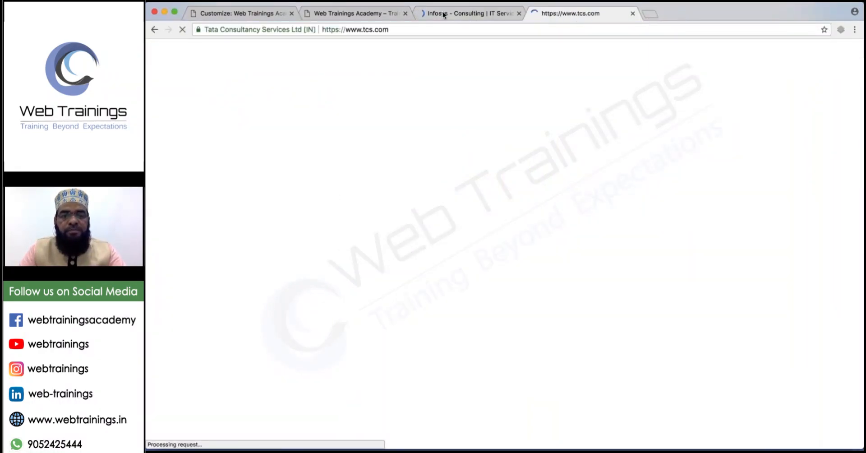
click(443, 15)
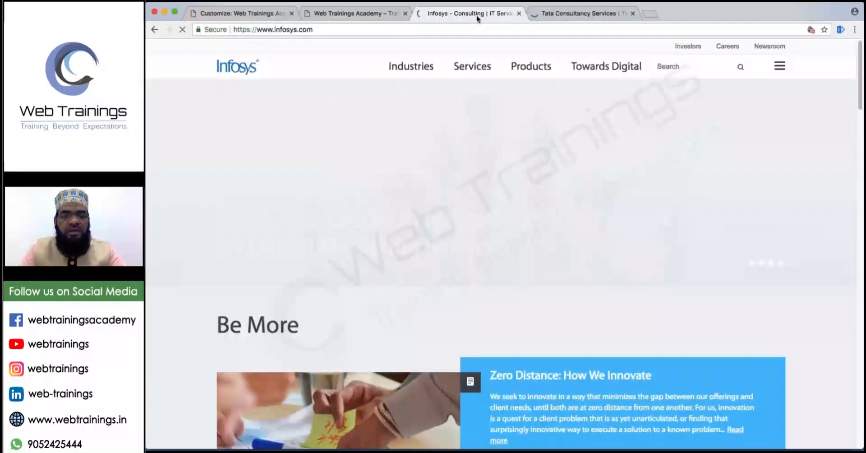
click(587, 13)
Search 'techm' in a new tab, open Tech Mahindra's official site, then return to Infosys.
click(650, 14)
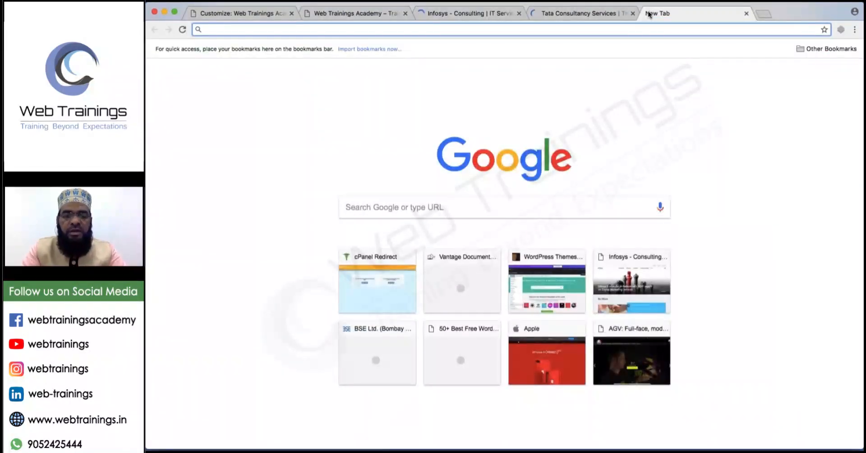
text(techm)
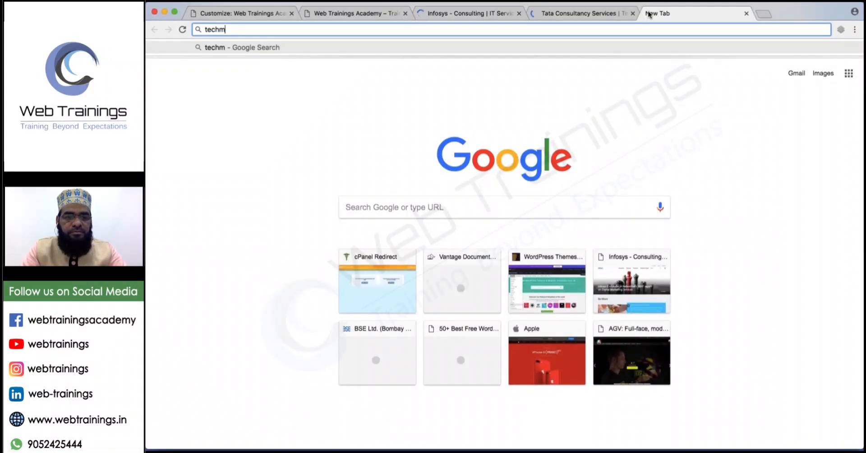
key(Return)
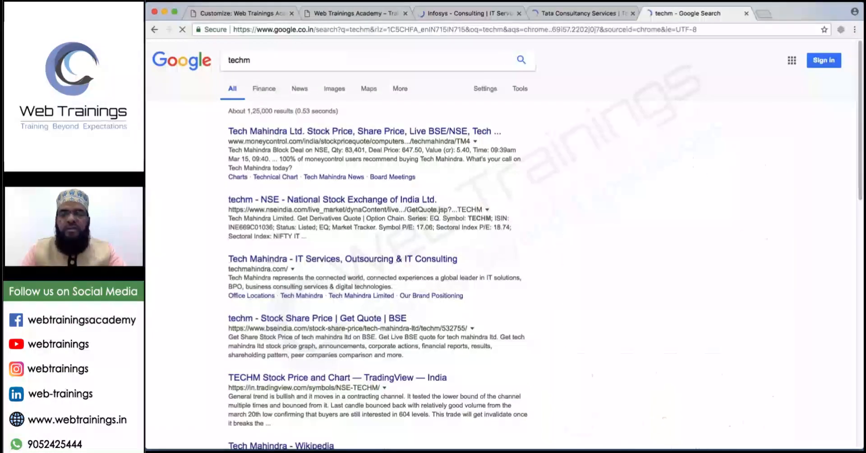
click(342, 259)
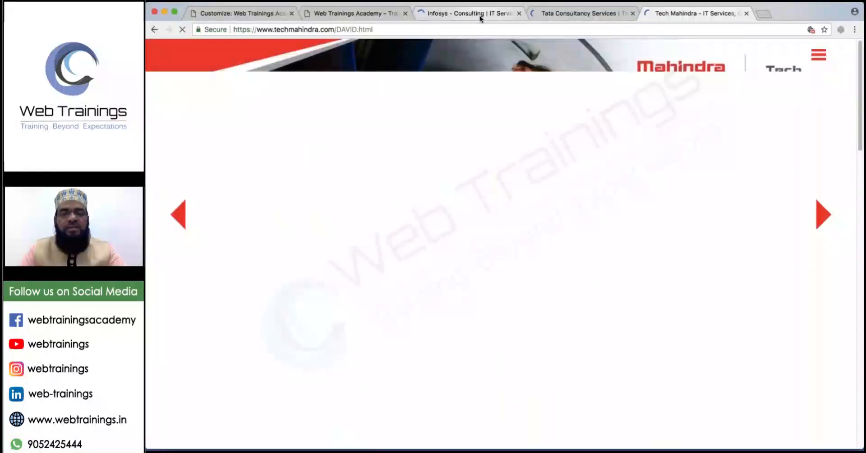
click(480, 16)
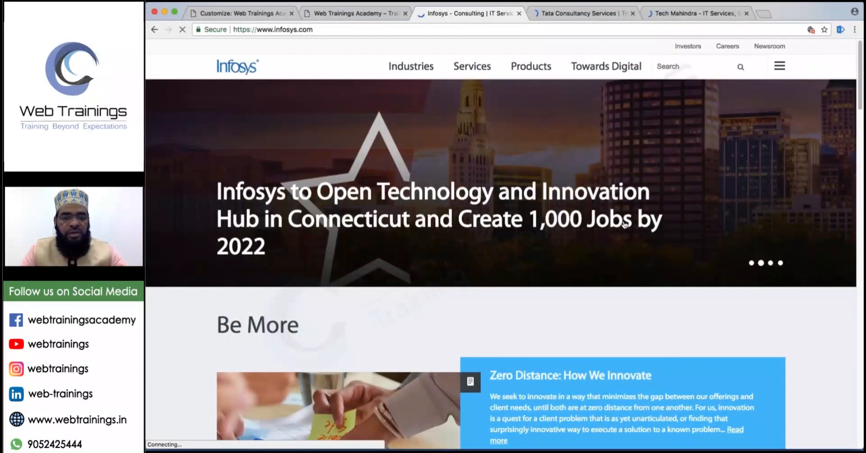
Scroll the Infosys homepage down to Careers, then switch to the Tata Consultancy Services tab.
scroll(625, 224, down, 3)
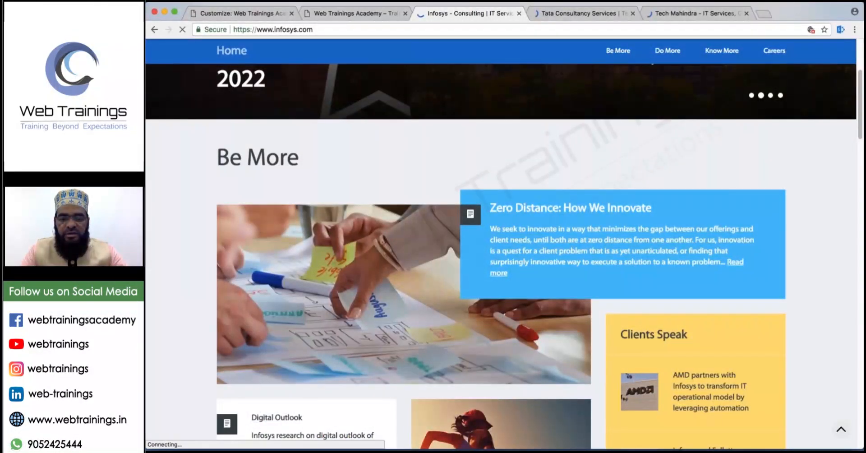
scroll(504, 257, down, 1)
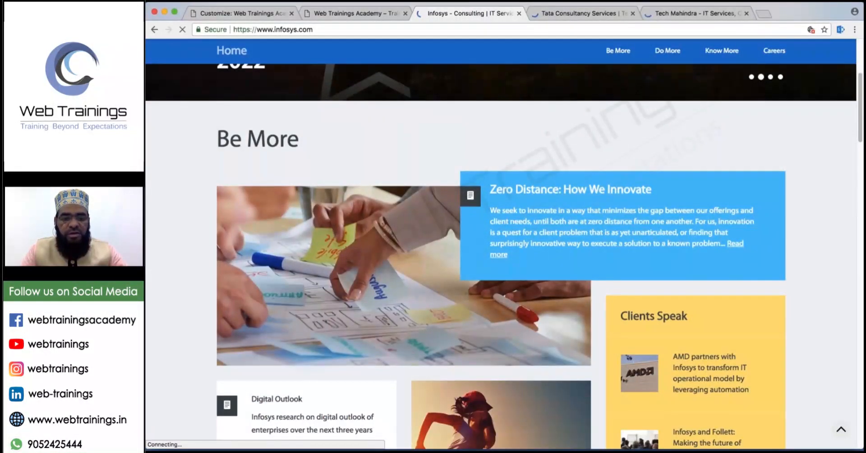
scroll(676, 304, down, 3)
scroll(676, 303, down, 2)
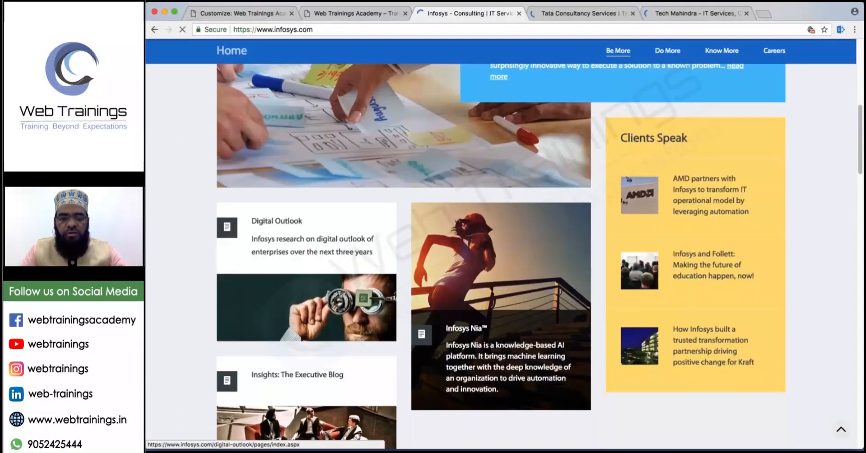
scroll(306, 316, down, 8)
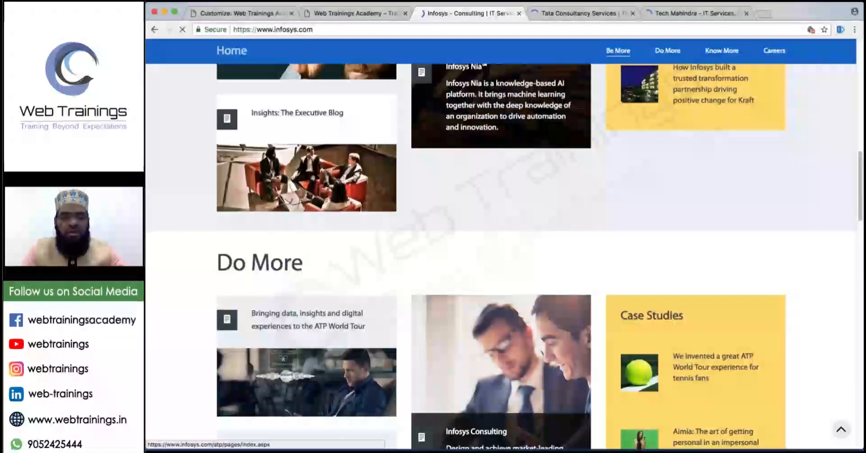
scroll(373, 321, up, 2)
scroll(373, 320, down, 20)
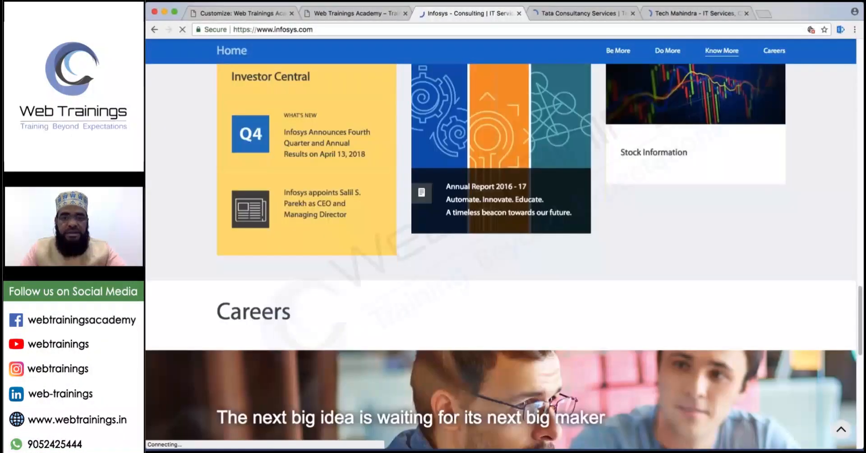
click(576, 14)
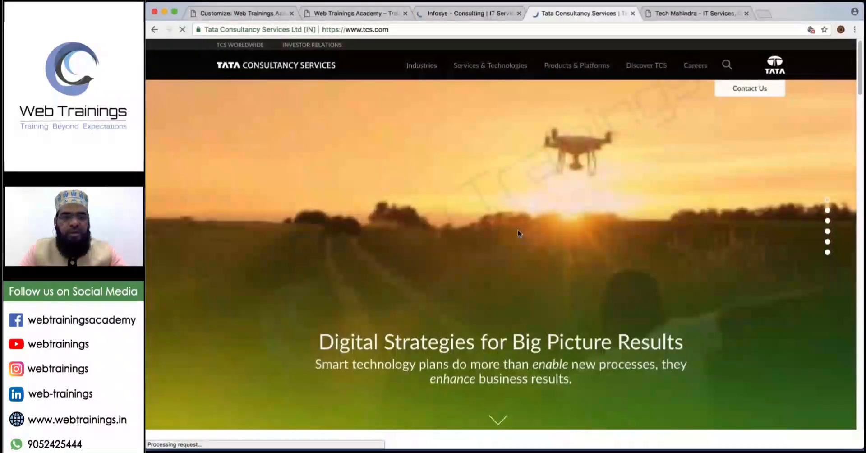
Circle the drone in the TCS hero image, clear the mark, and reload the TCS homepage.
mouse_move(421, 66)
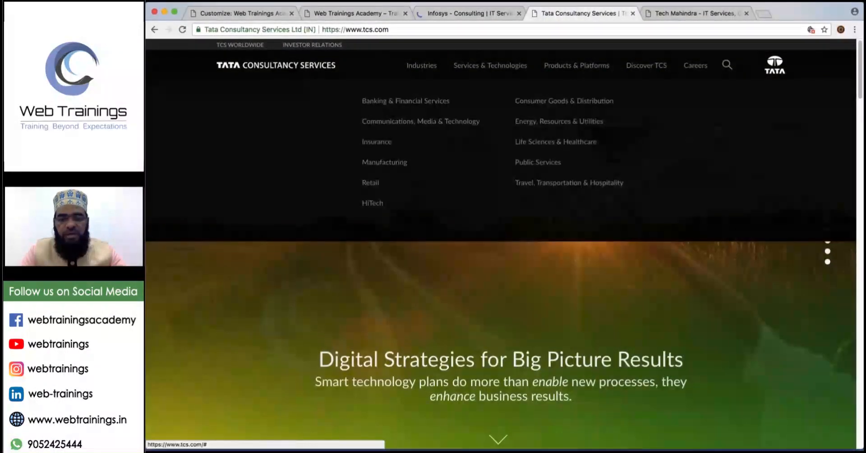
mouse_move(491, 66)
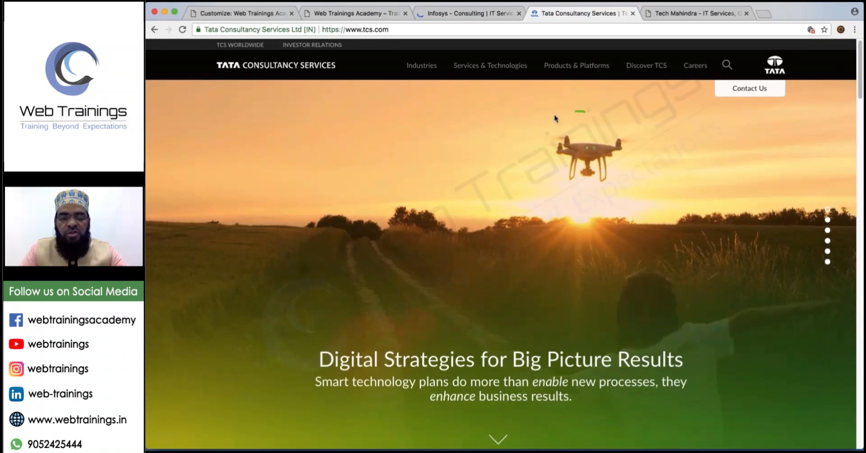
mouse_move(555, 118)
mouse_down()
mouse_move(580, 198)
mouse_move(601, 125)
mouse_move(585, 123)
mouse_up()
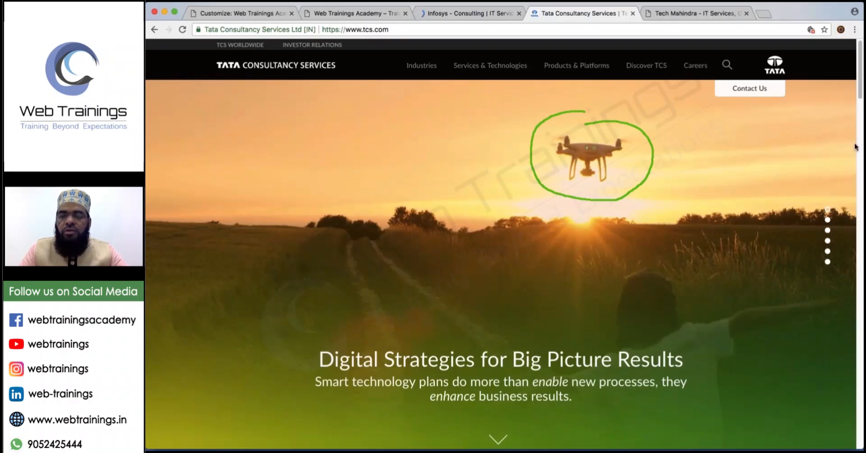
key(Escape)
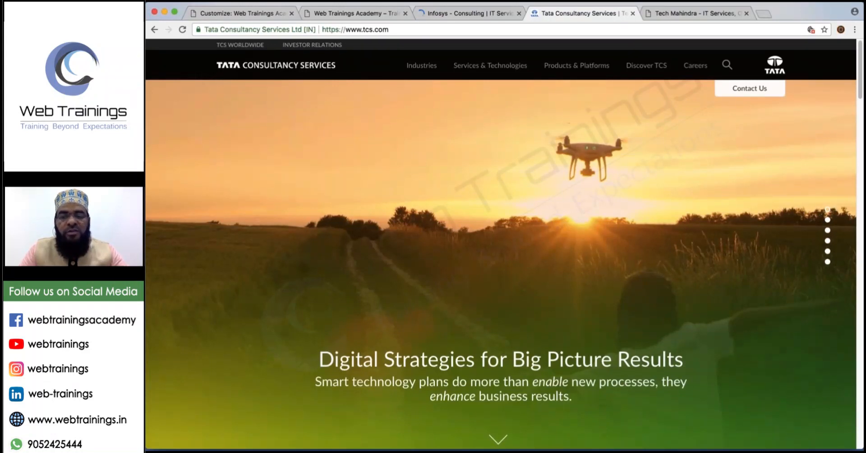
scroll(501, 244, down, 5)
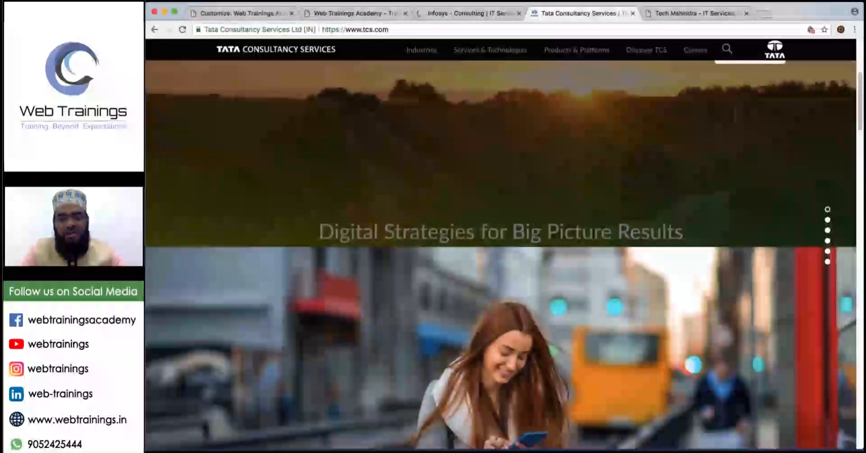
scroll(522, 291, up, 5)
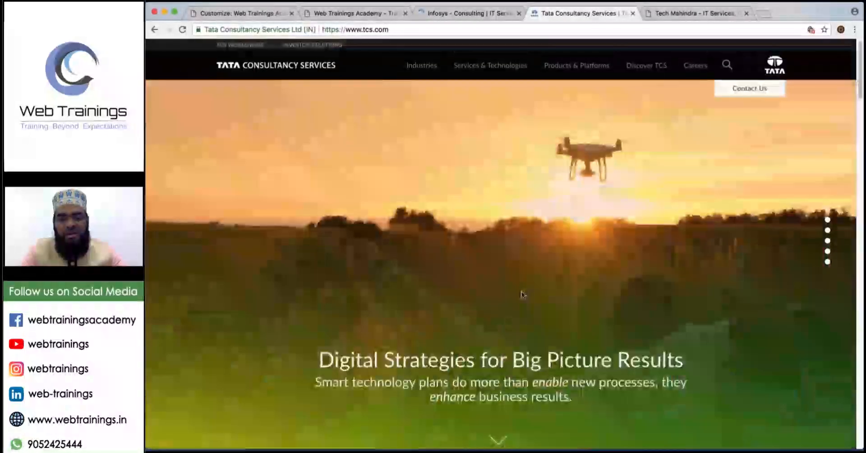
click(184, 29)
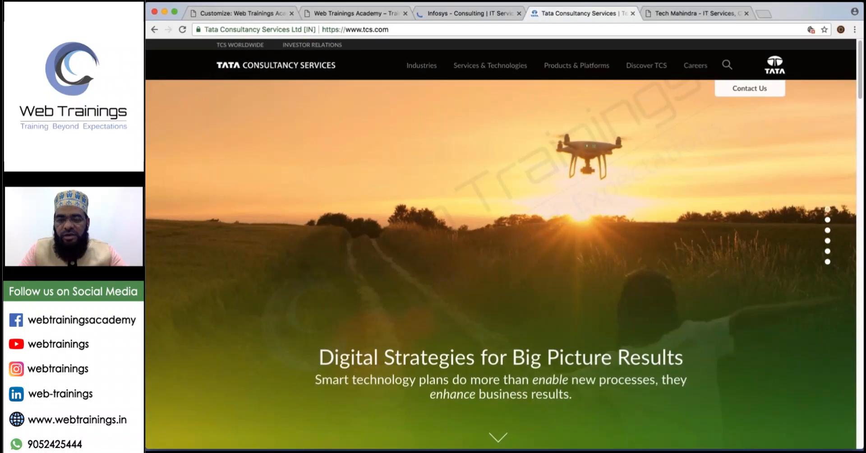
Scroll through the tcs.com homepage, then switch to the Tech Mahindra tab.
scroll(501, 244, down, 1)
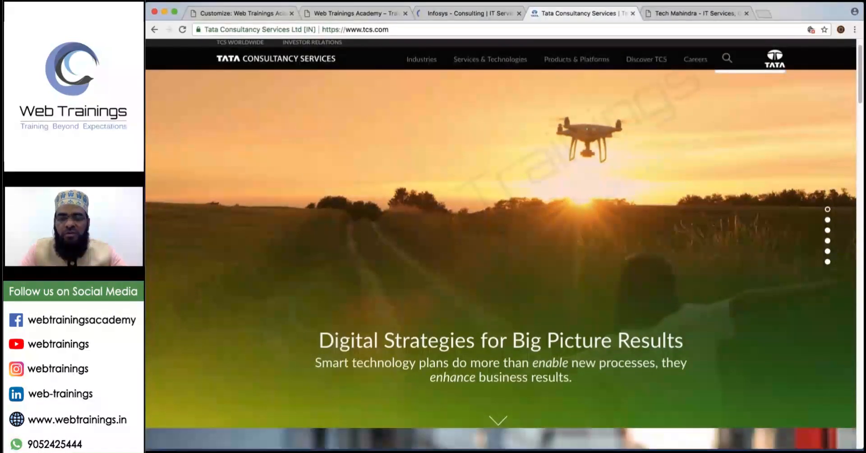
scroll(501, 244, down, 5)
scroll(595, 252, up, 6)
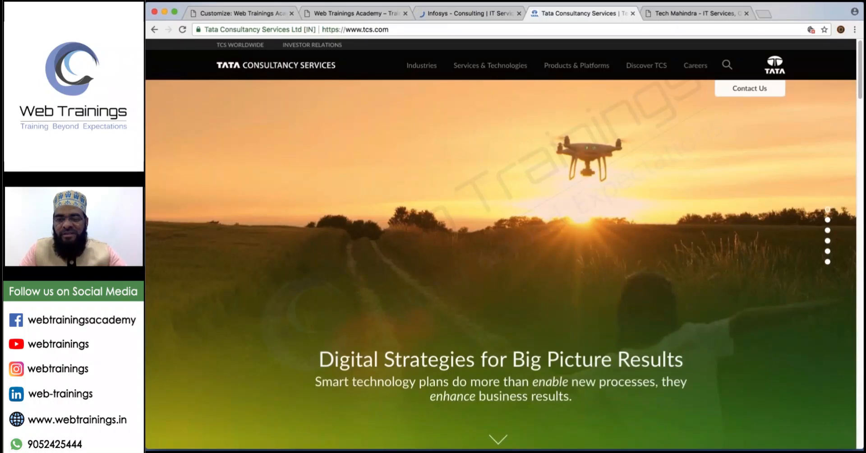
scroll(501, 244, down, 1)
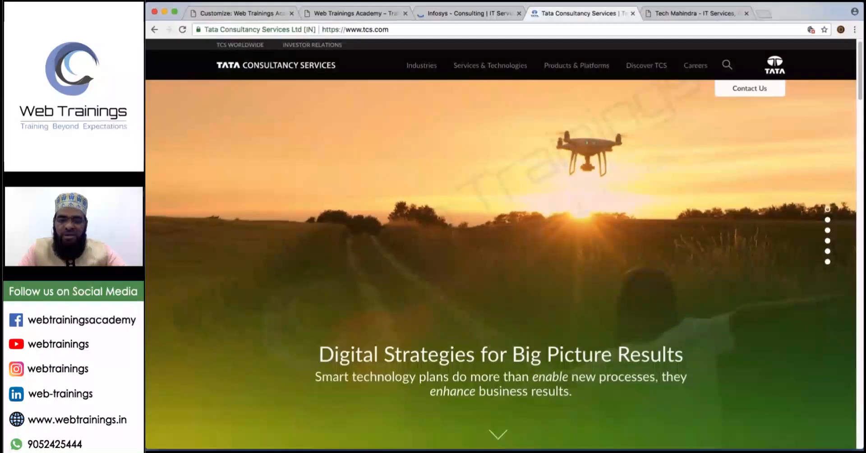
scroll(501, 244, down, 3)
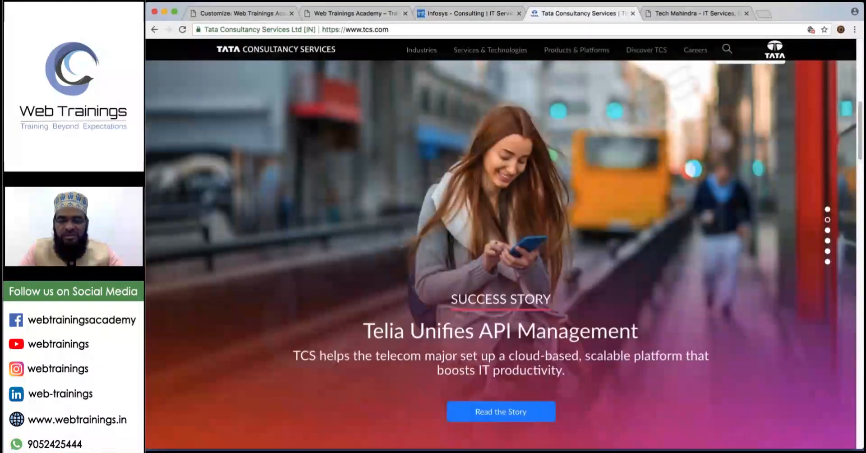
scroll(828, 233, down, 1)
scroll(828, 232, down, 1)
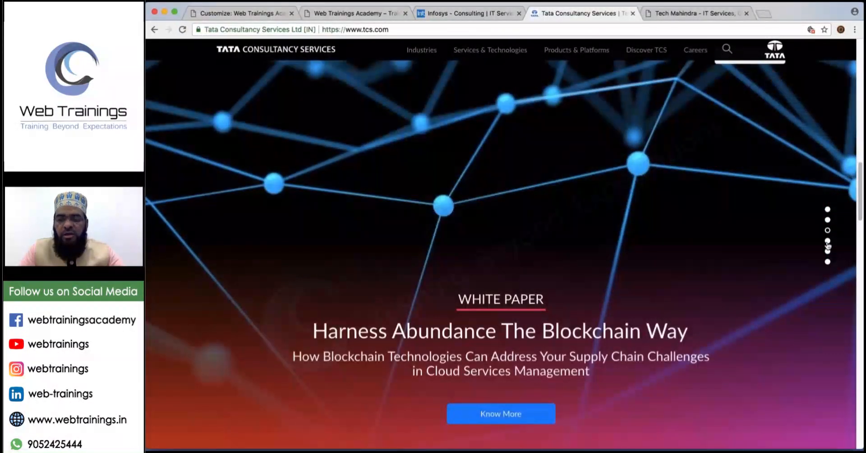
scroll(829, 245, down, 1)
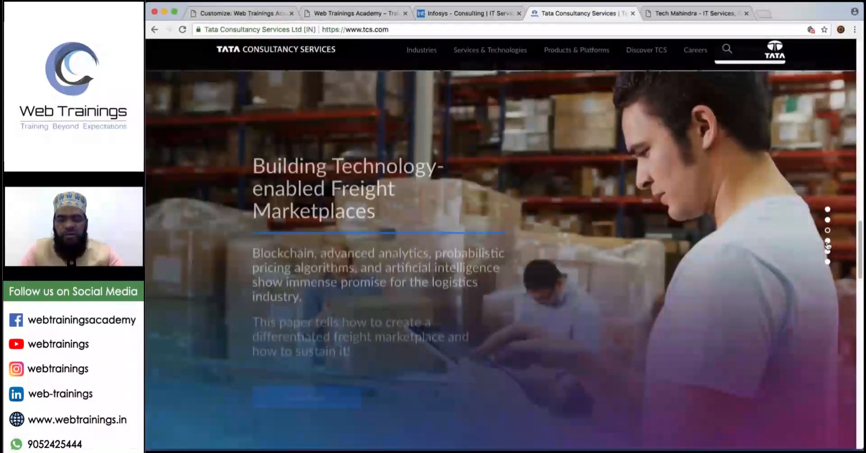
scroll(828, 245, down, 1)
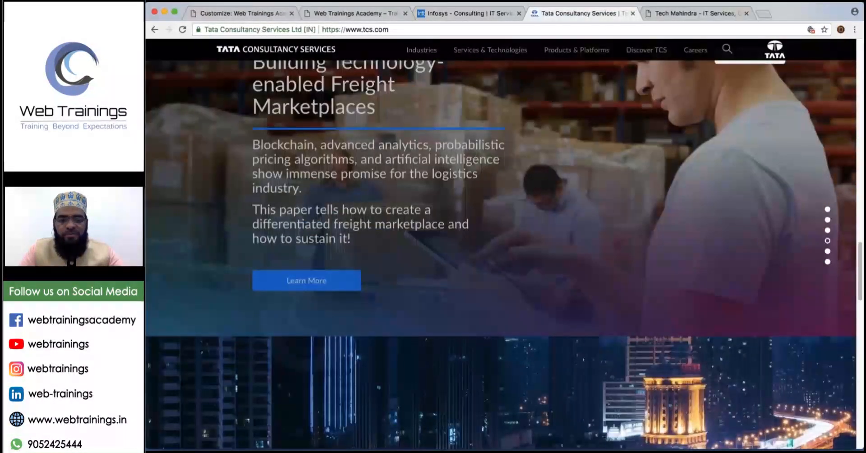
scroll(513, 123, down, 1)
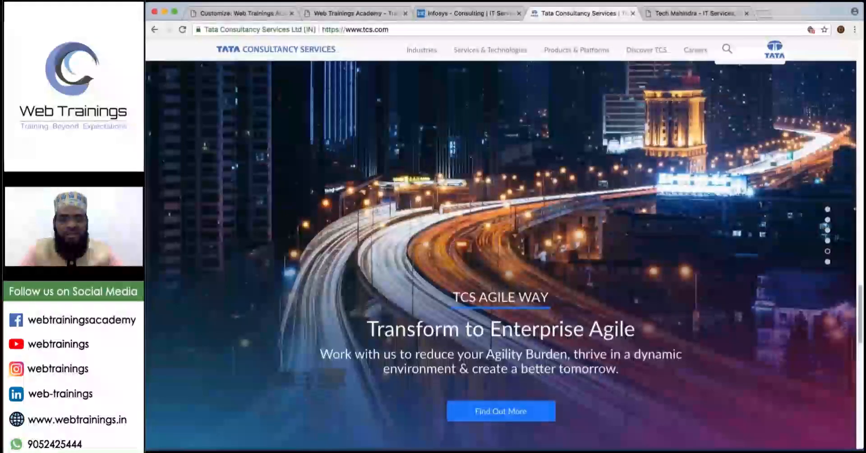
scroll(514, 122, down, 2)
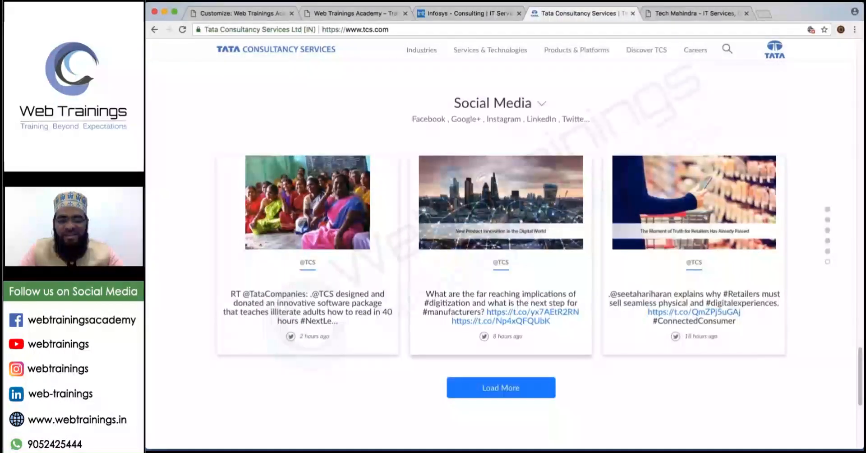
scroll(509, 182, down, 1)
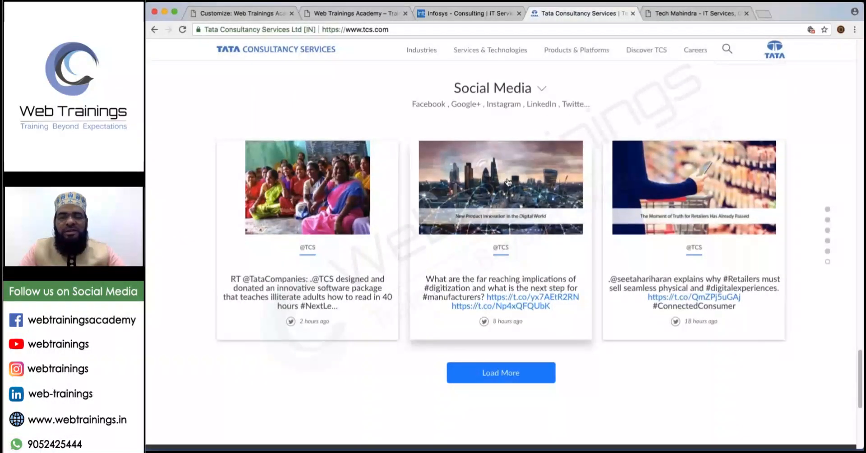
scroll(508, 182, up, 1)
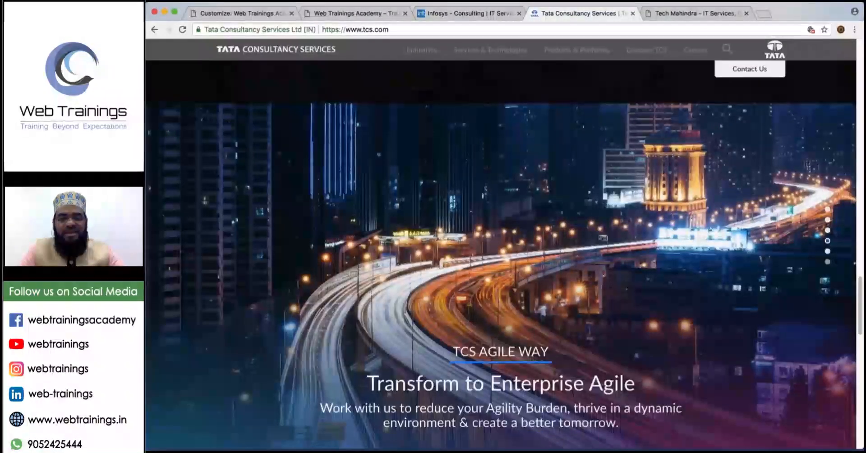
scroll(514, 216, up, 3)
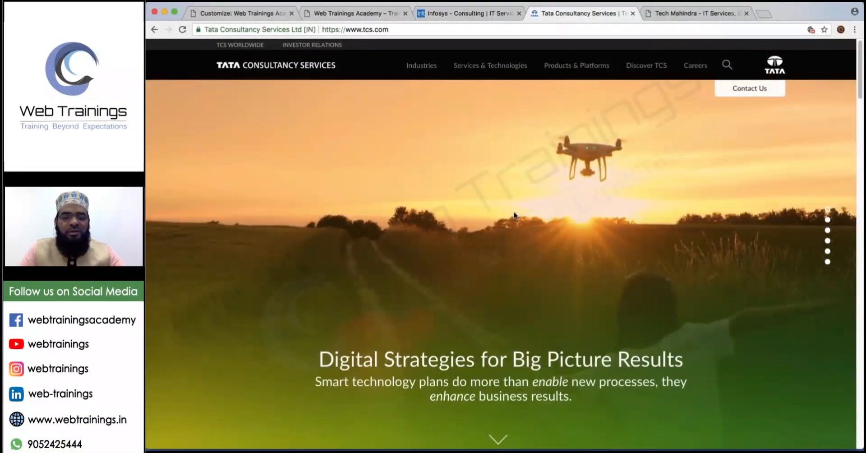
scroll(515, 216, down, 5)
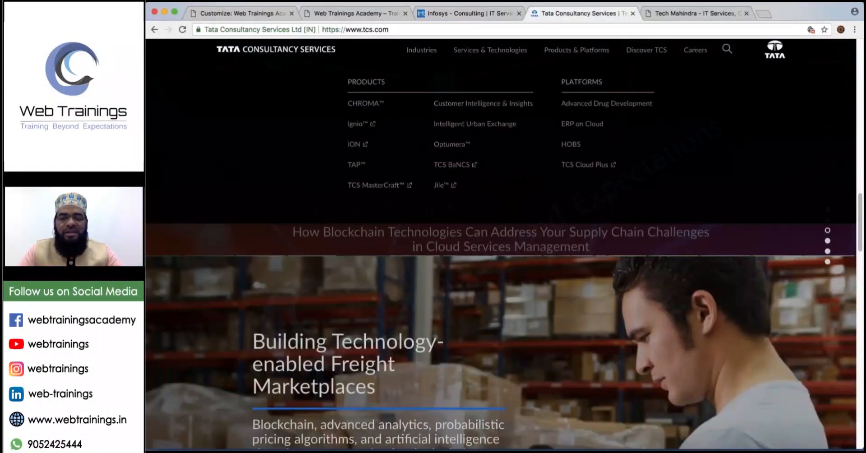
click(695, 13)
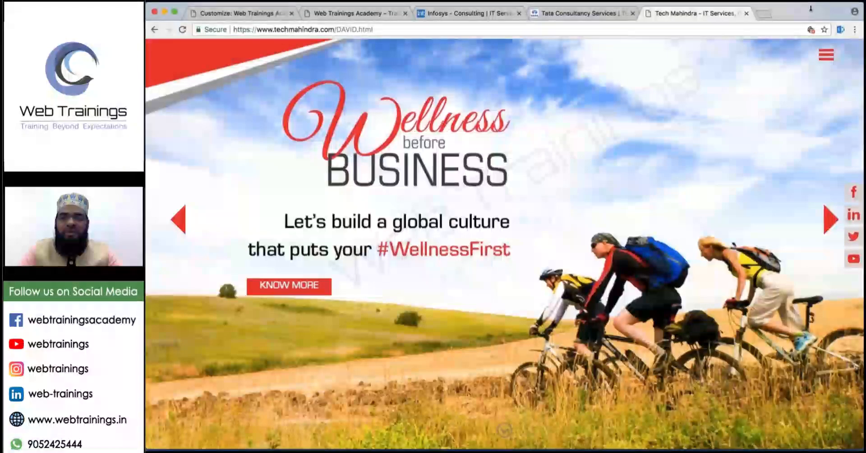
Open the Wellness banner image on its own, close it, and advance the carousel two slides.
drag(820, 63, 820, 15)
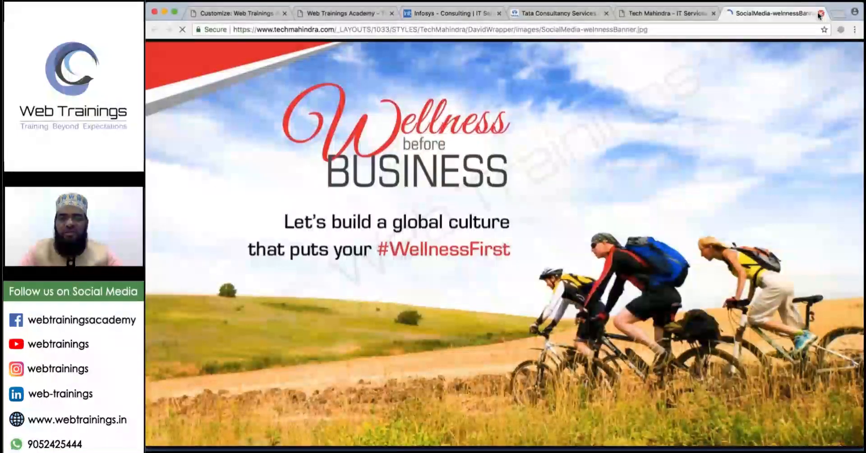
click(821, 14)
click(830, 220)
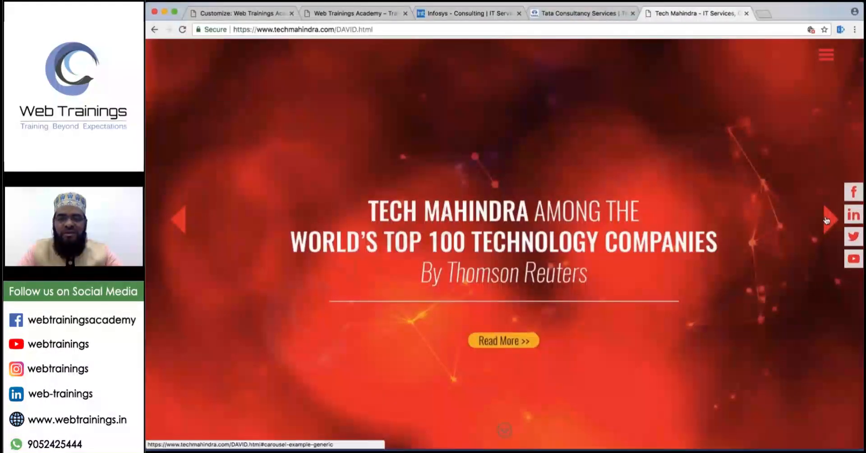
click(827, 221)
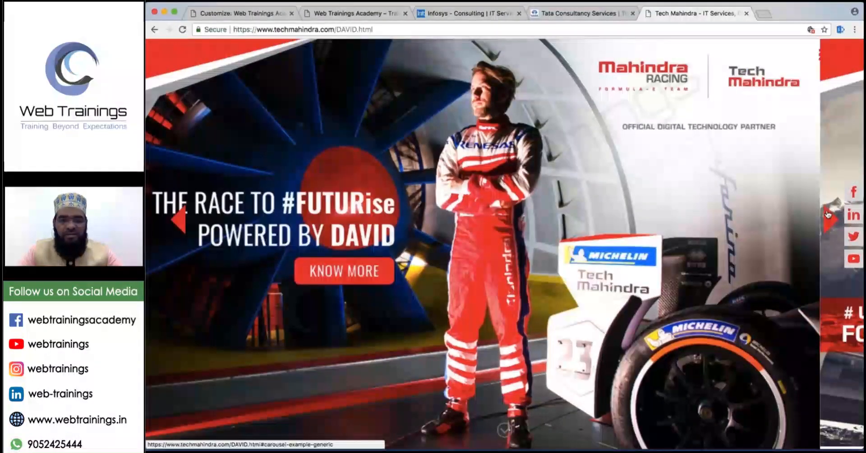
Scroll through the Tech Mahindra sections, then close the Tech Mahindra tab.
scroll(427, 305, down, 3)
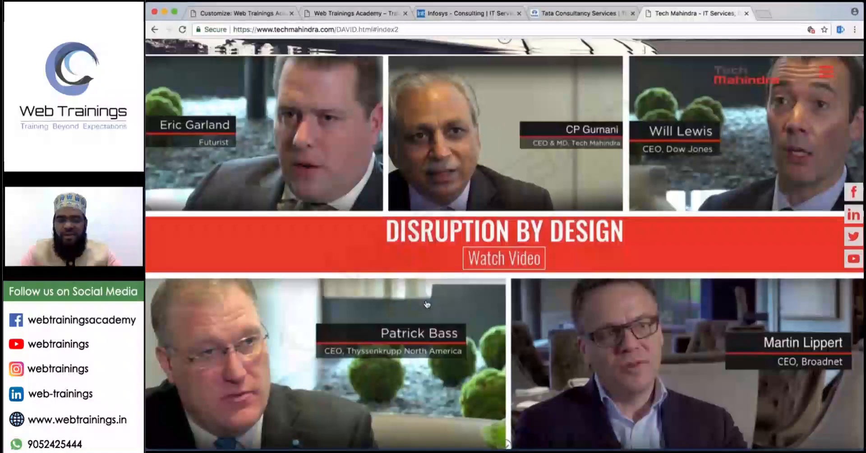
scroll(640, 269, down, 2)
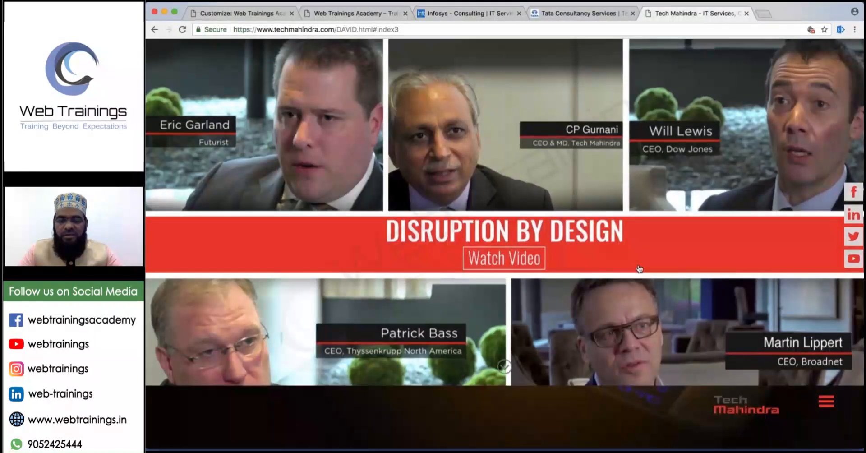
scroll(639, 269, down, 2)
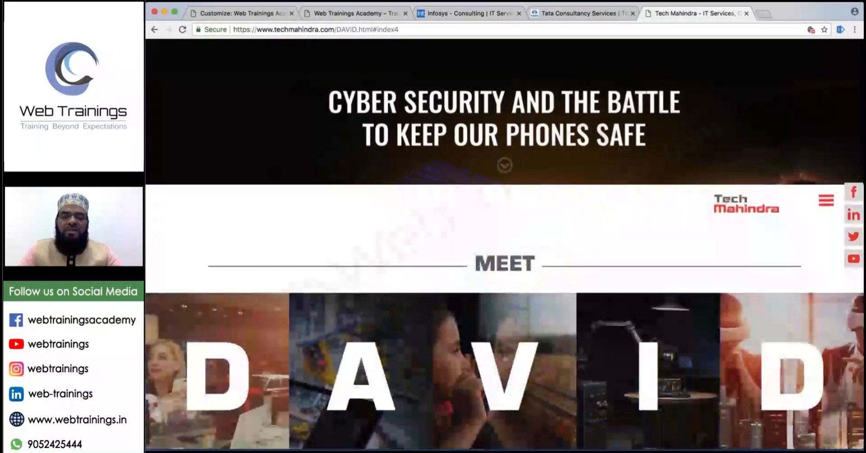
scroll(640, 269, down, 2)
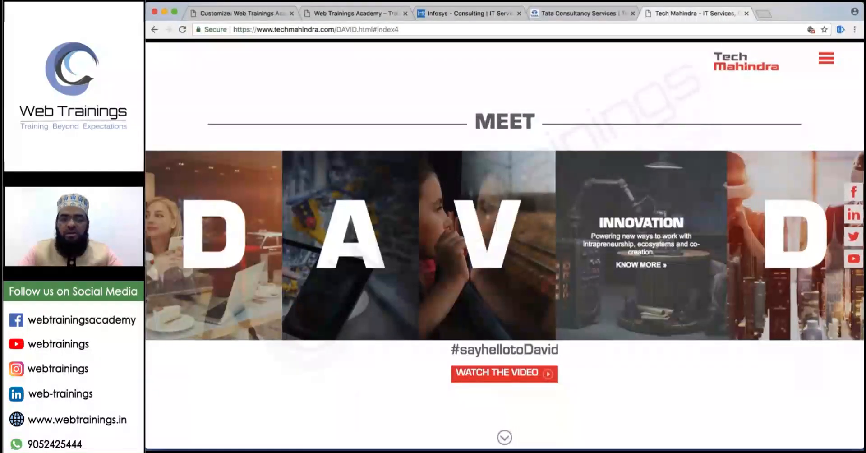
scroll(638, 340, down, 2)
scroll(638, 340, down, 2)
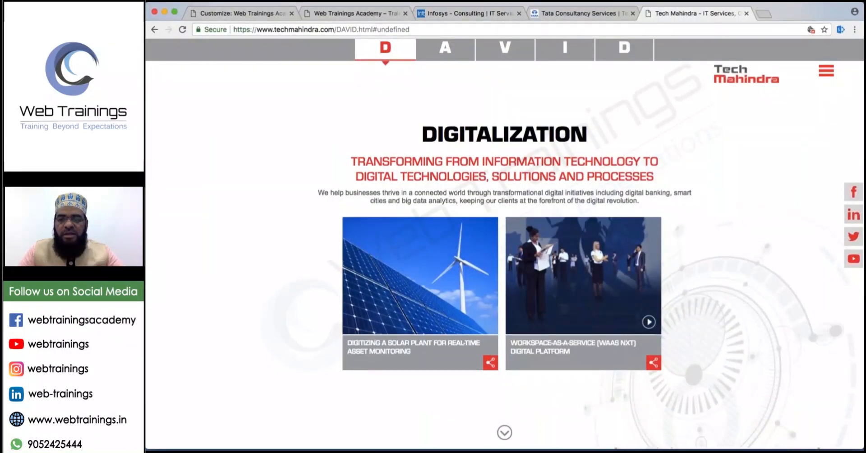
scroll(504, 244, down, 4)
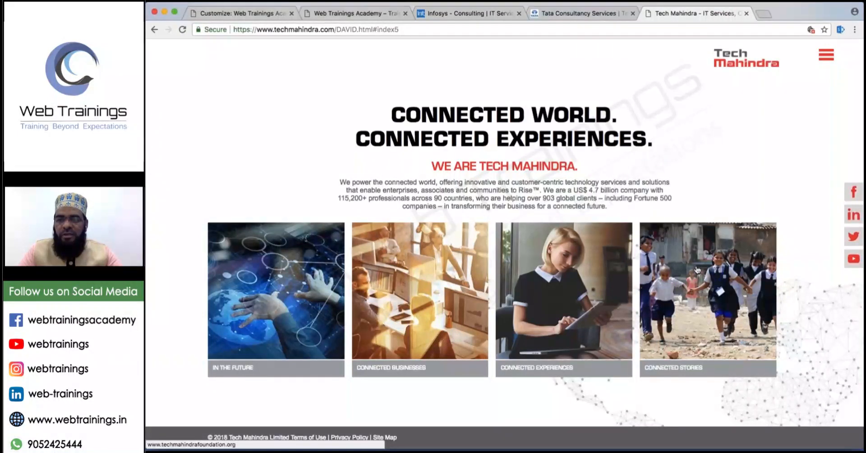
scroll(698, 270, up, 2)
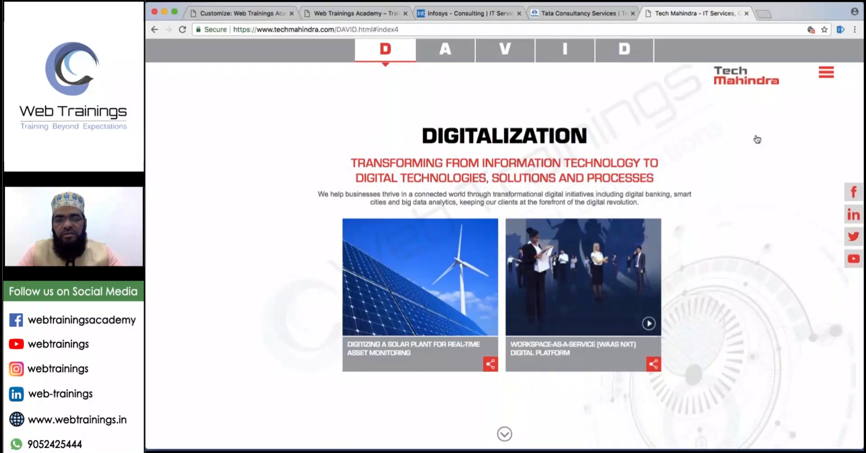
scroll(757, 139, up, 2)
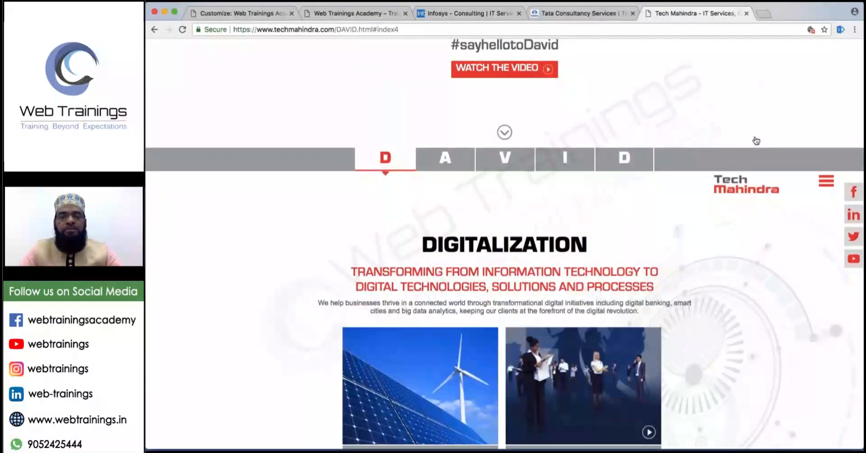
scroll(756, 141, up, 5)
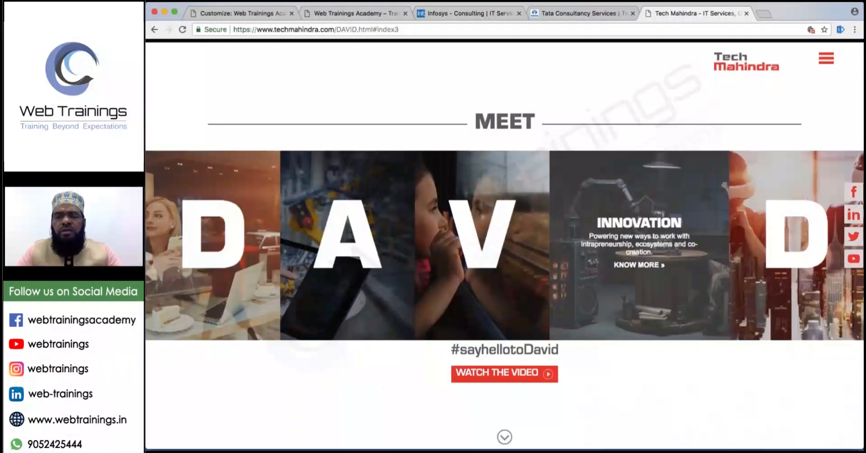
click(747, 13)
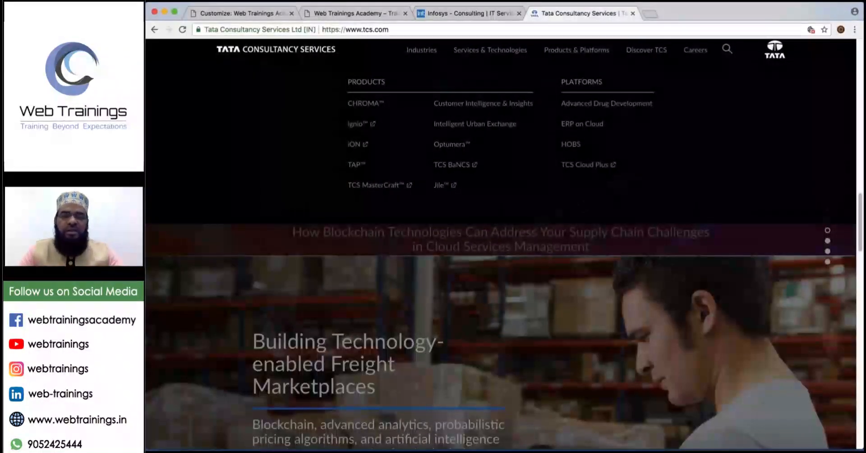
Close the TCS and Infosys tabs, scroll the livetest page up, and return to WordPress admin.
click(634, 13)
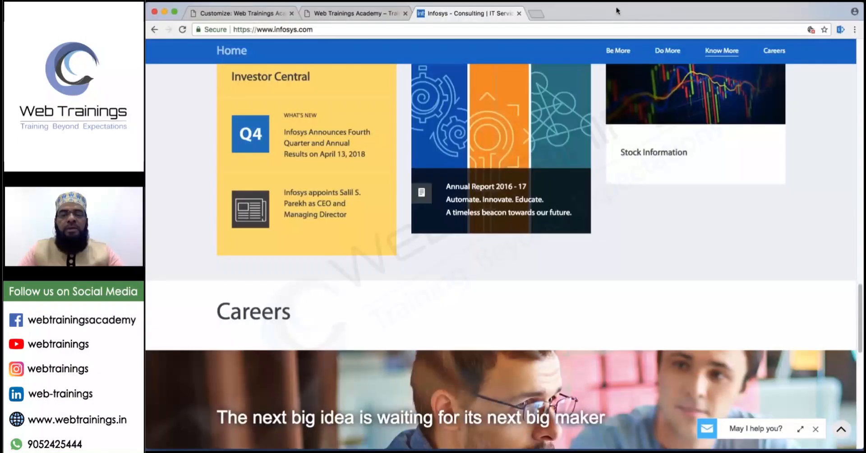
click(520, 13)
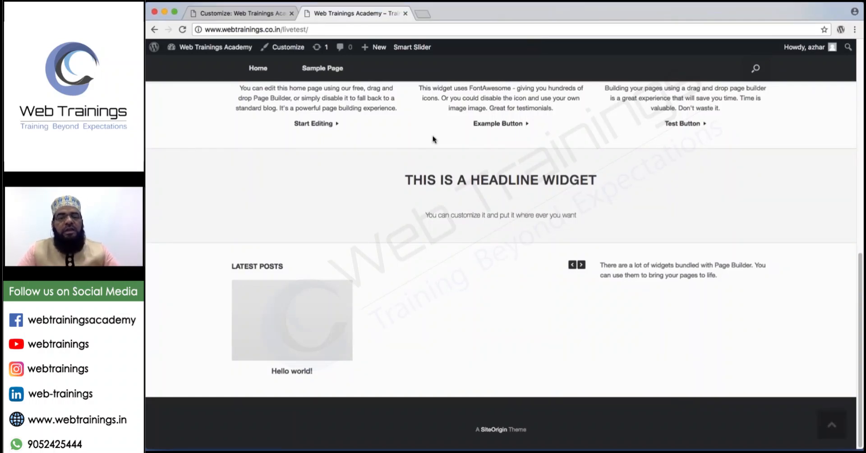
scroll(433, 144, up, 1)
scroll(432, 147, up, 3)
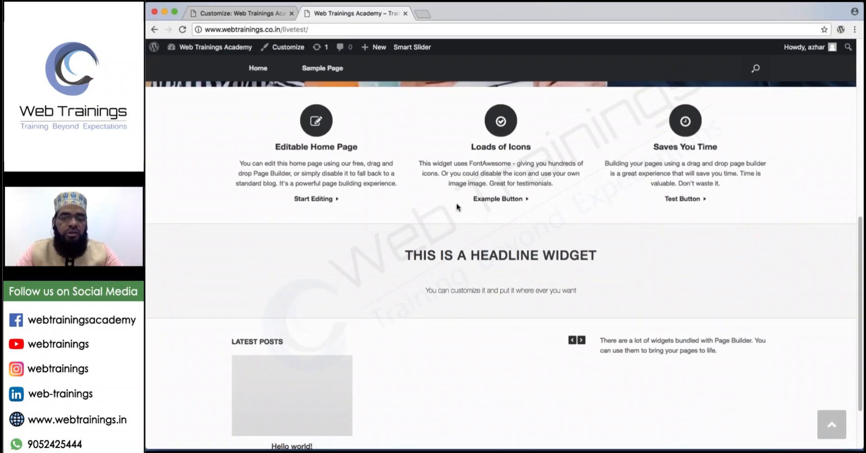
click(245, 14)
Open Appearance > Home Page in the admin sidebar, then go to Plugins > Add New.
click(158, 52)
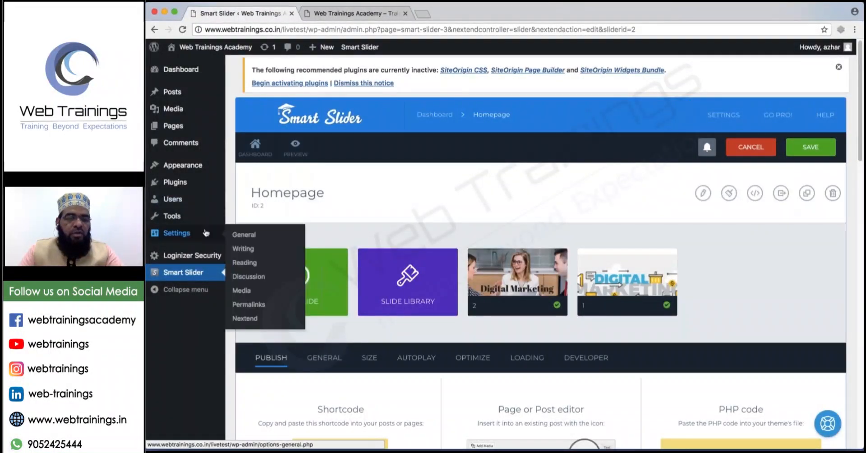
mouse_move(180, 180)
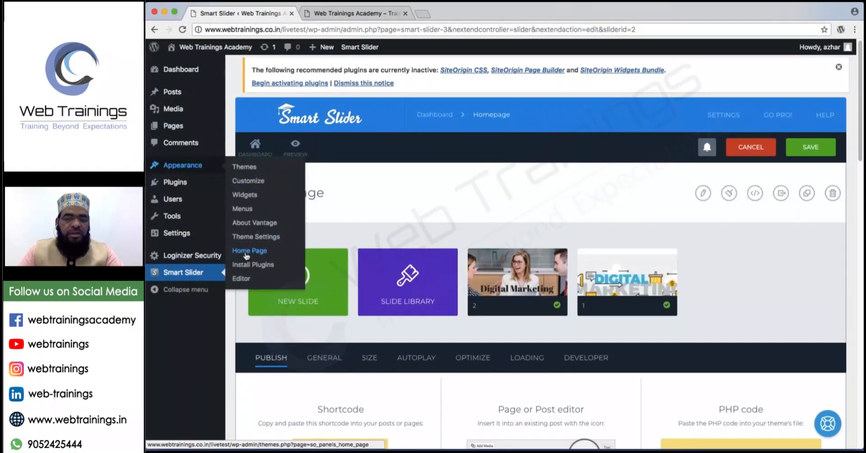
click(246, 255)
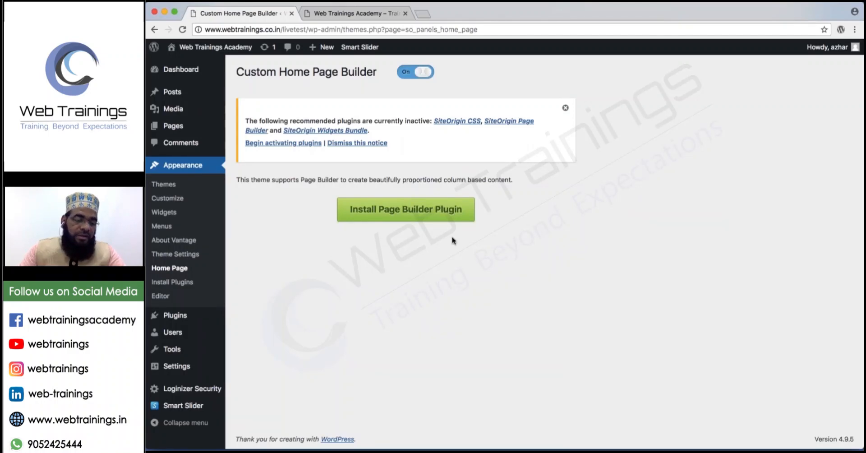
mouse_move(185, 318)
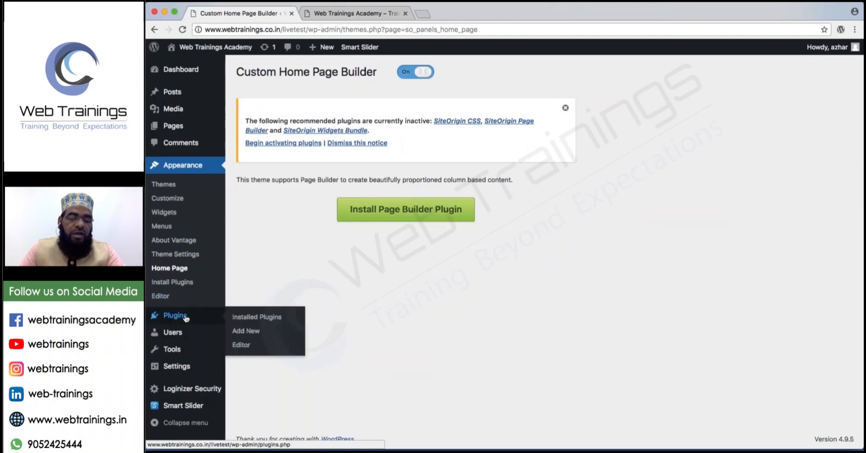
click(259, 332)
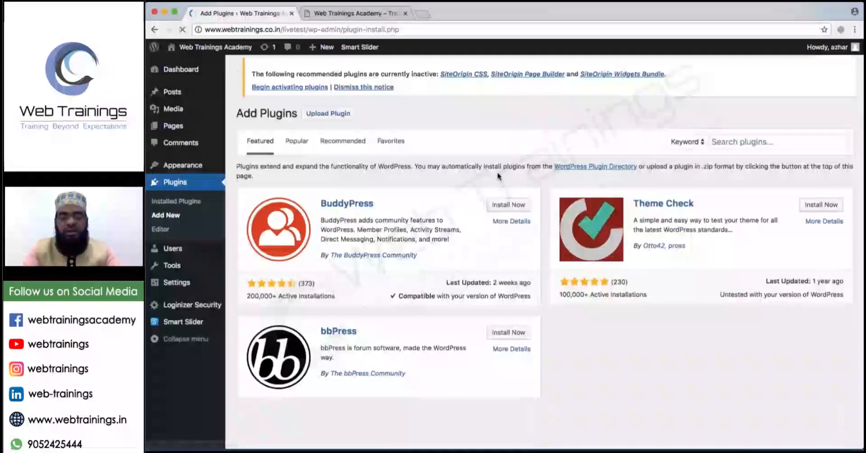
Search plugins for 'page builder', check Page Builder by SiteOrigin's details, and activate it.
click(728, 144)
text(p)
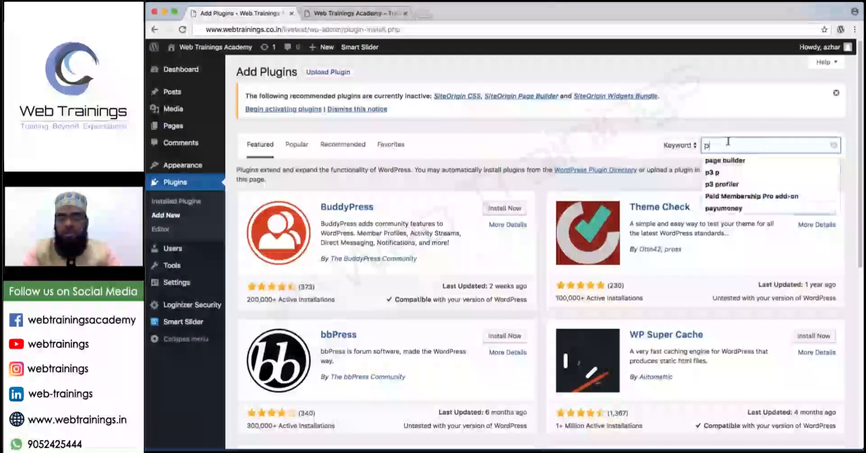
text(age builder)
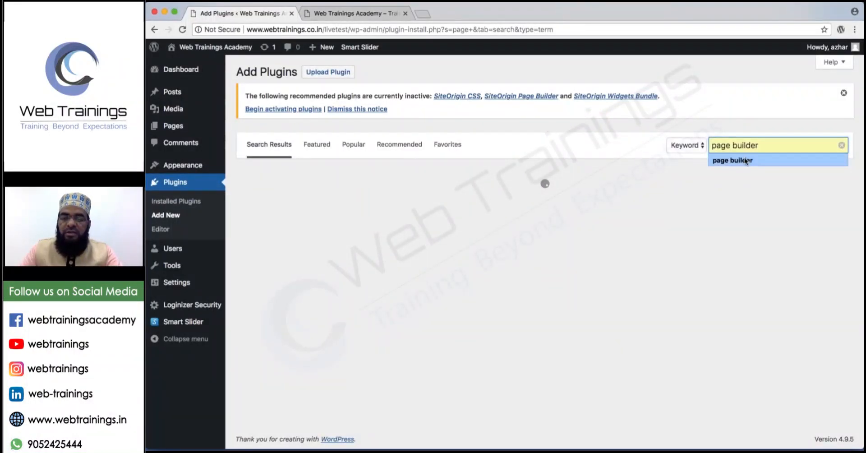
click(745, 161)
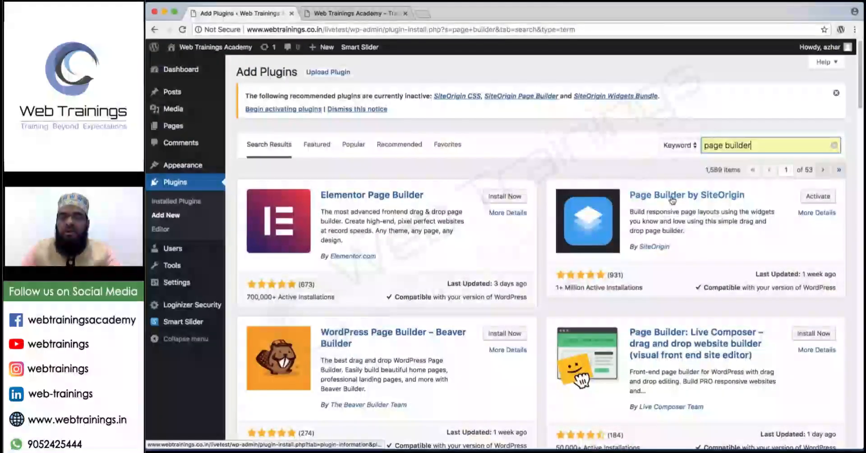
click(672, 200)
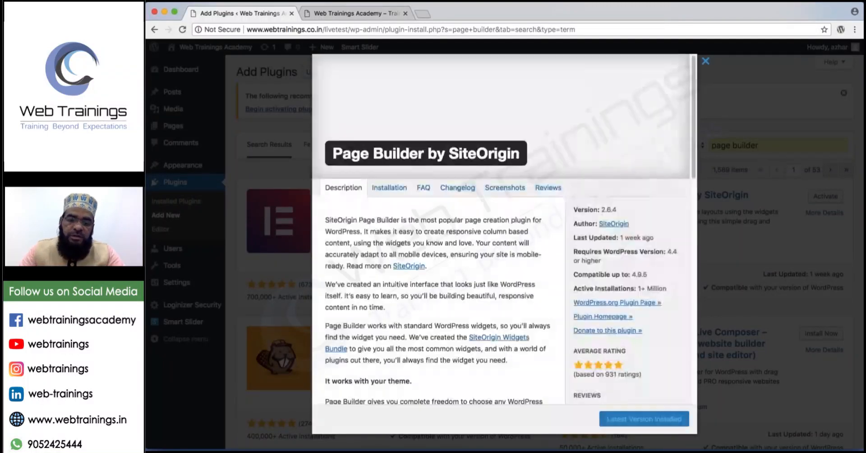
click(706, 62)
click(820, 200)
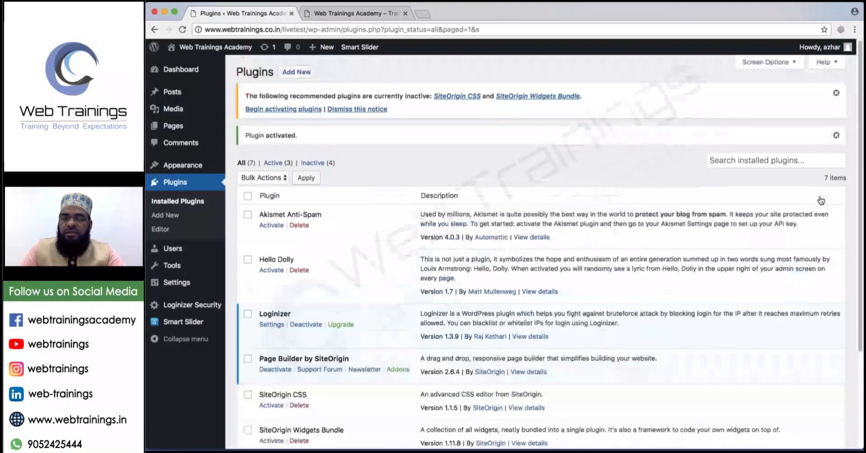
Dismiss the plugin notices, open the Home Page builder, and switch the Custom Home Page on.
click(837, 137)
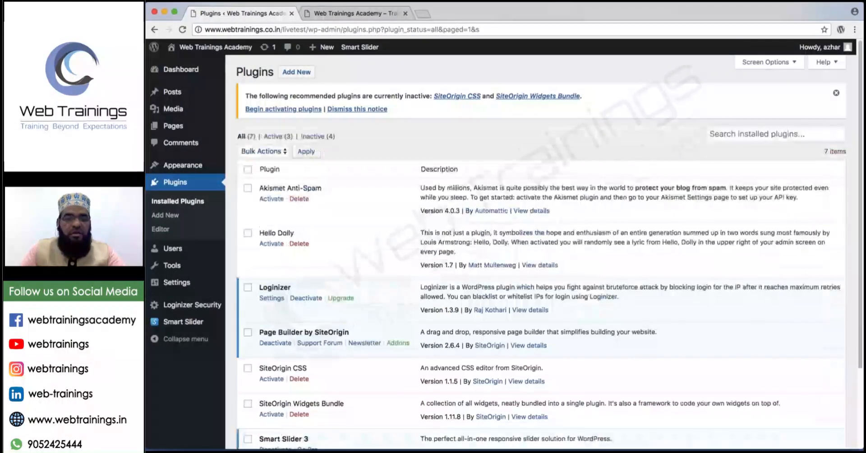
click(836, 92)
mouse_move(190, 165)
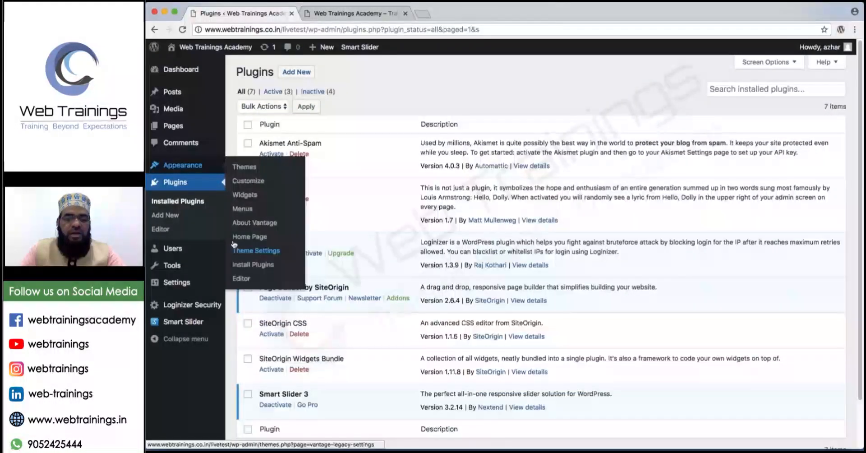
click(244, 241)
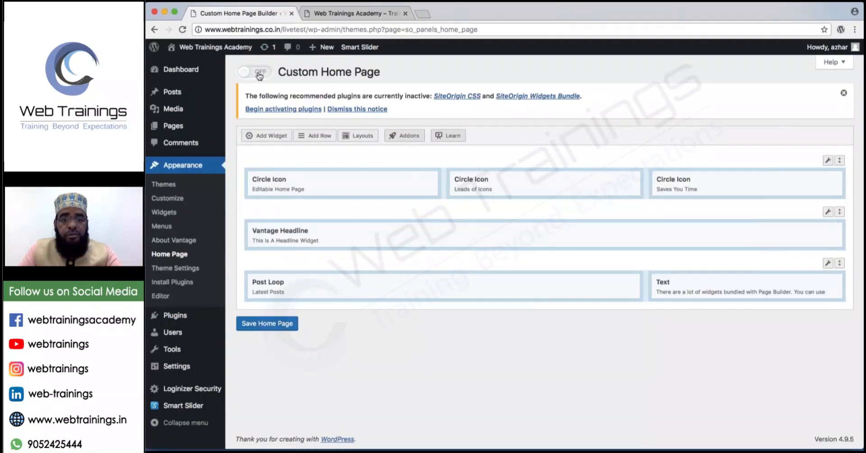
click(259, 76)
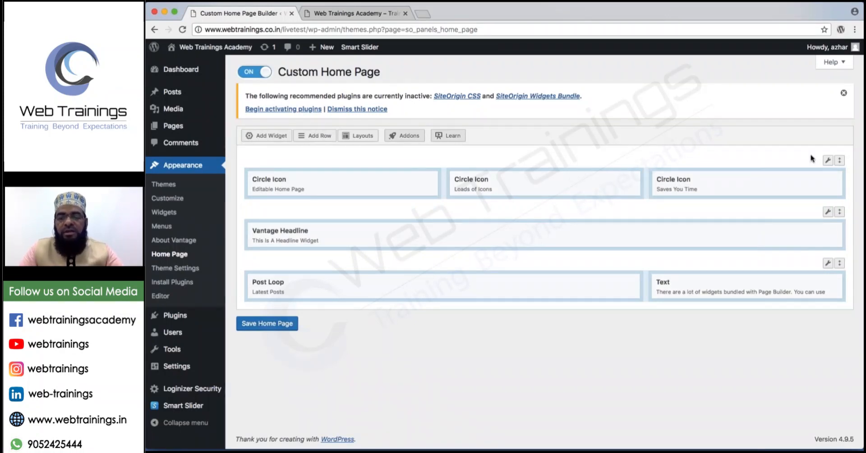
Delete the remaining widget rows, save the home page, and view the live site.
mouse_move(828, 161)
click(803, 198)
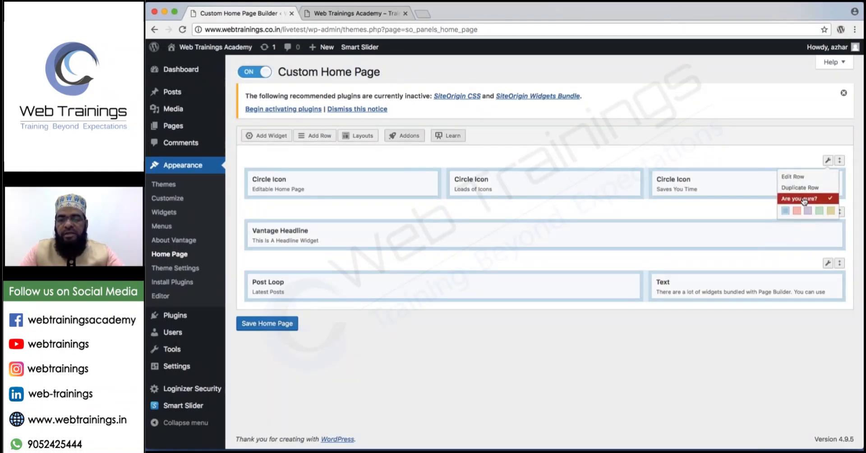
click(804, 200)
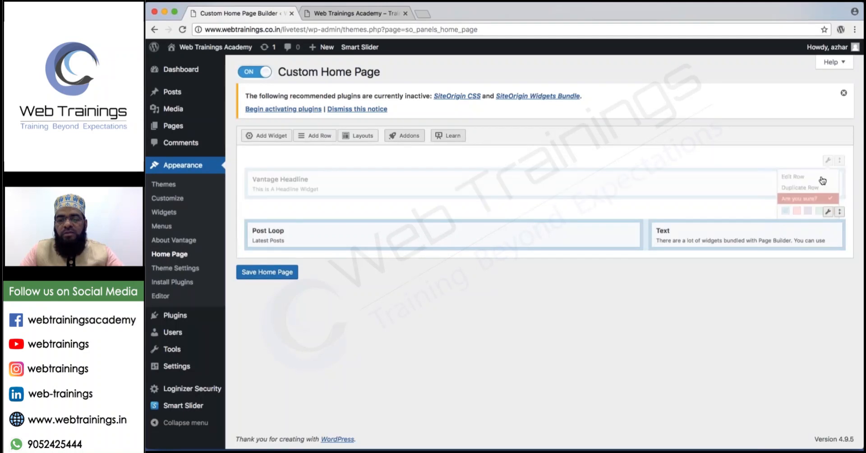
mouse_move(828, 161)
click(808, 199)
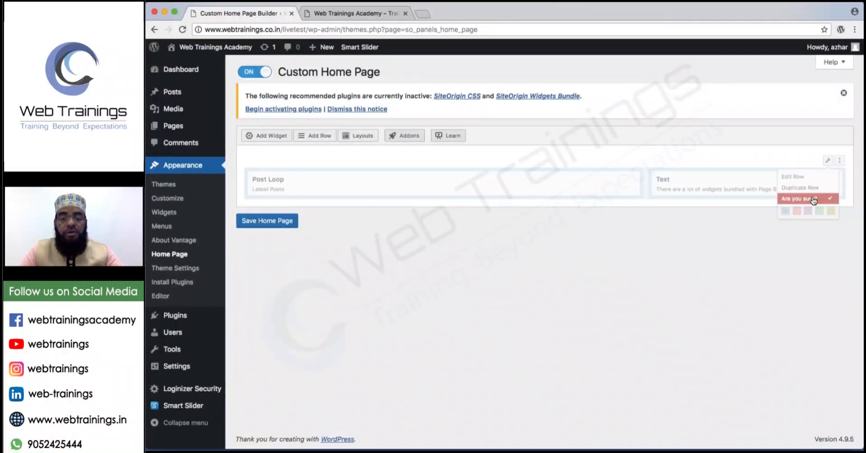
click(814, 200)
click(251, 228)
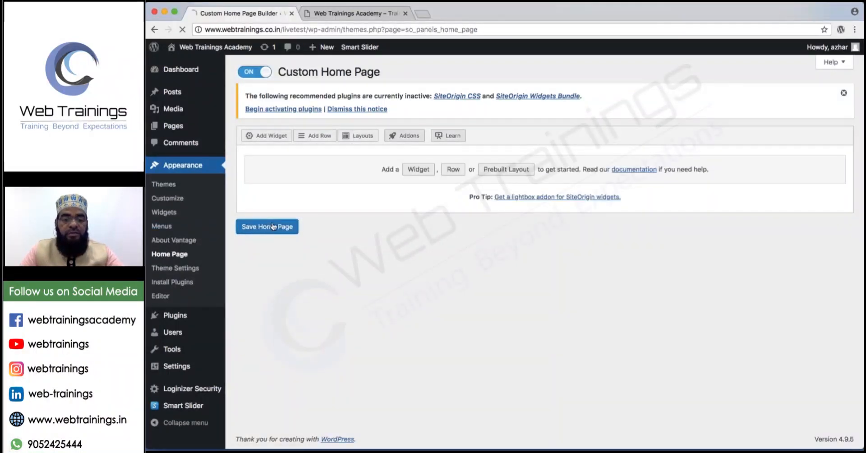
click(349, 15)
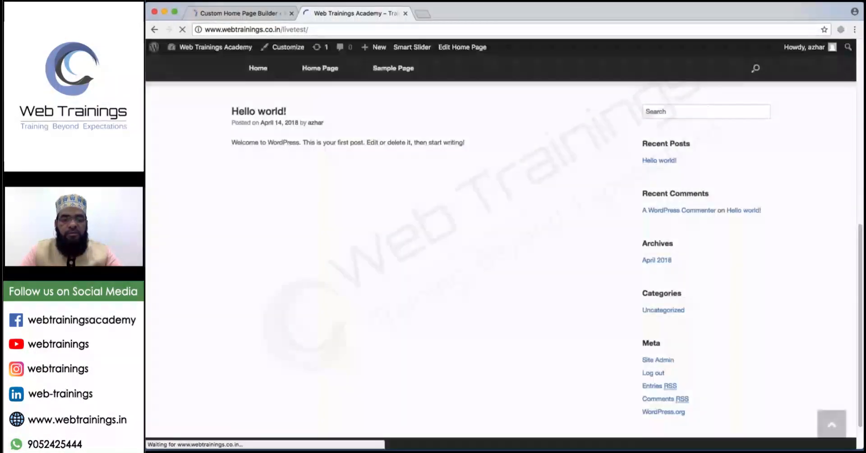
Save the emptied home page and reload the live site, which now shows only the Digital Marketing slider.
click(272, 18)
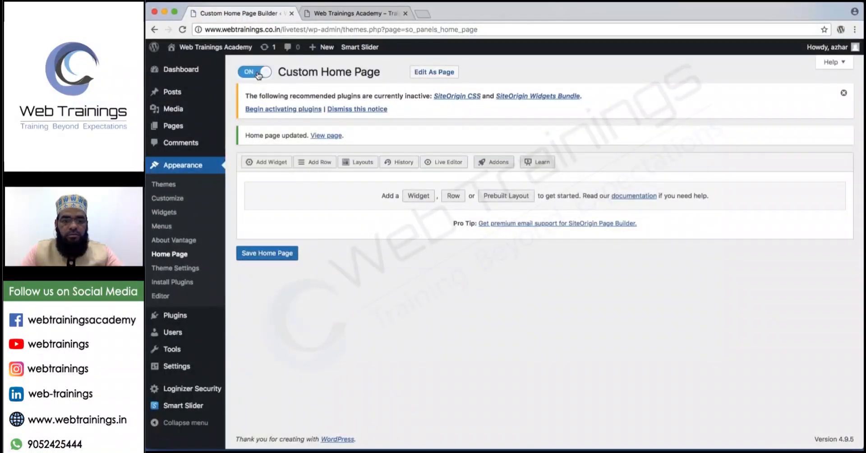
click(267, 254)
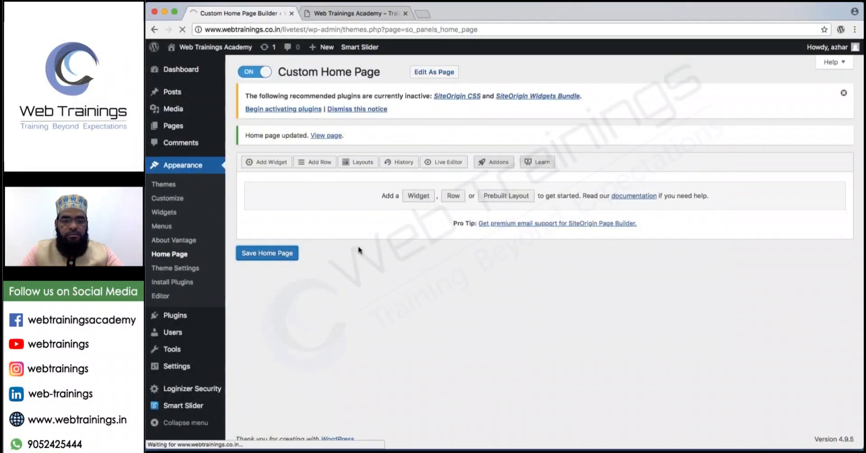
click(348, 13)
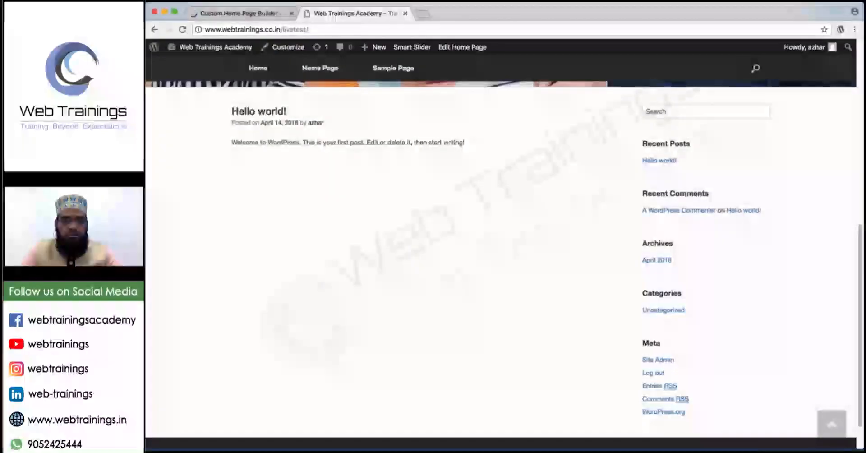
click(182, 30)
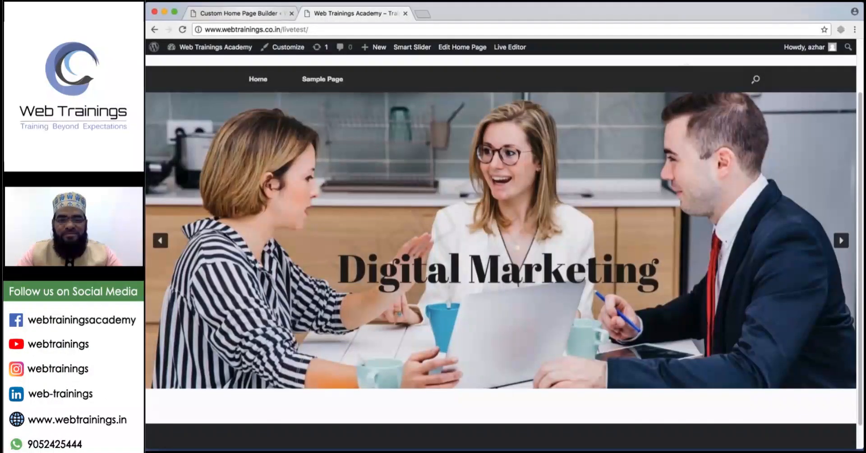
scroll(368, 229, up, 2)
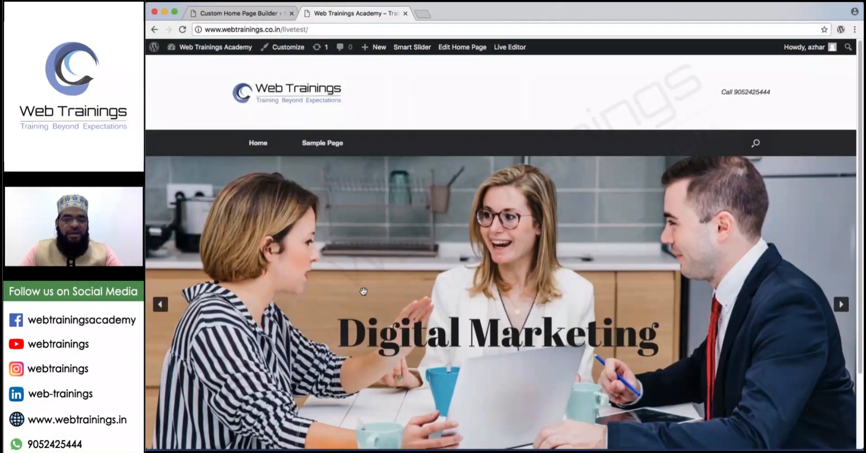
scroll(348, 404, down, 2)
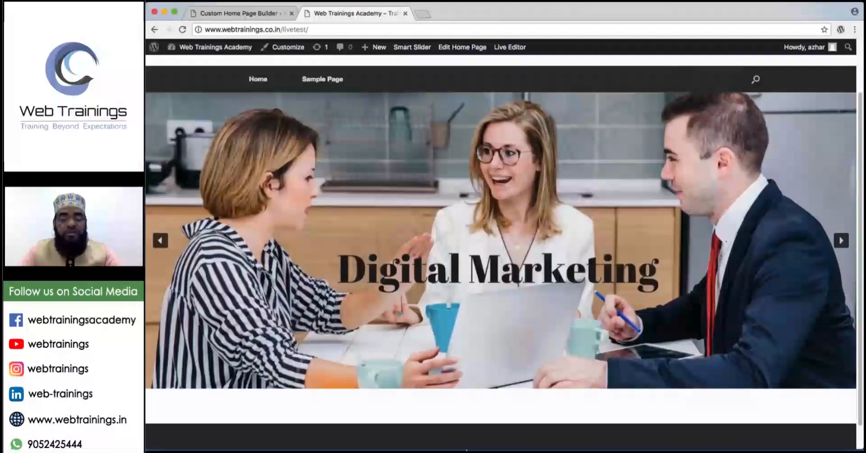
Bring up Running Notes in TextEdit and start a new line under Session 4.
mouse_move(478, 449)
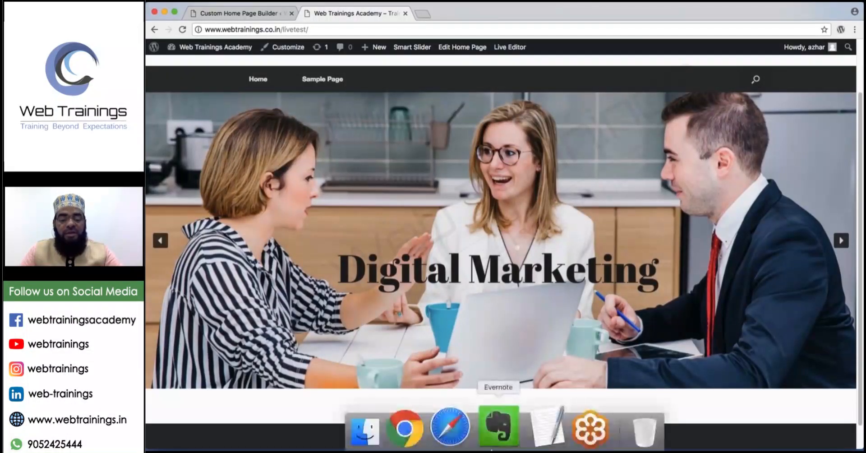
click(533, 432)
scroll(319, 222, down, 3)
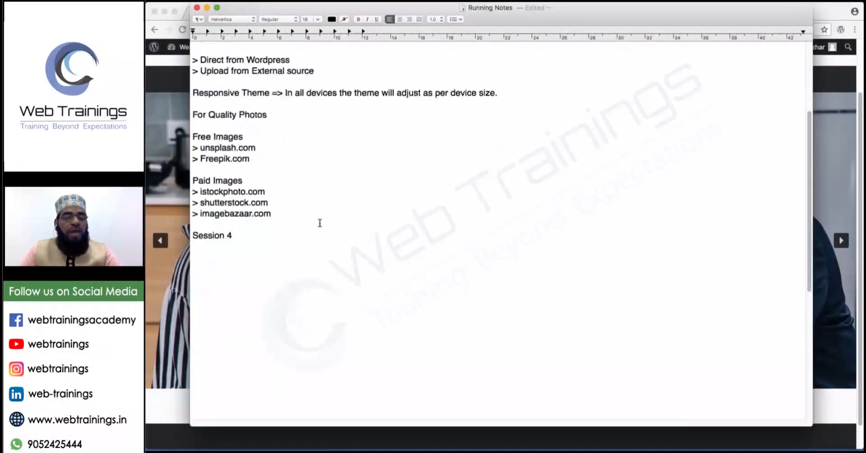
drag(319, 225, 190, 227)
click(245, 225)
double_click(239, 229)
key(BackSpace)
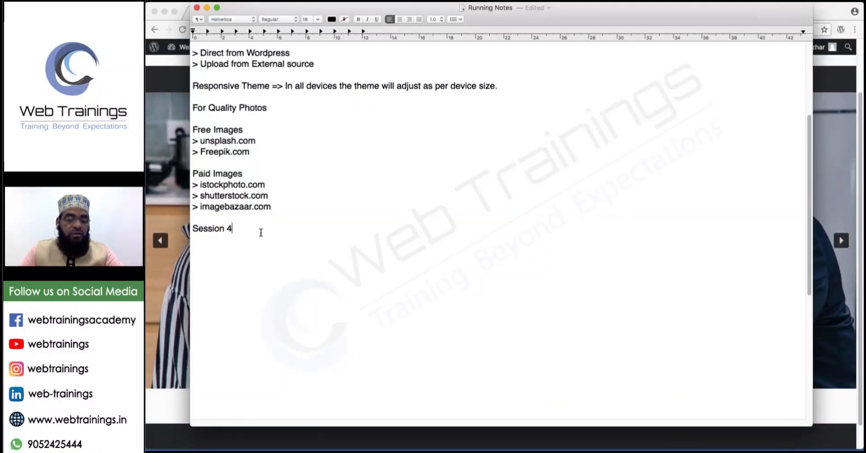
key(Return)
Write 'Page Builder plugins is used for customizing the layouts.' followed by '> Visual composer'.
text(> )
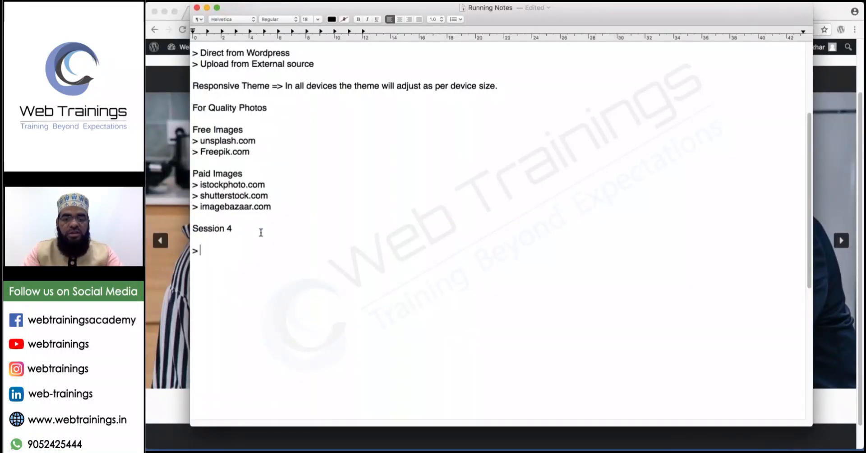
text(Pag)
key(BackSpace)
key(BackSpace)
key(BackSpace)
text(PAg)
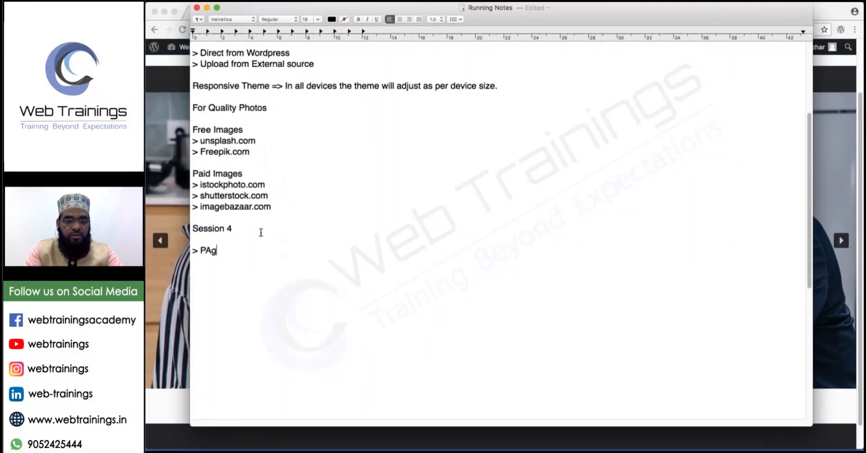
key(BackSpace)
key(BackSpace)
text(age Bu)
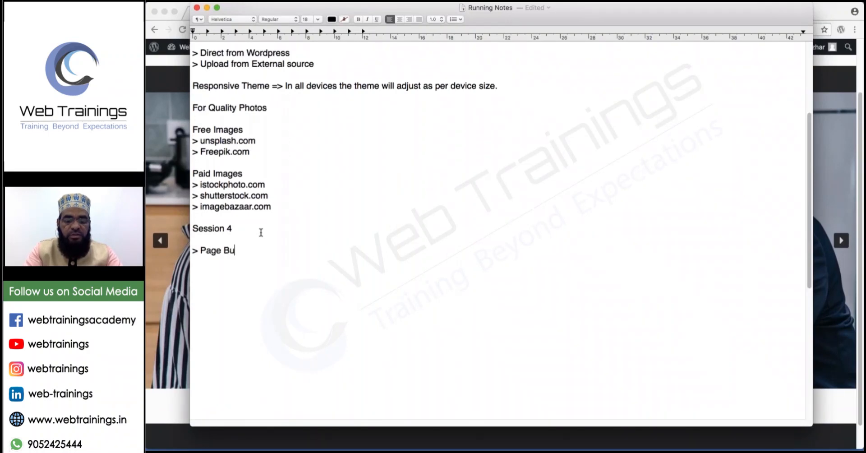
text(ilder pl)
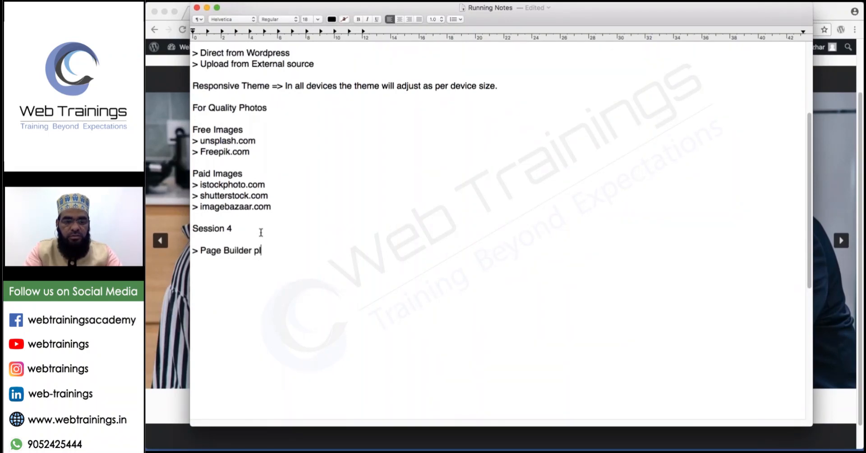
text(ugins is used for customer)
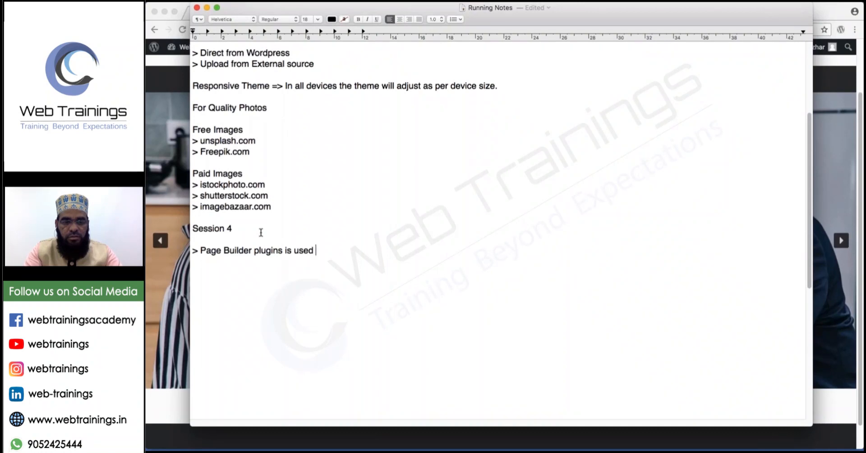
key(BackSpace)
key(BackSpace)
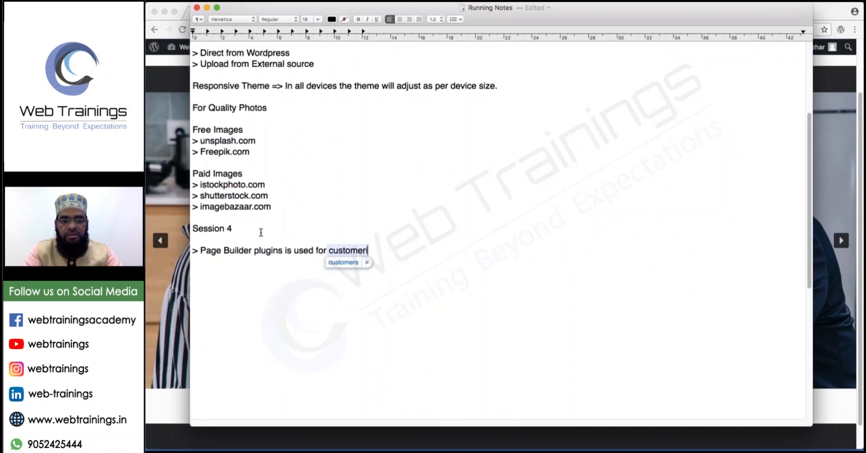
text(izing the laytout)
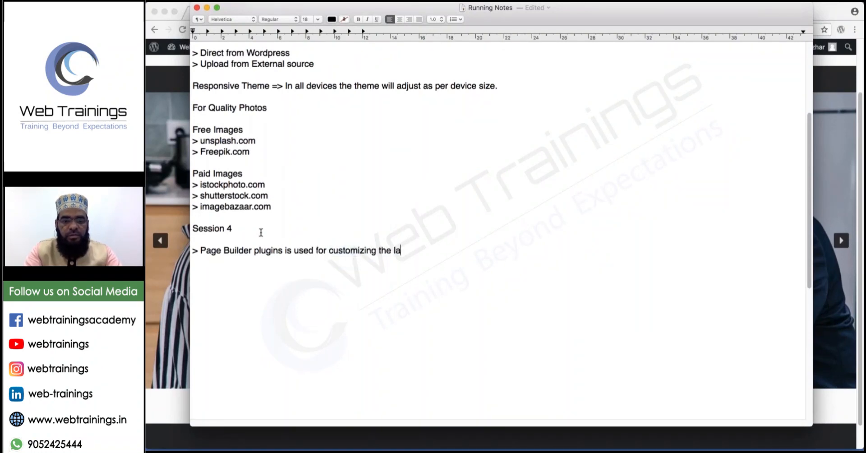
key(BackSpace)
key(BackSpace)
key(BackSpace)
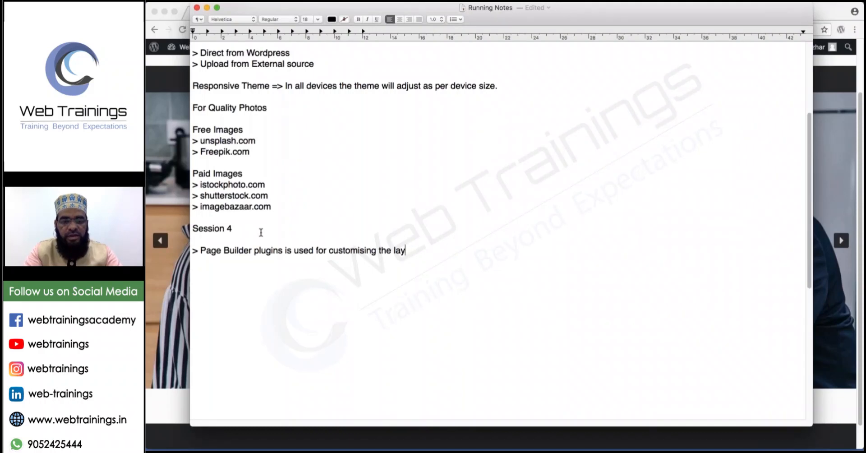
text(outs. )
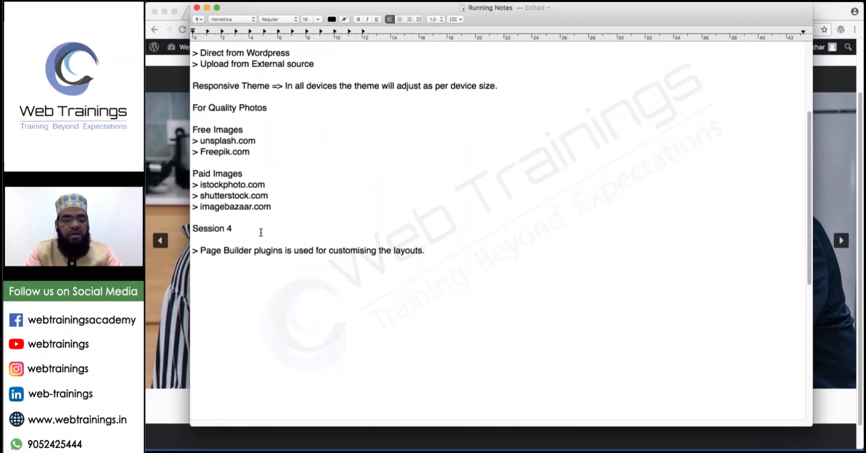
text(> )
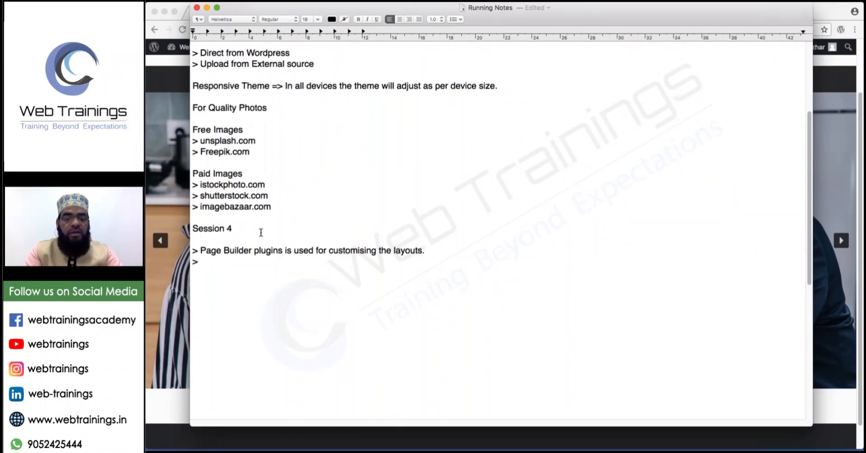
text(Visual comp)
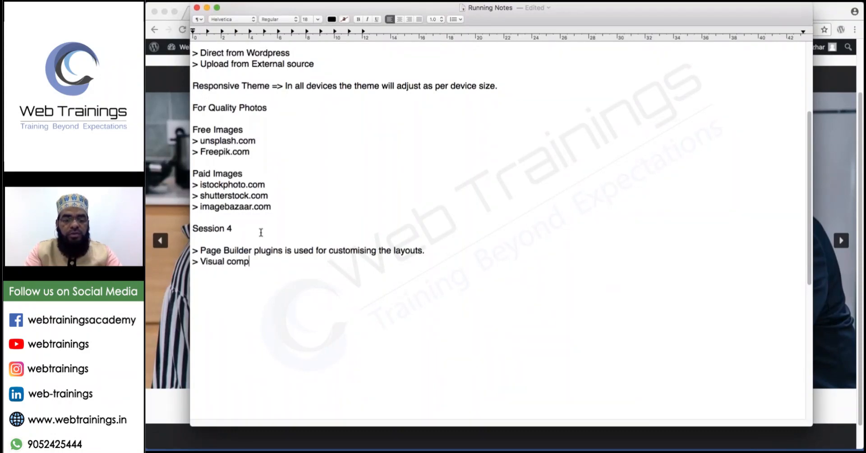
text(oser)
Add '> Muffin Builder' on the next line and save the Running Notes.
key(Return)
text(M)
key(BackSpace)
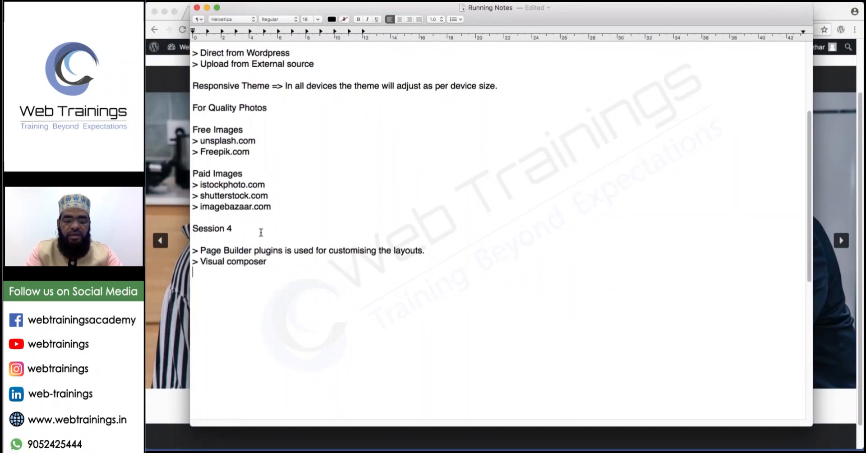
text(> Muffin)
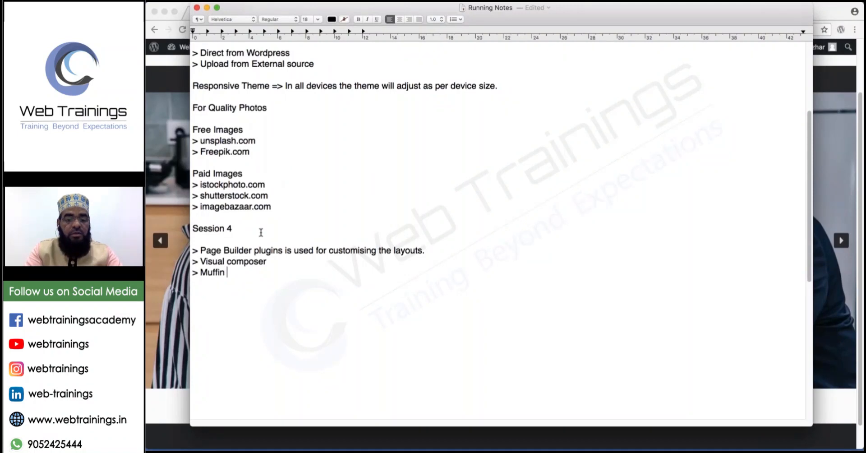
text( Builder)
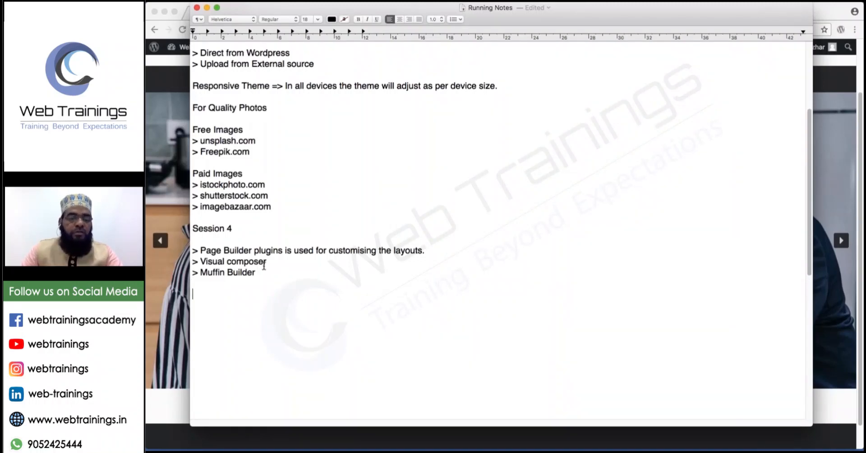
key(super+s)
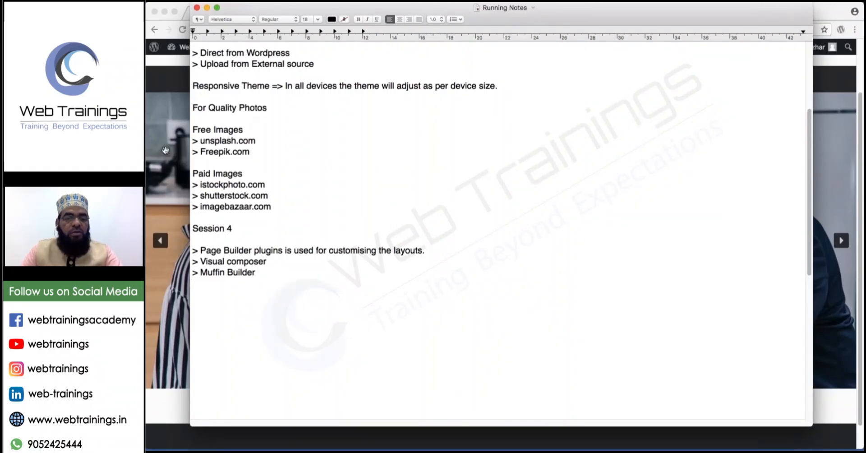
click(206, 8)
Sketch the outline of the page layout, divided into row sections, over the empty builder.
click(240, 14)
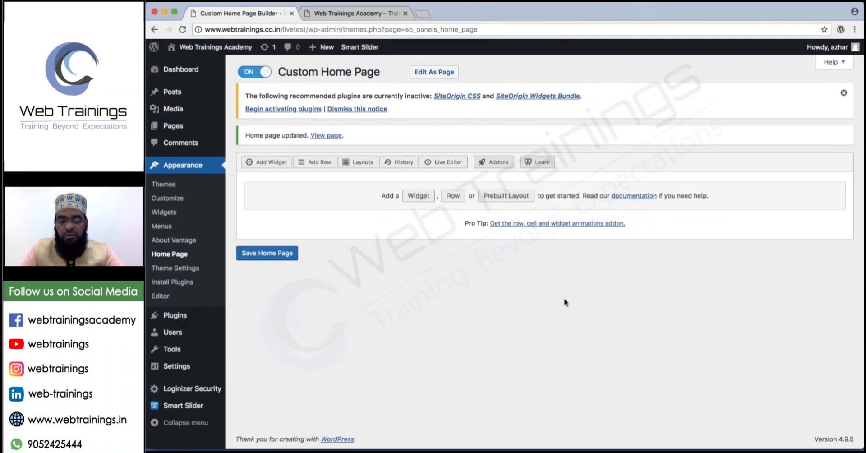
drag(564, 299, 564, 427)
mouse_move(564, 296)
mouse_down()
mouse_move(712, 297)
mouse_move(708, 401)
mouse_move(675, 444)
mouse_move(582, 444)
mouse_move(565, 420)
mouse_up()
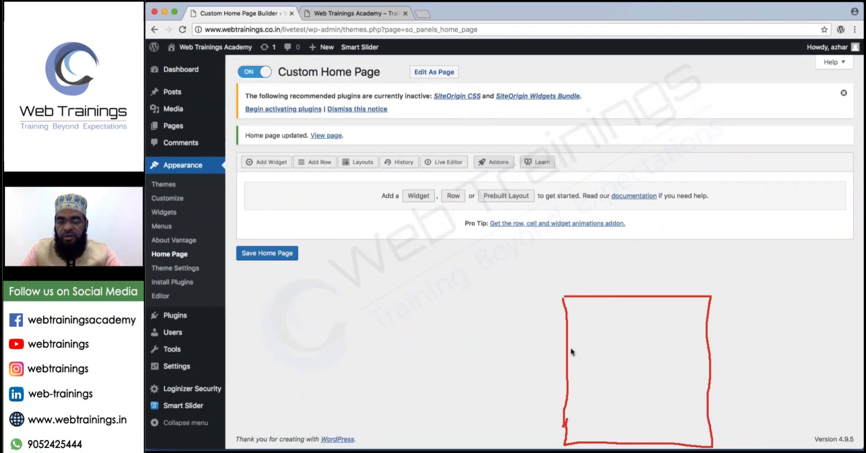
drag(571, 349, 707, 351)
mouse_move(578, 300)
mouse_down()
mouse_move(624, 305)
mouse_move(631, 327)
mouse_move(694, 338)
mouse_up()
mouse_move(611, 350)
mouse_down()
mouse_move(615, 380)
mouse_move(722, 381)
mouse_up()
mouse_move(665, 350)
mouse_down()
mouse_move(665, 381)
mouse_move(634, 448)
mouse_up()
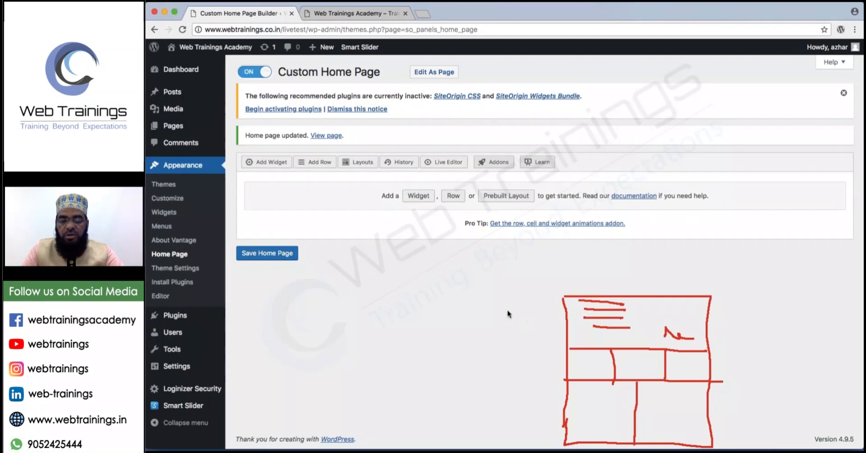
Label the three sketched rows and number their columns: 1, then 3, then 2.
mouse_move(508, 310)
mouse_down()
mouse_move(545, 313)
mouse_move(536, 319)
mouse_up()
mouse_move(474, 301)
mouse_down()
mouse_move(490, 315)
mouse_move(488, 354)
mouse_move(553, 358)
mouse_up()
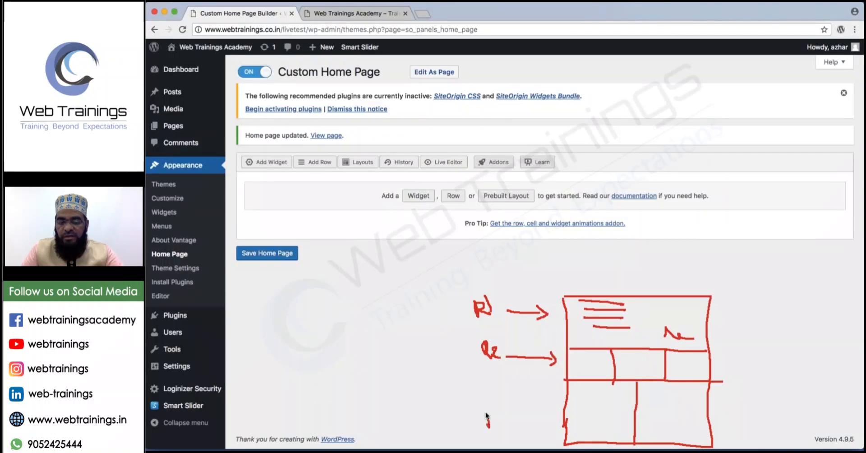
mouse_move(491, 408)
mouse_down()
mouse_move(499, 421)
mouse_move(545, 426)
mouse_up()
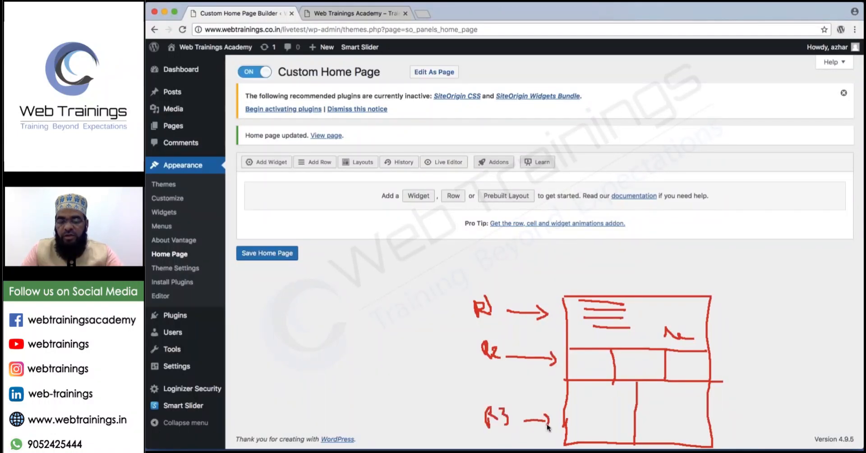
click(640, 313)
drag(637, 316, 649, 329)
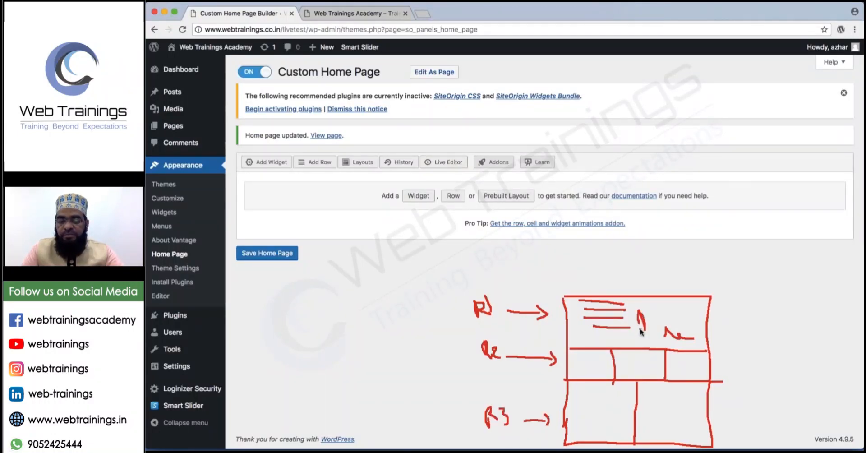
mouse_move(600, 357)
mouse_down()
mouse_move(600, 370)
mouse_move(683, 371)
mouse_up()
drag(602, 408, 605, 422)
mouse_move(660, 412)
mouse_down()
mouse_move(662, 426)
mouse_move(679, 427)
mouse_up()
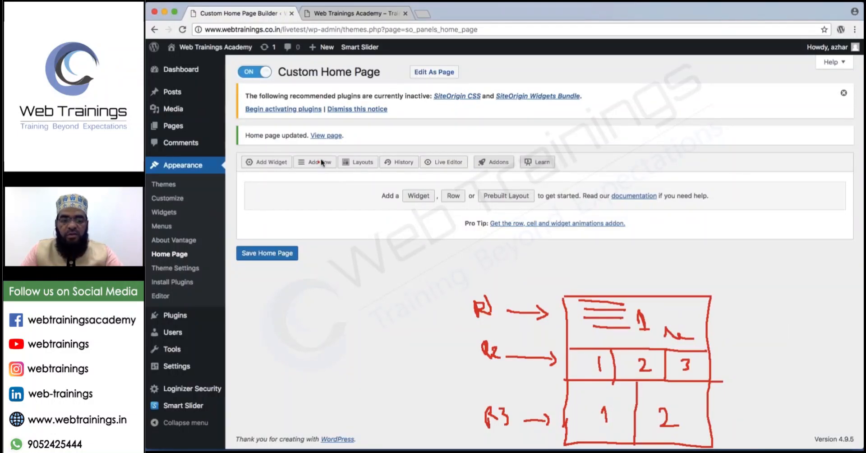
Insert a first row with a single full-width column.
click(318, 162)
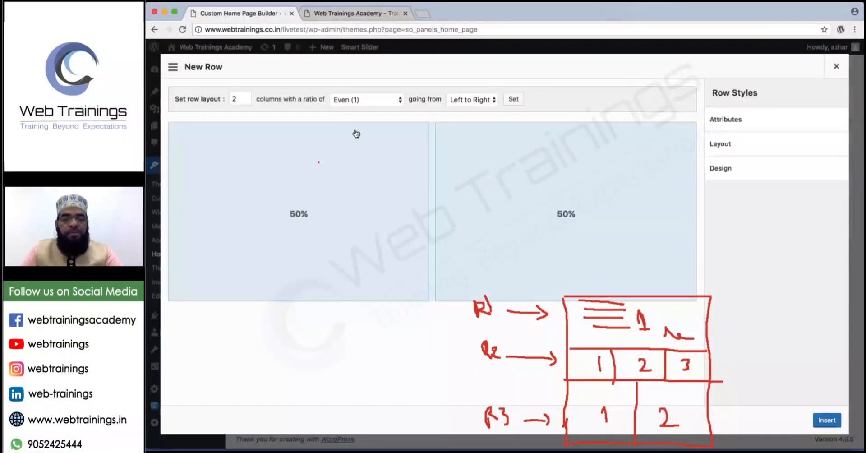
double_click(239, 99)
text(1)
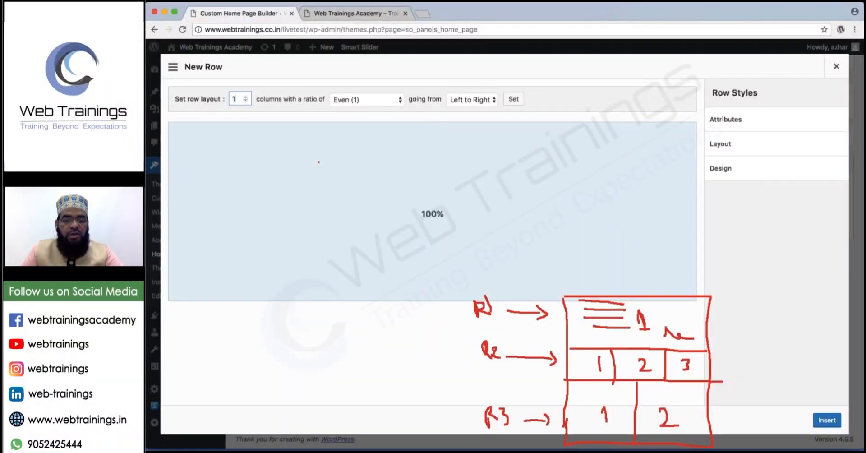
click(246, 98)
click(246, 97)
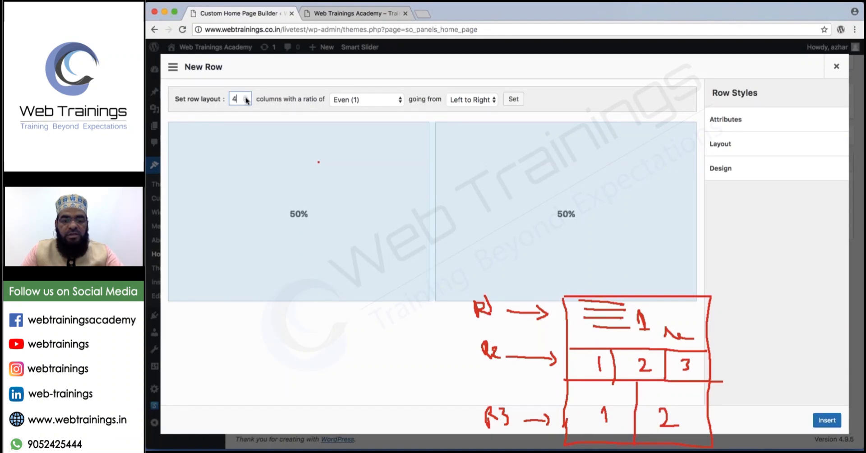
click(246, 97)
click(246, 101)
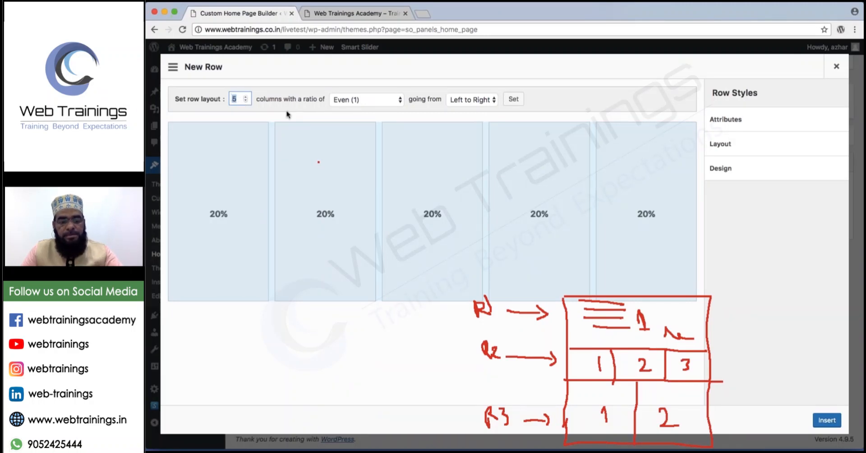
text(1)
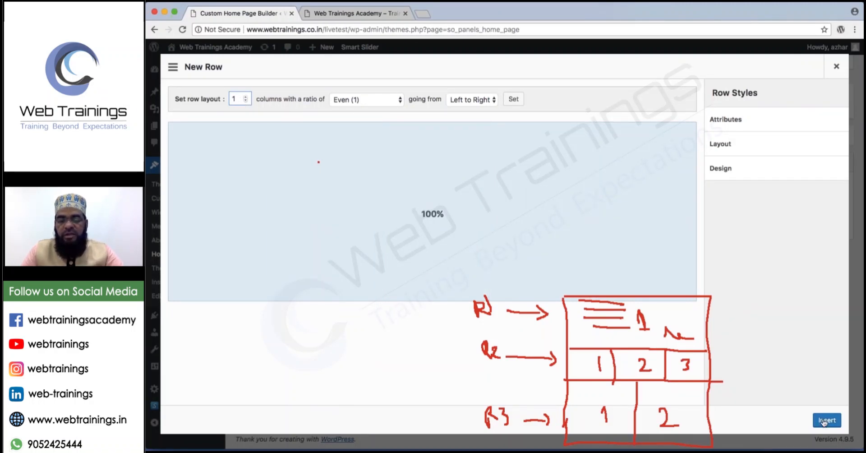
click(824, 421)
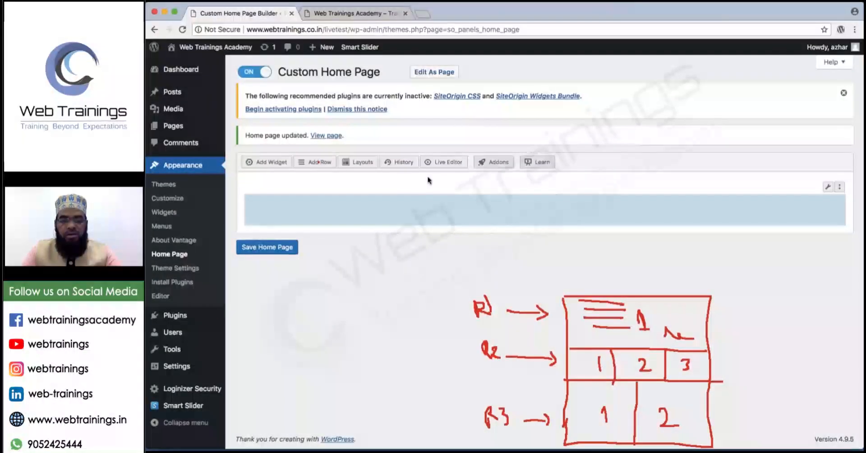
Insert a three-column row and a two-column row, then clear the sketch.
click(318, 163)
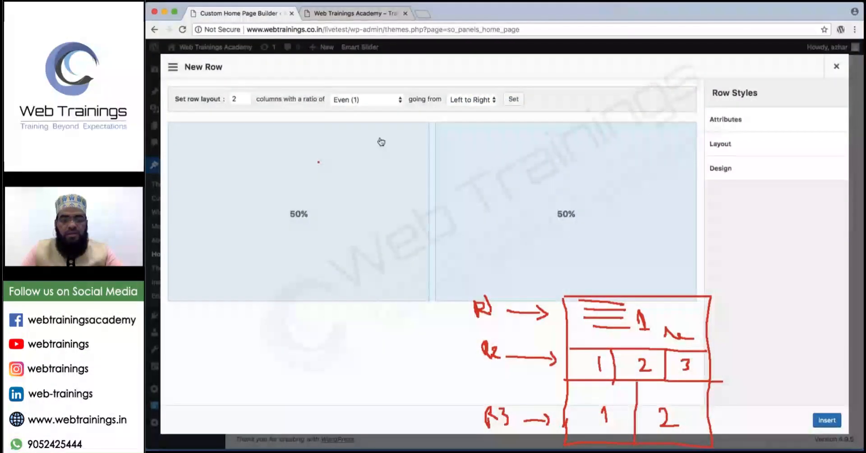
click(245, 97)
click(828, 420)
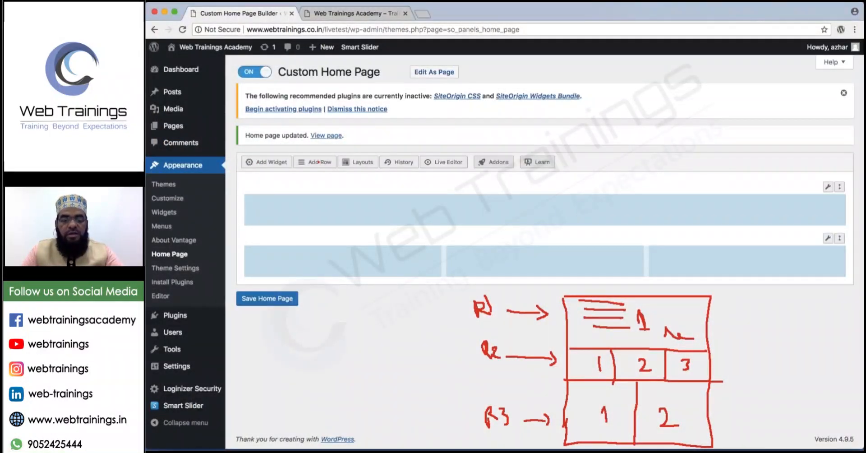
click(326, 165)
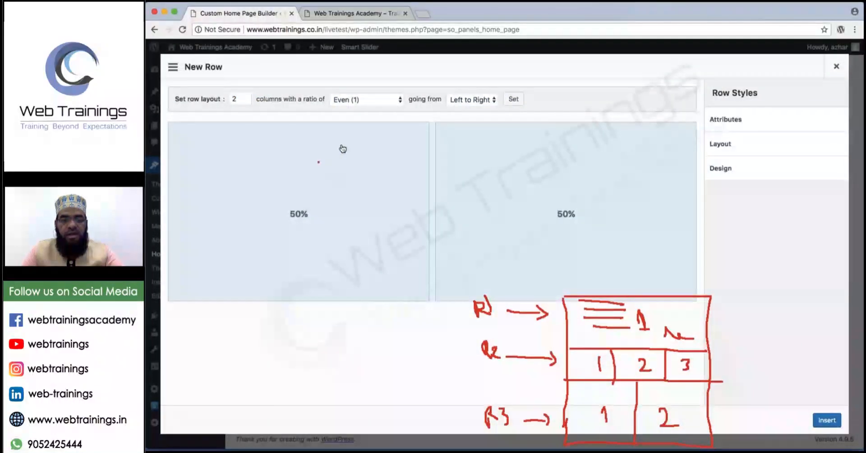
click(245, 97)
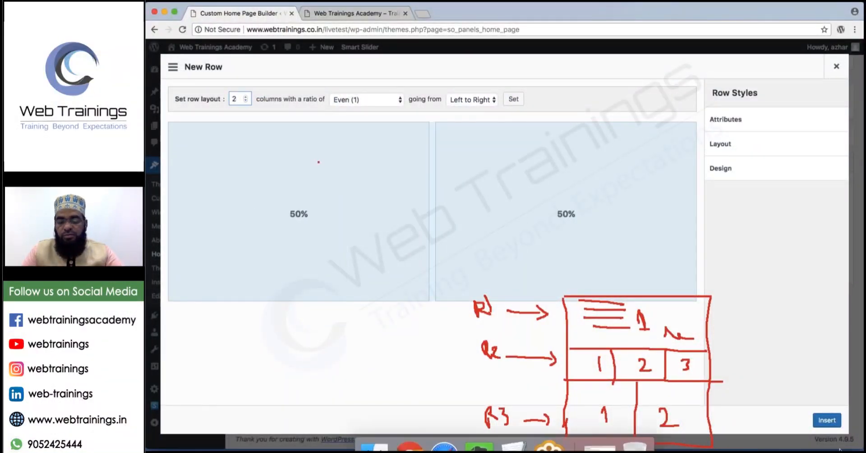
click(827, 421)
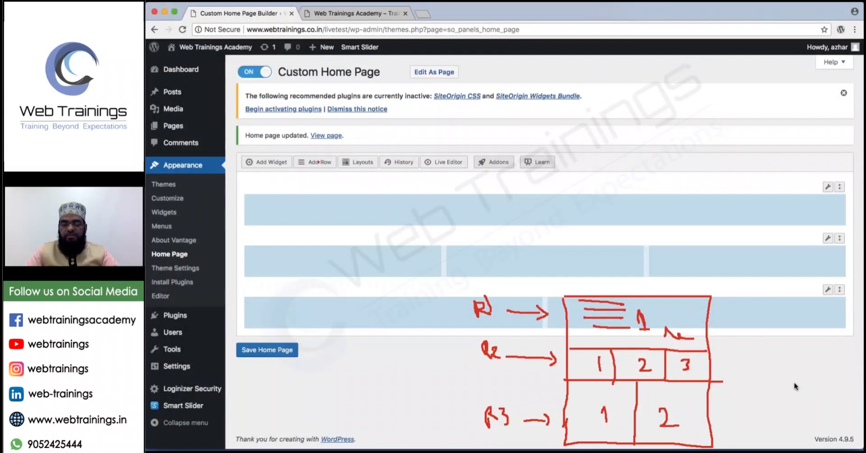
key(Escape)
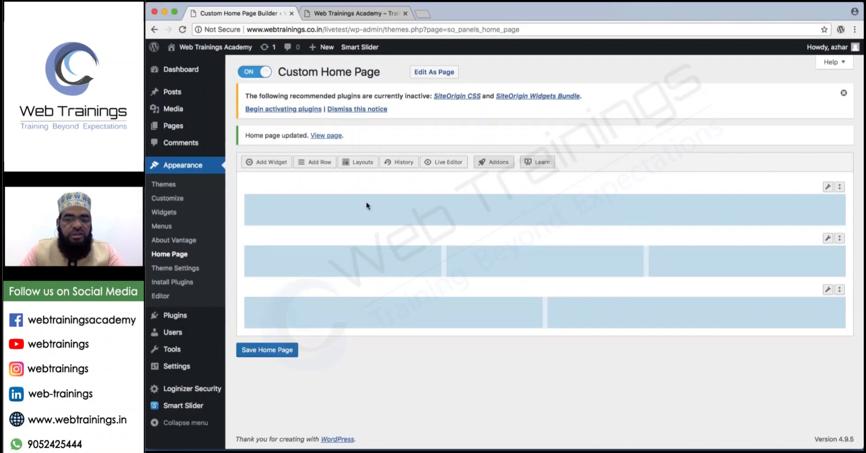
Save the three-row home page, reload the live site to check it, then return to the builder.
click(274, 350)
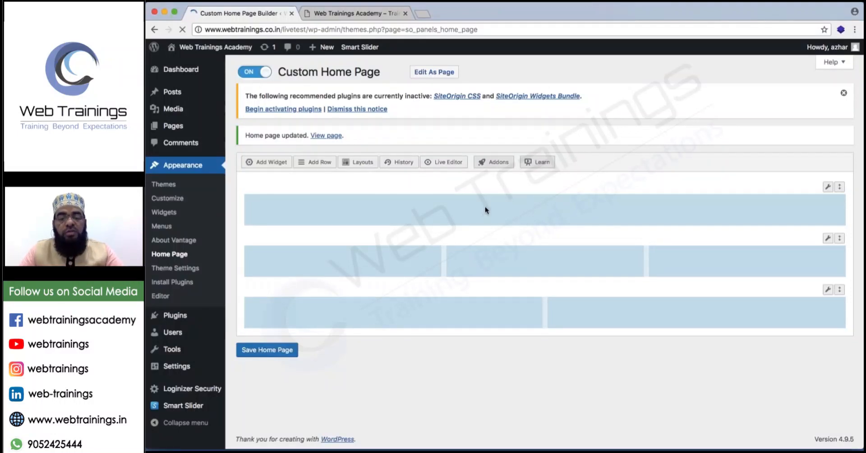
click(376, 9)
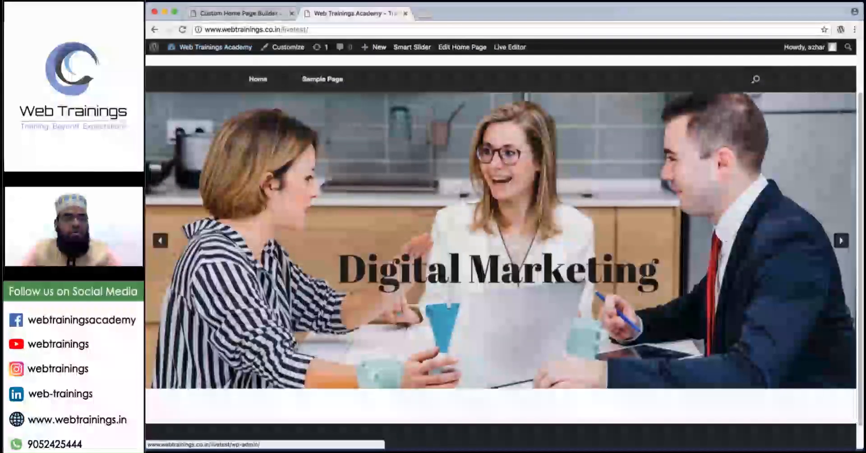
click(184, 30)
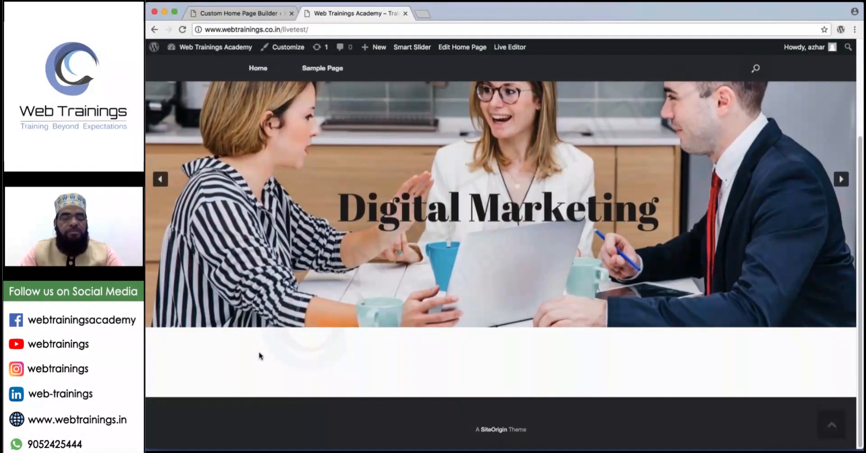
click(213, 14)
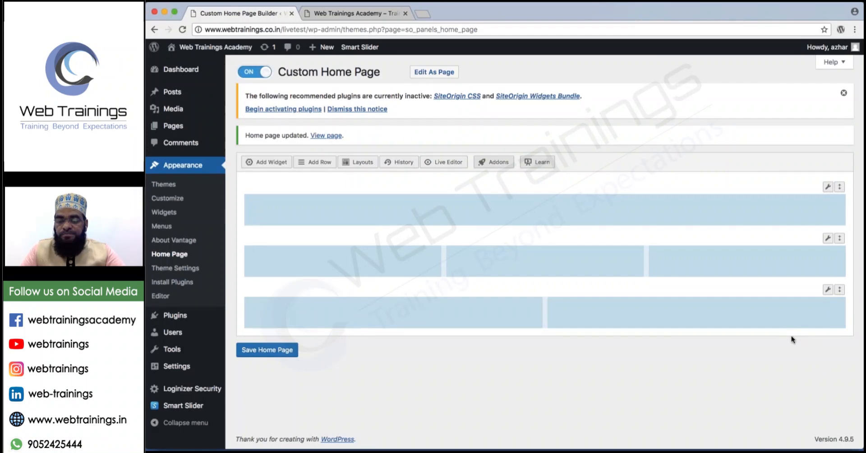
drag(414, 365, 411, 380)
click(416, 356)
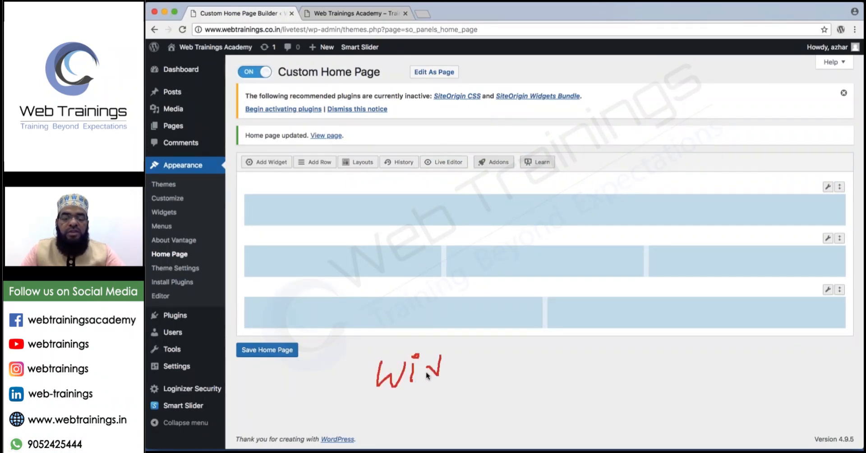
mouse_move(456, 363)
mouse_down()
mouse_move(452, 384)
mouse_move(491, 370)
mouse_move(558, 371)
mouse_move(540, 386)
mouse_up()
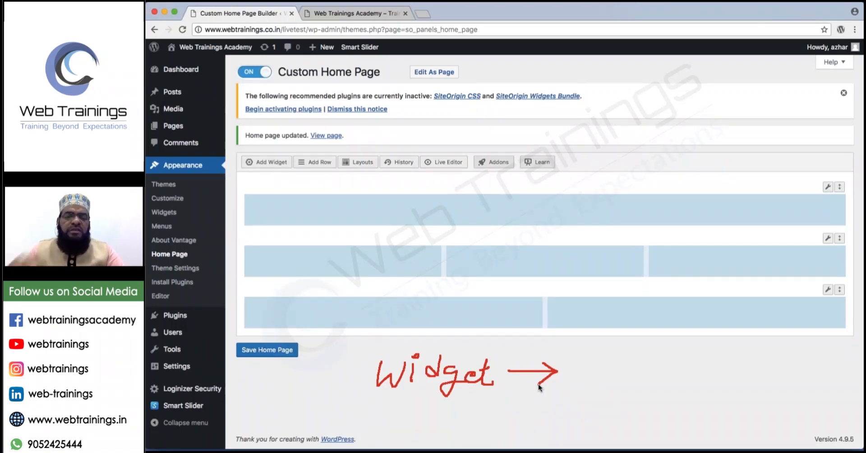
mouse_move(589, 346)
mouse_down()
mouse_move(597, 369)
mouse_move(587, 391)
mouse_move(611, 389)
mouse_up()
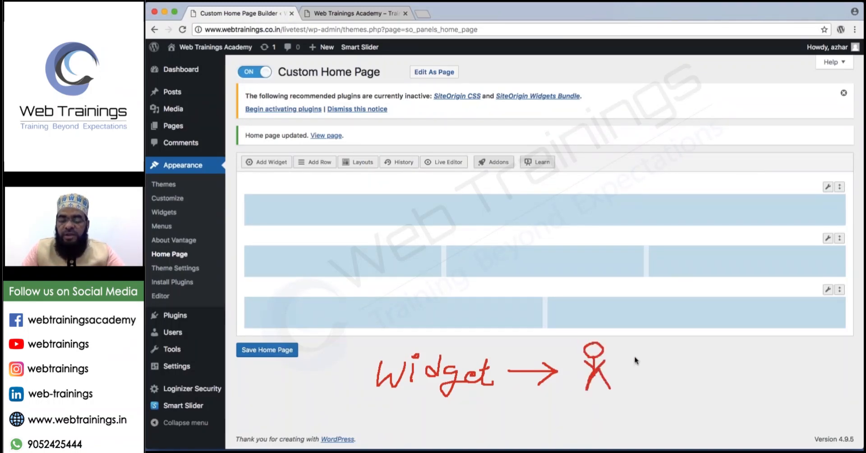
mouse_move(624, 361)
mouse_down()
mouse_move(648, 361)
mouse_move(637, 370)
mouse_up()
mouse_move(666, 342)
mouse_down()
mouse_move(665, 354)
mouse_move(697, 387)
mouse_move(718, 337)
mouse_move(668, 339)
mouse_move(717, 336)
mouse_move(728, 376)
mouse_move(681, 388)
mouse_move(668, 336)
mouse_up()
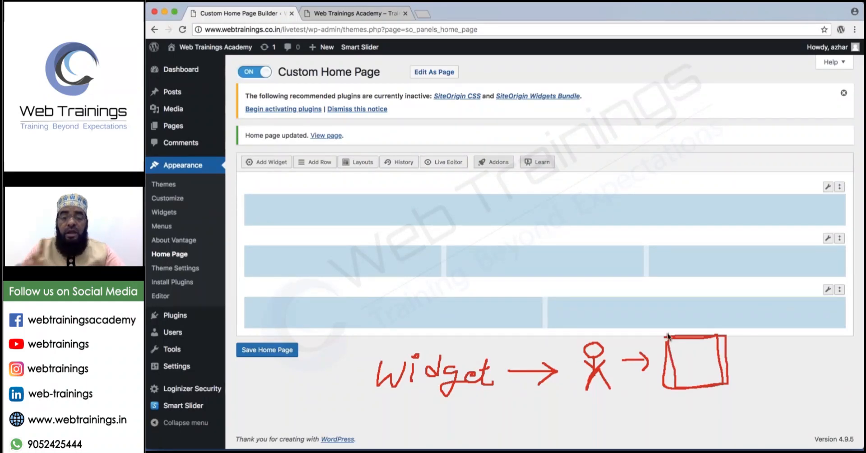
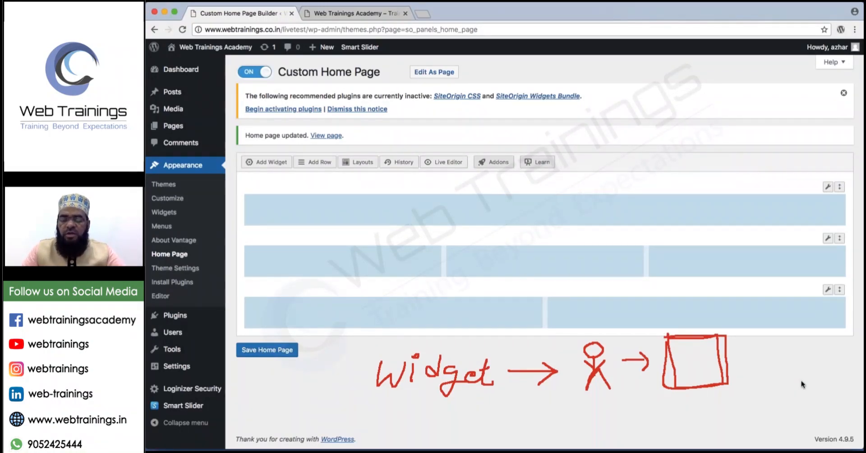
Add a Text widget to the home page layout.
key(Escape)
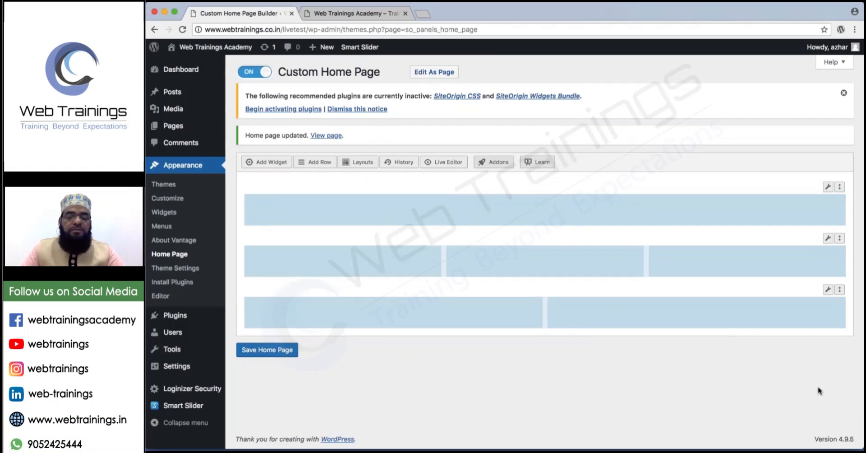
click(507, 210)
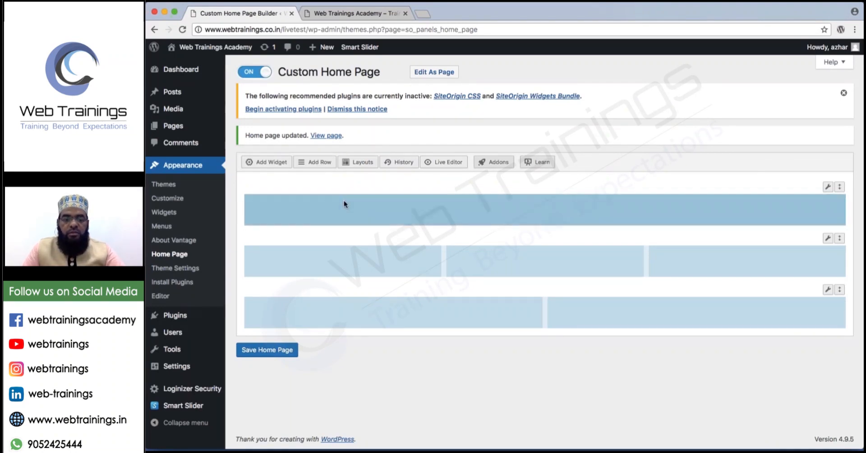
click(263, 164)
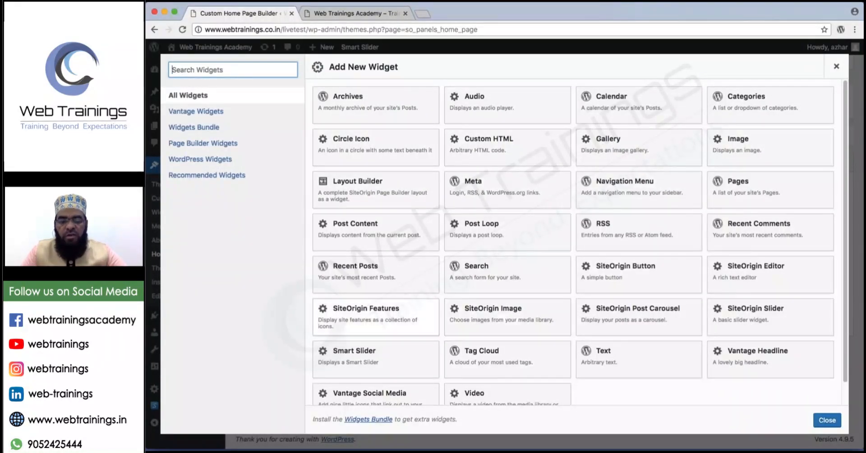
scroll(444, 330, down, 1)
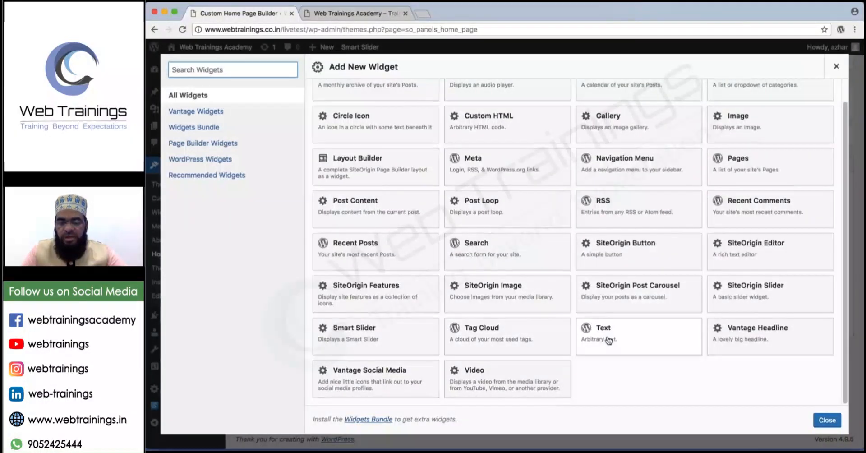
click(610, 339)
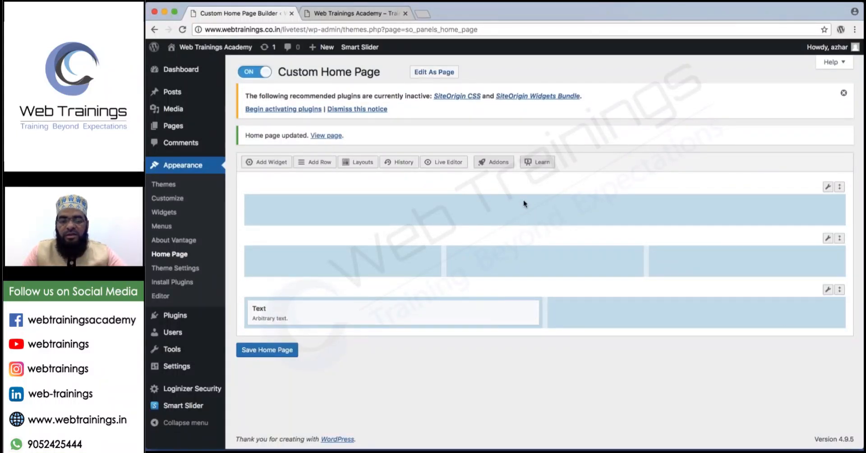
Move the new Text widget from the bottom row into the full-width top row and open its settings.
drag(524, 201, 501, 203)
mouse_move(536, 299)
mouse_down()
mouse_move(507, 314)
mouse_move(517, 313)
mouse_up()
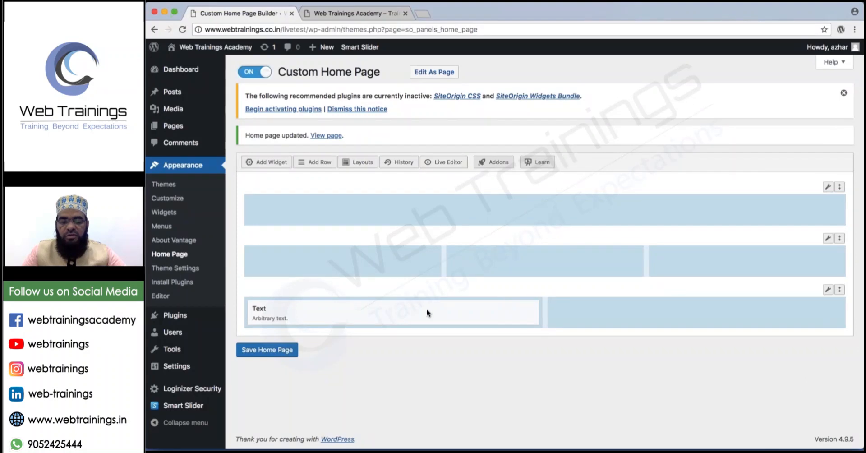
drag(428, 310, 432, 287)
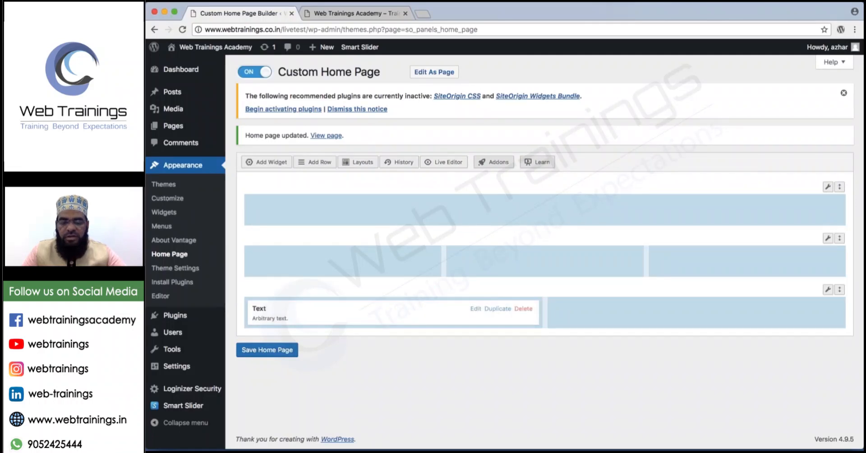
drag(428, 317, 460, 216)
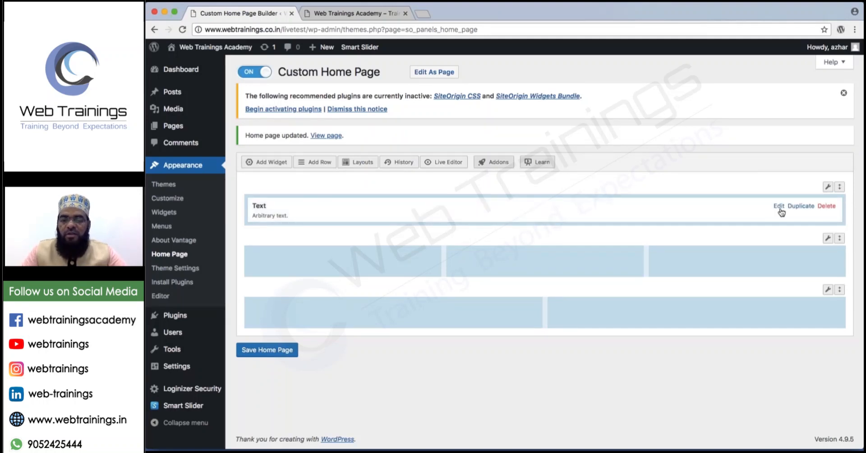
click(779, 207)
Title the Text widget 'Welcome to Web Trainings Academy' and open a new browser tab.
click(216, 109)
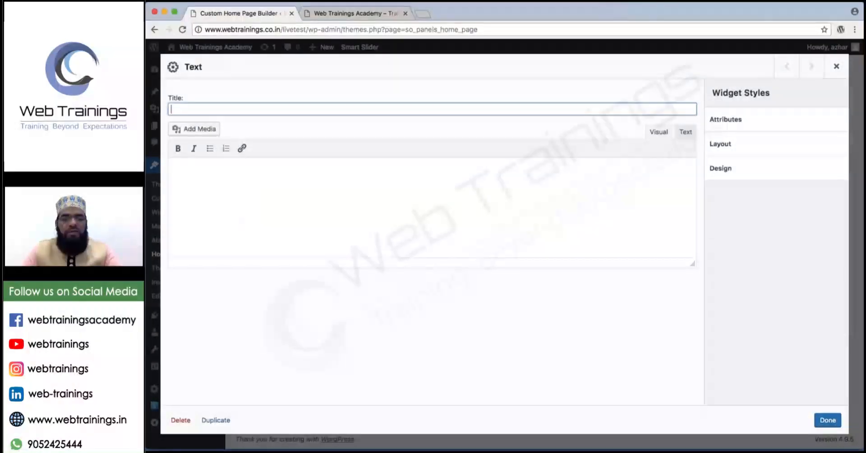
text(Wec)
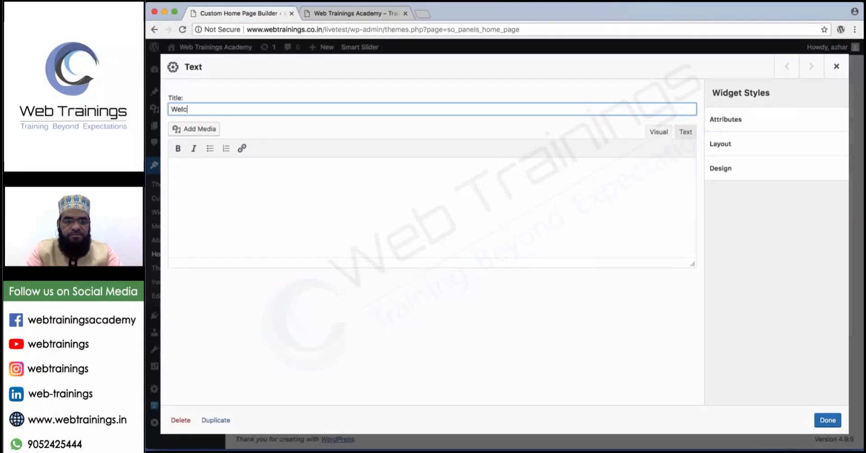
text(ome to Web T)
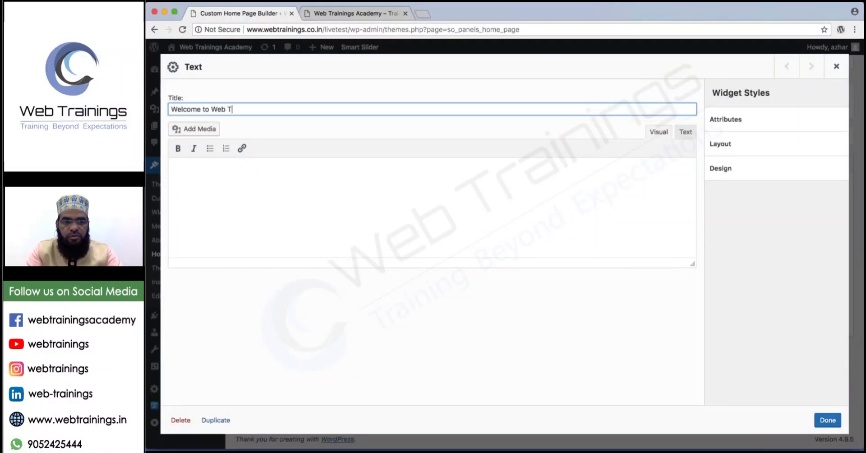
text(rainings Academ)
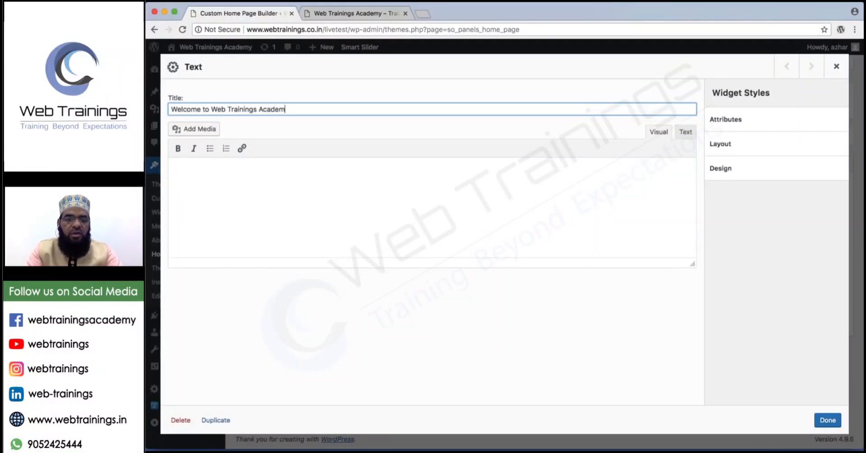
text(y)
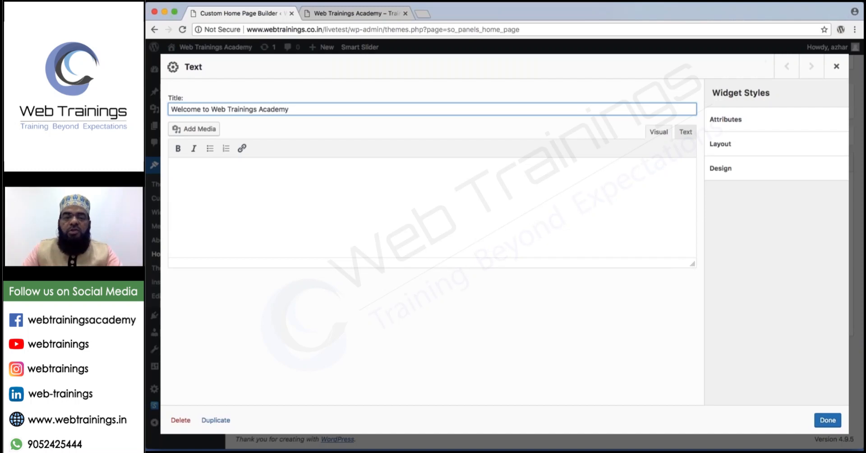
click(420, 14)
Generate 2 paragraphs of Lorem Ipsum on lipsum.com.
text(lipsu)
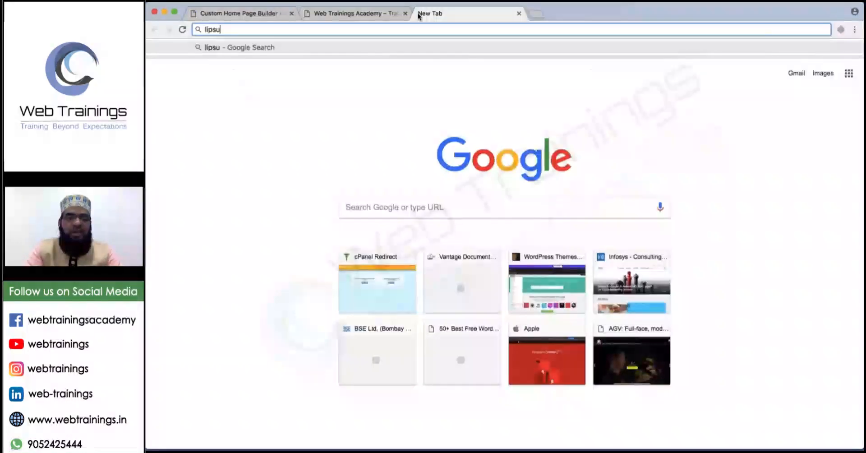
text(m.com)
key(Return)
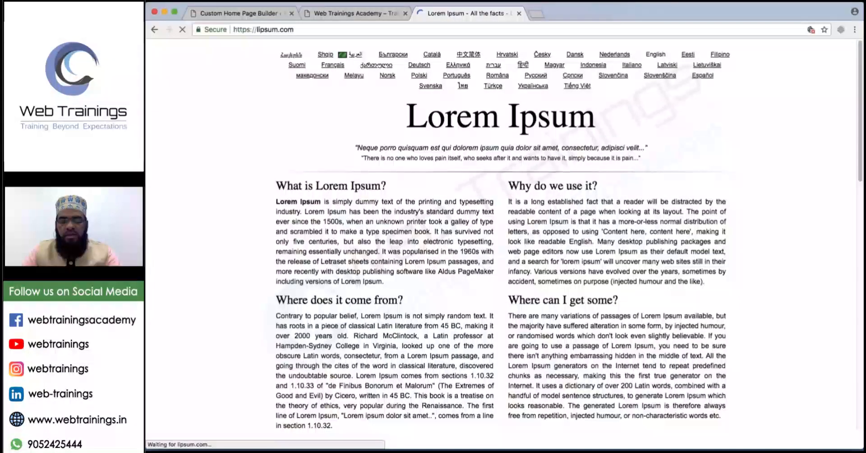
scroll(610, 332, down, 3)
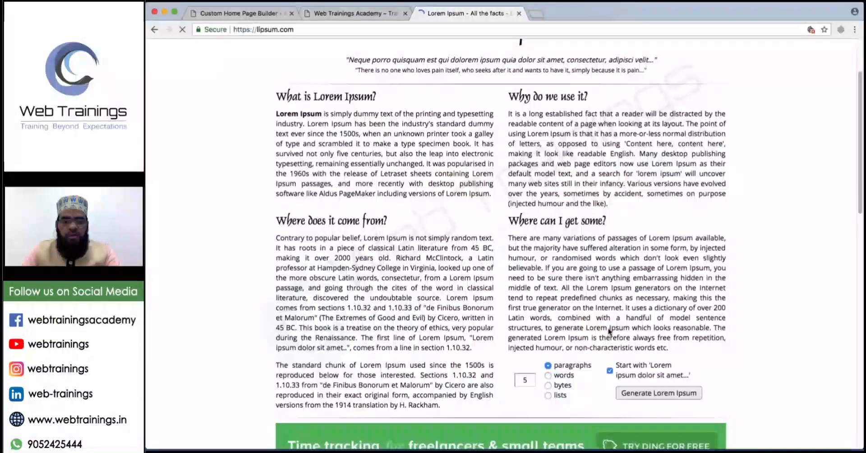
double_click(525, 380)
text(2)
click(659, 393)
scroll(415, 331, down, 4)
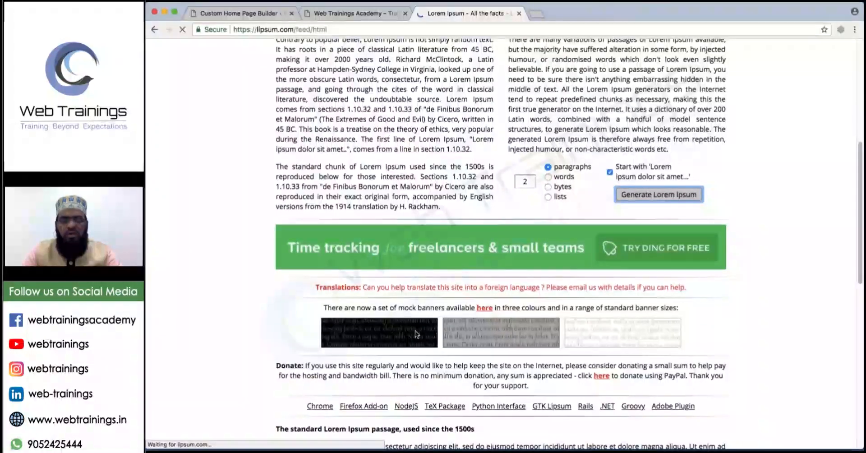
Copy the two generated paragraphs into the Text widget's body.
drag(322, 202, 571, 290)
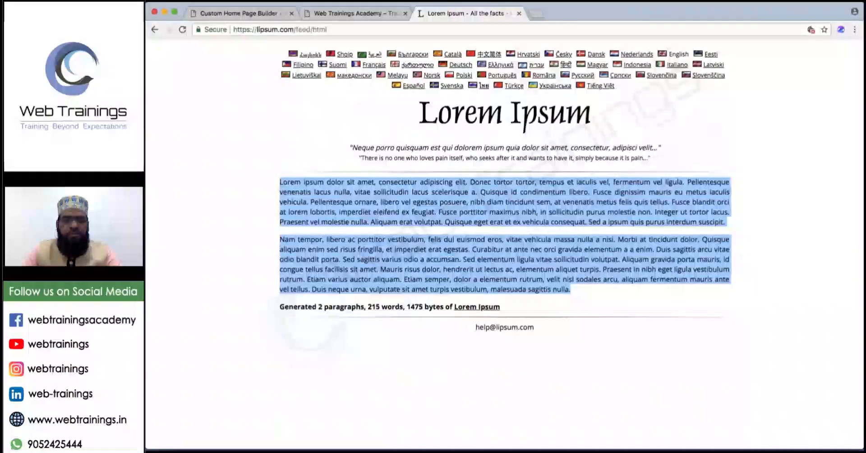
key(ctrl+shift+Tab)
key(ctrl+shift+Tab)
click(246, 192)
key(super+v)
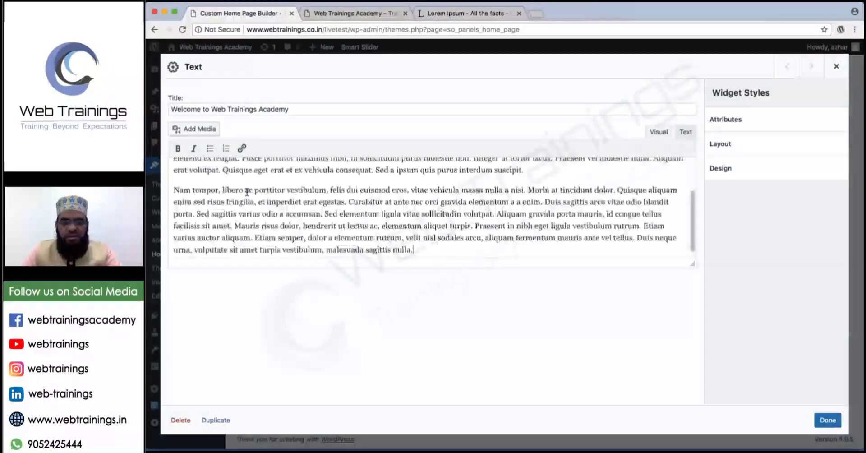
Set the Text widget's background colour to light blue #86b3ef and close its editor.
scroll(257, 196, up, 3)
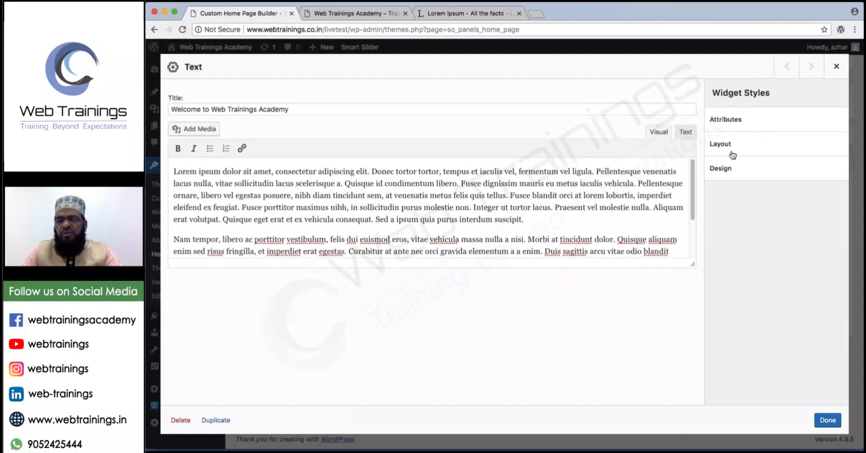
click(721, 169)
click(723, 207)
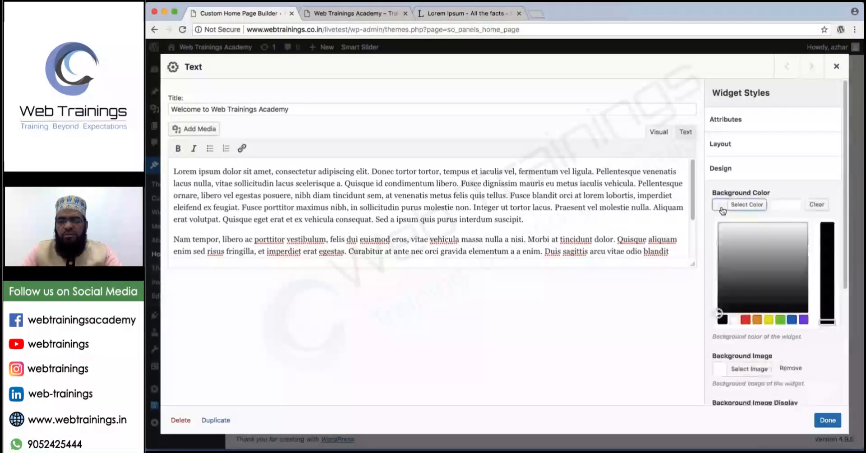
drag(717, 313, 772, 229)
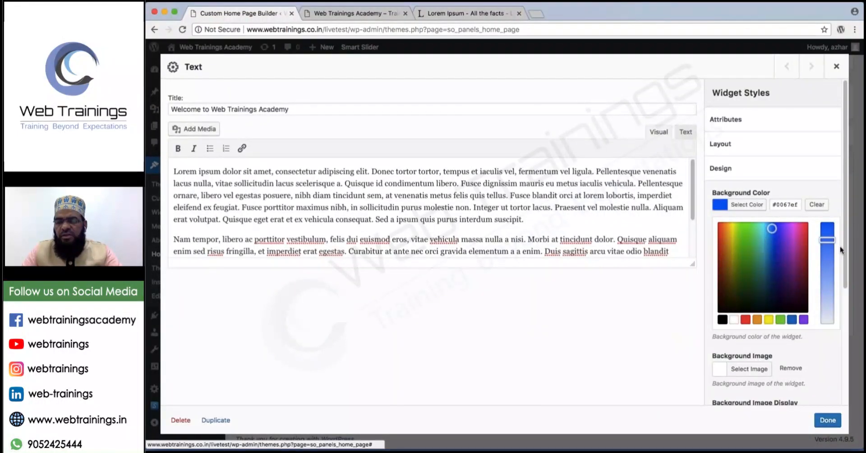
drag(828, 240, 827, 279)
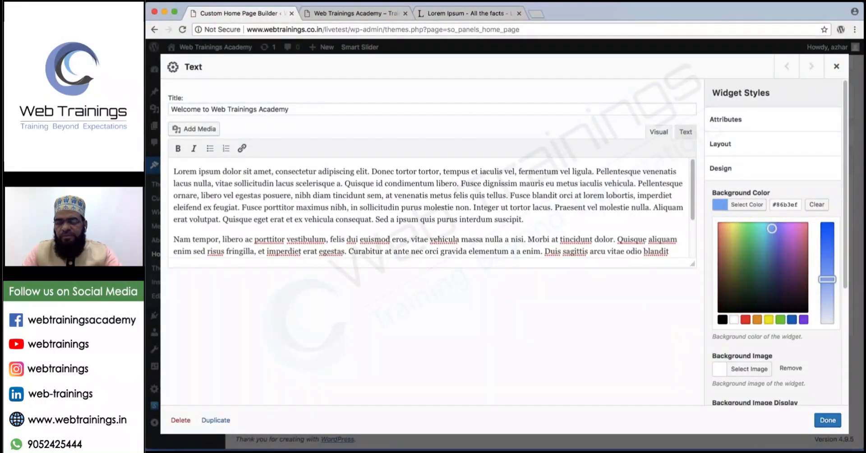
click(828, 421)
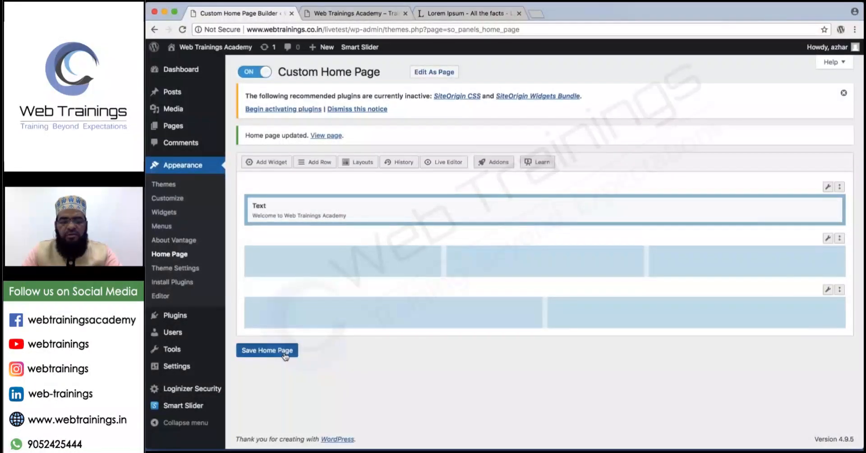
Save the home page, reload the live site to check it, and return to the builder.
click(285, 351)
click(356, 13)
click(182, 30)
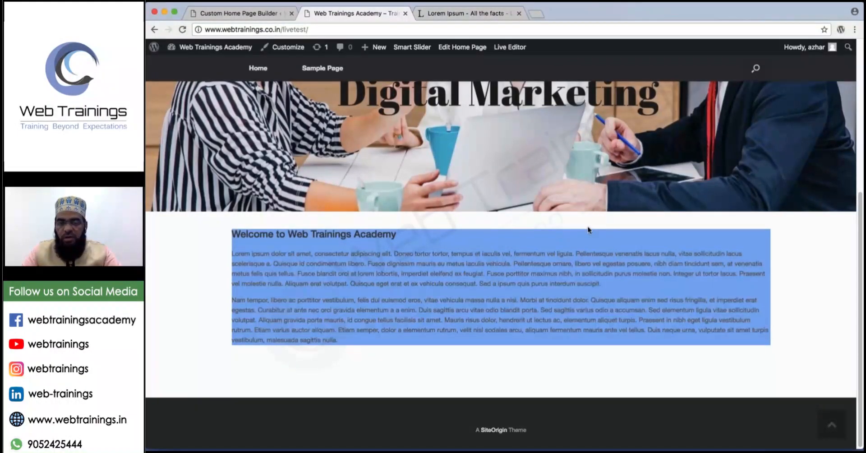
click(228, 13)
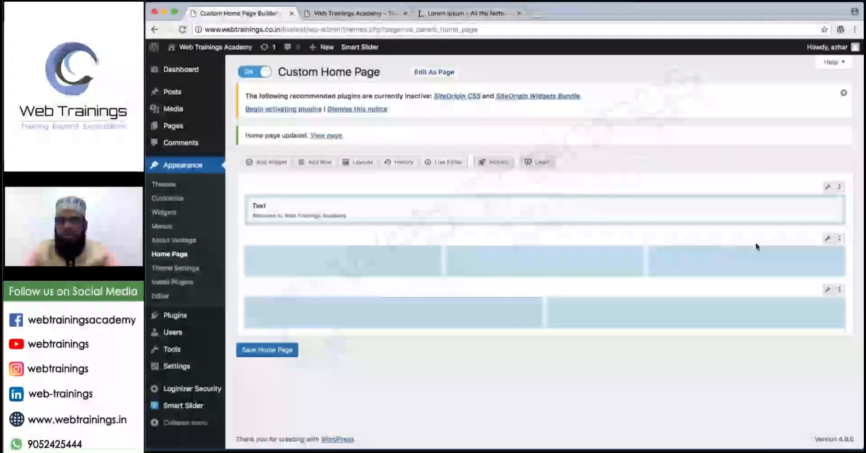
Re-pick the Text widget's background colour, save the home page again, and switch to the live site.
click(784, 208)
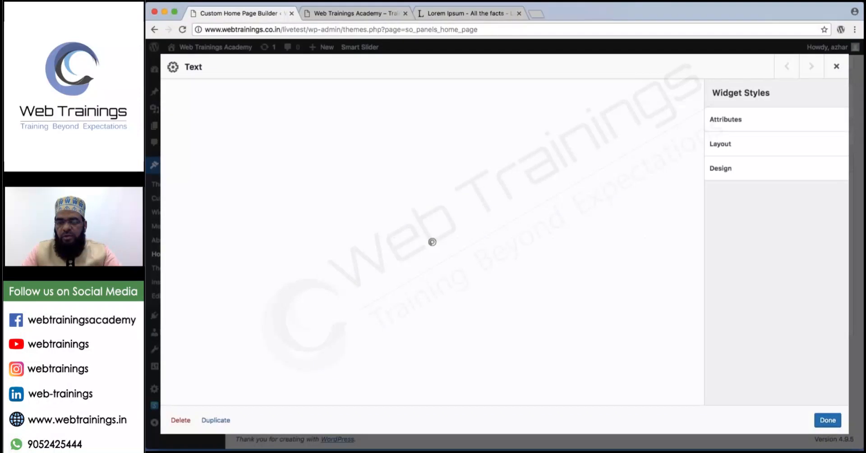
click(727, 120)
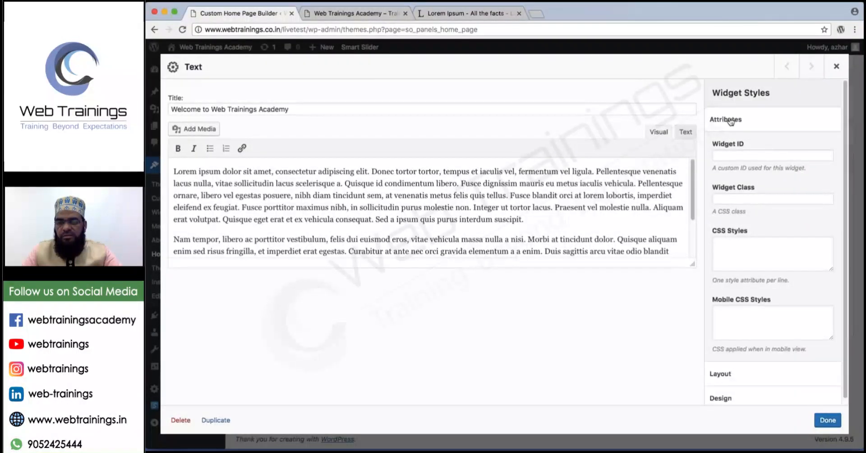
click(731, 120)
click(738, 150)
click(720, 169)
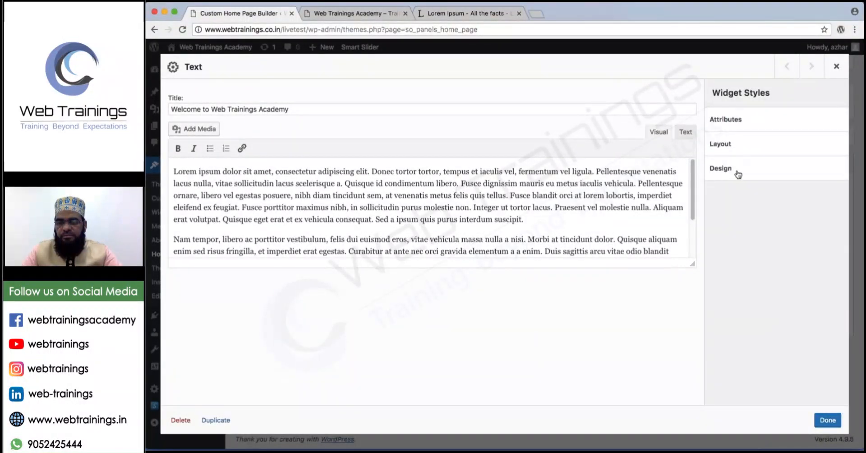
click(720, 207)
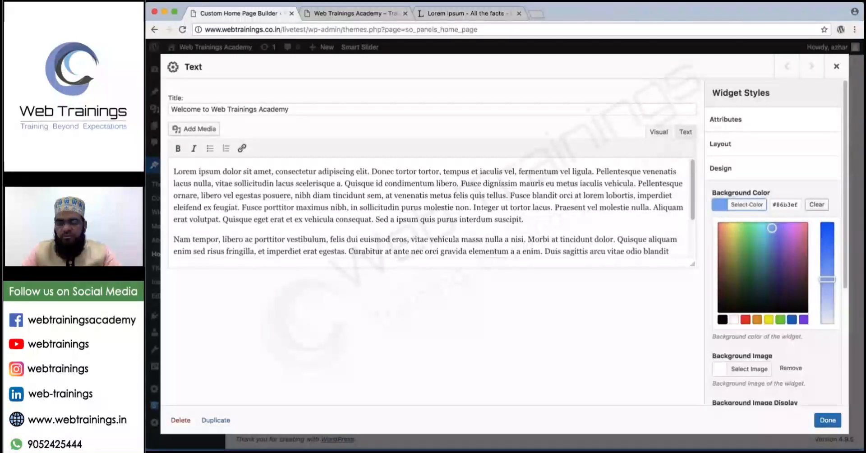
click(828, 420)
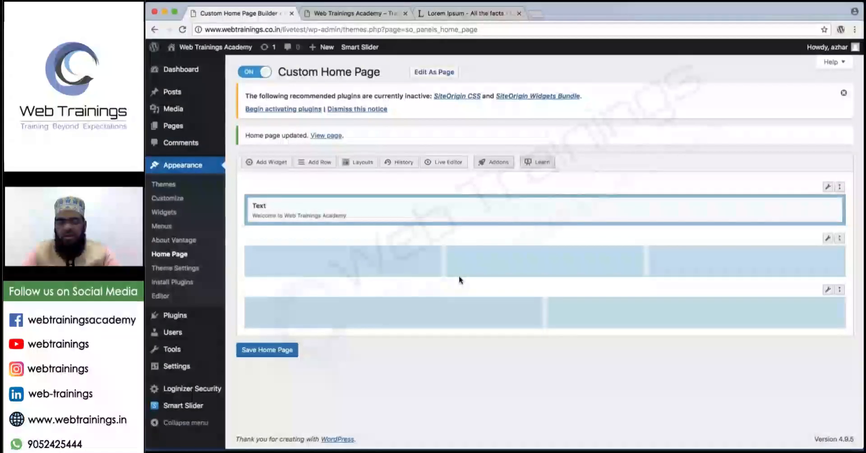
click(284, 350)
click(329, 16)
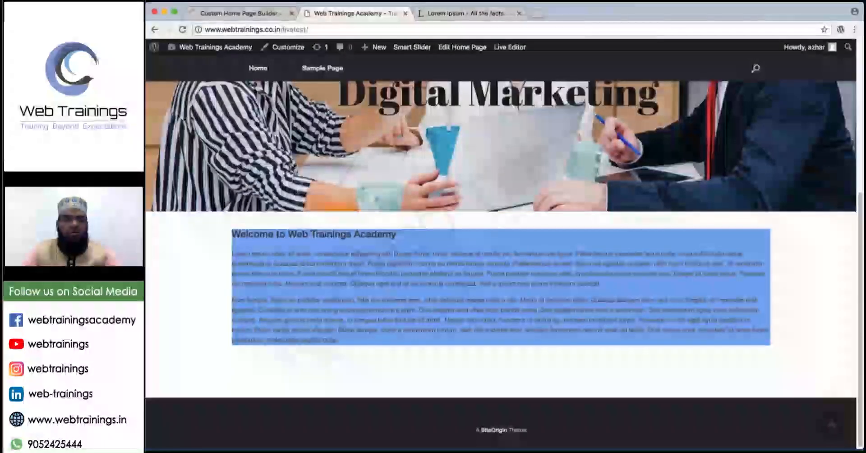
Reload the live site to review the light blue welcome block, then go back to the builder.
click(182, 29)
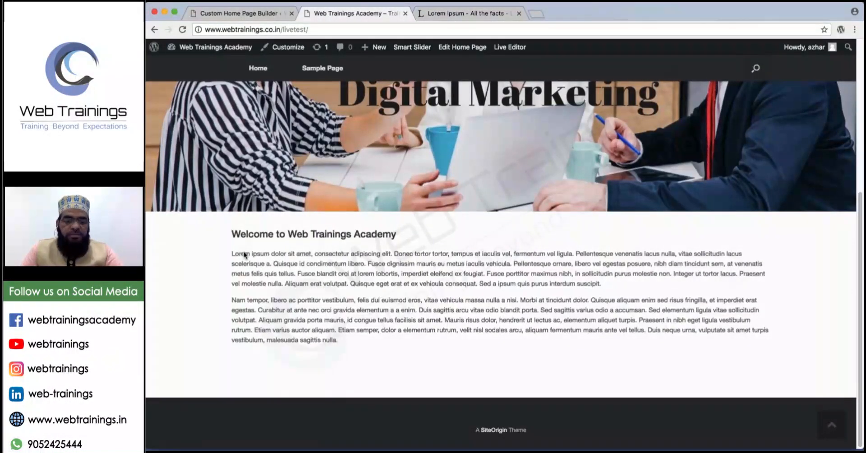
mouse_move(236, 248)
mouse_down()
mouse_move(325, 286)
mouse_move(198, 348)
mouse_move(227, 253)
mouse_move(250, 247)
mouse_up()
drag(680, 254, 755, 271)
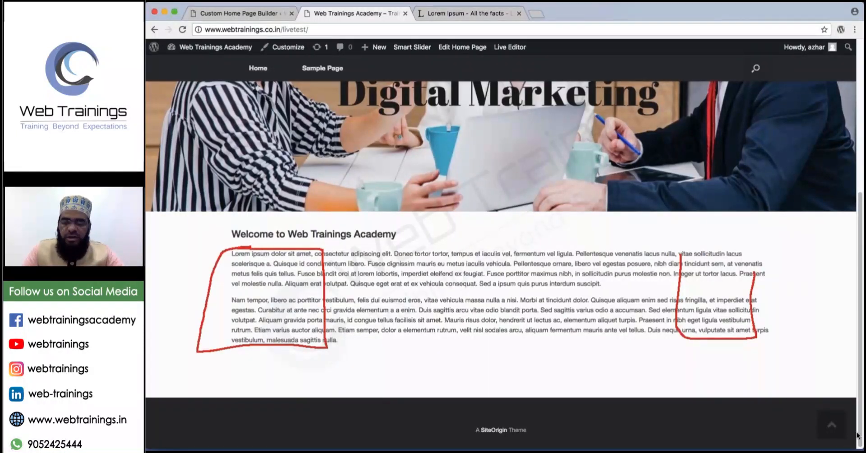
key(Escape)
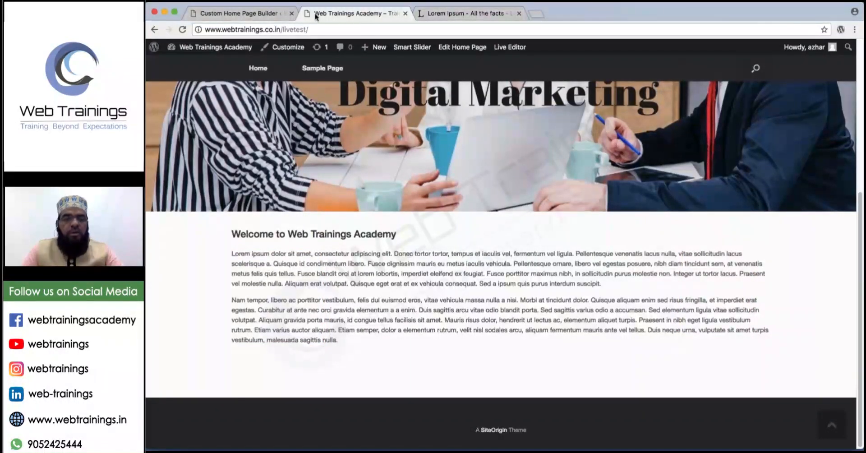
click(214, 7)
mouse_move(186, 7)
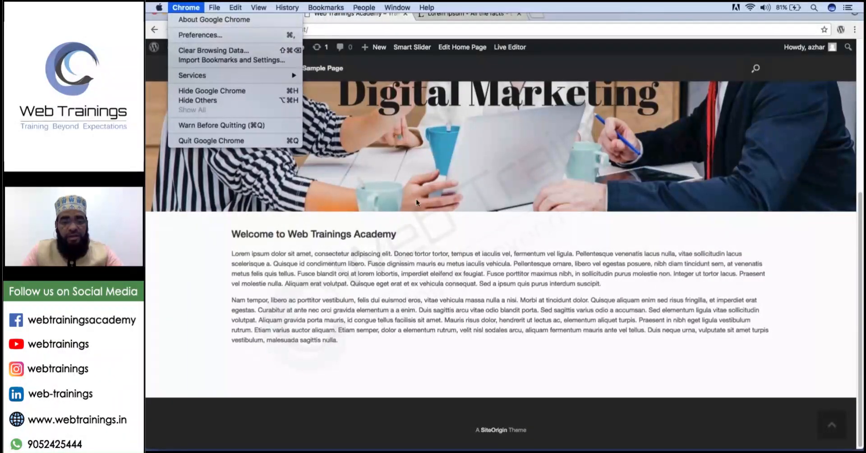
click(438, 302)
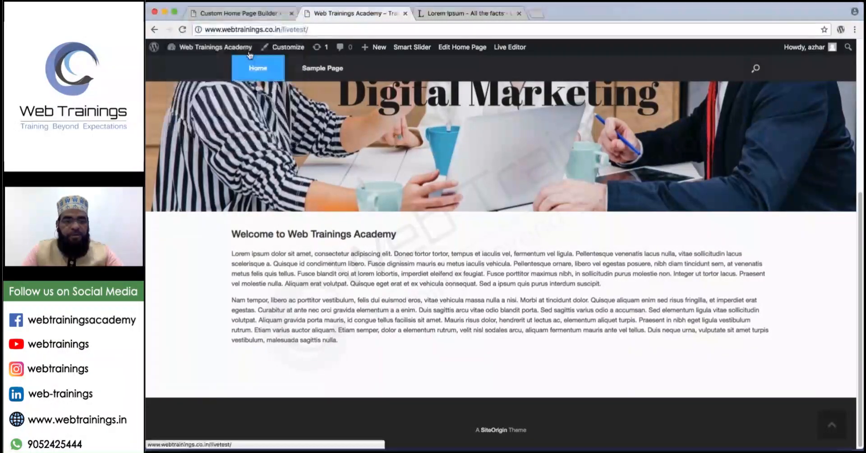
click(234, 15)
Add an empty line above the welcome text and start uploading a new media file.
mouse_move(396, 218)
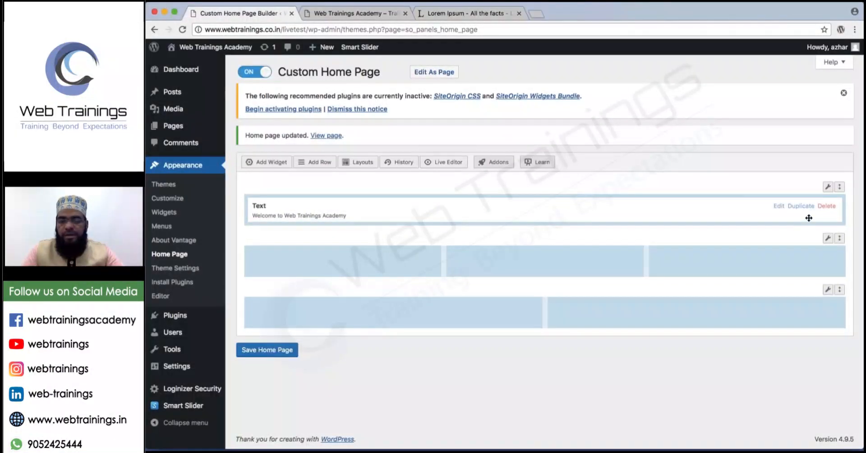
click(777, 207)
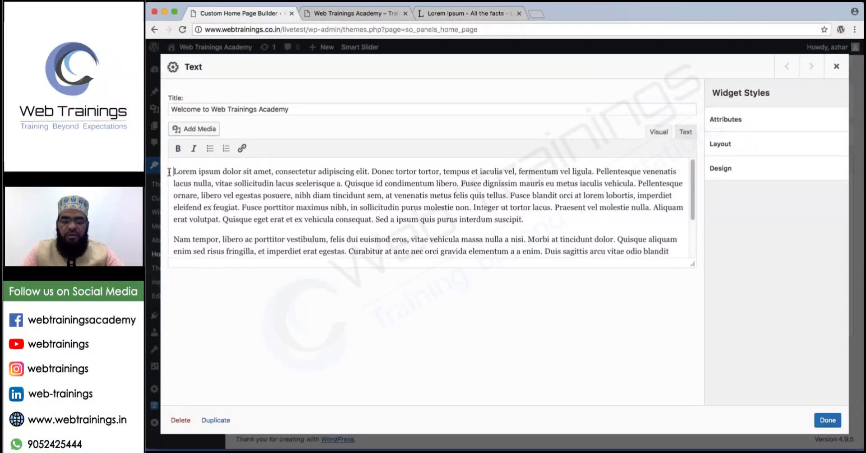
key(Down)
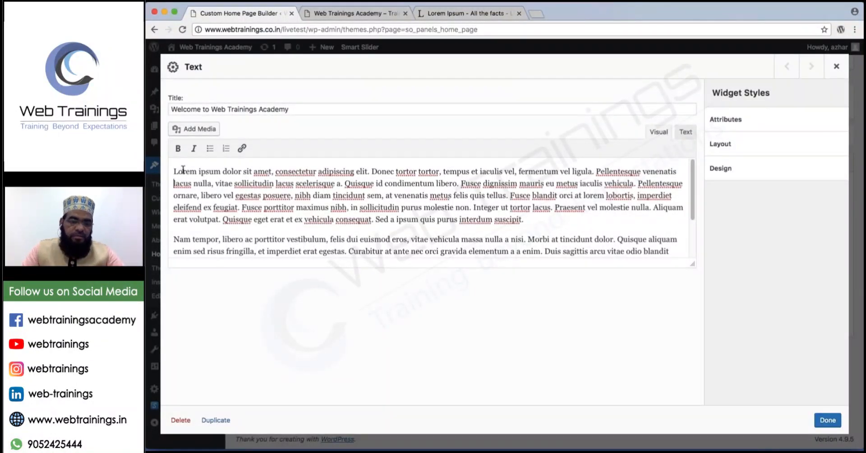
key(Return)
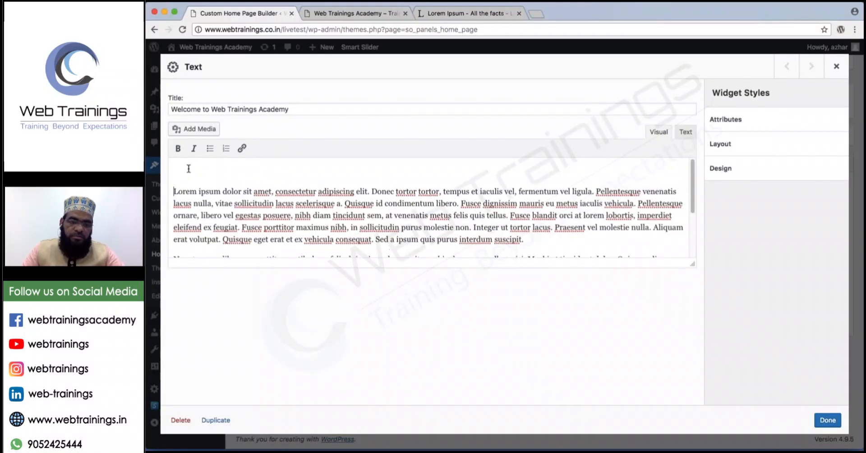
click(199, 130)
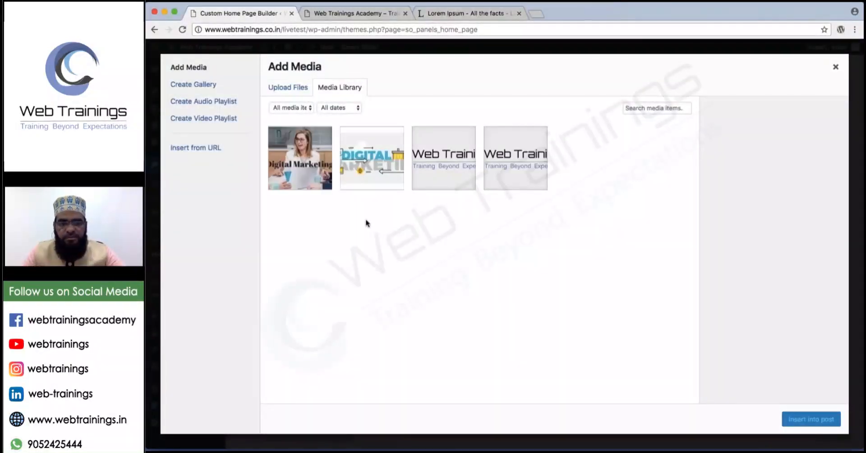
click(285, 87)
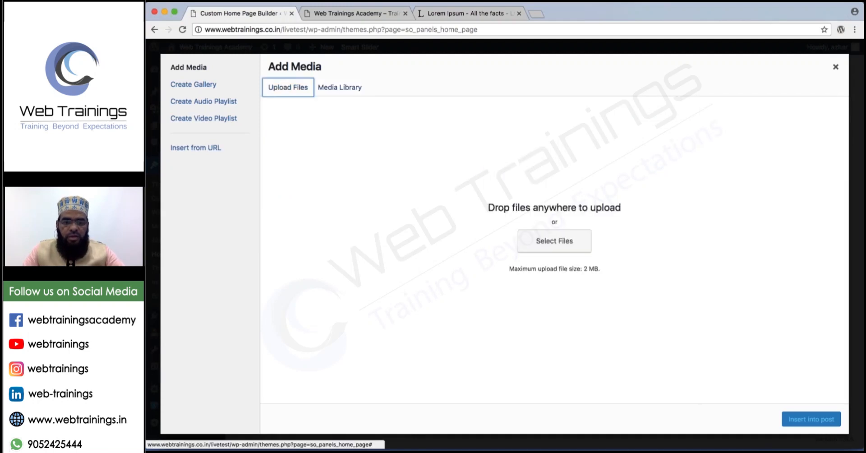
Upload logo.png from the Desktop and insert it into the widget text.
click(539, 233)
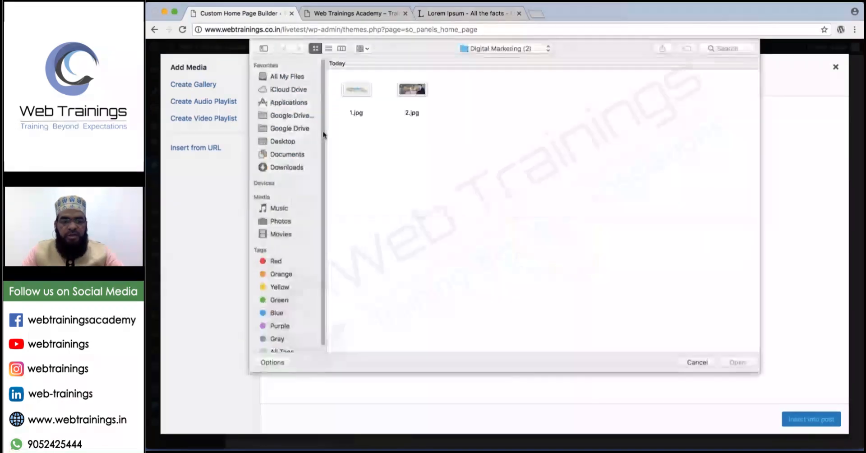
click(298, 168)
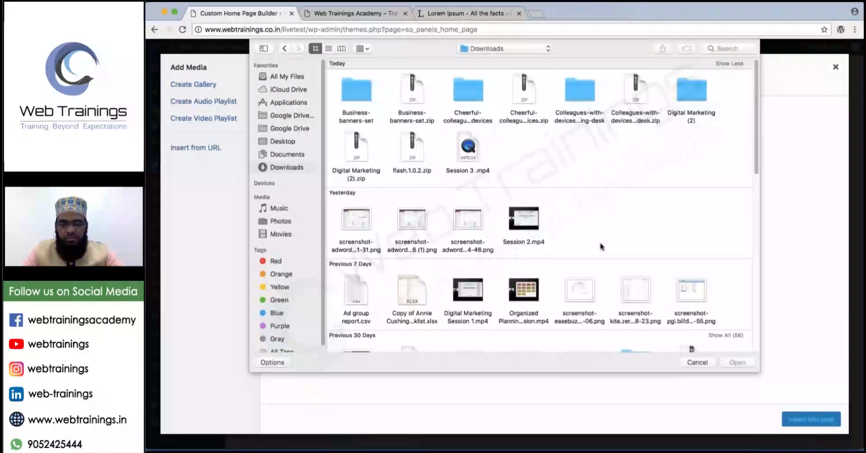
scroll(602, 247, down, 2)
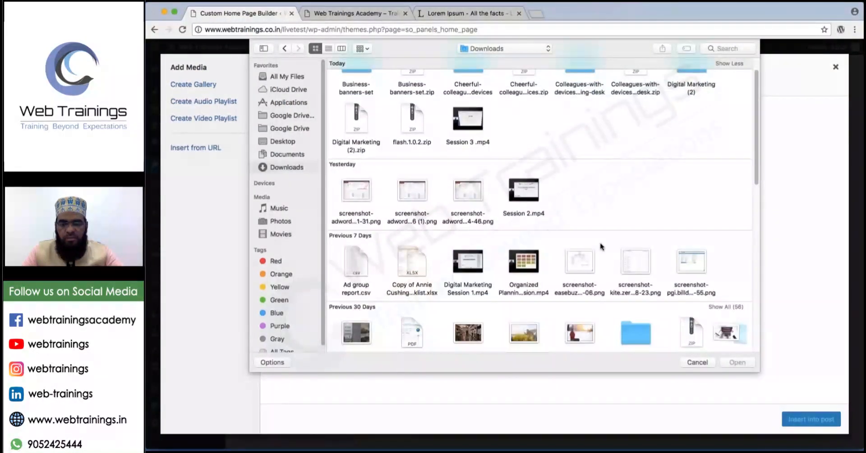
scroll(601, 247, down, 2)
scroll(602, 246, down, 3)
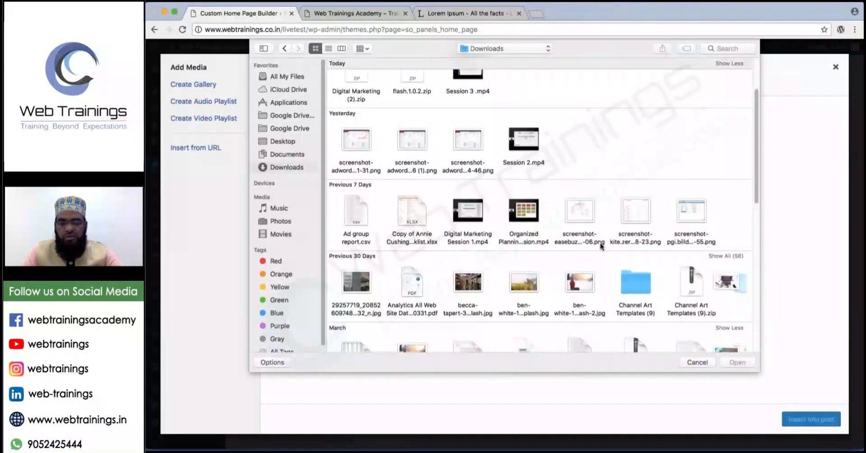
scroll(602, 247, down, 3)
scroll(601, 247, down, 4)
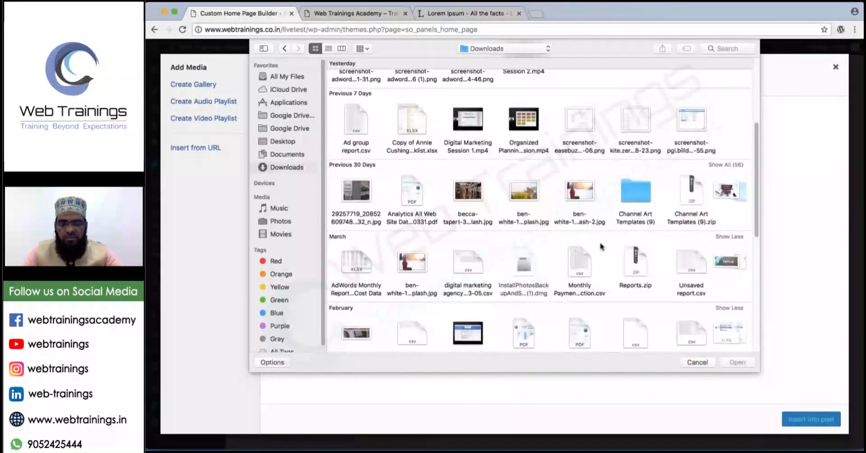
scroll(602, 247, down, 2)
scroll(601, 246, down, 3)
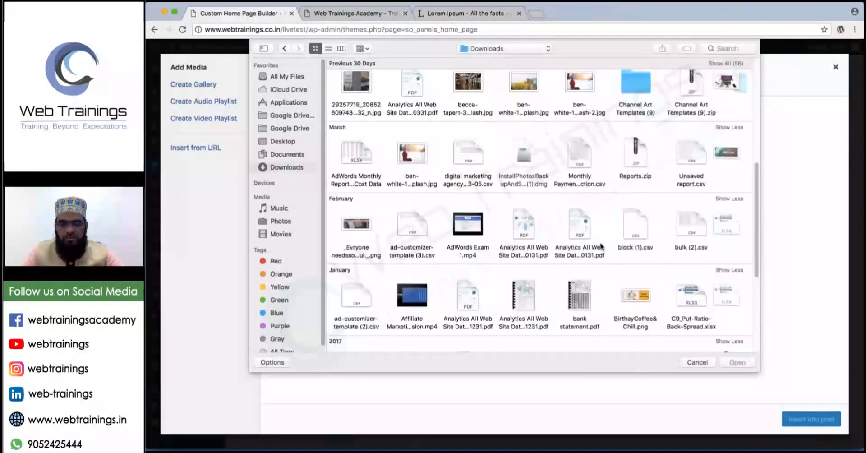
scroll(601, 247, up, 3)
scroll(602, 247, up, 5)
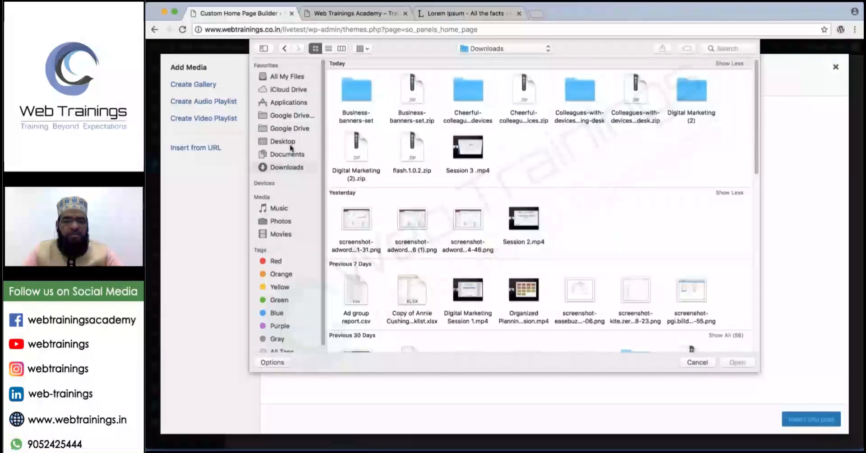
click(282, 141)
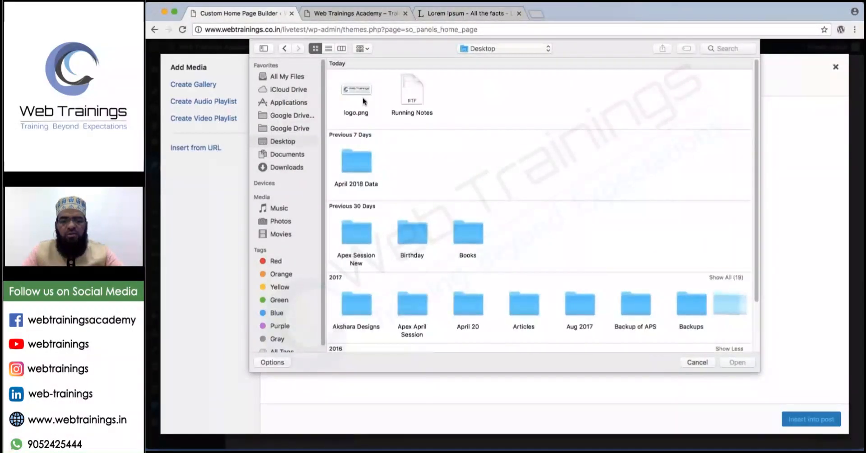
key(Return)
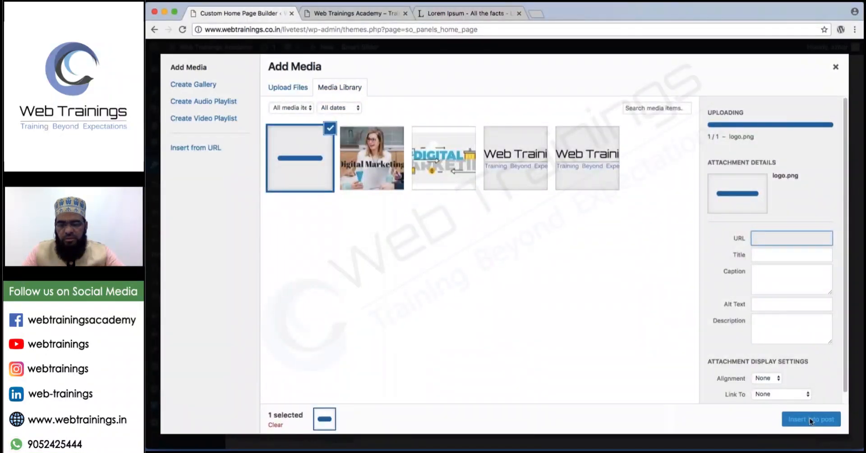
click(811, 419)
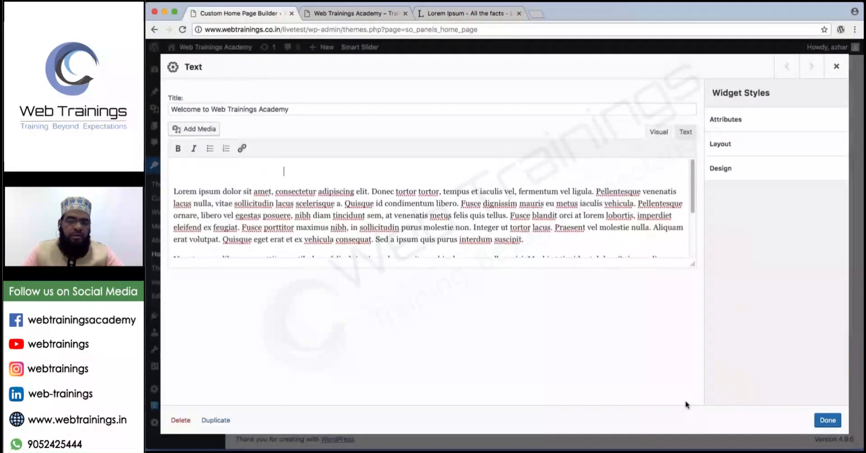
Enlarge the inserted logo, align it left beside the text, and close the widget editor.
click(284, 195)
drag(284, 195, 325, 206)
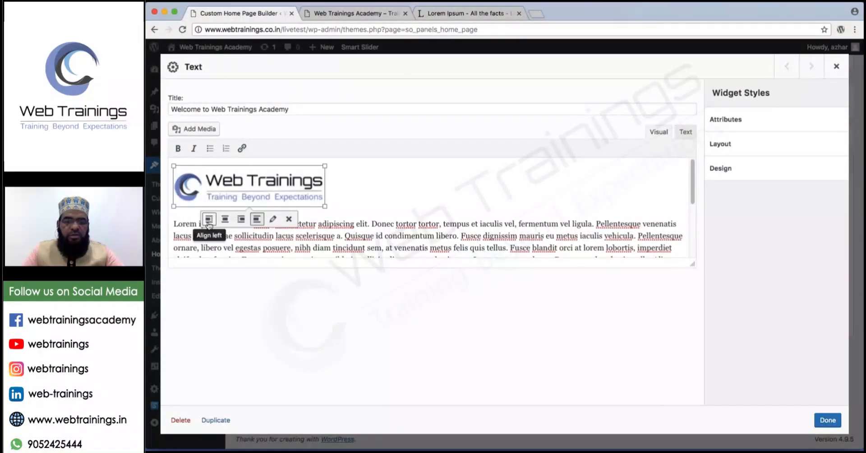
click(208, 224)
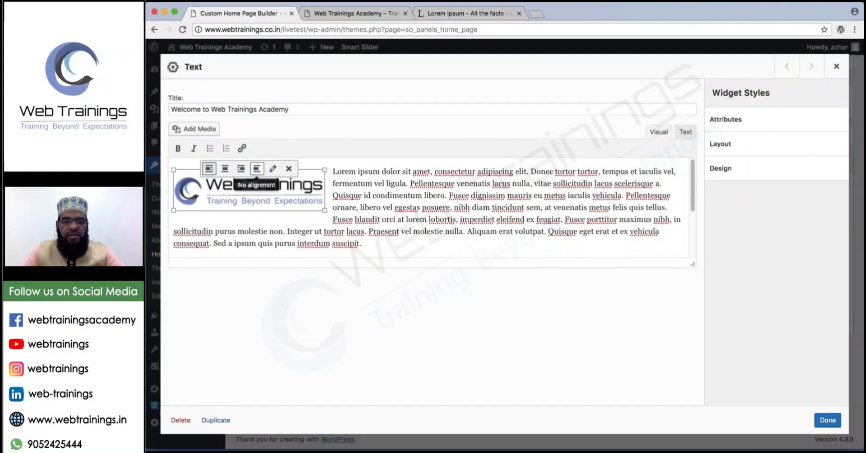
click(242, 170)
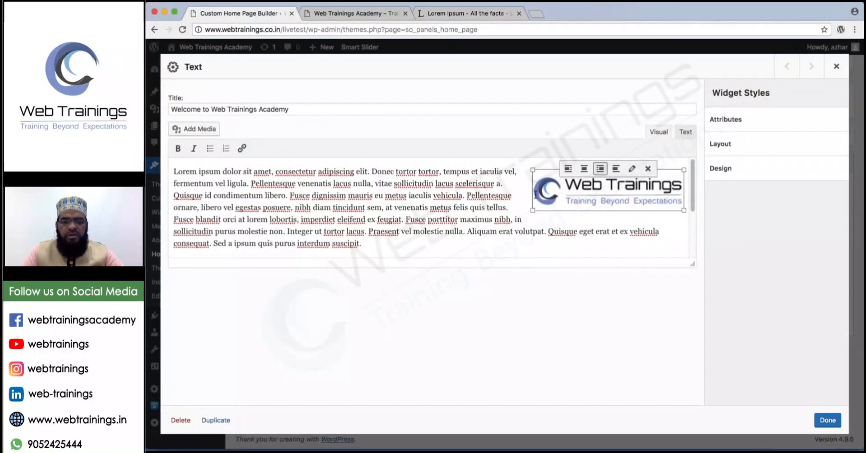
click(568, 168)
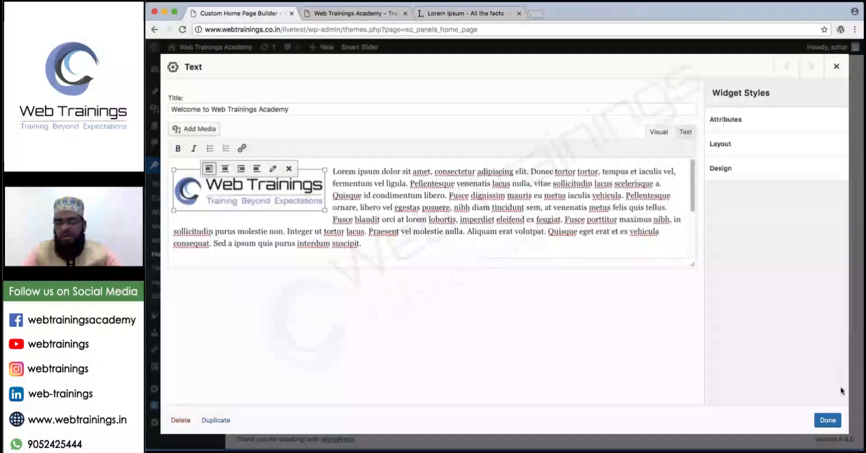
click(831, 419)
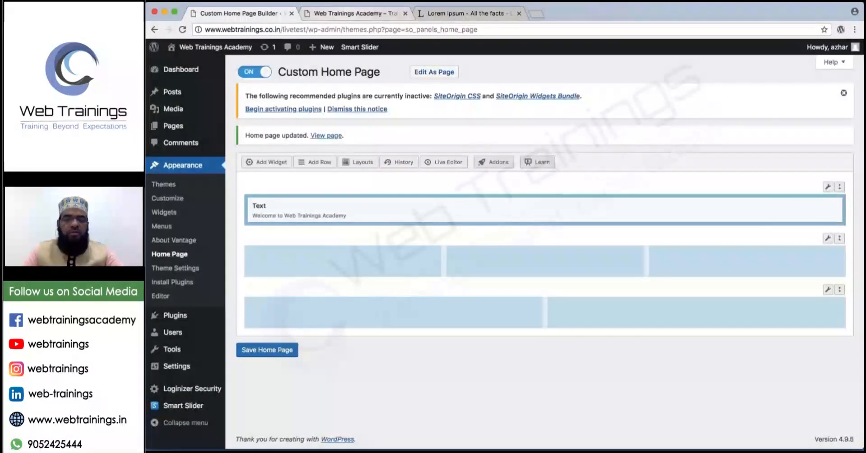
Save the home page, reload the live site to check the left-aligned logo, and return to the builder.
click(274, 351)
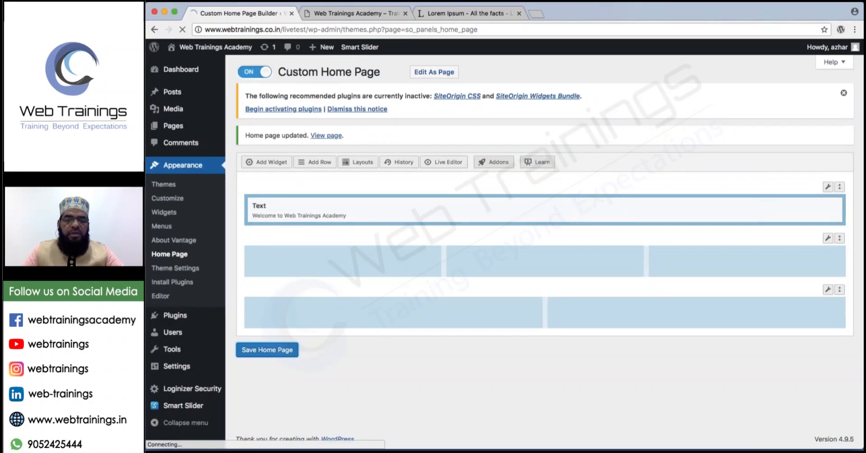
click(352, 14)
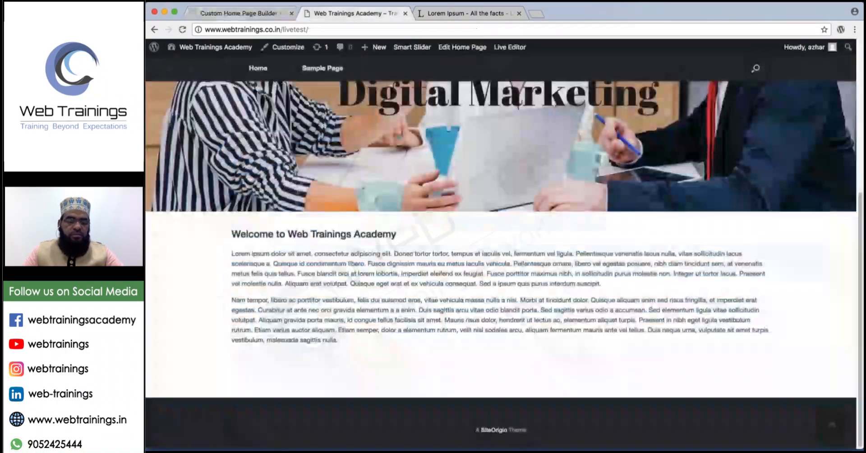
key(super+r)
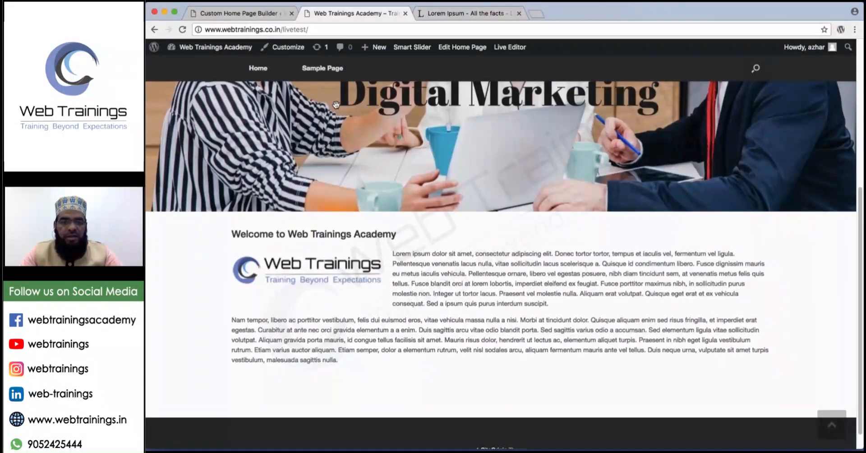
drag(364, 358, 237, 357)
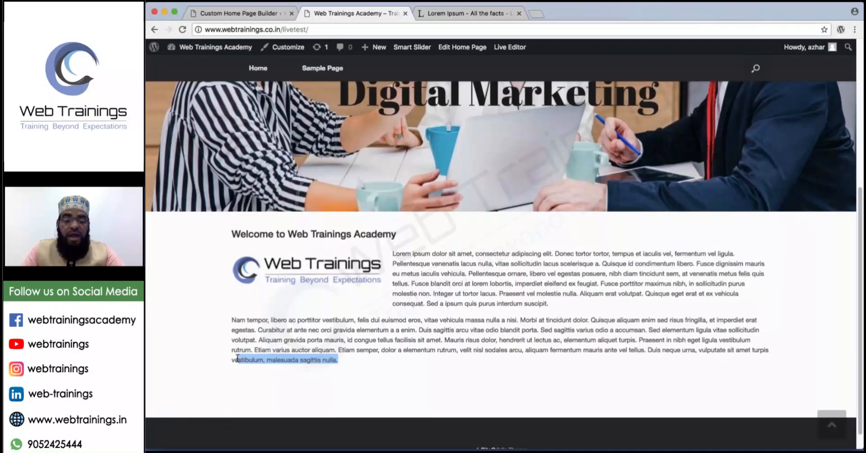
click(244, 14)
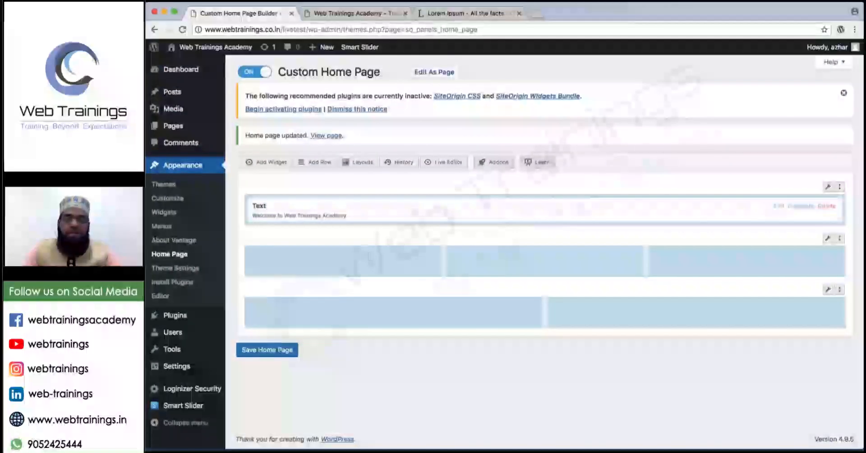
Paste the second paragraph into the welcome Text widget and select its '+Read More' text.
click(779, 206)
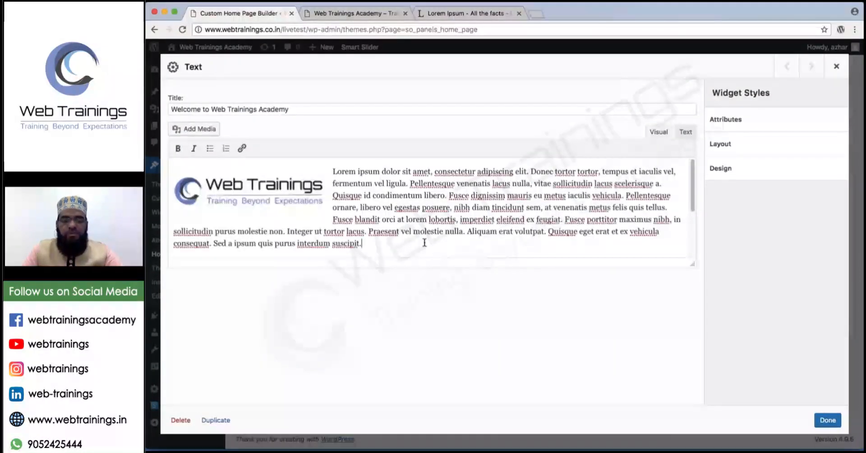
text(Nam tempor, libero ac porttitor vestibulum, felis dui euismod eros, vitae vehicula massa nulla a nisi. Morbi at tincidunt dolor. Quisque aliquam enim sed risus fringilla, et imperdiet erat egestas. Curabitur at ante nec orci gravida elementum a a enim. Duis sagittis arcu vitae odio blandit porta. Sed sagittis varius odio a accumsan. Sed elementum ligula vitae sollicitudin volutpat. Aliquam gravida porta mauris, id congue tellus facilisis sit amet. Mauris risus dolor, hendrerit ut lectus ac, elementum aliquet turpis. Praesent in nibh eget ligula vestibulum rutrum. Etiam varius auctor aliquam. Etiam semper, dolor a elementum rutrum, velit nisl sodales arcu, aliquam fermentum mauris ante vel tellus. Duis neque urna, vulputate sit amet turpis vestibulum, malesuada sagittis nulla.)
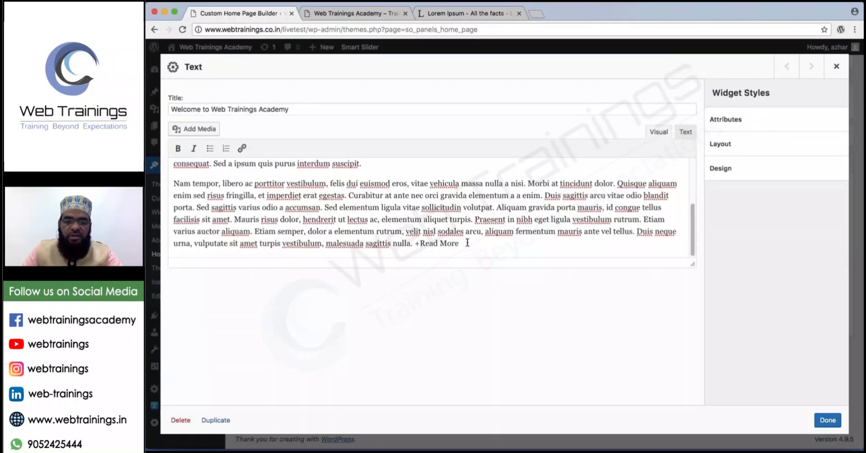
drag(468, 243, 415, 243)
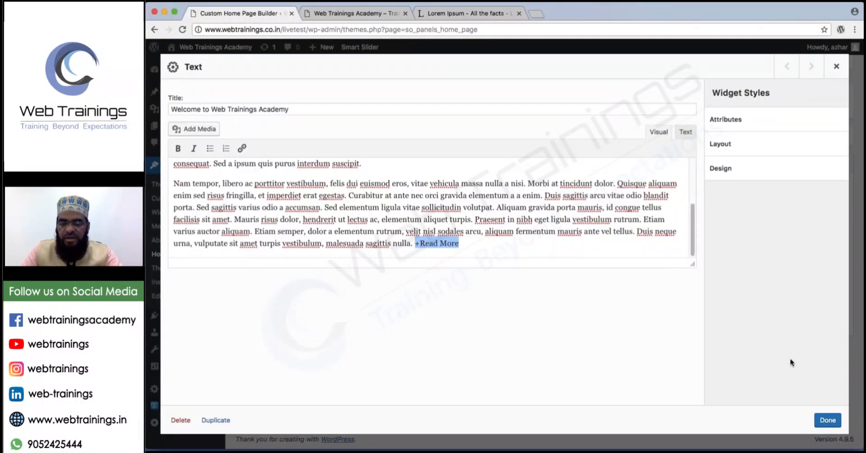
click(241, 148)
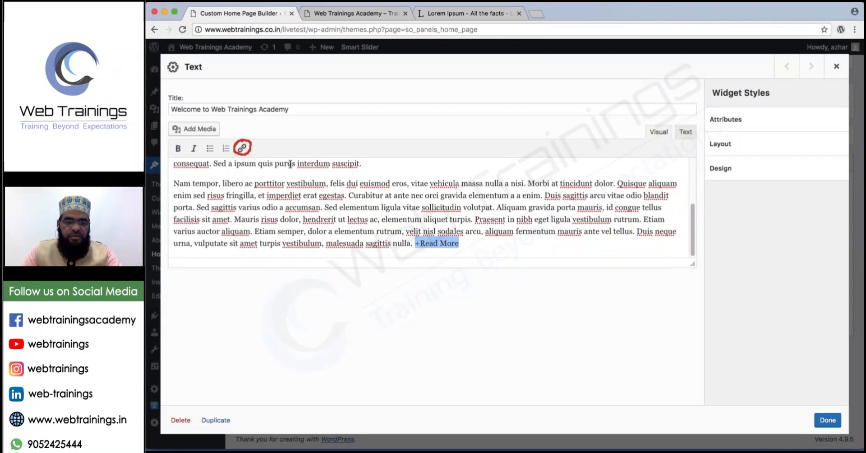
drag(249, 145, 419, 210)
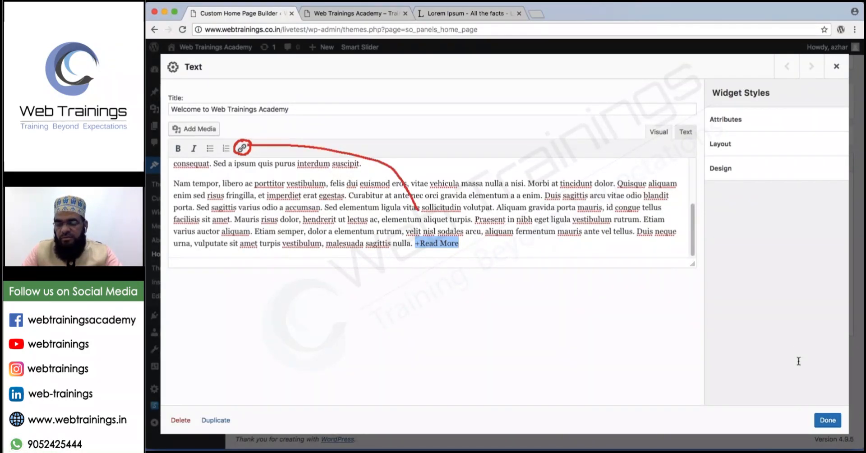
Link '+Read More' to the Sample Page and finish editing the widget.
click(243, 148)
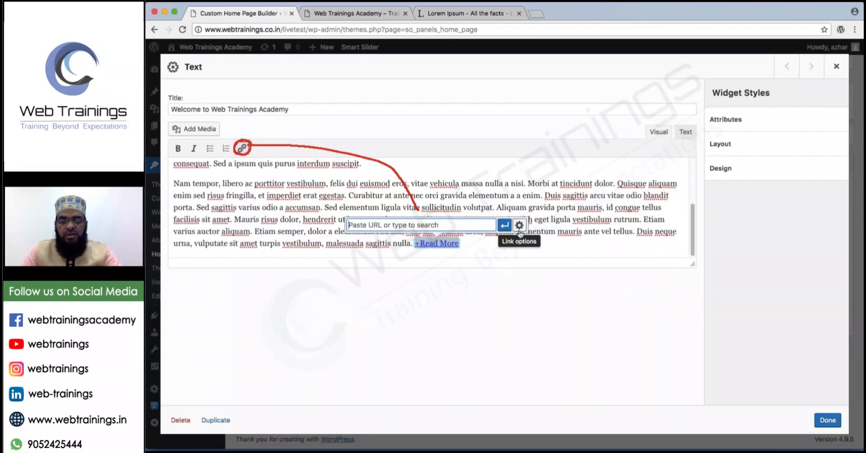
click(520, 225)
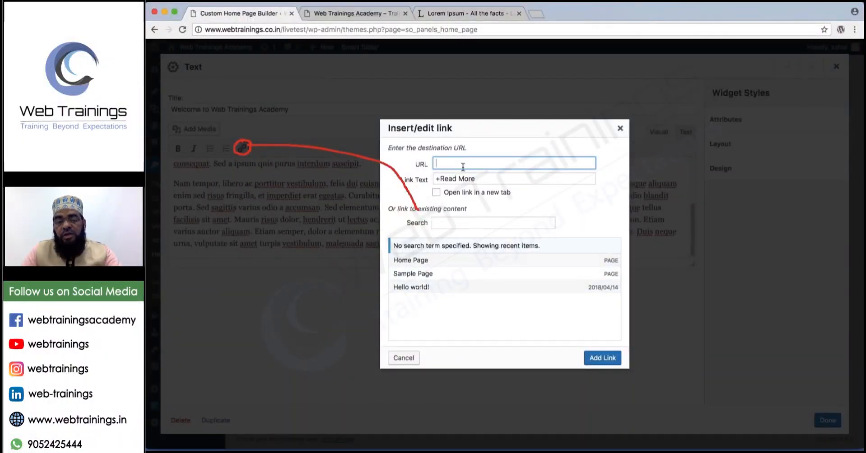
text(h)
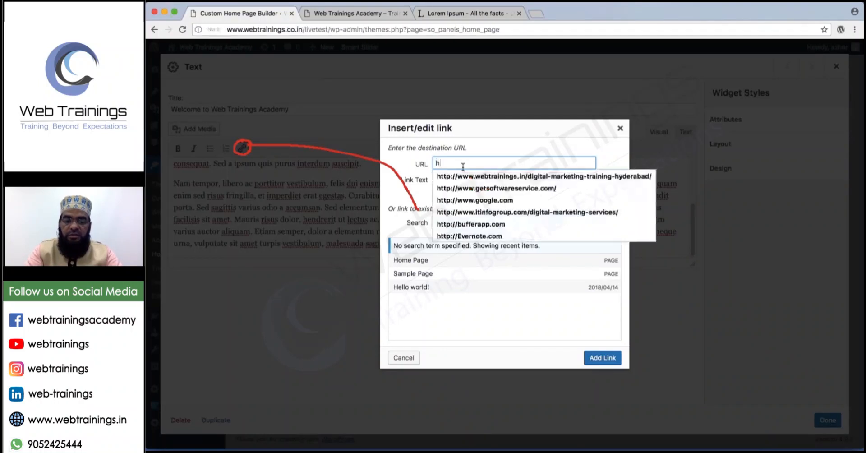
text(ttp://www.abc.com)
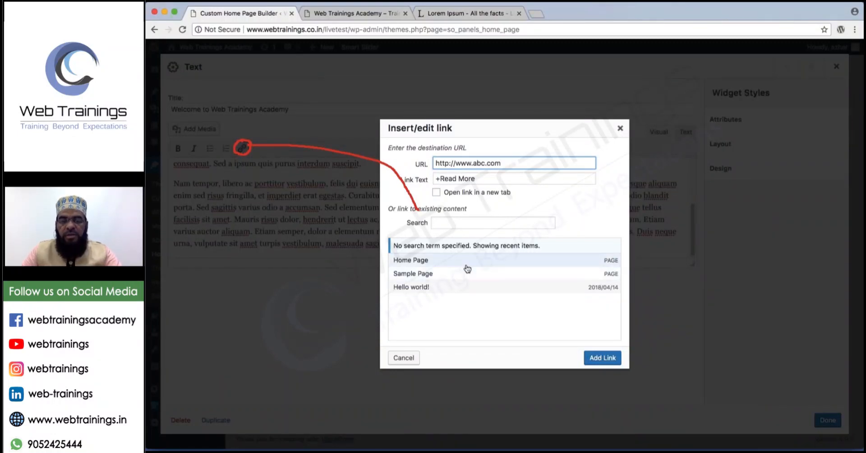
click(415, 275)
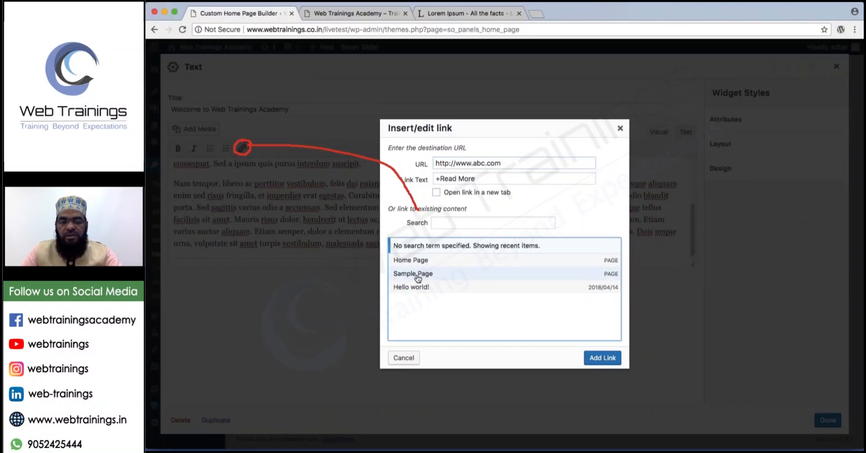
click(601, 358)
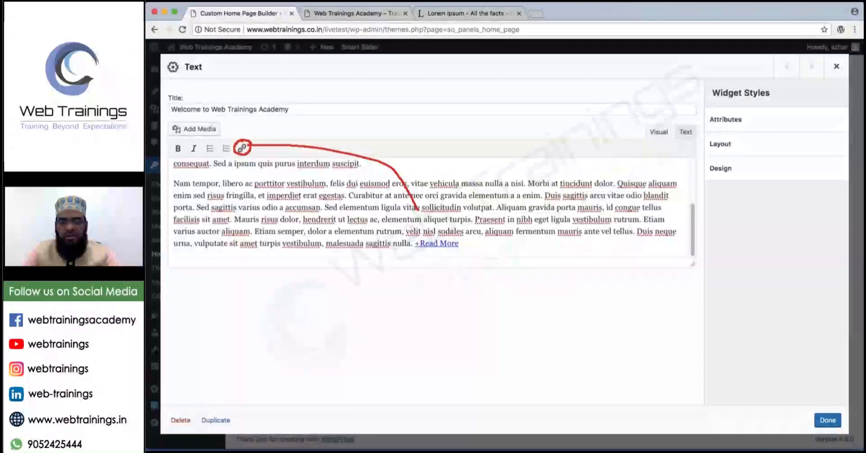
click(828, 420)
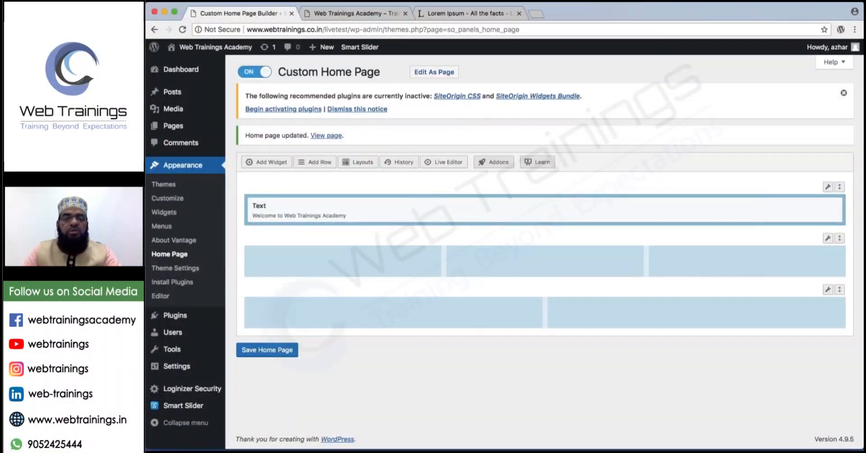
Save the home page layout and confirm the live site shows the +Read More link.
click(352, 14)
click(183, 30)
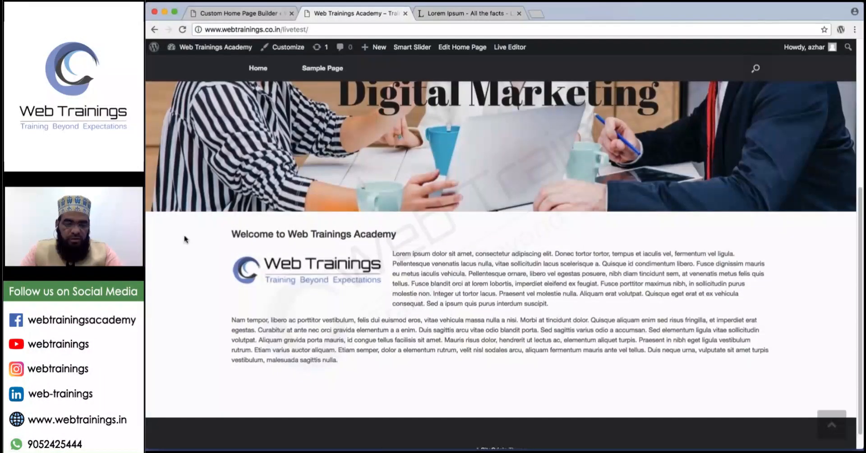
click(239, 14)
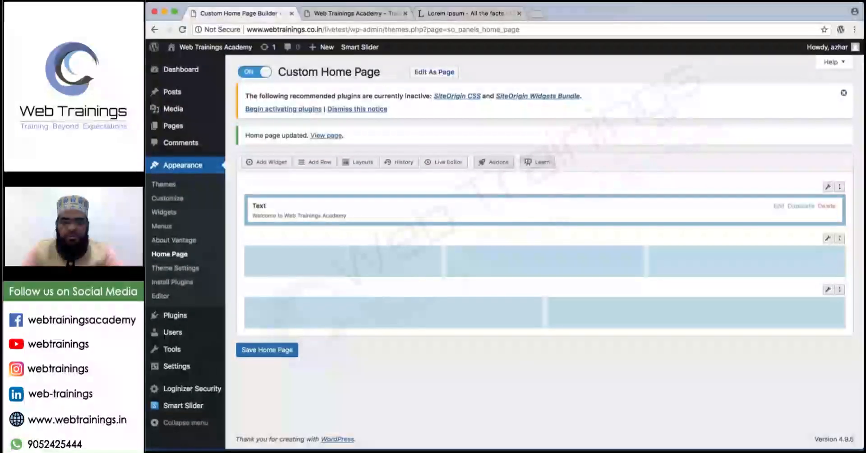
click(271, 351)
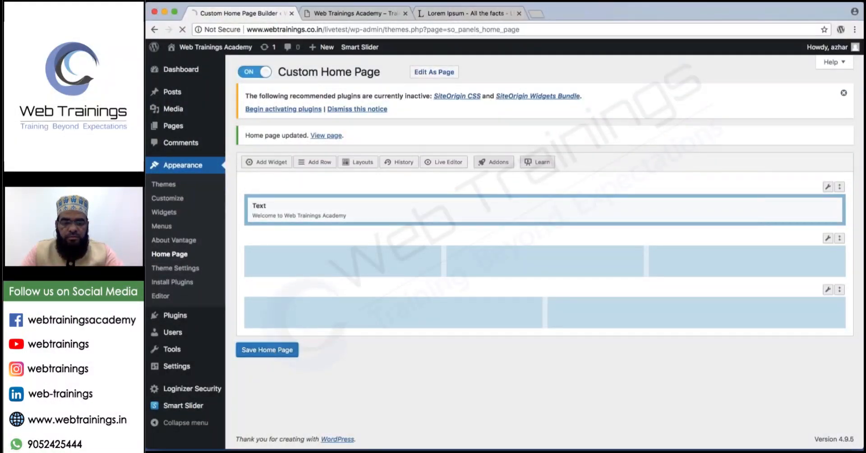
click(332, 14)
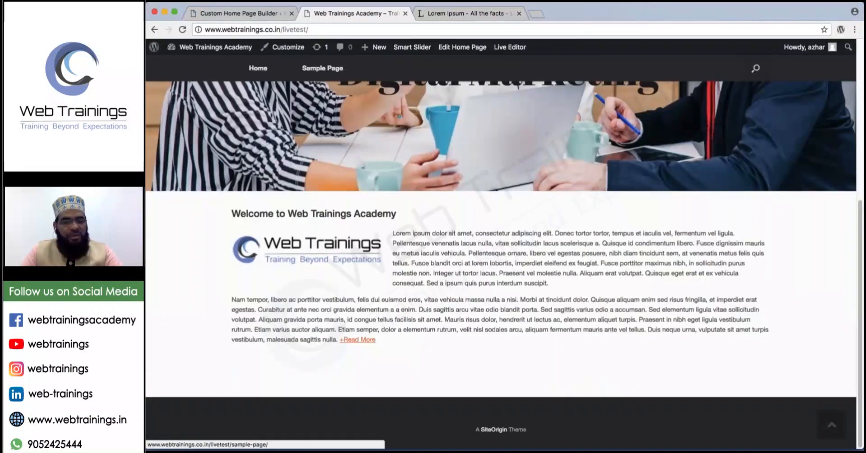
click(213, 14)
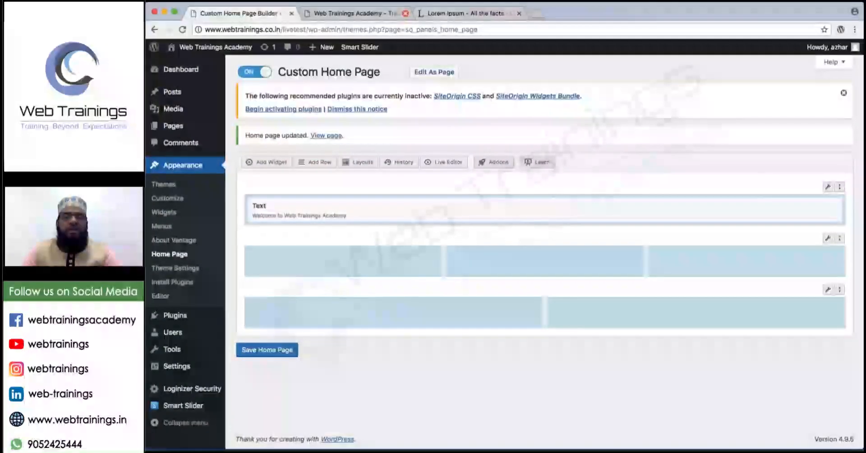
click(372, 13)
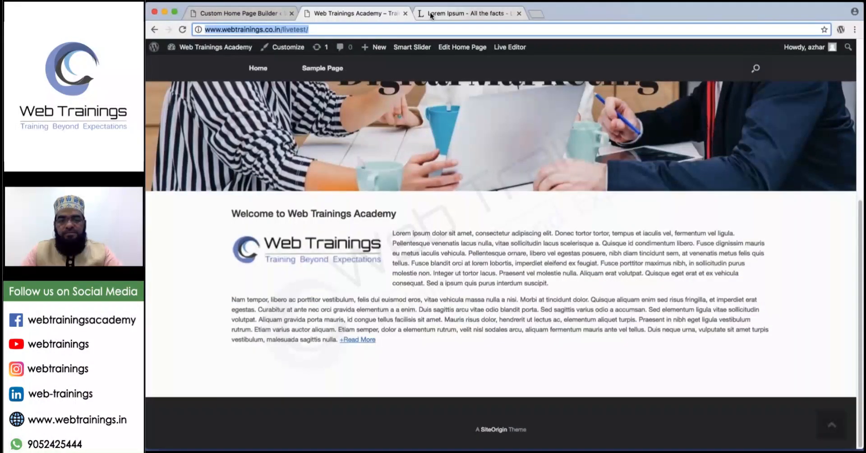
Open webtrainings.in in a new tab and scroll down to the course cards.
key(super+t)
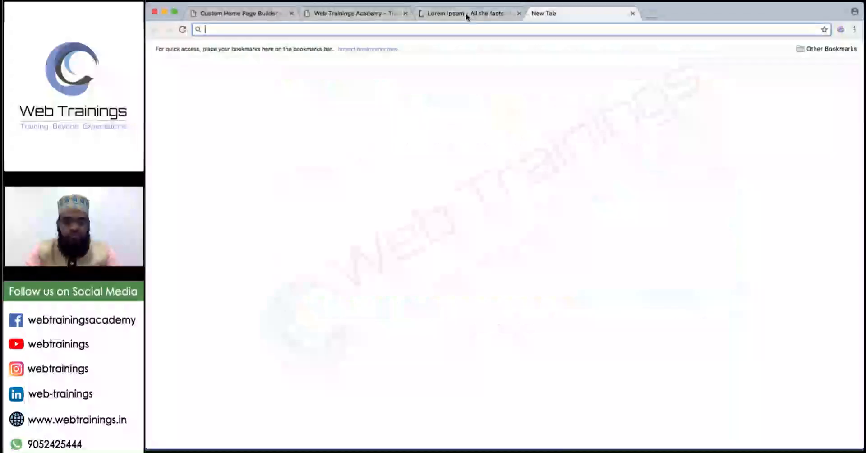
text(webtrainings.in)
key(Return)
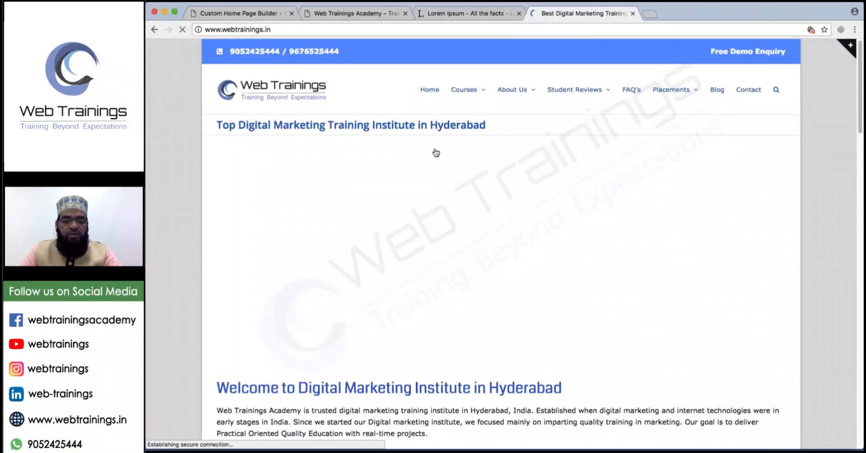
scroll(436, 153, down, 3)
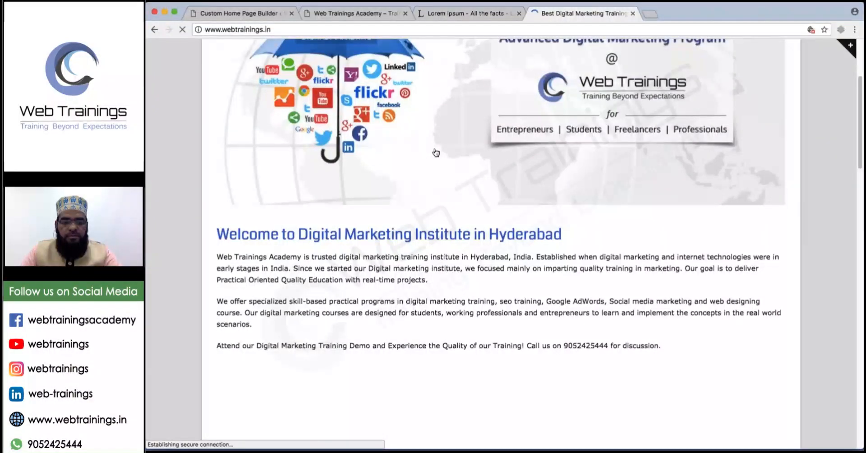
scroll(436, 152, down, 4)
Save the digital-marketing-for-students, img5 and online-earning-digital-marketing images to the Desktop.
right_click(368, 195)
click(374, 210)
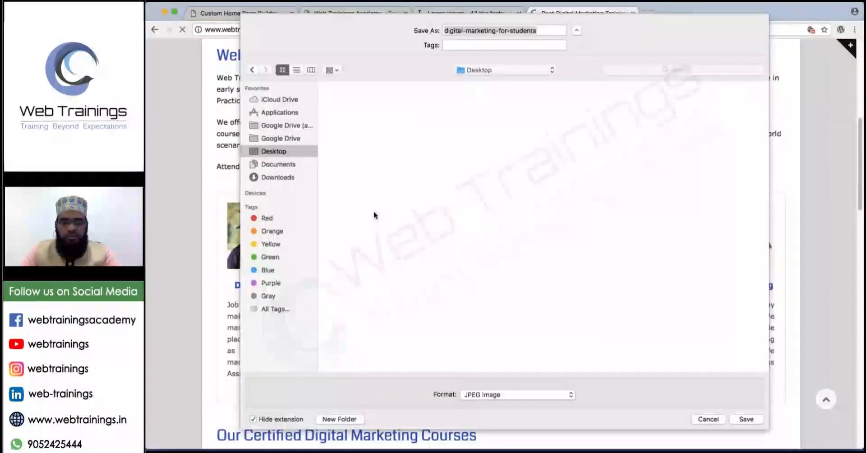
click(747, 419)
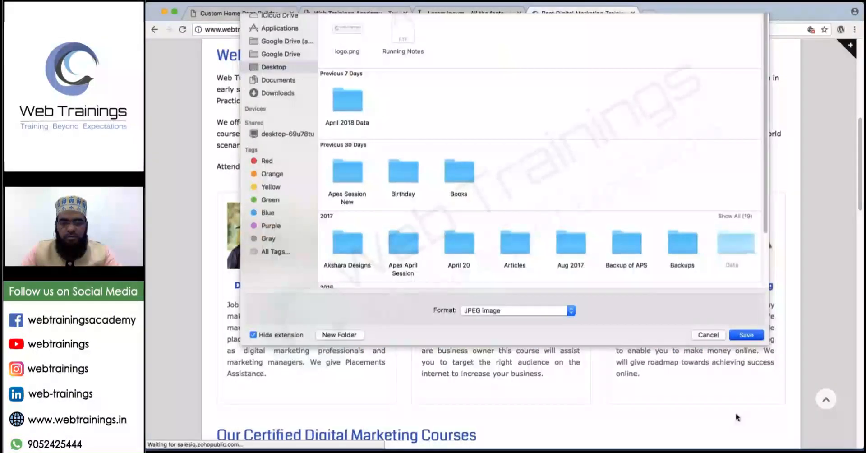
right_click(487, 212)
click(490, 196)
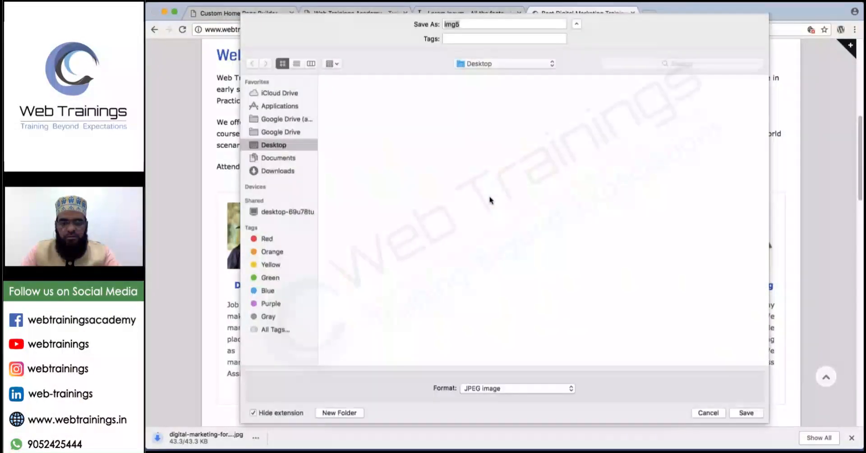
click(745, 419)
right_click(694, 230)
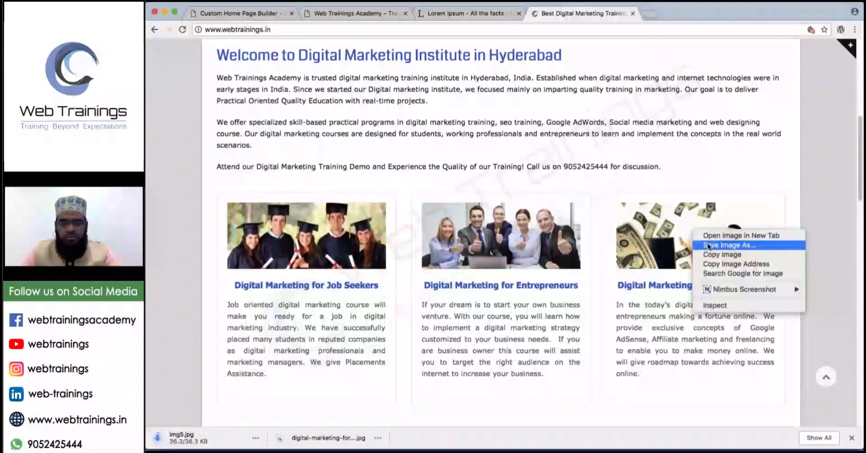
click(708, 244)
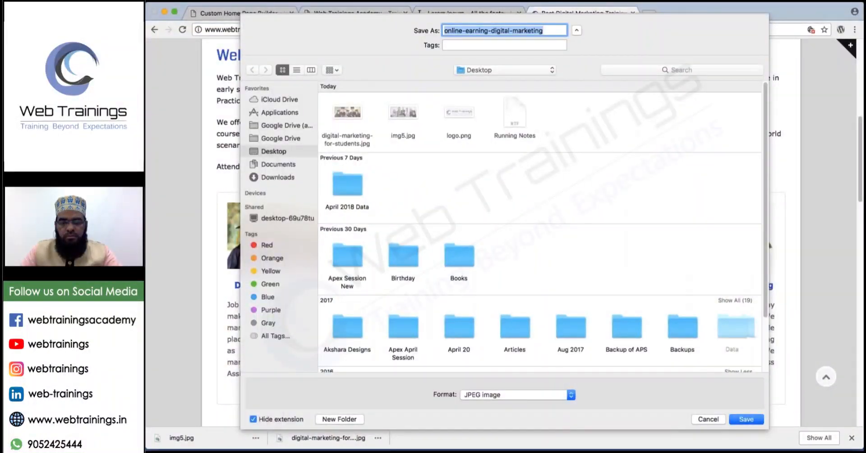
key(Return)
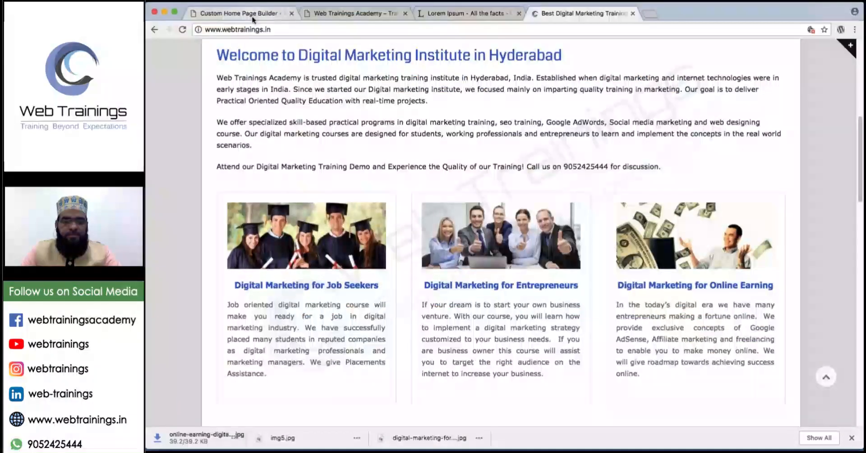
key(super+1)
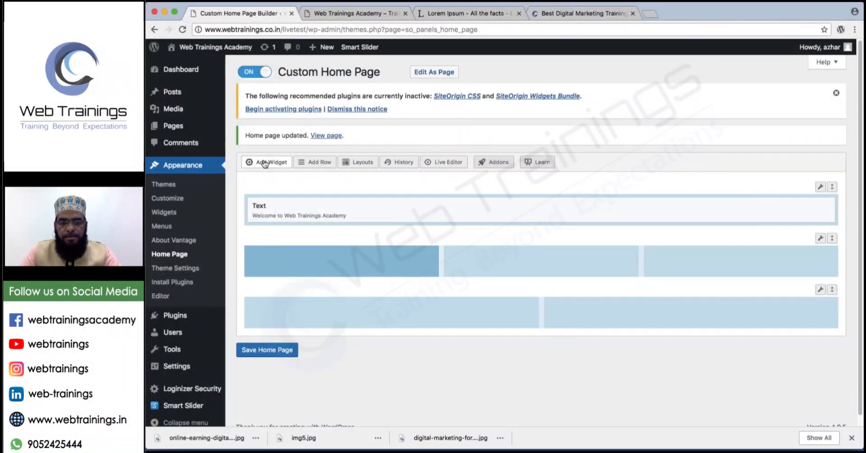
Add a Text widget to the second row titled Digital Marketing Course.
click(265, 164)
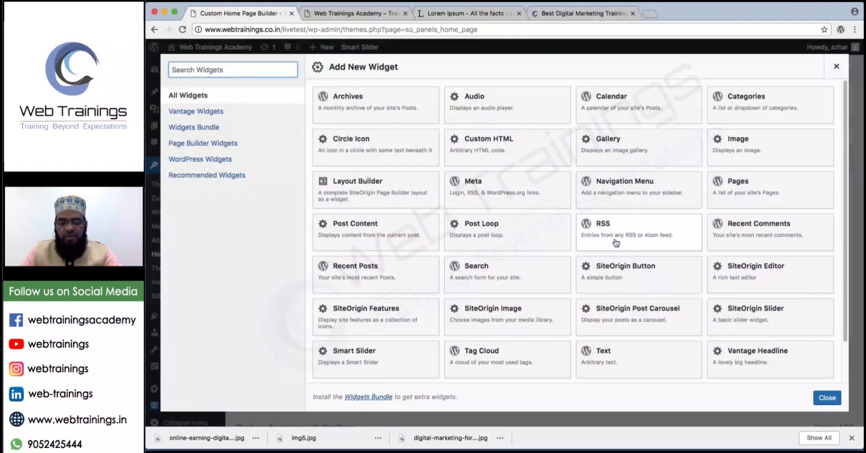
click(604, 357)
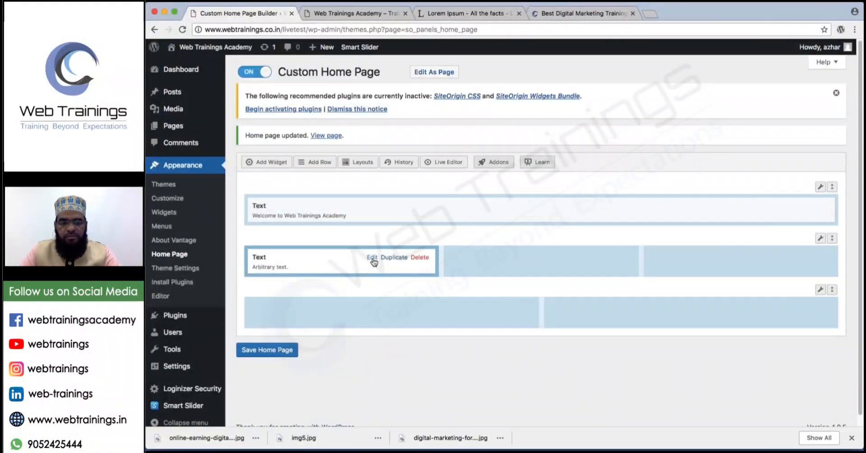
click(372, 259)
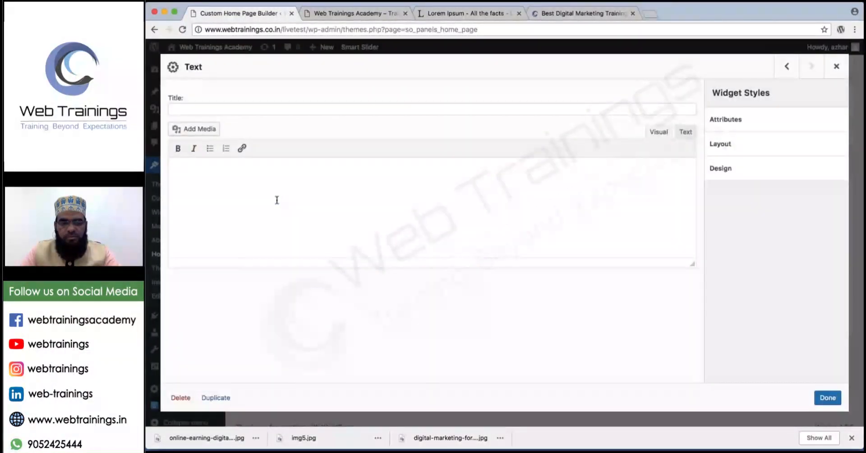
click(205, 109)
text(Digital Marktin)
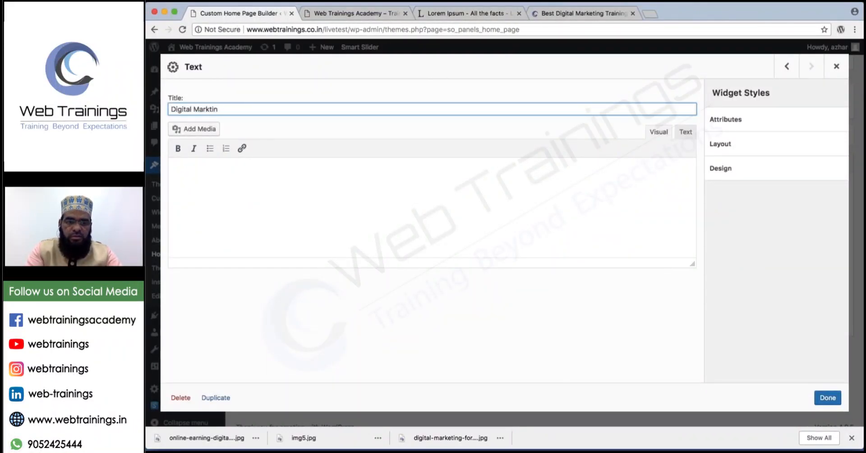
text(gg Course)
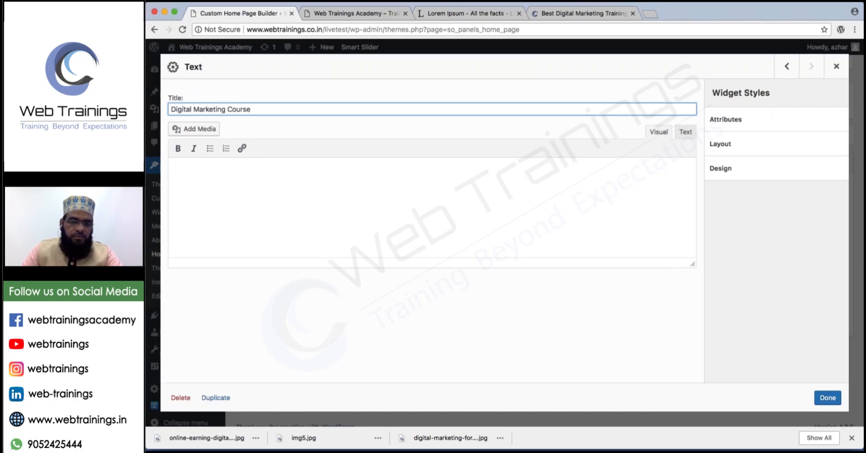
Upload digital-marketing-for-students.jpg and insert the graduates photo into the widget body.
click(204, 130)
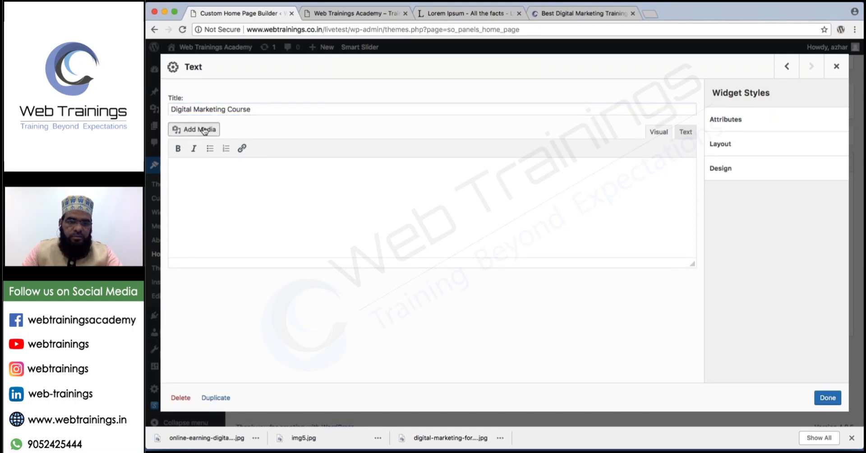
click(288, 87)
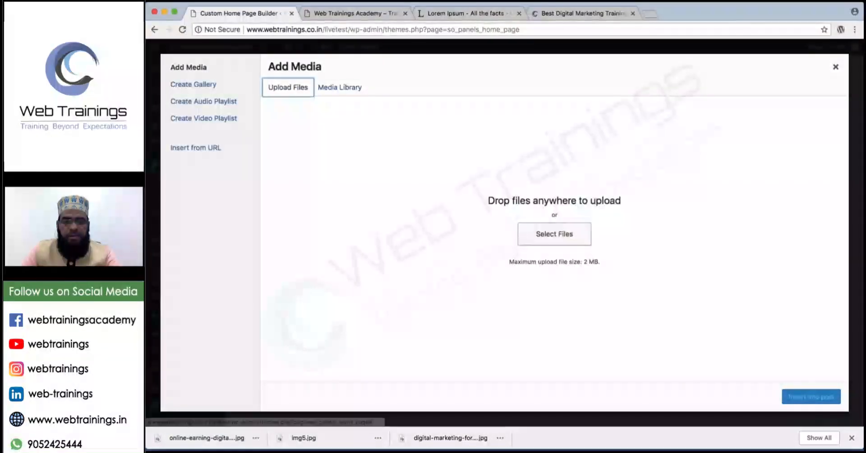
click(568, 239)
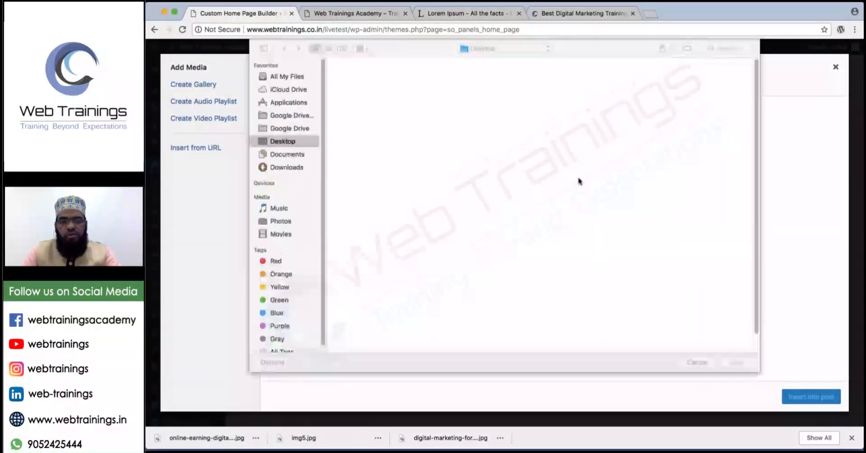
double_click(356, 92)
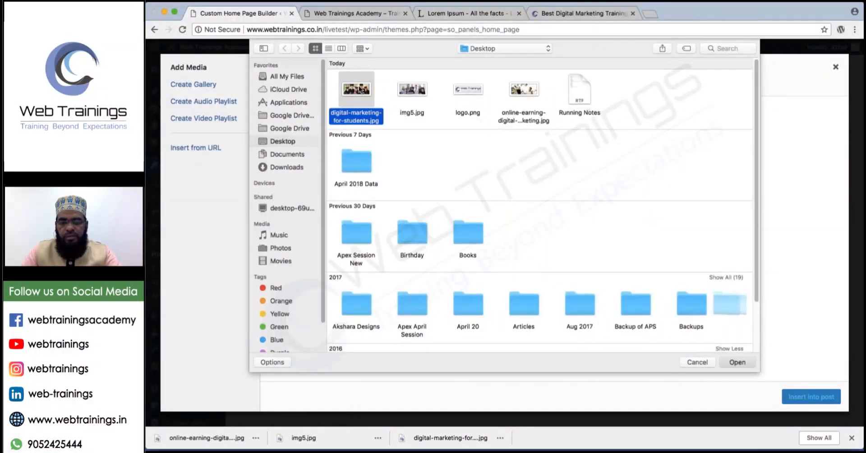
click(803, 396)
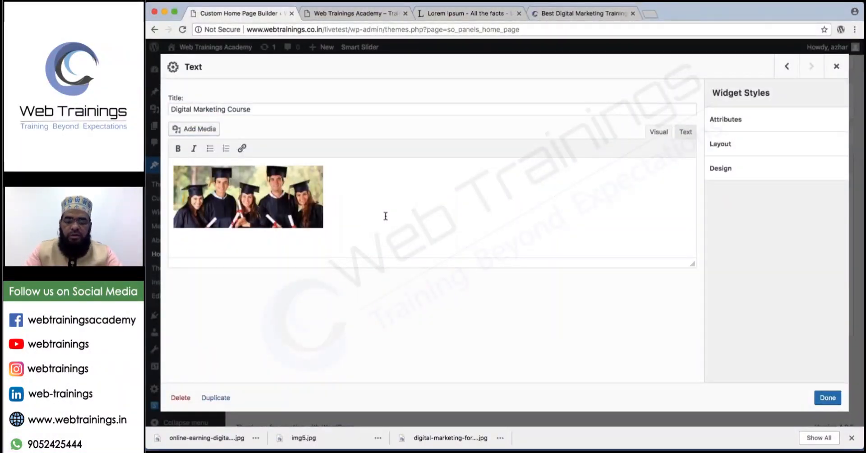
Add four 'Digital Marketing Program in Hyderabad' lines plus +Read More, then close the widget.
key(Return)
text(Digital Ma)
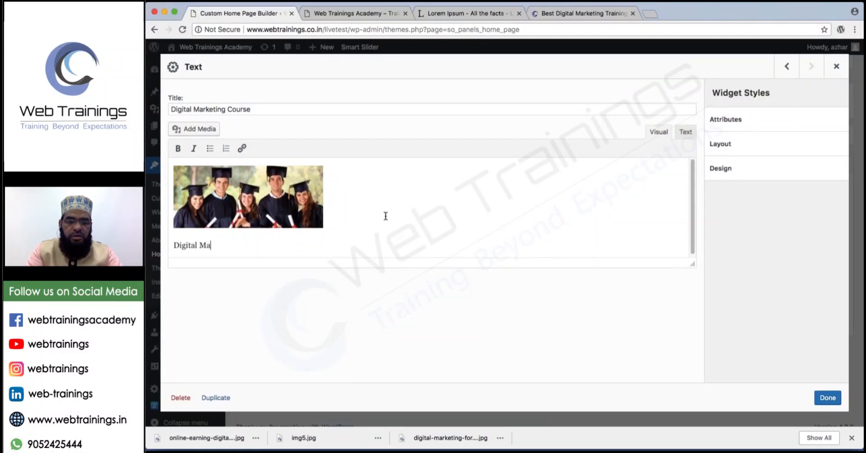
text(rketing Program)
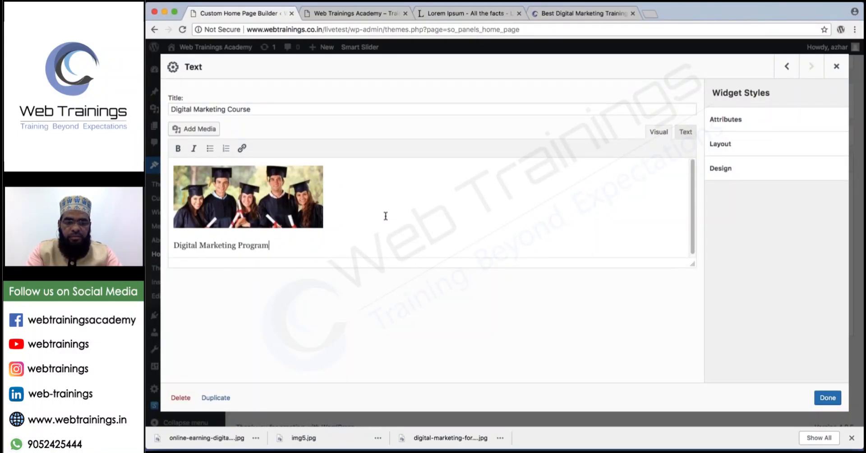
text( in Hyde)
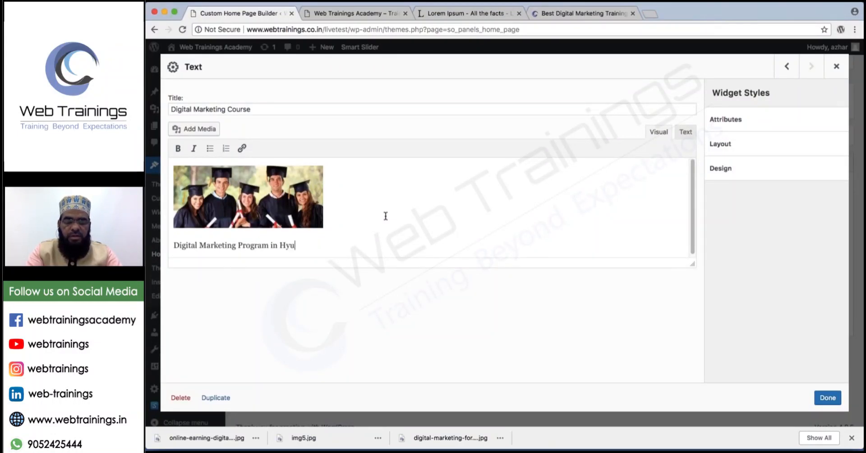
text(rabad)
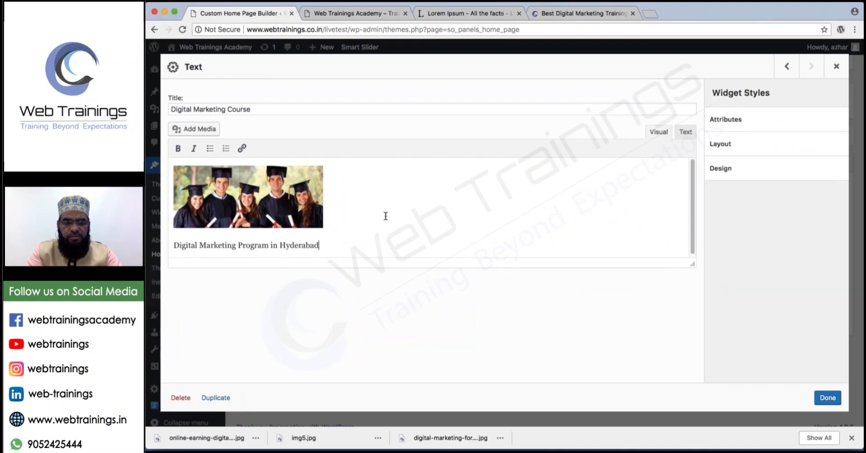
key(Return)
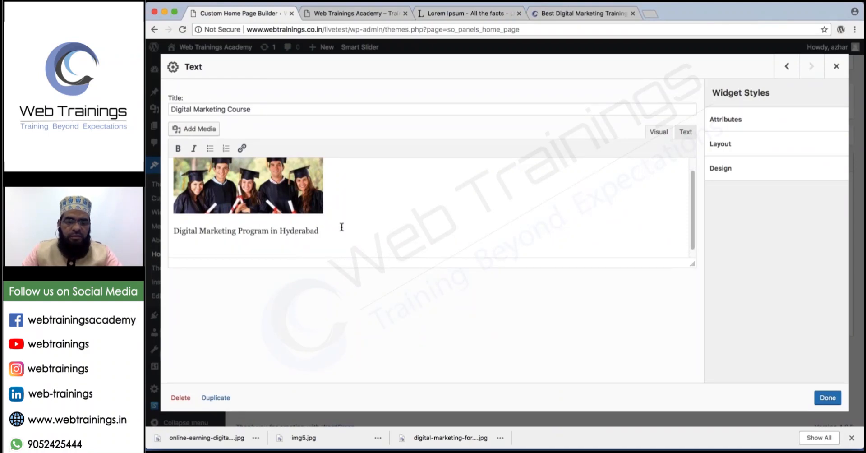
triple_click(342, 226)
key(ctrl+c)
click(326, 232)
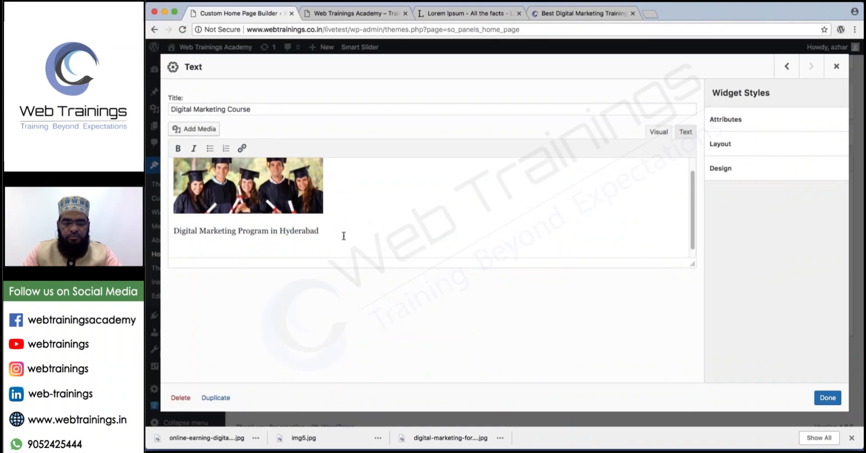
key(ctrl+v)
key(ctrl+v)
key(ctrl+v)
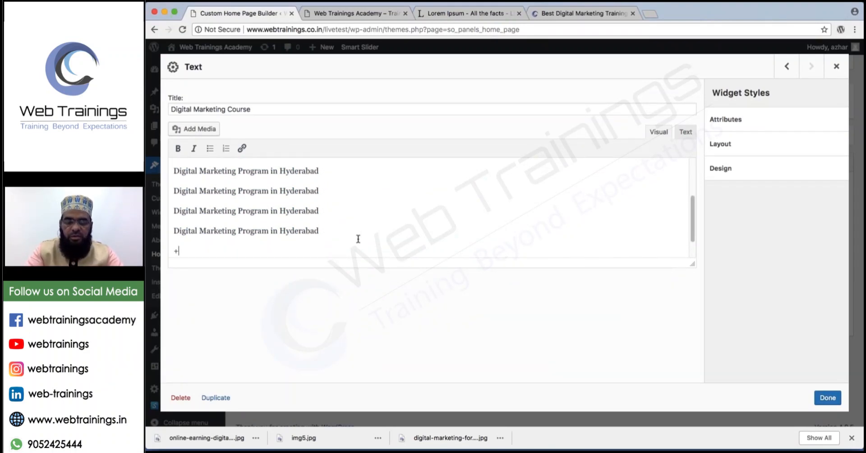
text(+Read More)
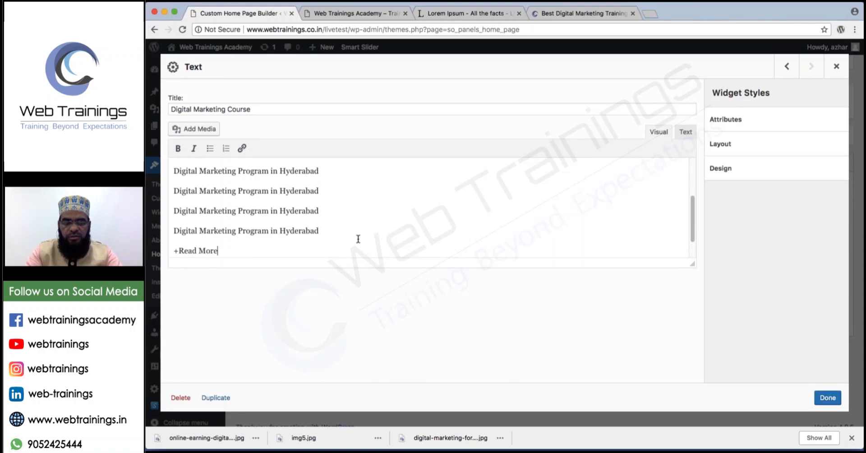
click(828, 398)
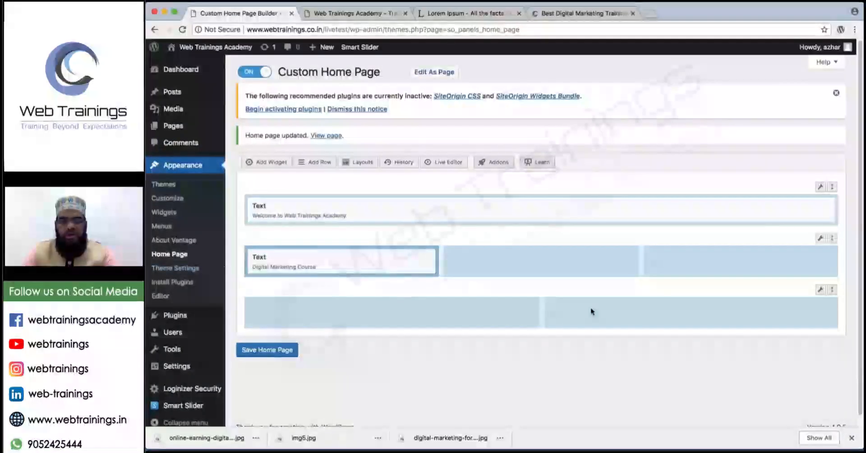
Duplicate the Digital Marketing Course widget into the middle cell of the second row.
click(528, 266)
mouse_move(393, 265)
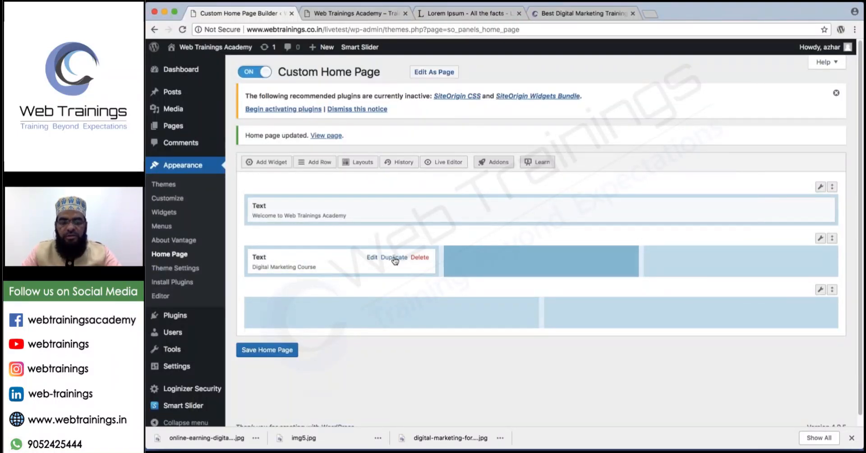
click(394, 258)
drag(430, 292, 713, 271)
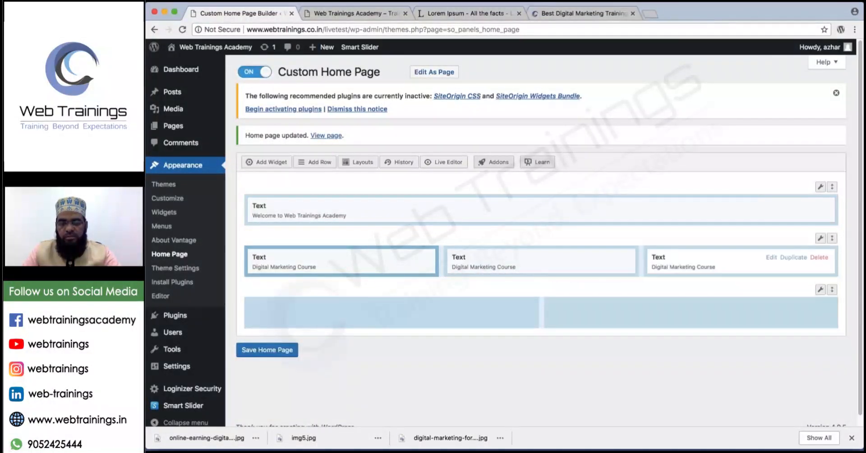
Retitle the middle widget Web Designing Course and remove its graduates photo.
click(572, 257)
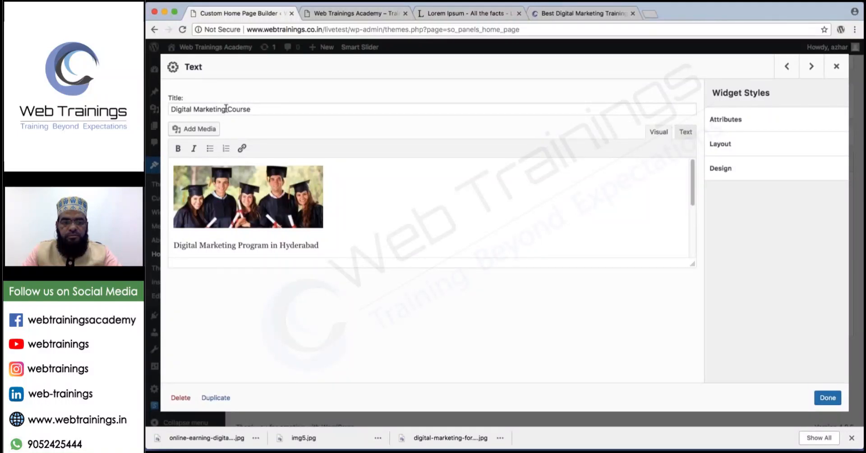
drag(226, 108, 171, 109)
text(Web Designing)
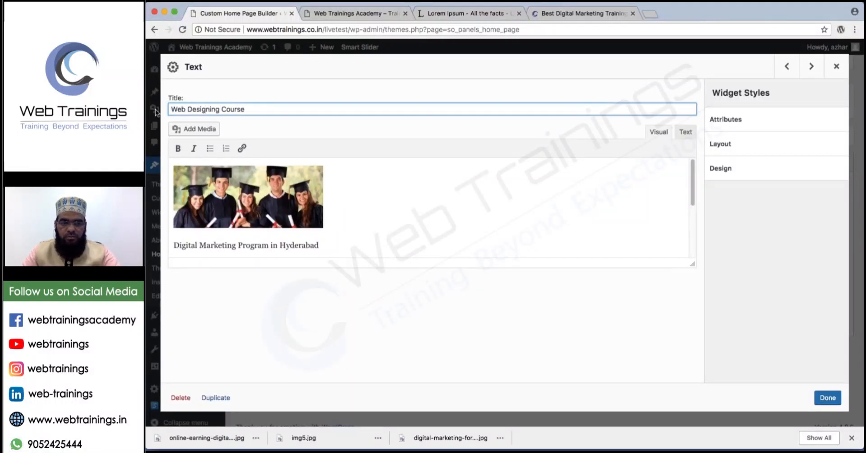
click(213, 169)
key(BackSpace)
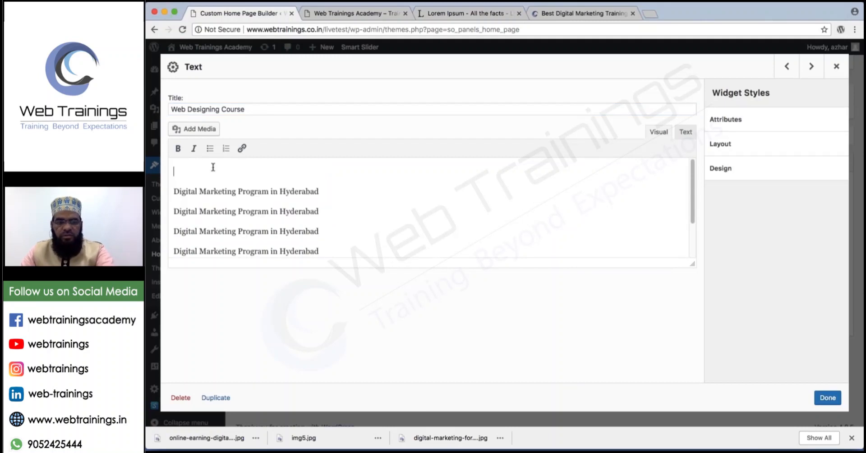
Upload img5.jpg, insert it into the Web Designing Course widget, and save the widget.
click(188, 135)
click(287, 87)
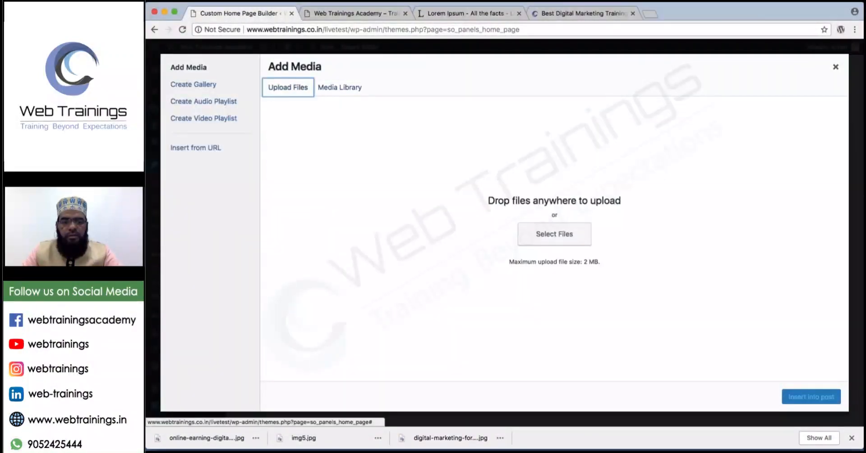
click(548, 229)
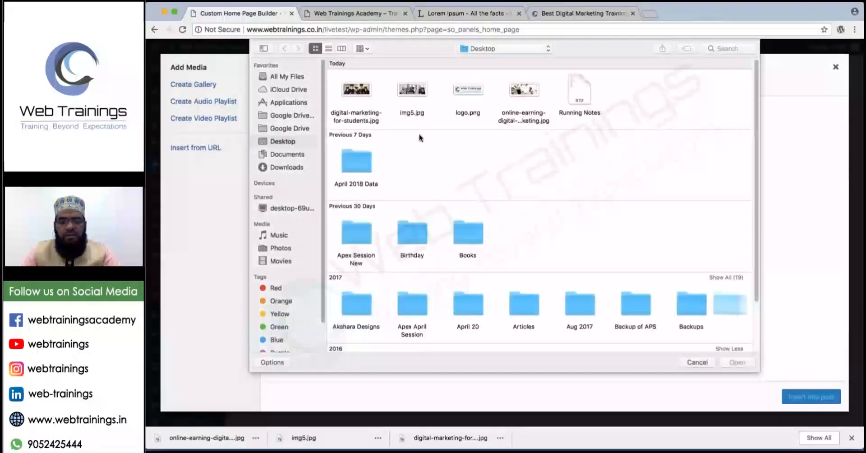
click(410, 91)
double_click(410, 91)
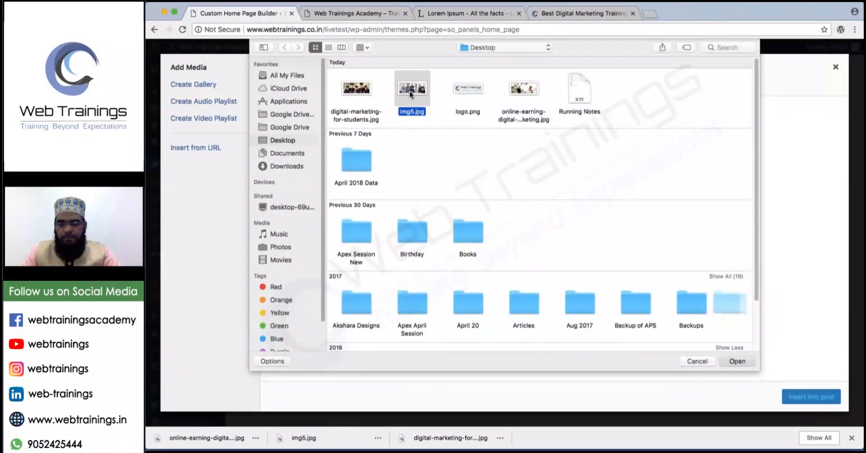
click(806, 397)
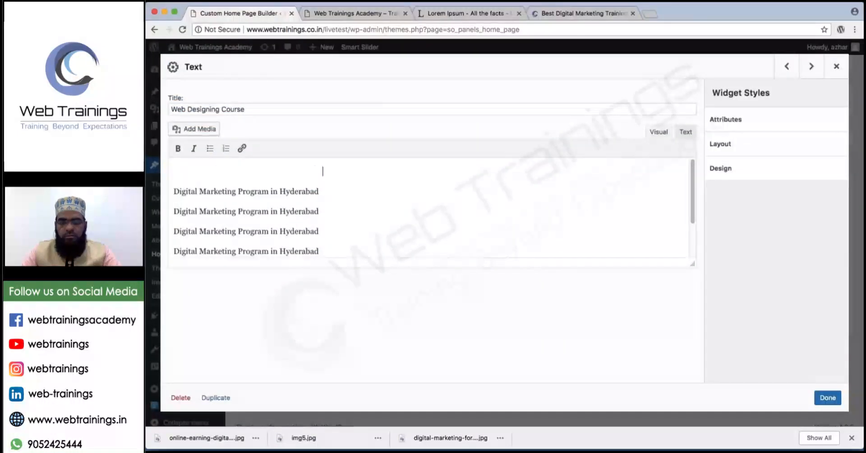
click(828, 397)
Retitle the third course widget SEO Course and delete its old image.
click(771, 262)
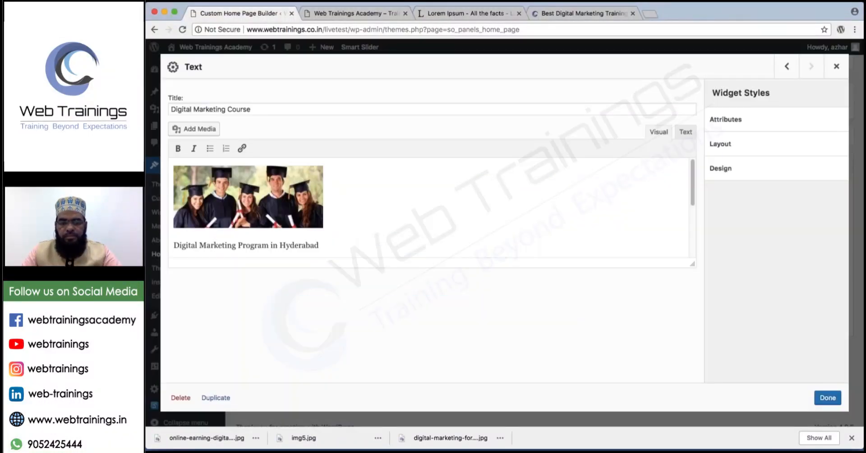
drag(258, 108, 171, 109)
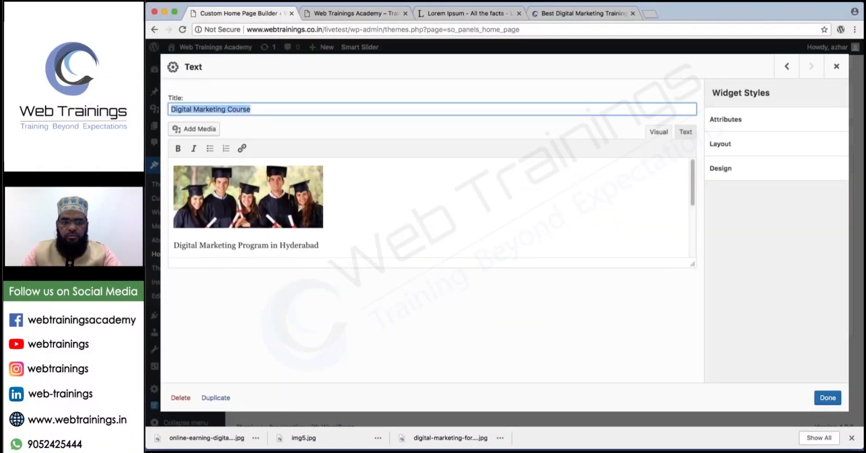
text(SEO)
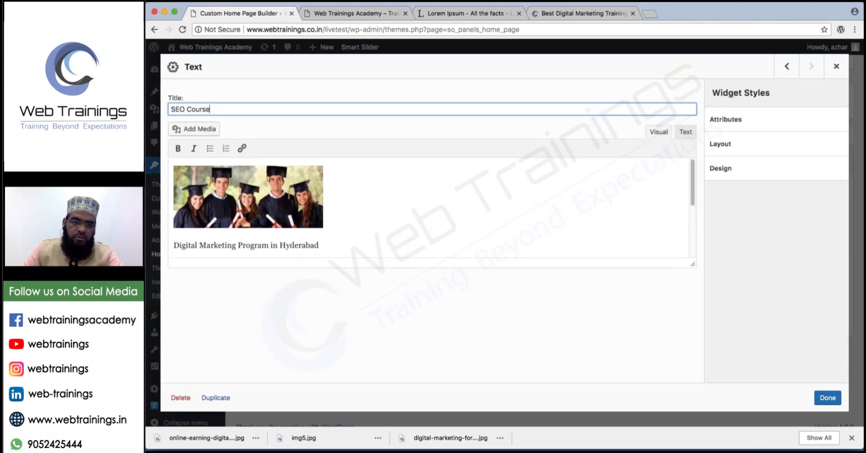
click(225, 199)
key(BackSpace)
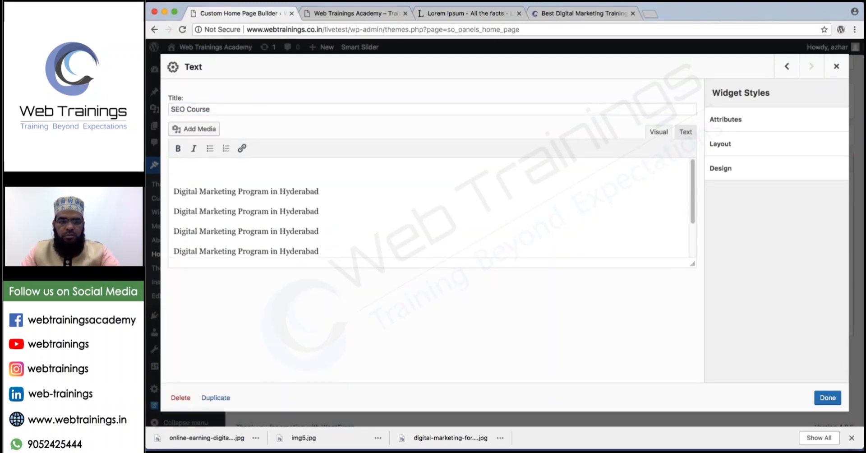
Upload and insert online-earning-digital-marketing.jpg, then save the widget and the home page.
click(185, 129)
click(293, 93)
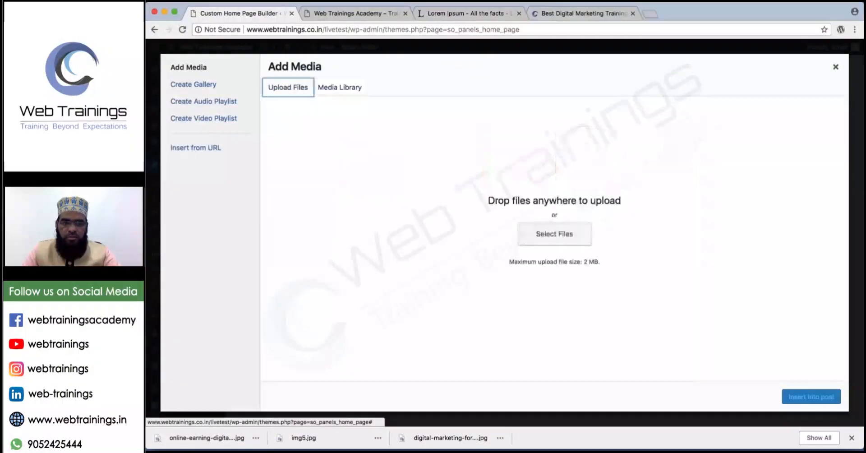
click(553, 234)
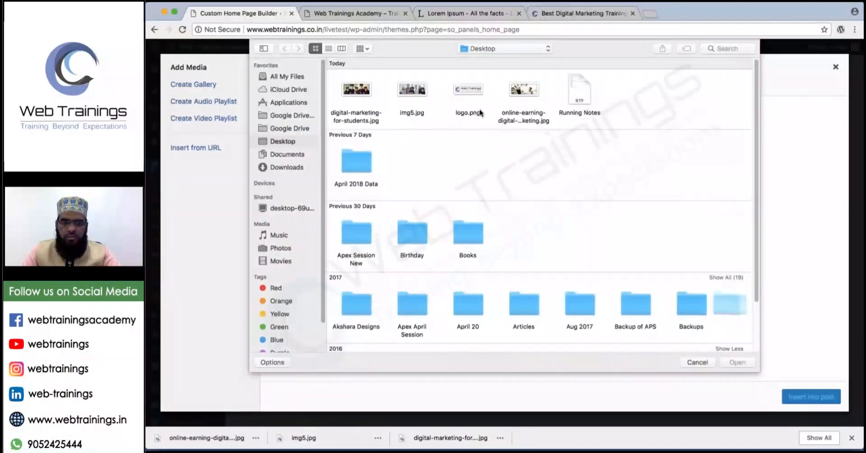
click(533, 115)
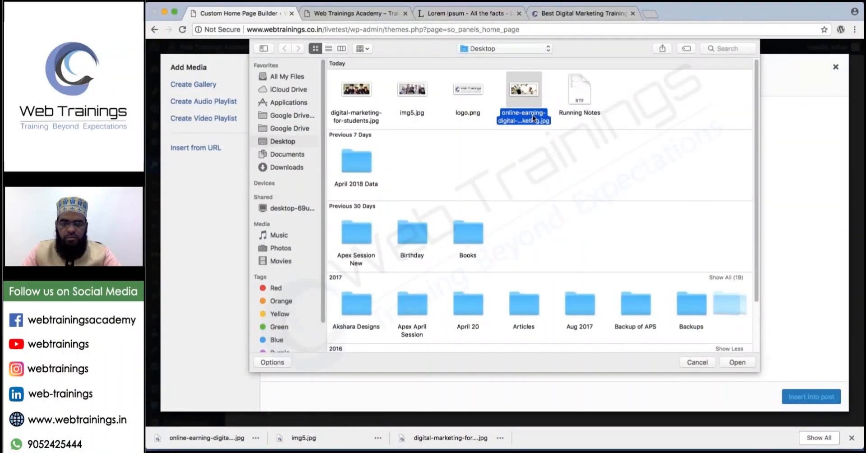
double_click(533, 114)
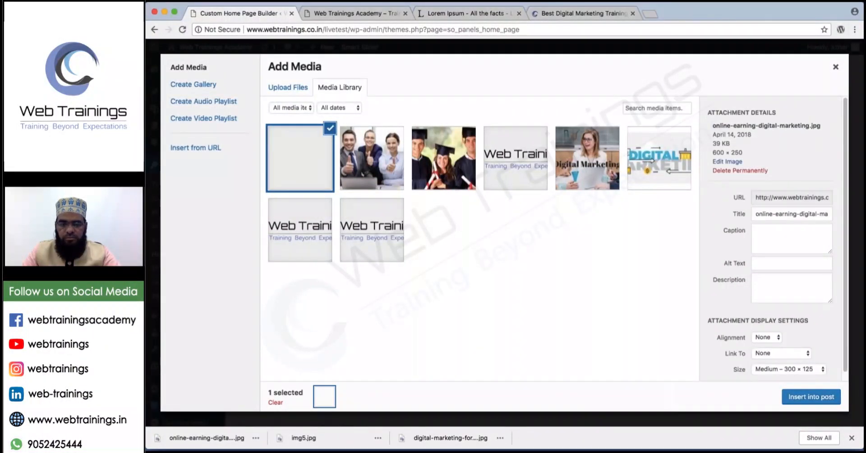
click(805, 397)
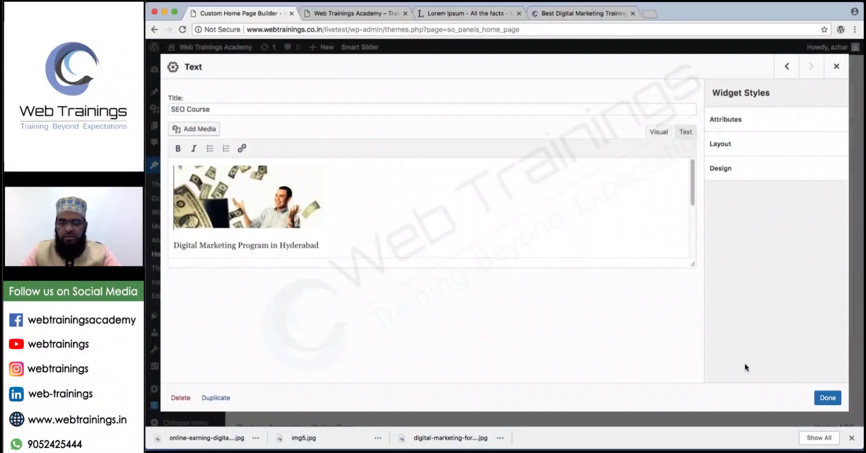
click(833, 399)
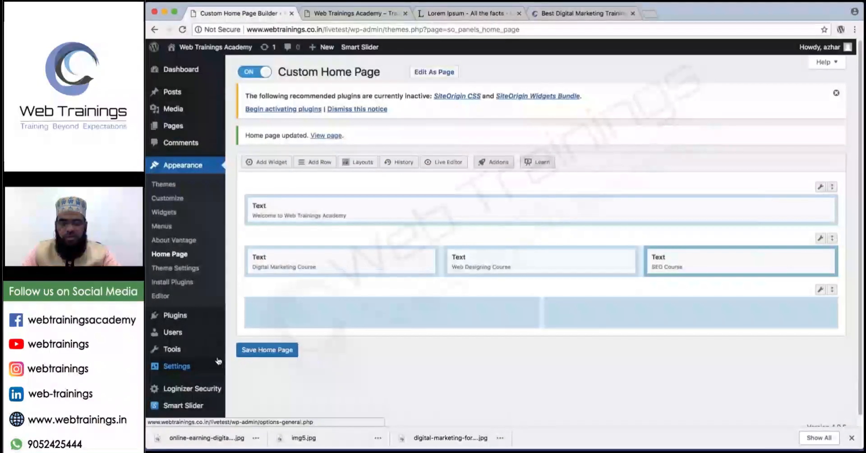
click(260, 351)
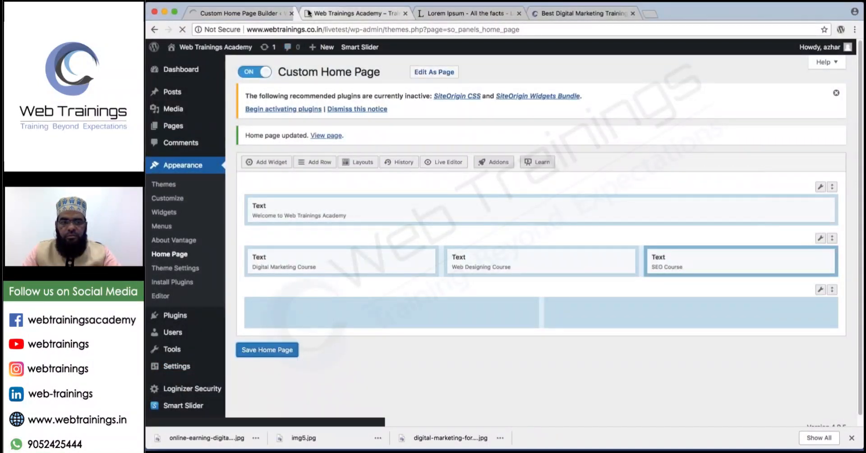
Reload the live home page and scroll to the Digital Marketing, Web Designing and SEO Course blocks.
key(Return)
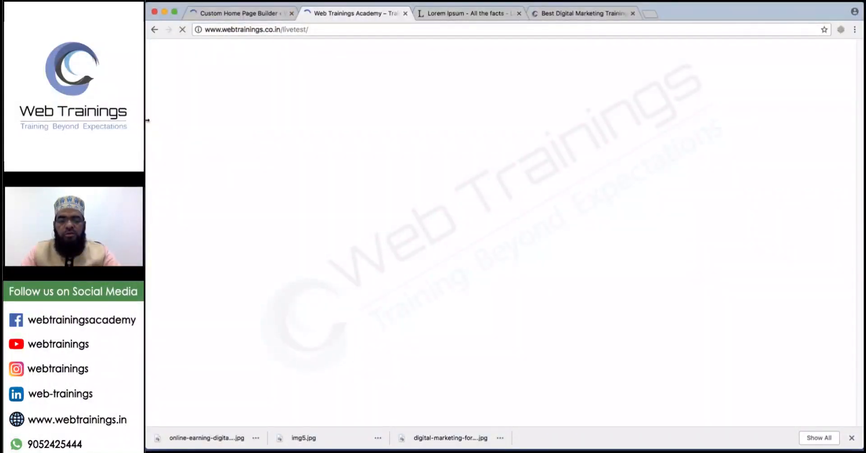
scroll(402, 288, down, 5)
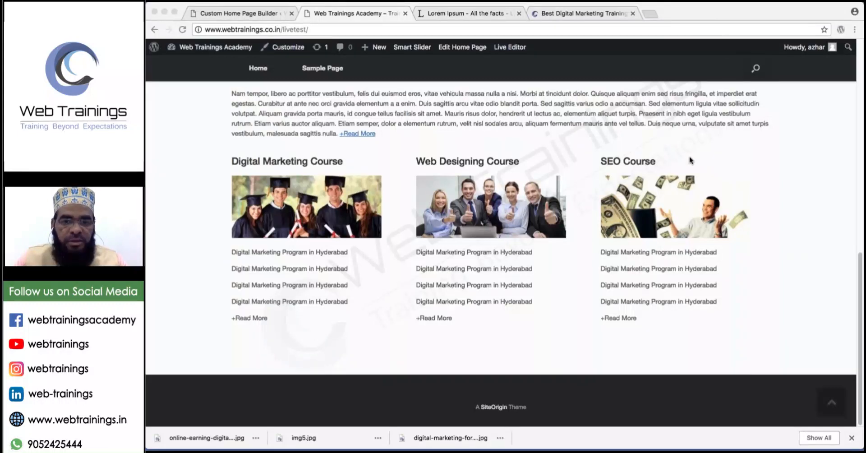
click(617, 15)
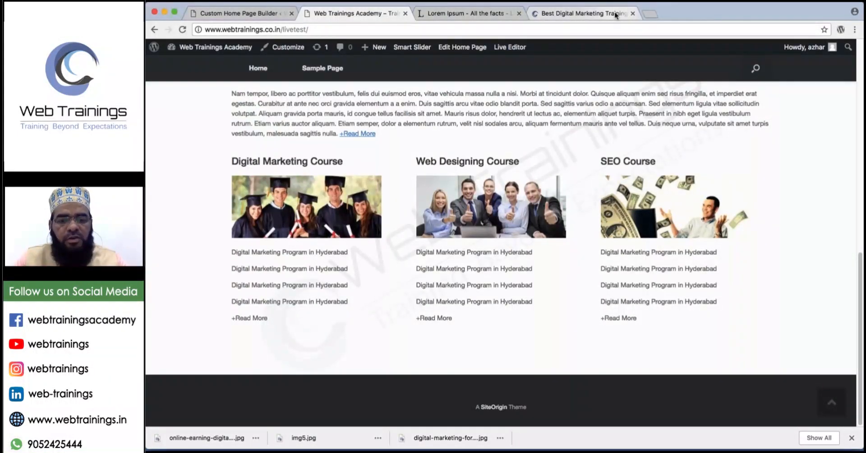
click(617, 15)
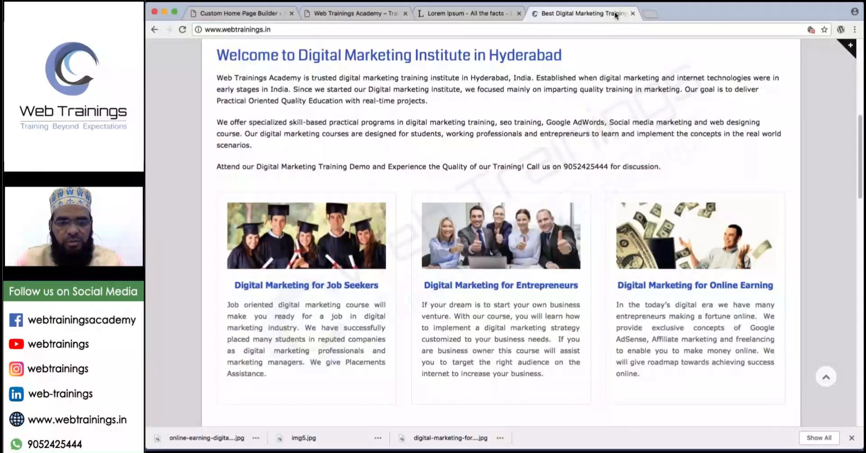
scroll(552, 283, down, 2)
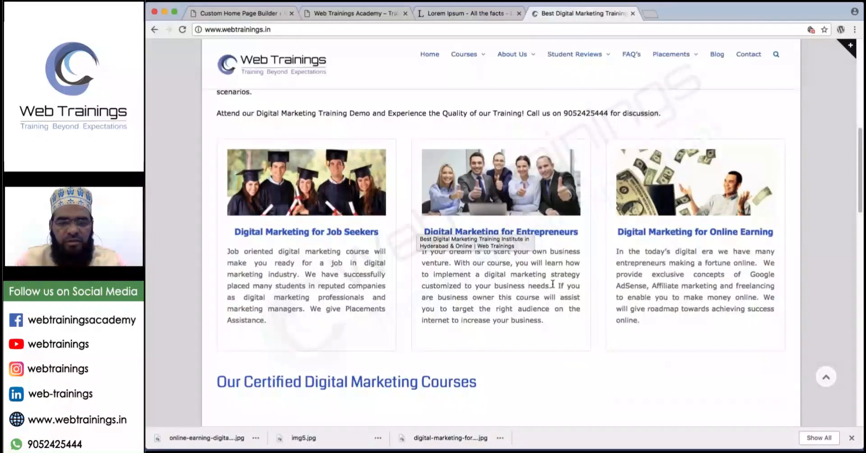
scroll(552, 284, down, 1)
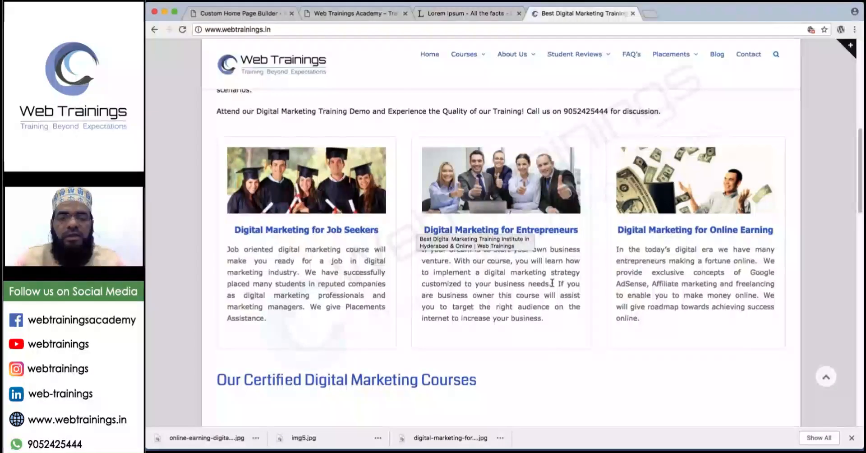
scroll(553, 283, down, 5)
drag(479, 192, 267, 185)
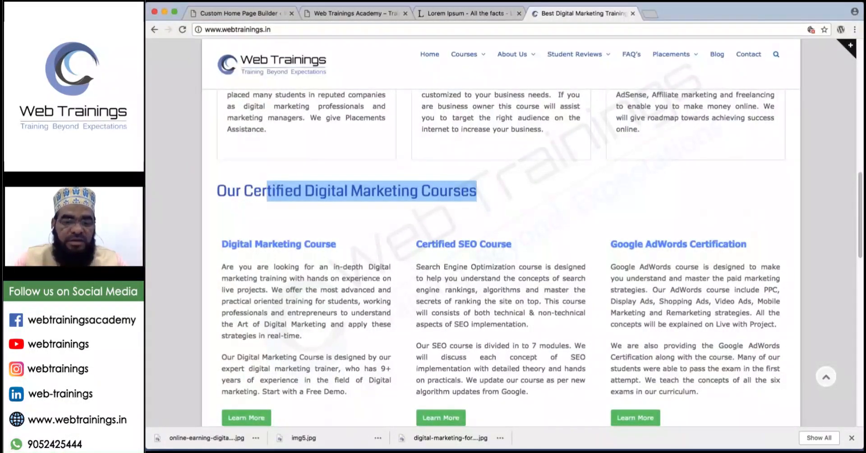
scroll(444, 341, down, 2)
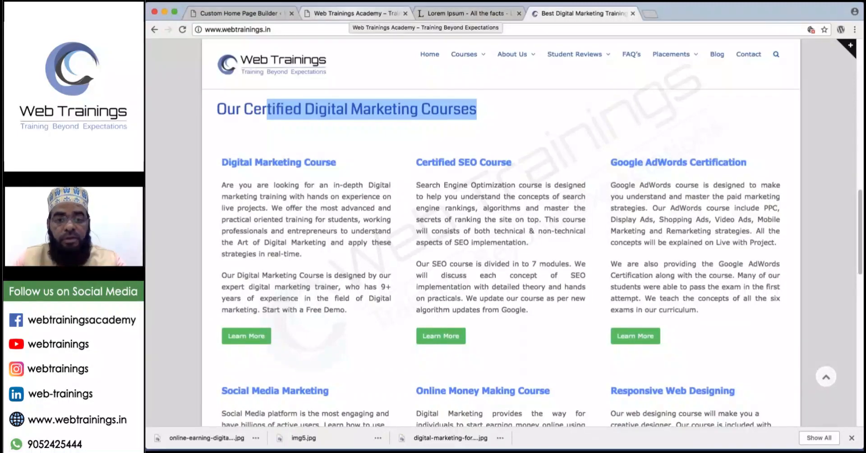
click(351, 14)
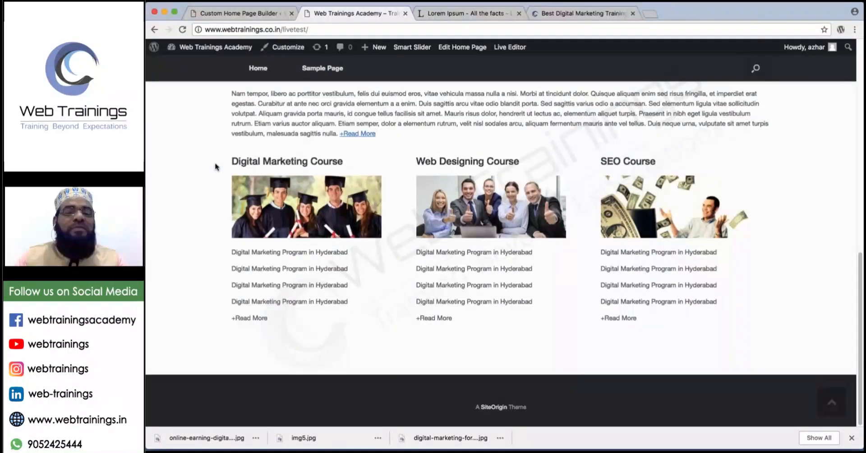
Back in the builder, add a Text widget to the empty left cell of the last row.
click(228, 15)
click(343, 13)
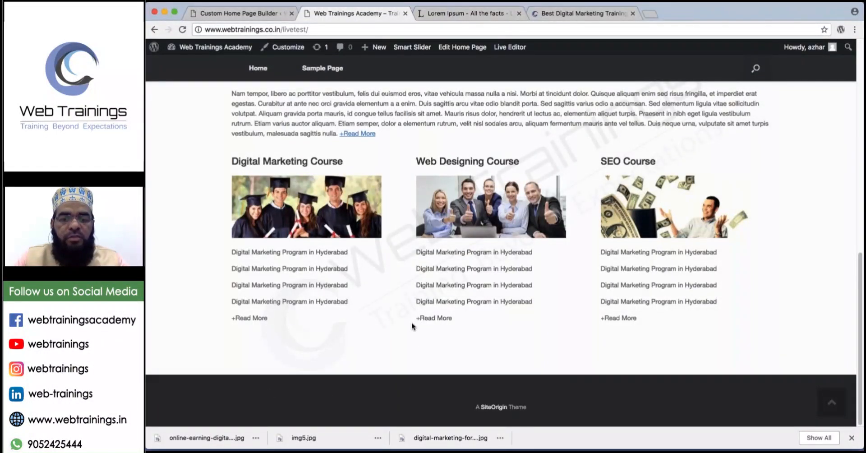
click(260, 17)
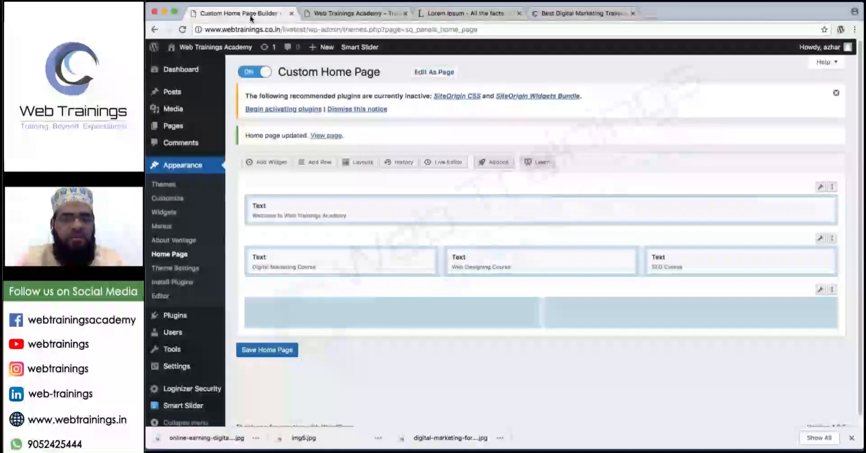
click(422, 302)
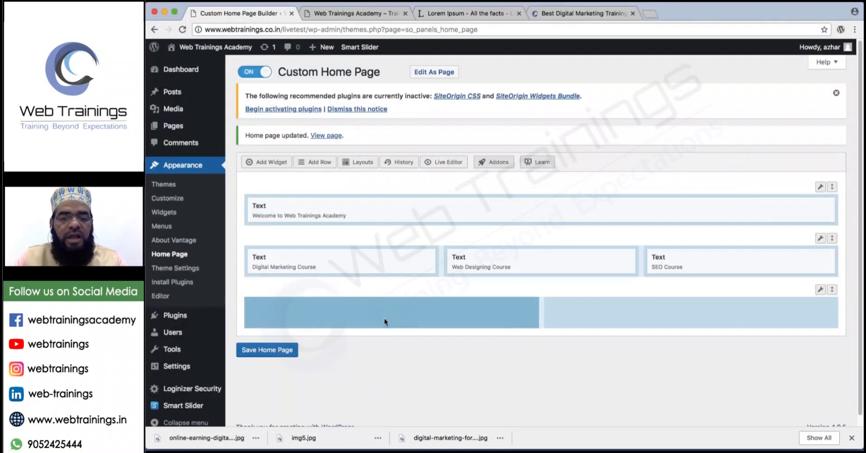
click(266, 163)
mouse_move(465, 314)
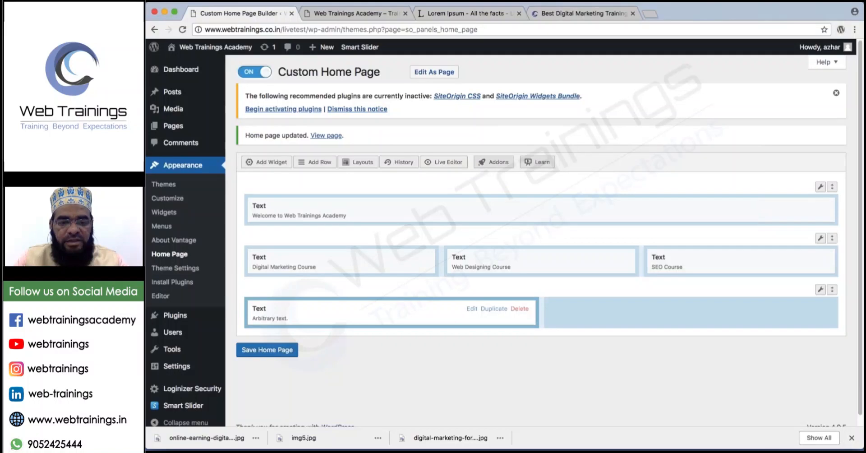
click(472, 309)
Title the widget Testimonials and enter the 'This is a very good book' quote with the reviewer's name.
click(289, 111)
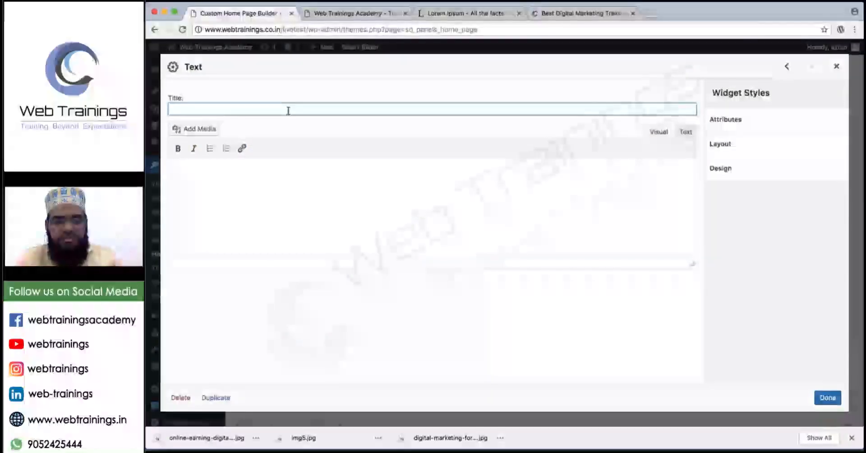
text(Testioni)
key(BackSpace)
key(BackSpace)
key(BackSpace)
key(BackSpace)
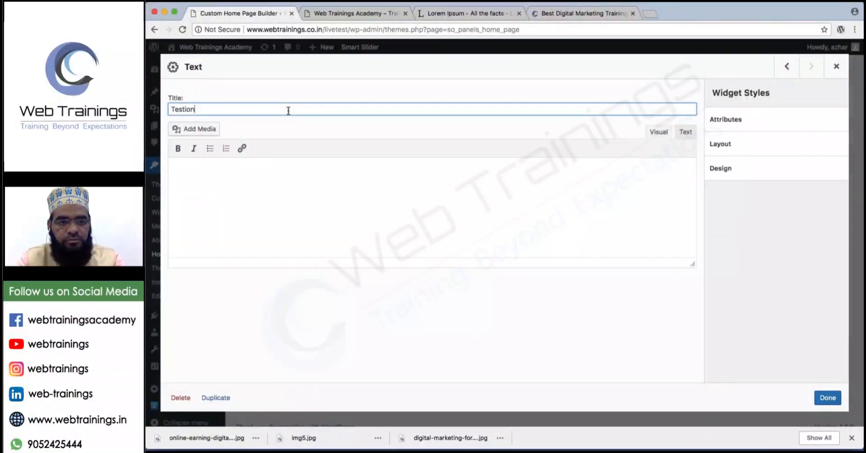
text(imonials)
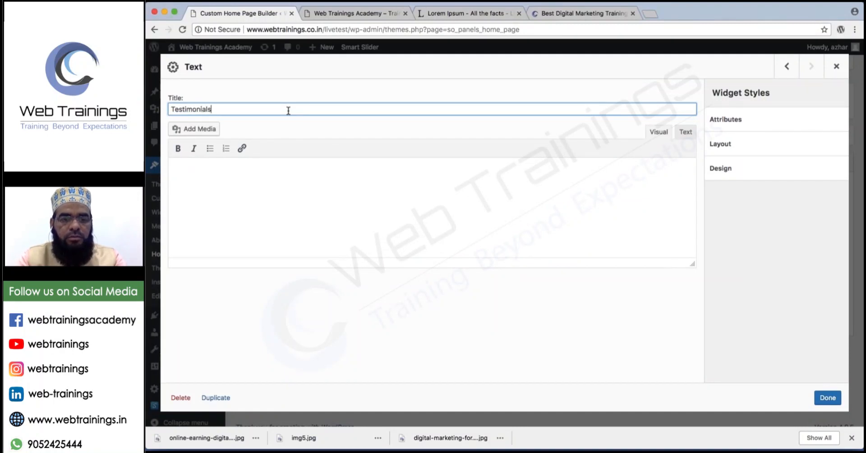
click(356, 187)
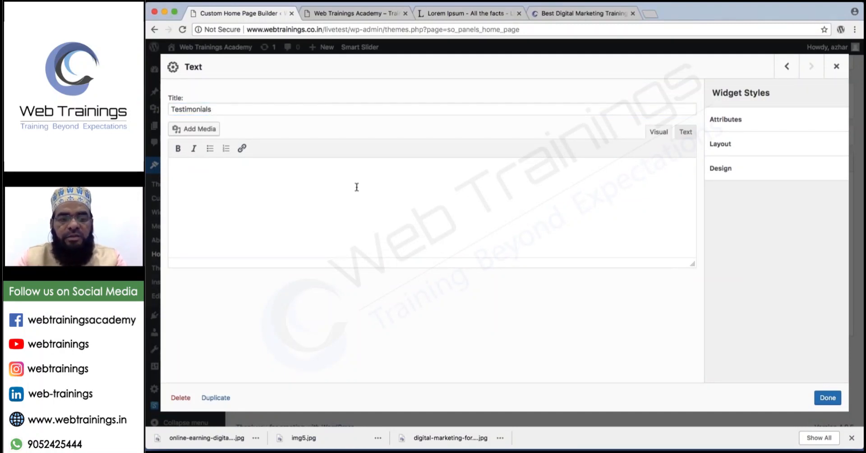
text("This is a)
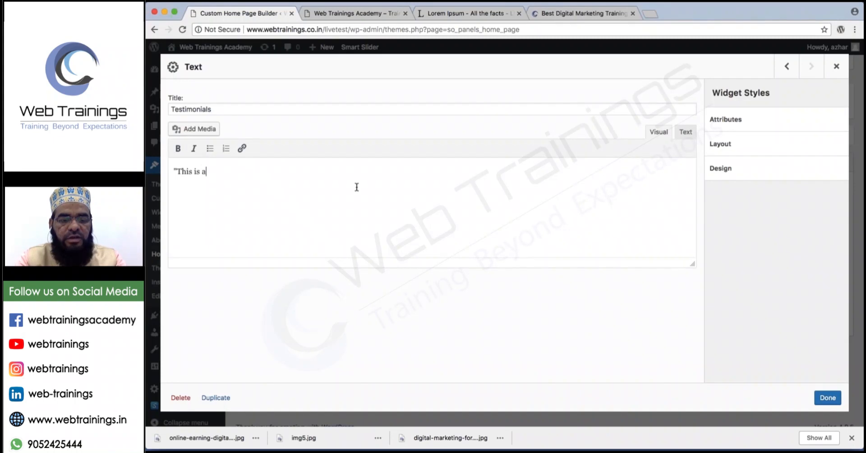
text( very good b)
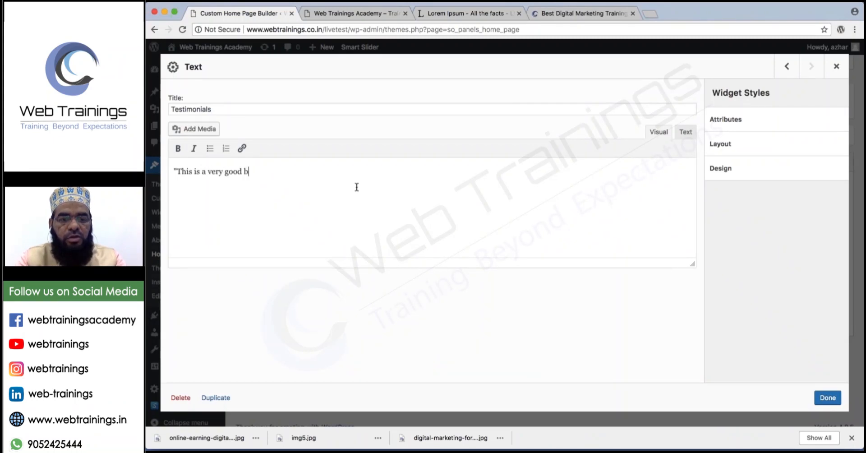
text(ook.)
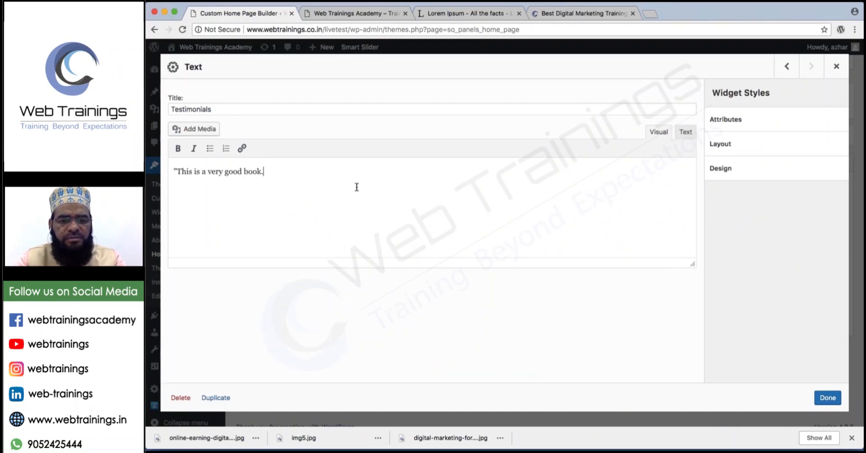
text( .....)
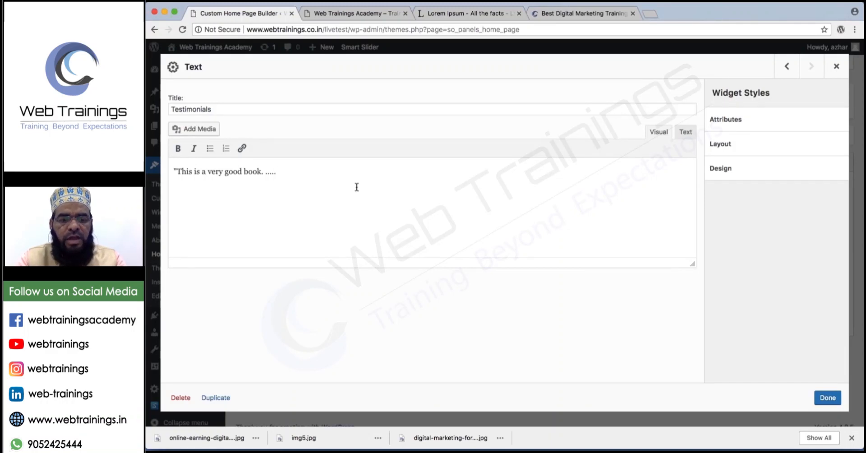
text(Digital Marketing Program in Hyderabad)
text(Digital Marketing Program in Hyderabad)
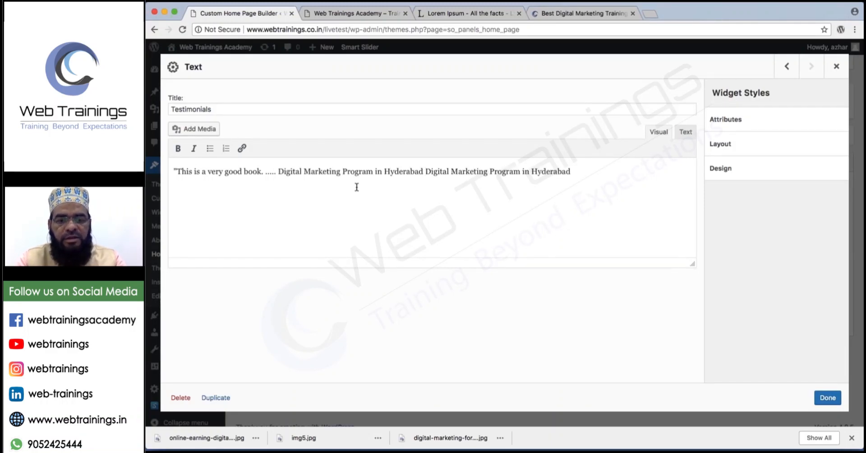
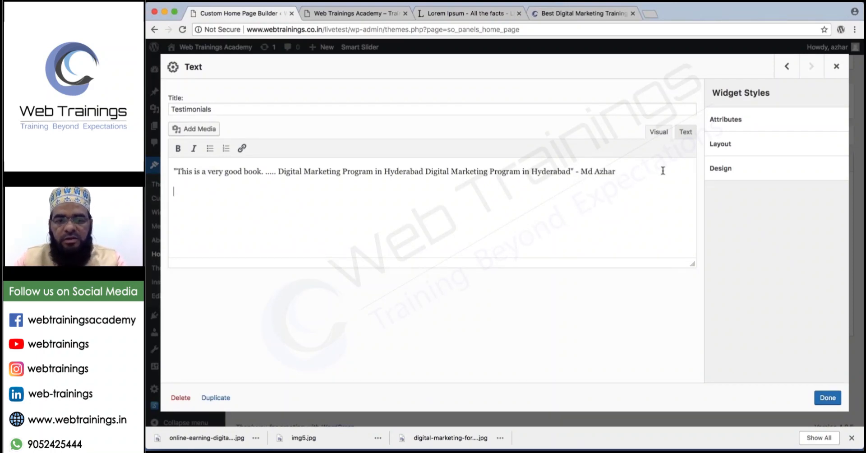
Repeat the quote line so the widget holds three copies, and close the editor.
drag(662, 171, 174, 172)
key(ctrl+c)
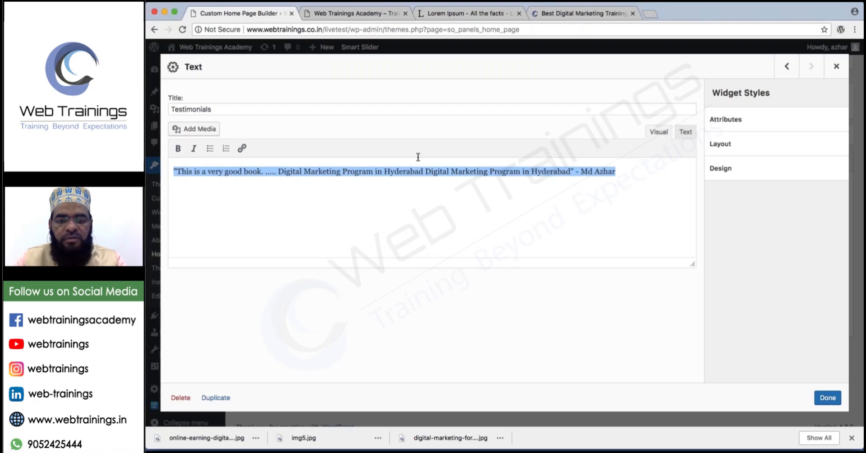
click(637, 175)
key(Return)
key(ctrl+v)
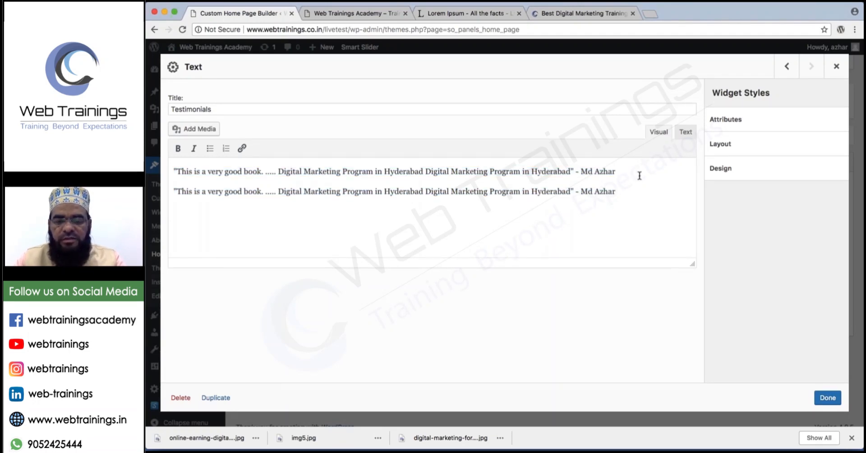
key(Return)
key(ctrl+v)
click(828, 398)
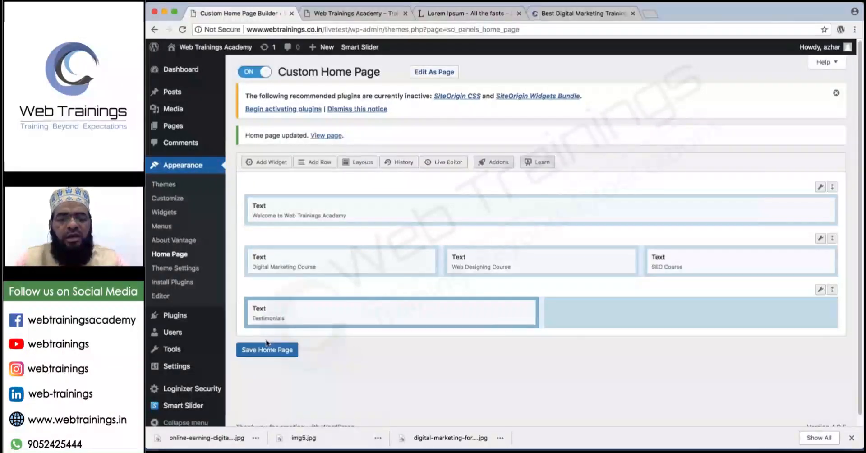
click(264, 350)
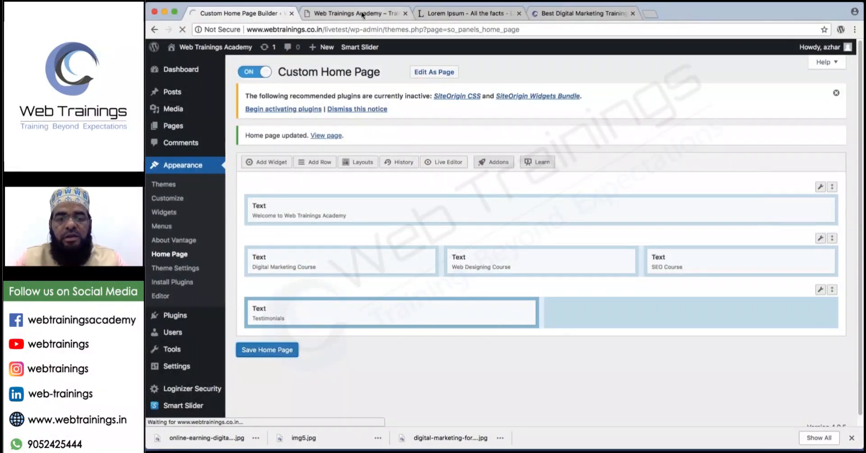
click(354, 14)
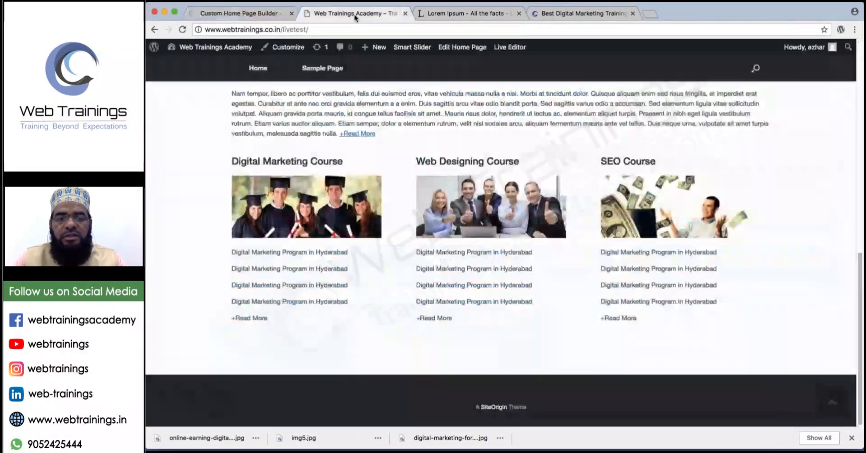
click(182, 30)
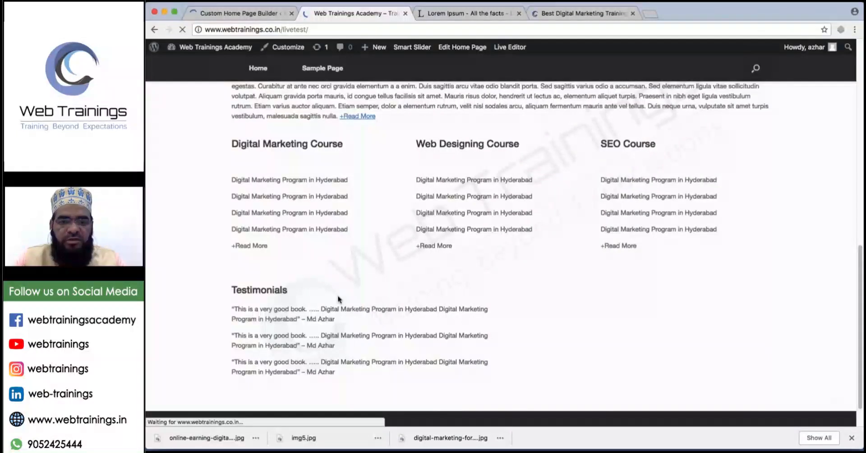
double_click(329, 367)
scroll(295, 318, down, 2)
triple_click(295, 318)
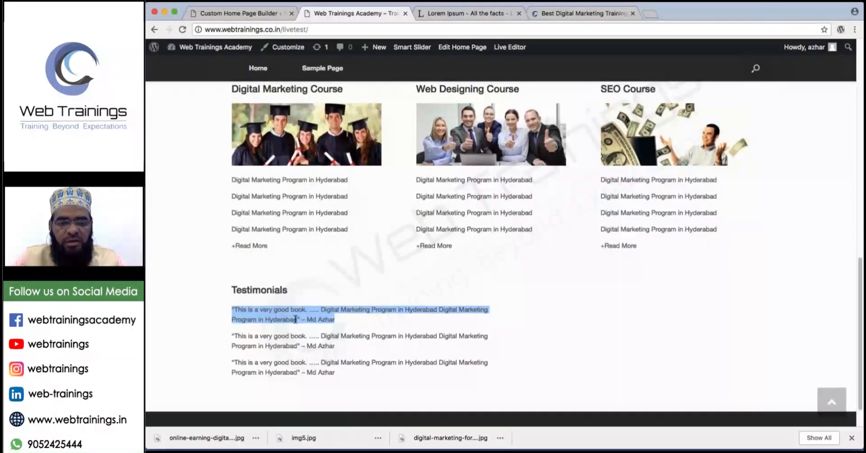
scroll(342, 255, down, 1)
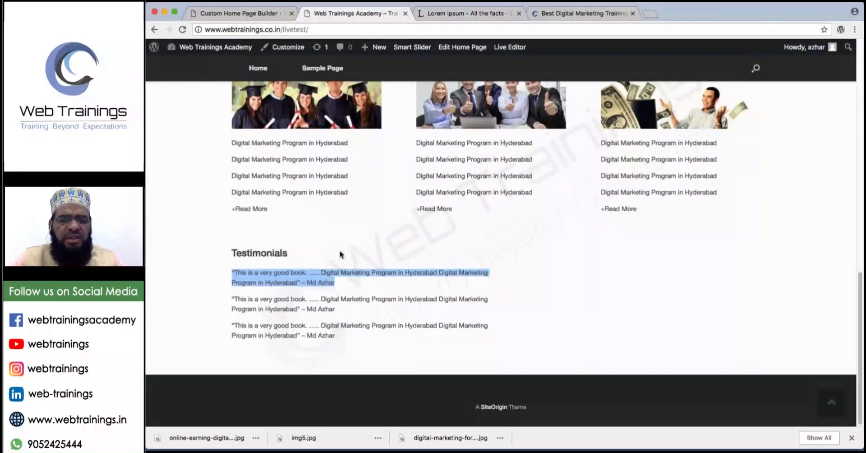
scroll(341, 255, up, 1)
scroll(342, 254, down, 1)
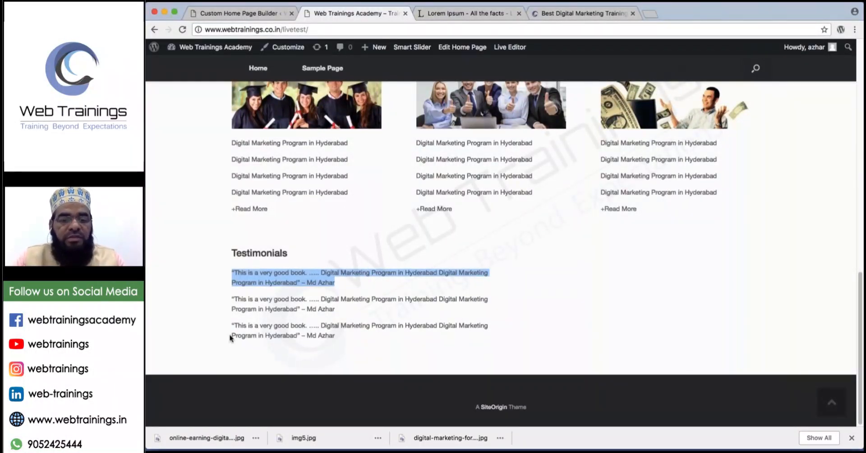
mouse_move(233, 263)
mouse_down()
mouse_move(480, 261)
mouse_move(486, 332)
mouse_move(228, 356)
mouse_move(227, 288)
mouse_move(246, 262)
mouse_up()
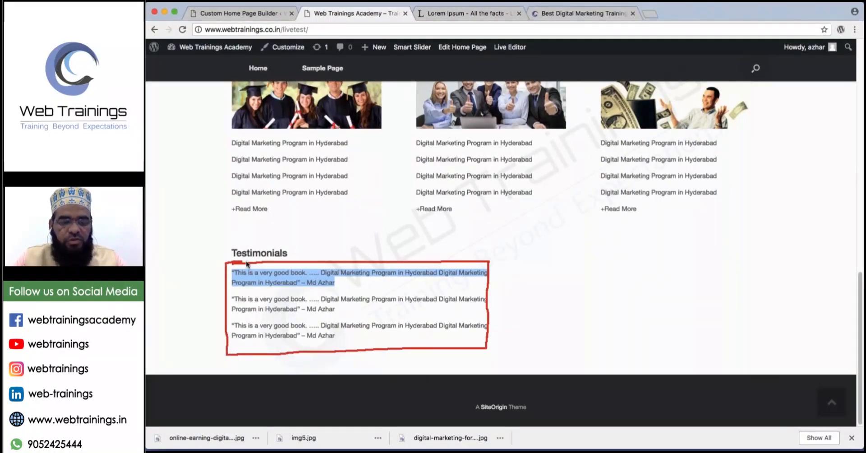
mouse_move(218, 298)
mouse_down()
mouse_move(207, 309)
mouse_move(217, 308)
mouse_up()
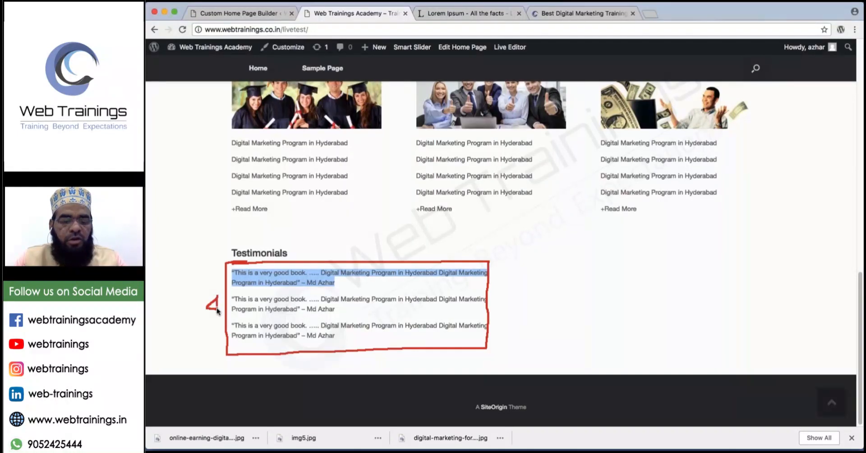
drag(498, 287, 499, 307)
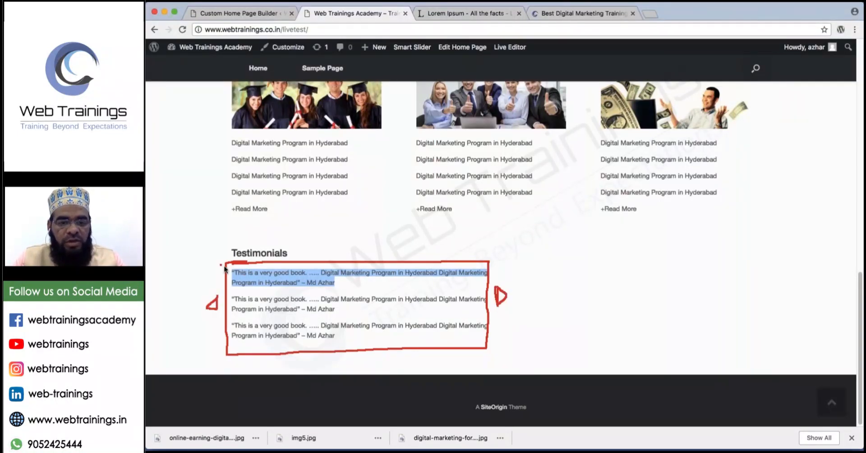
drag(220, 264, 487, 333)
drag(470, 266, 265, 343)
mouse_move(341, 271)
mouse_down()
mouse_move(336, 288)
mouse_move(351, 292)
mouse_up()
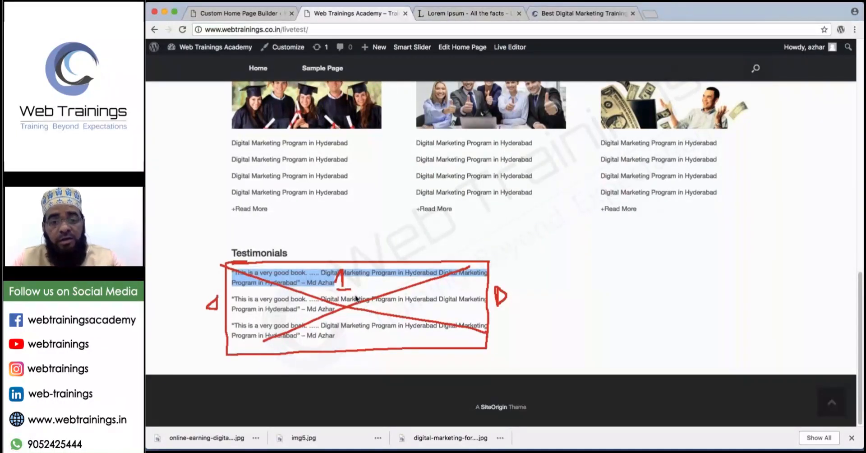
mouse_move(356, 363)
mouse_down()
mouse_move(368, 369)
mouse_move(359, 378)
mouse_move(357, 348)
mouse_up()
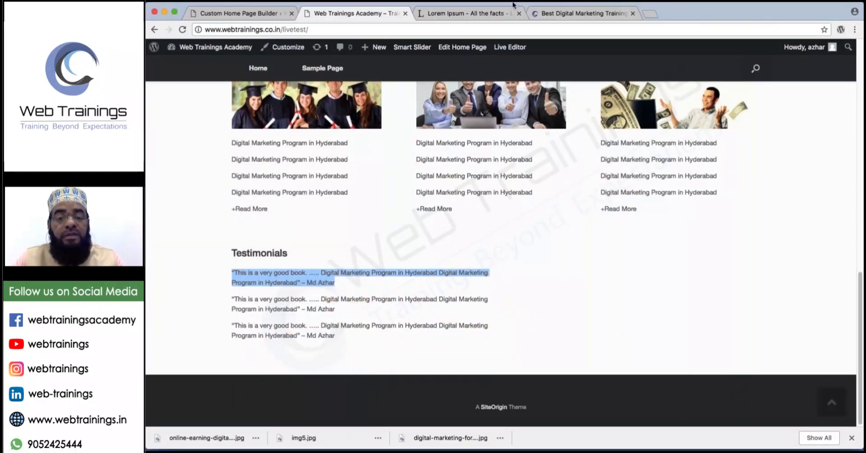
click(251, 17)
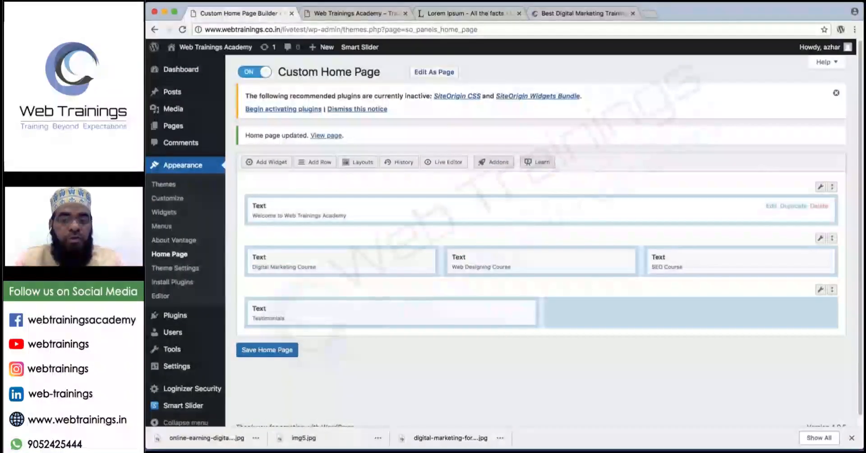
Delete the Testimonials text widget and save the home page layout.
click(520, 310)
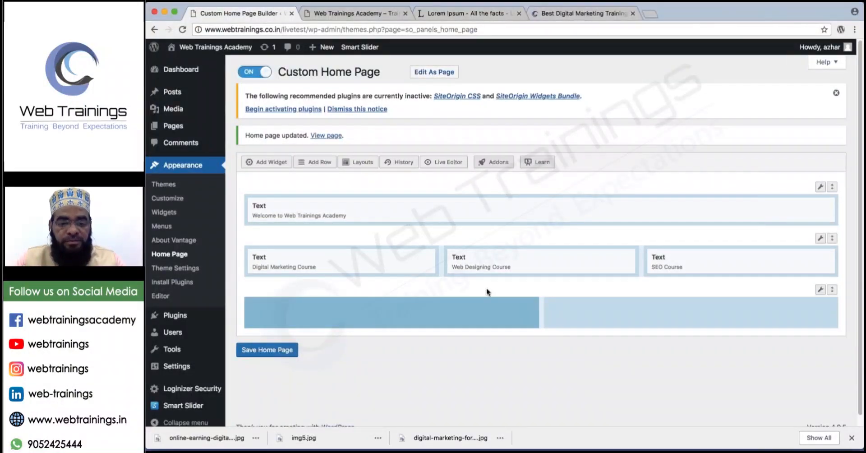
click(276, 356)
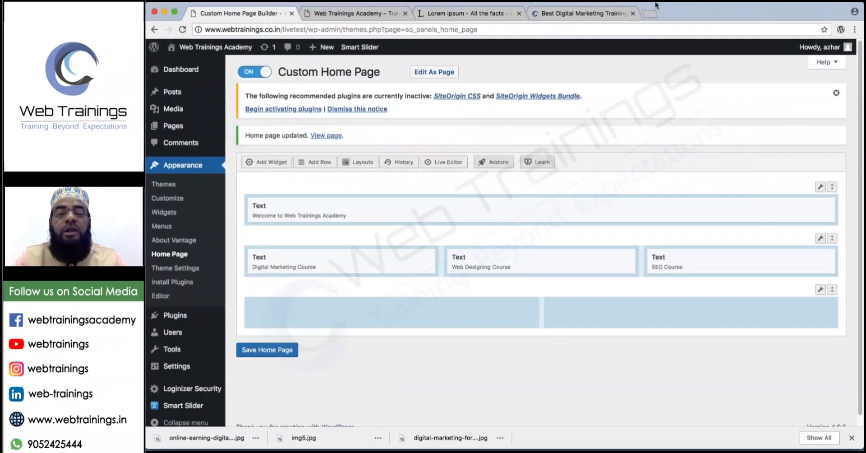
click(462, 14)
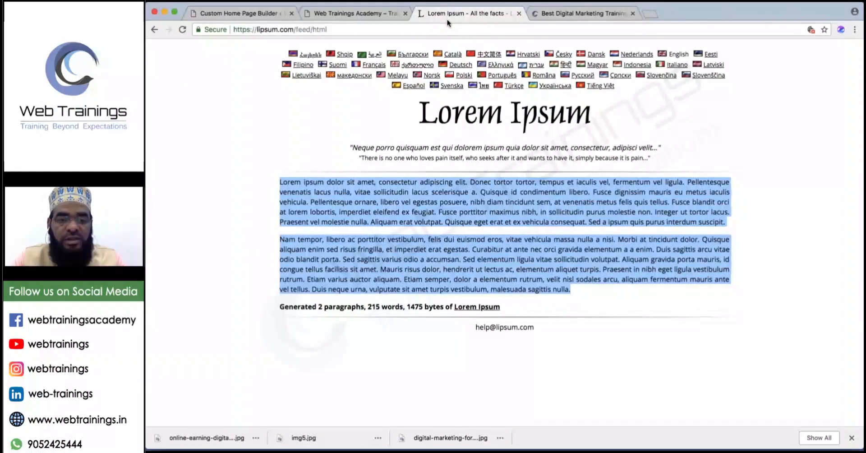
Select the address bar on the lipsum.com tab to start a new search.
click(447, 29)
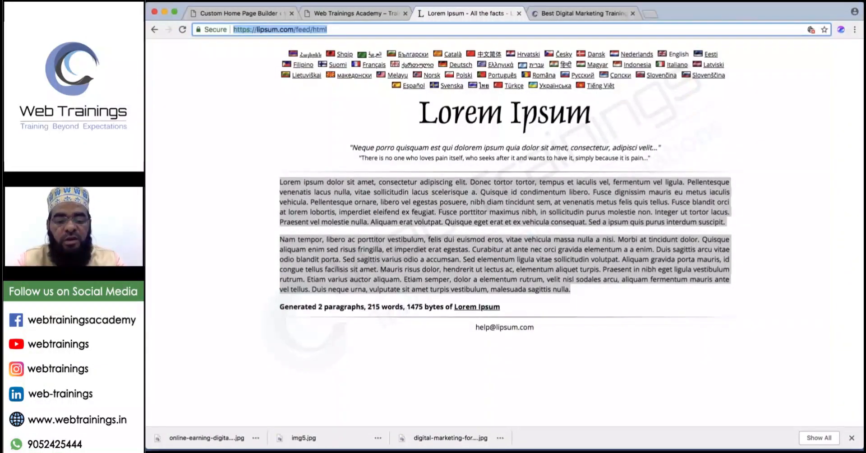
Search for 'testimonial plugins in wordpress' and open the WinningWP article.
text(te)
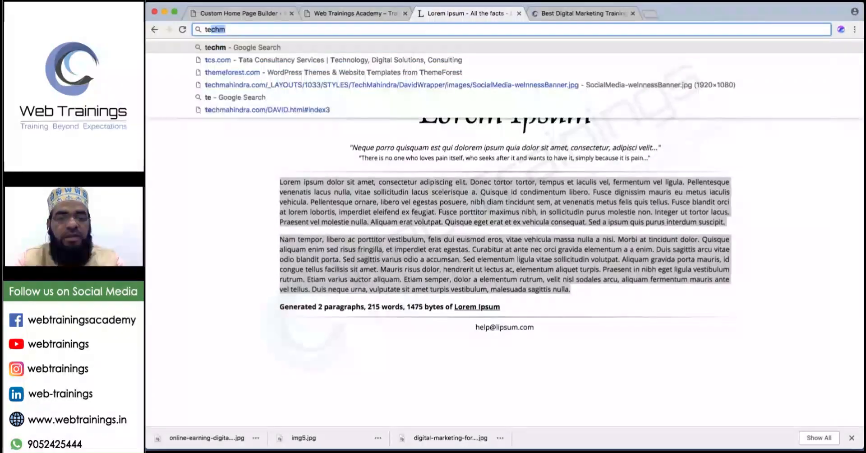
text(stimonial plugi)
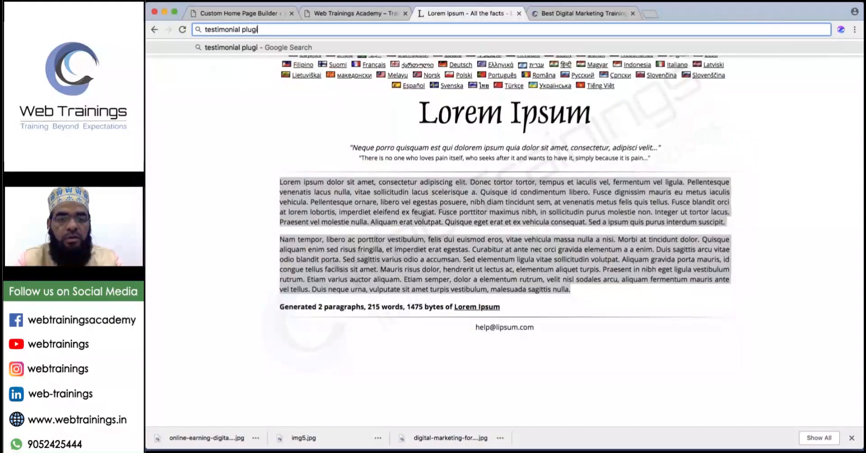
text(ns in wordpress)
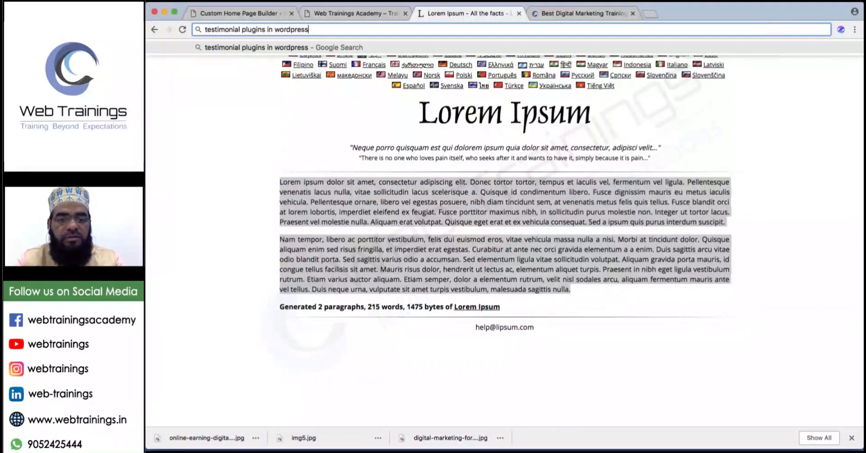
key(Return)
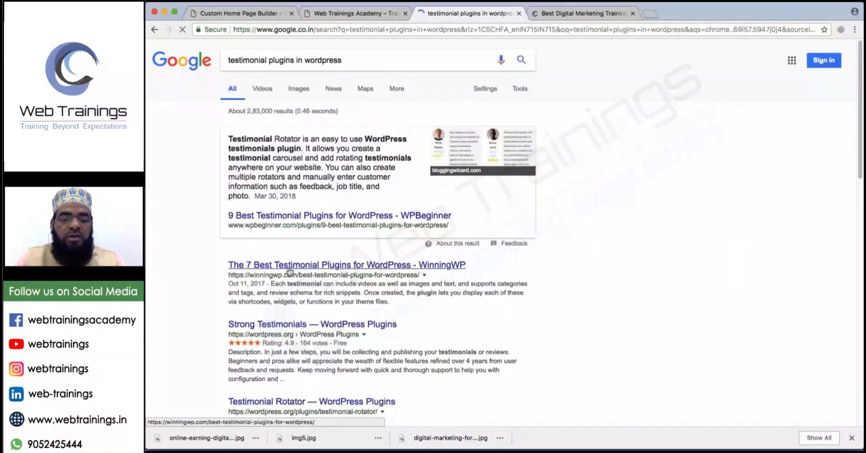
scroll(300, 269, down, 1)
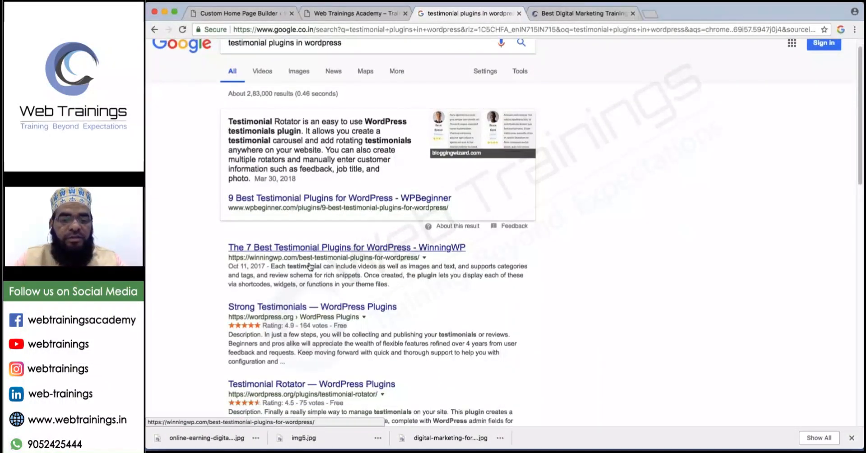
scroll(313, 262, down, 5)
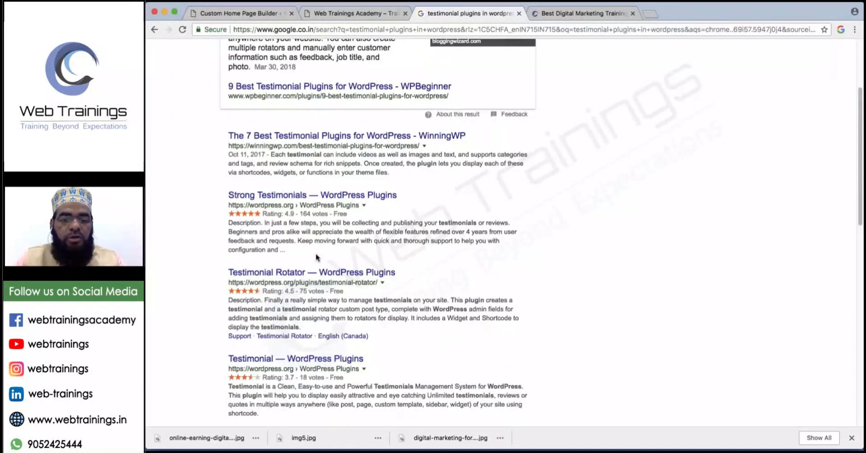
scroll(316, 258, up, 5)
click(402, 247)
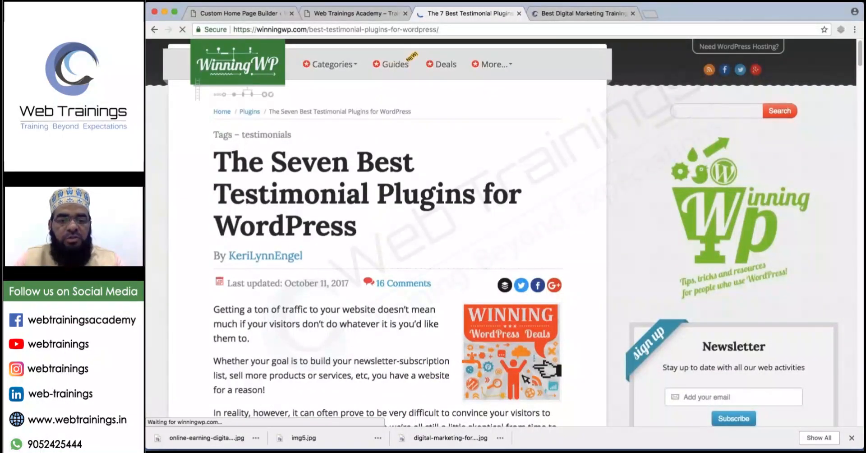
Read through the article past Easy Testimonials to the Testimonials Widget review, then close it.
scroll(375, 232, down, 6)
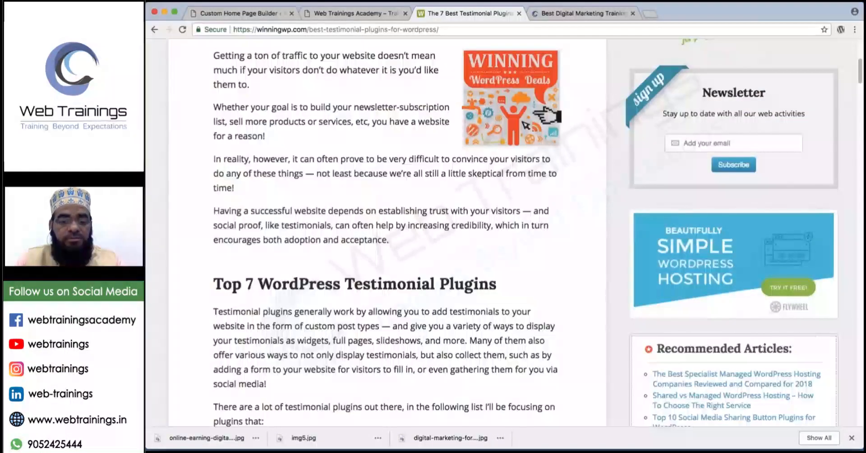
scroll(291, 132, down, 9)
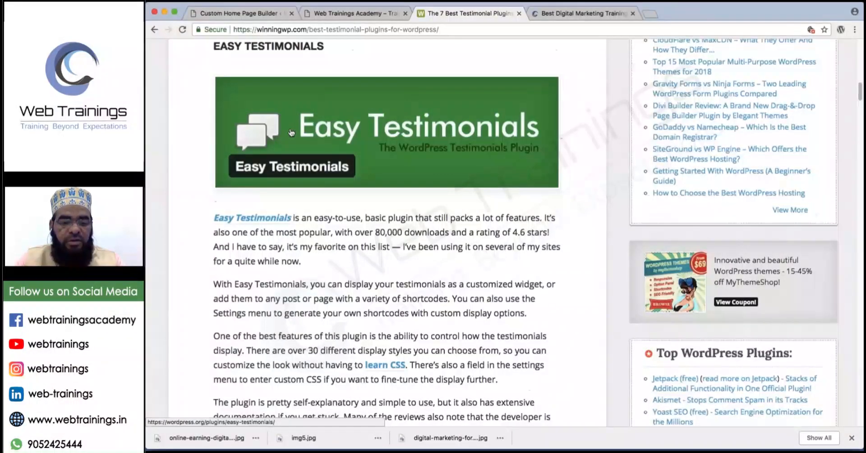
scroll(291, 132, down, 4)
drag(352, 55, 360, 174)
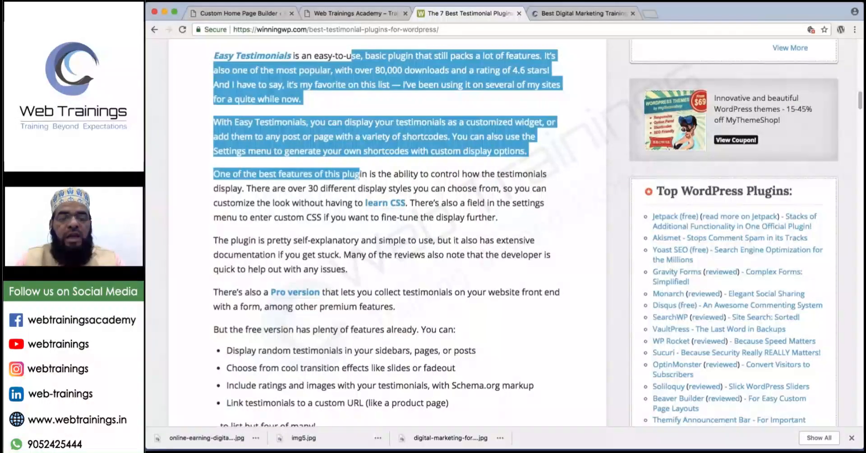
scroll(340, 243, down, 8)
drag(227, 145, 338, 144)
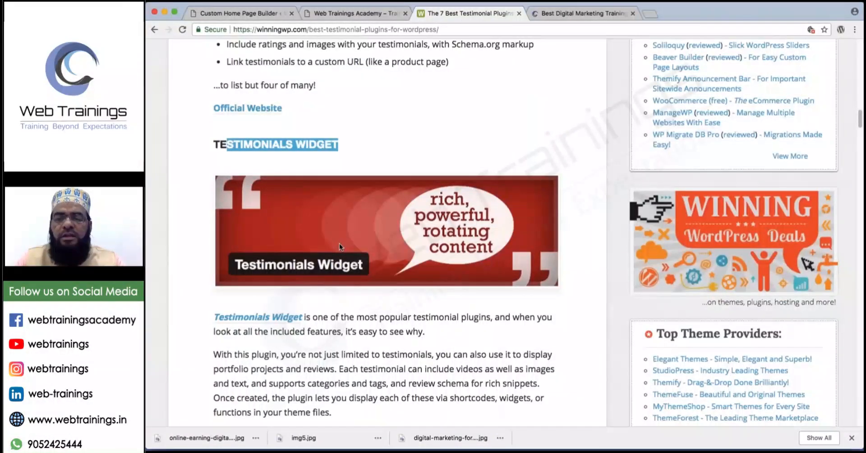
scroll(339, 243, down, 1)
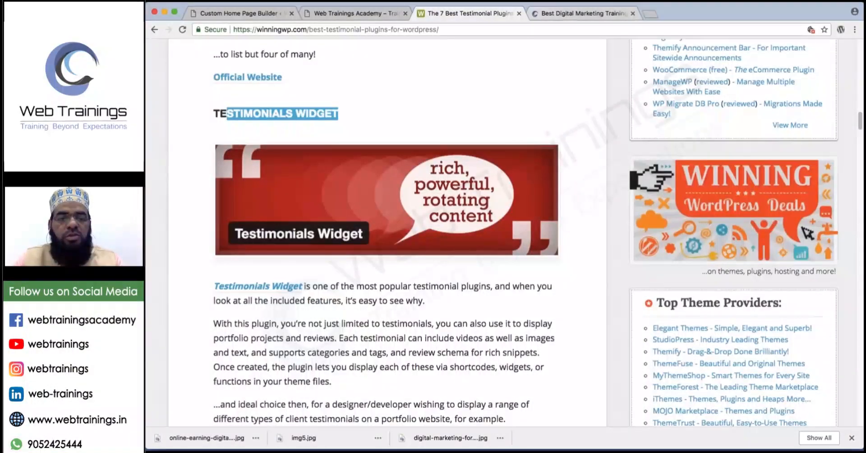
key(super+w)
Search Plugins > Add New for 'easy testimonial', then install and activate Easy Testimonials.
click(264, 13)
mouse_move(192, 318)
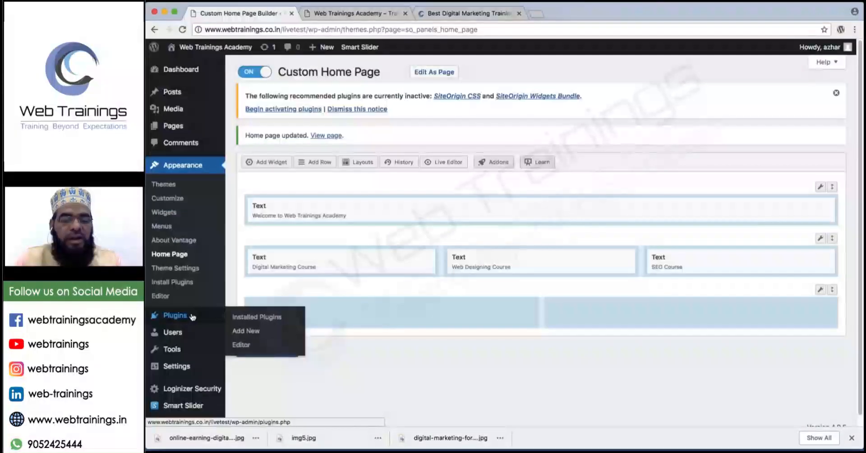
click(245, 333)
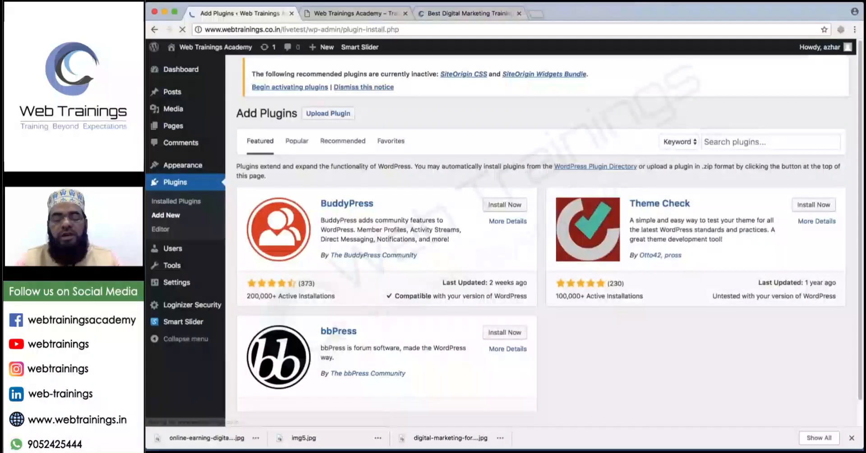
text(easy testimon)
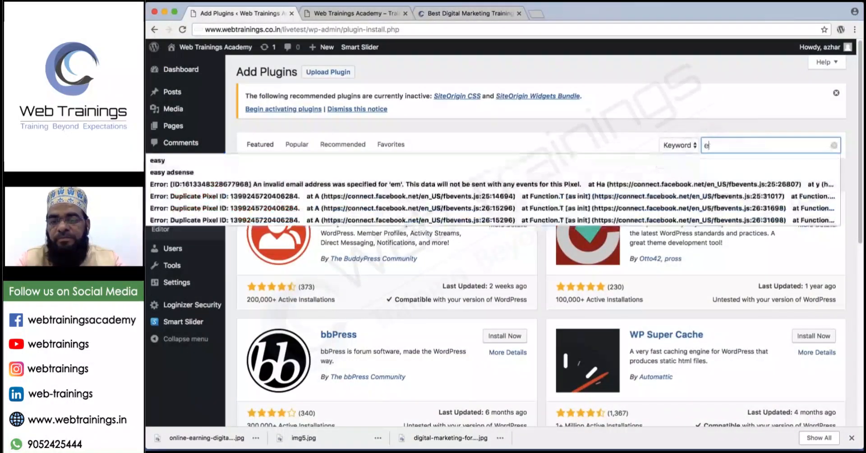
text(ial)
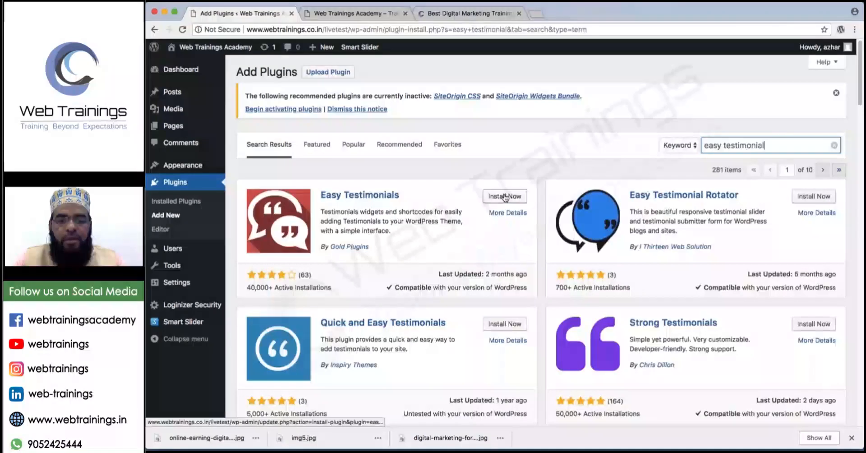
click(505, 197)
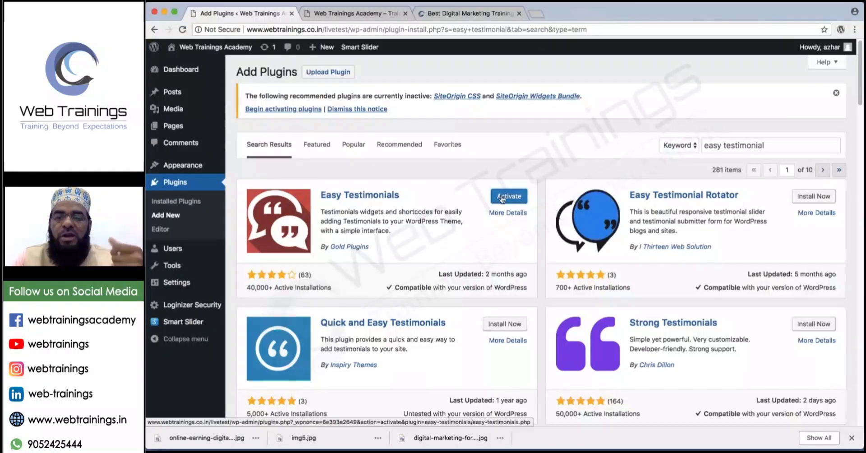
click(503, 197)
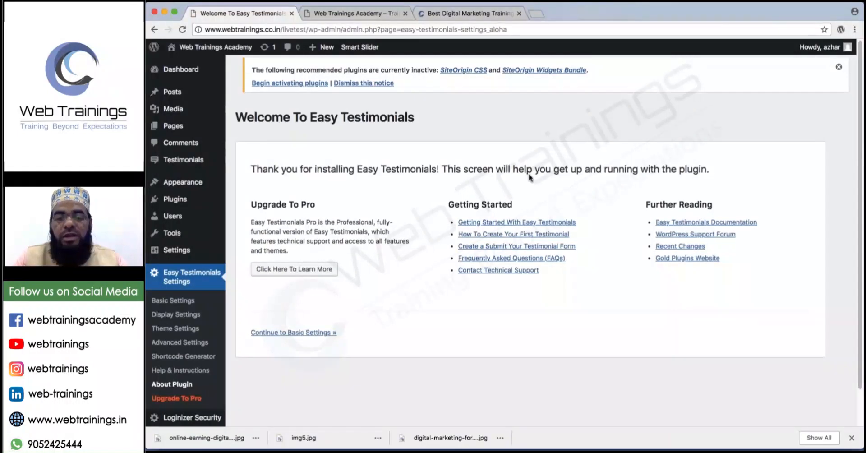
Leave the Easy Testimonials welcome screen for its Basic Settings page.
mouse_move(419, 172)
mouse_down()
mouse_move(449, 241)
mouse_move(433, 246)
mouse_up()
mouse_move(448, 197)
mouse_down()
mouse_move(444, 249)
mouse_move(467, 280)
mouse_move(593, 274)
mouse_move(570, 189)
mouse_move(446, 195)
mouse_up()
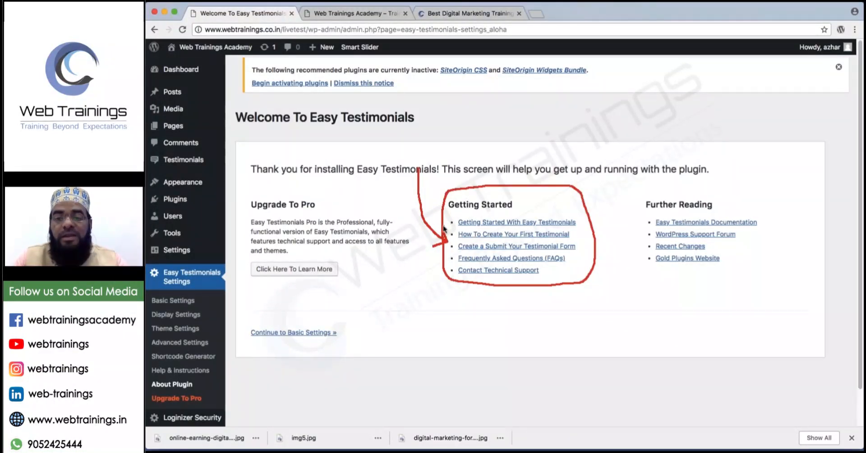
mouse_move(529, 211)
mouse_down()
mouse_move(547, 207)
mouse_move(591, 241)
mouse_move(560, 268)
mouse_up()
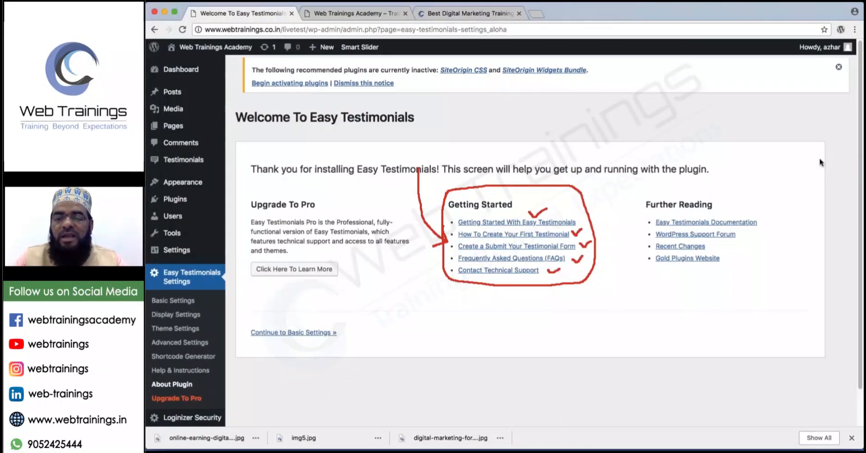
key(Escape)
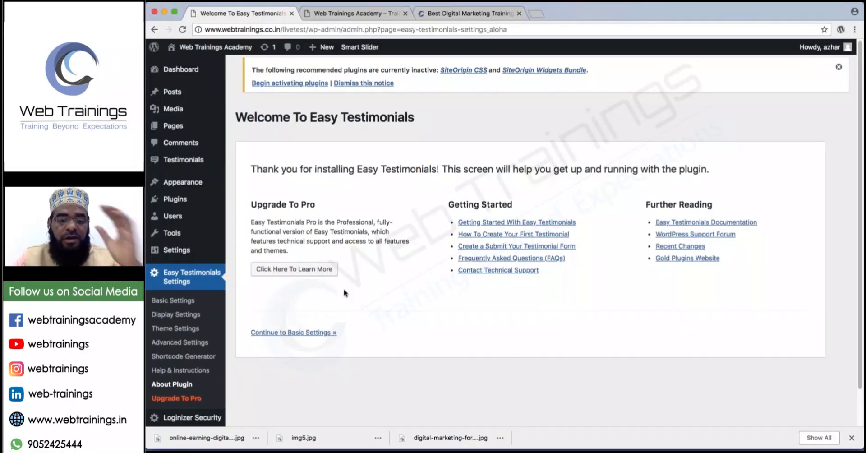
click(177, 299)
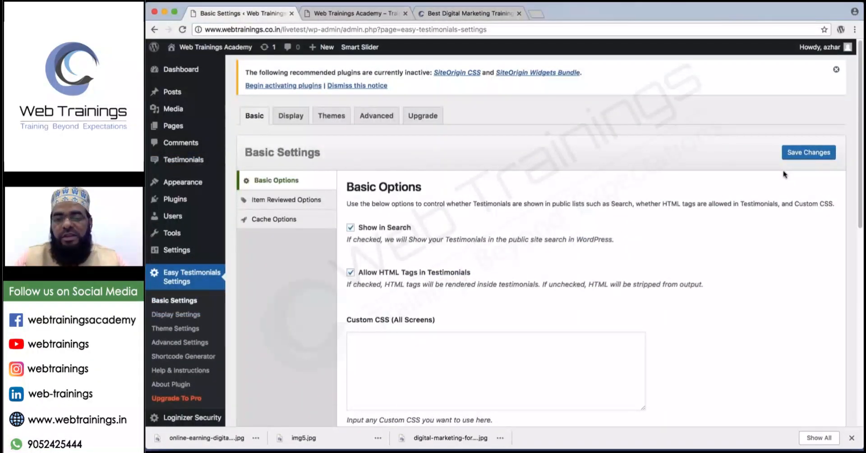
Look over the Basic Settings page, then open the still-empty Testimonials list.
mouse_move(151, 152)
mouse_down()
mouse_move(148, 164)
mouse_move(201, 175)
mouse_move(220, 160)
mouse_move(174, 148)
mouse_move(147, 161)
mouse_up()
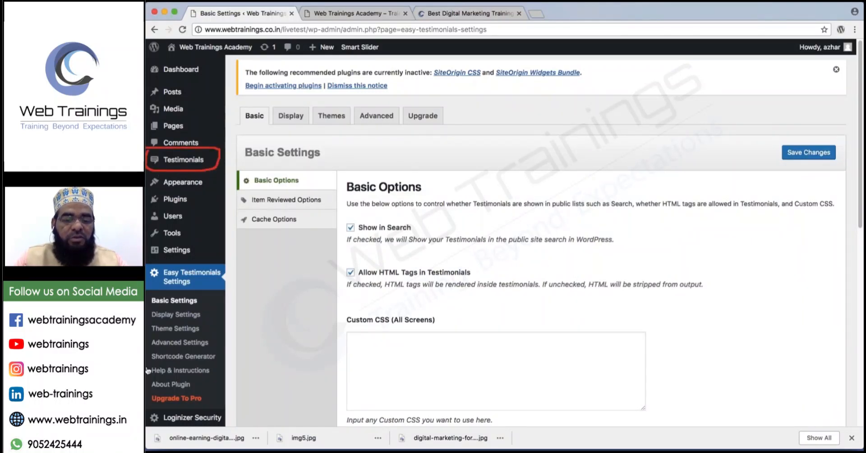
mouse_move(148, 258)
mouse_down()
mouse_move(156, 295)
mouse_move(227, 284)
mouse_move(148, 261)
mouse_up()
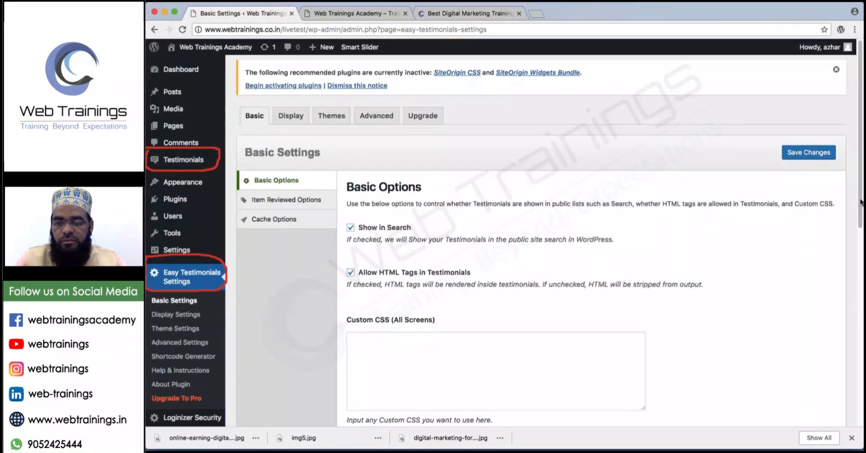
scroll(861, 203, down, 1)
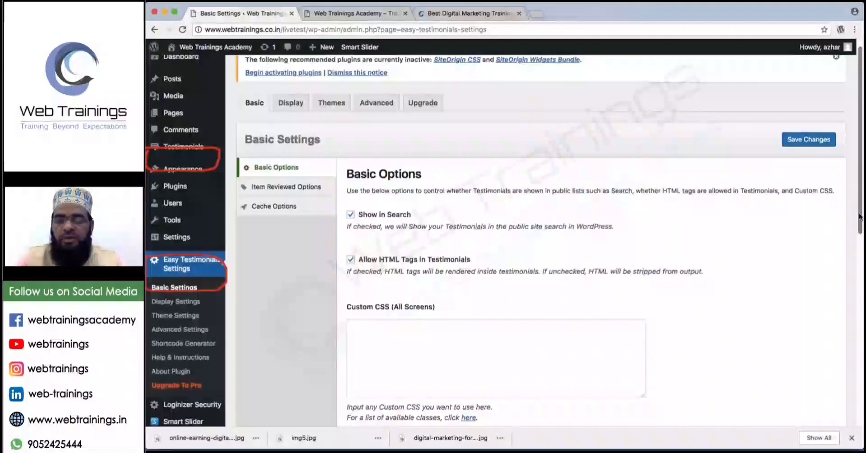
scroll(860, 216, down, 3)
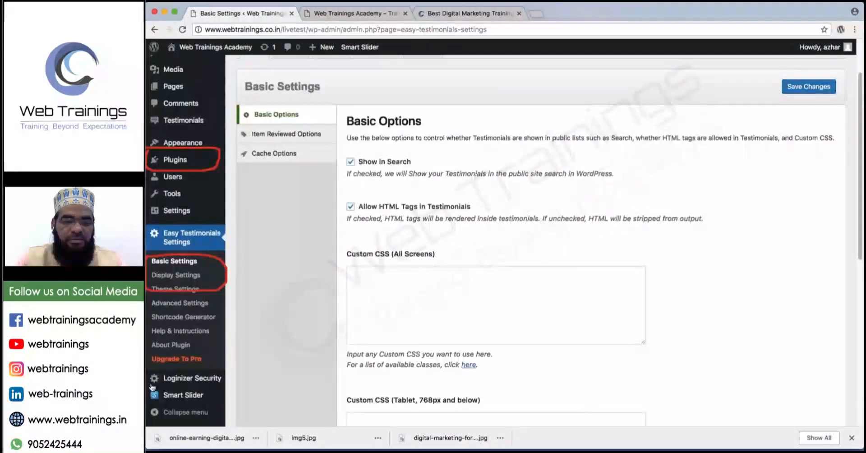
mouse_move(148, 392)
mouse_down()
mouse_move(221, 408)
mouse_move(168, 391)
mouse_up()
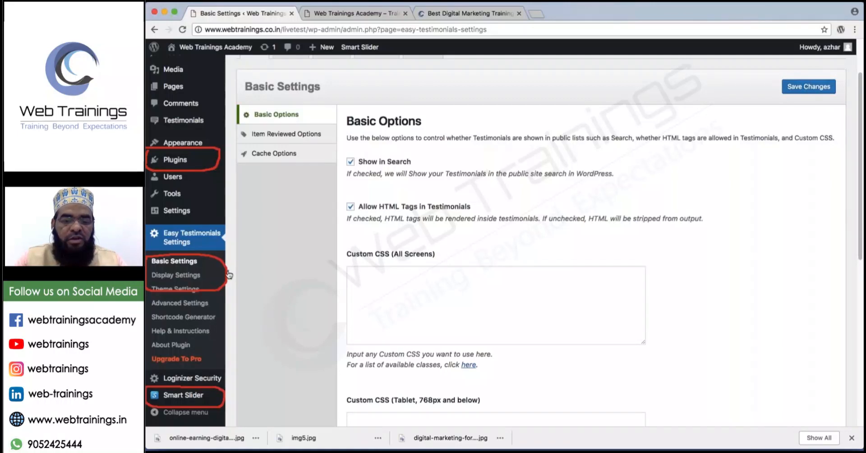
mouse_move(229, 274)
mouse_down()
mouse_move(246, 341)
mouse_move(225, 381)
mouse_up()
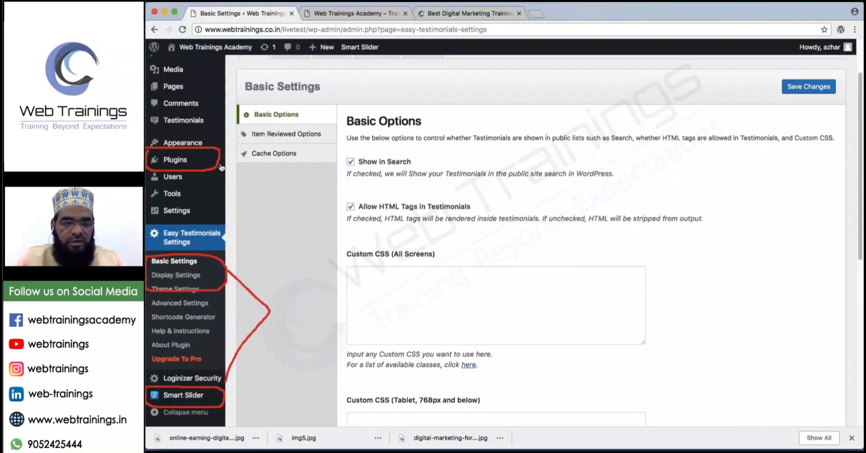
mouse_move(221, 168)
mouse_down()
mouse_move(273, 289)
mouse_move(272, 314)
mouse_up()
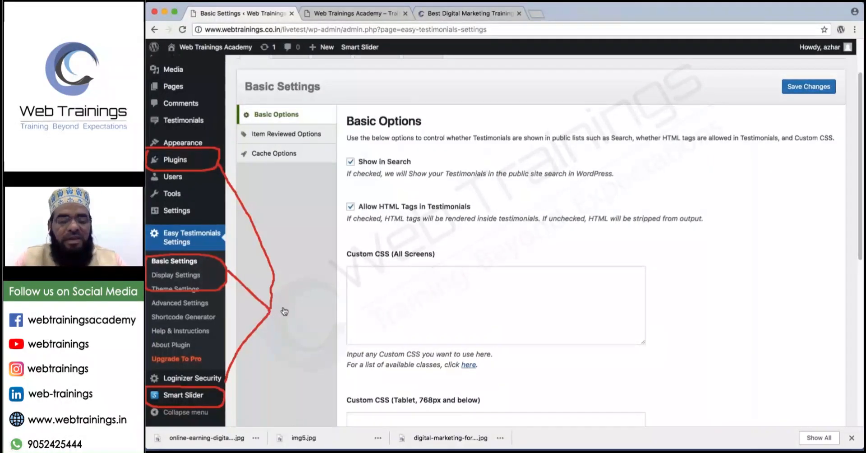
mouse_move(270, 310)
mouse_down()
mouse_move(347, 311)
mouse_move(329, 322)
mouse_move(356, 323)
mouse_move(415, 309)
mouse_up()
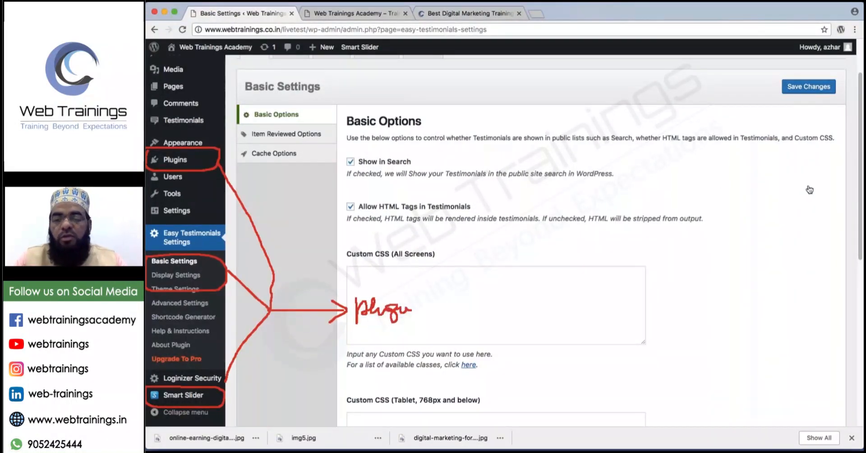
click(857, 163)
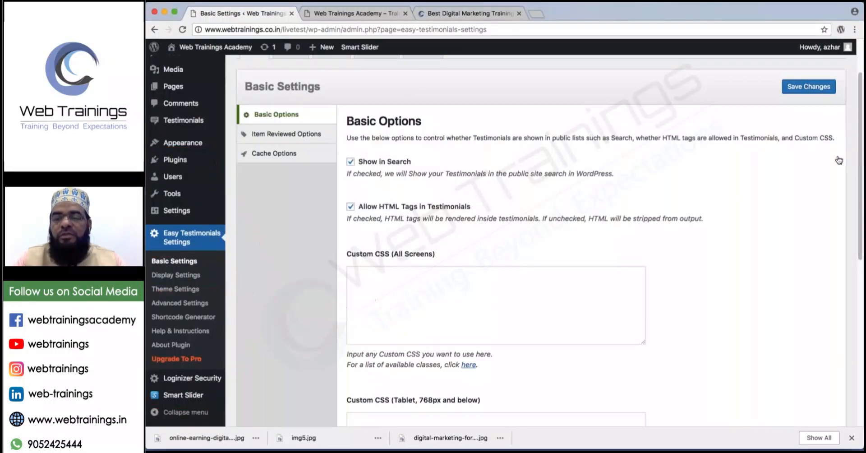
click(184, 121)
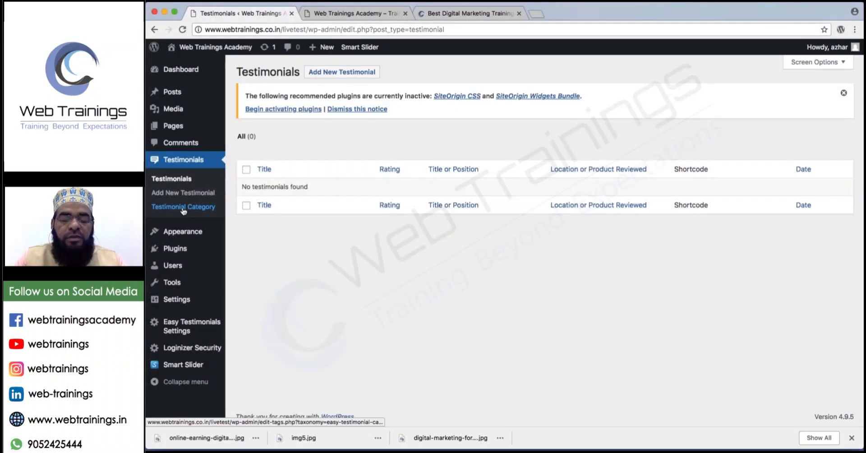
Create testimonial categories 'Digital Marketing' and 'SEO', then open a blank Add New Testimonial form.
click(183, 208)
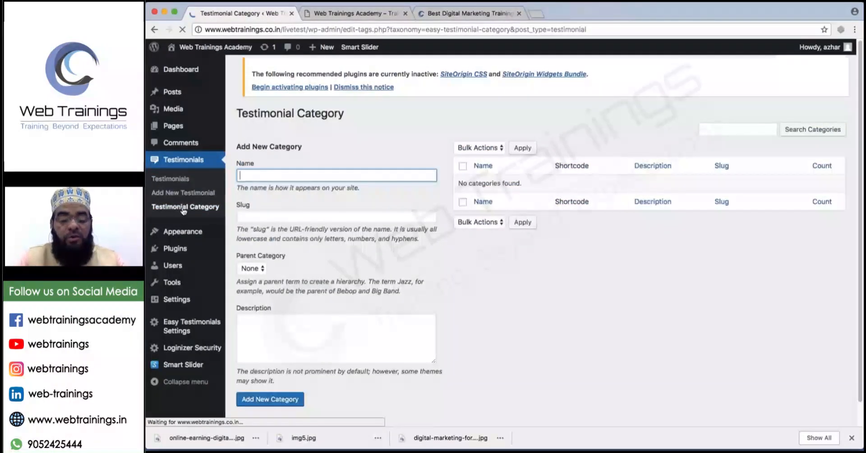
text(Digital )
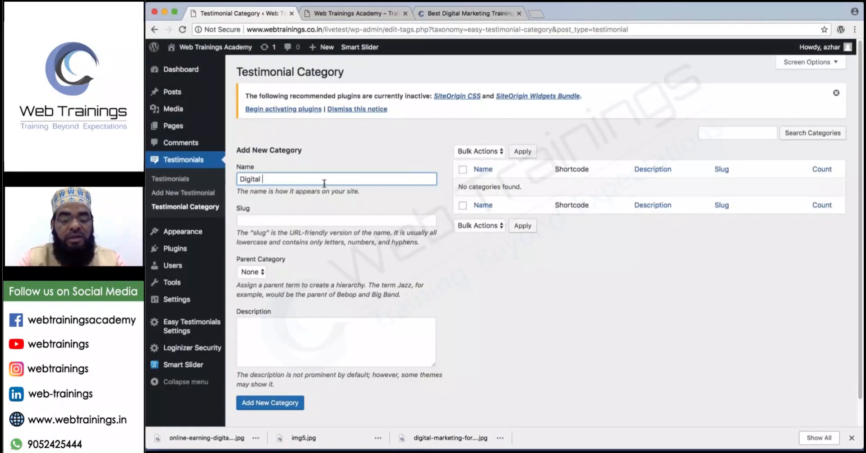
text(Marketing)
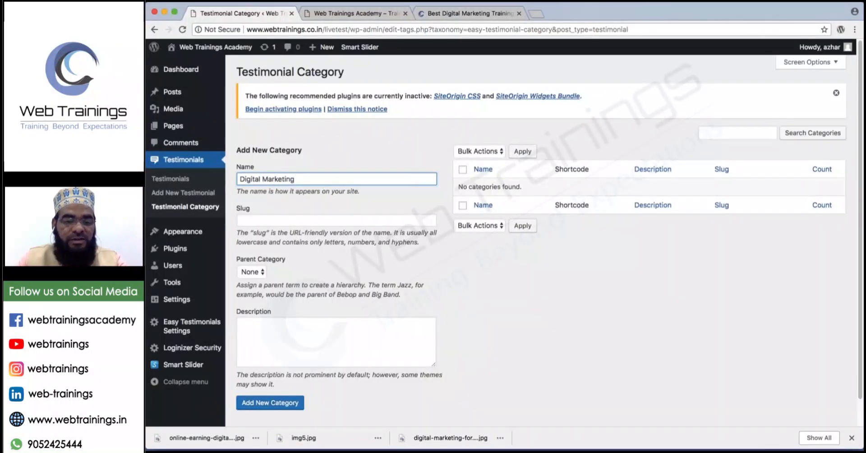
click(270, 403)
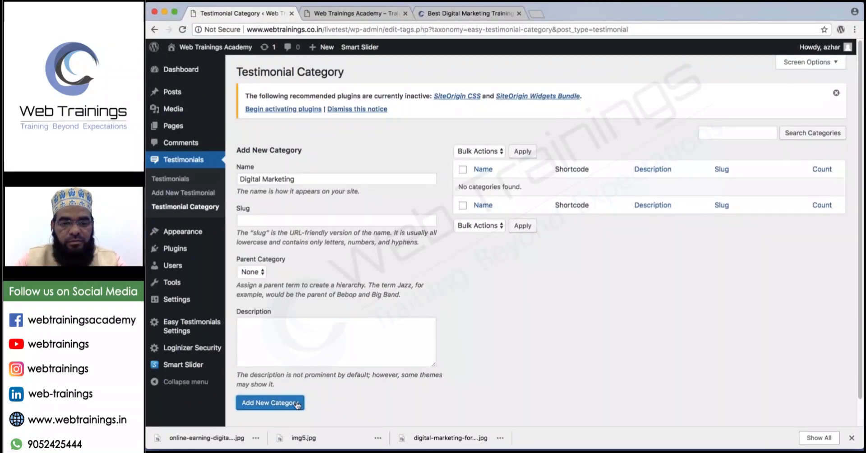
text(SE)
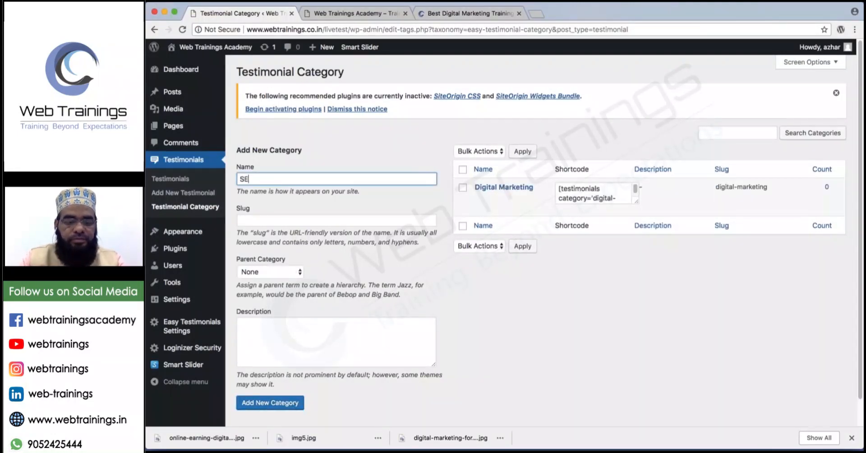
text(O)
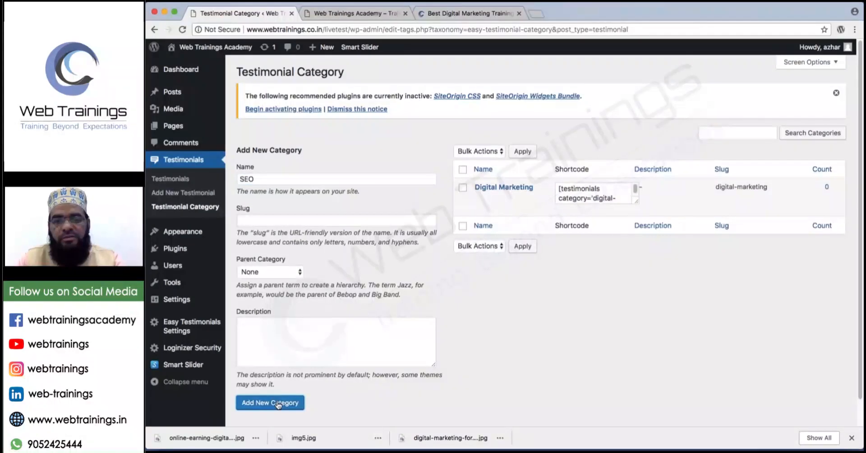
click(279, 404)
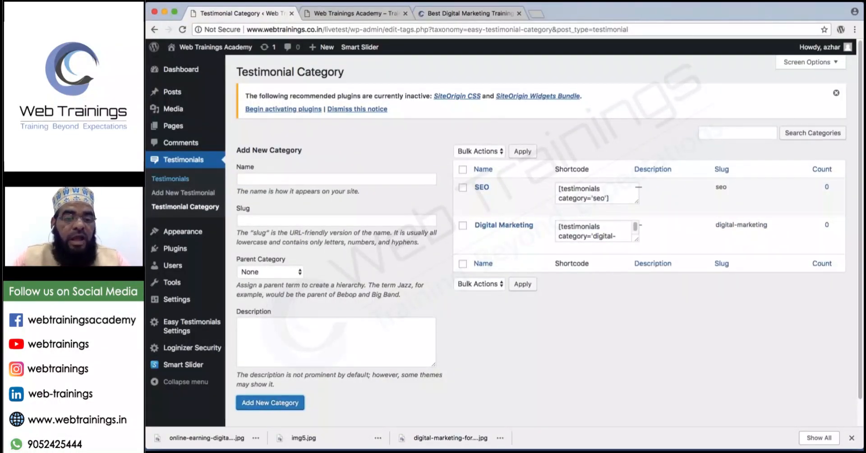
click(186, 193)
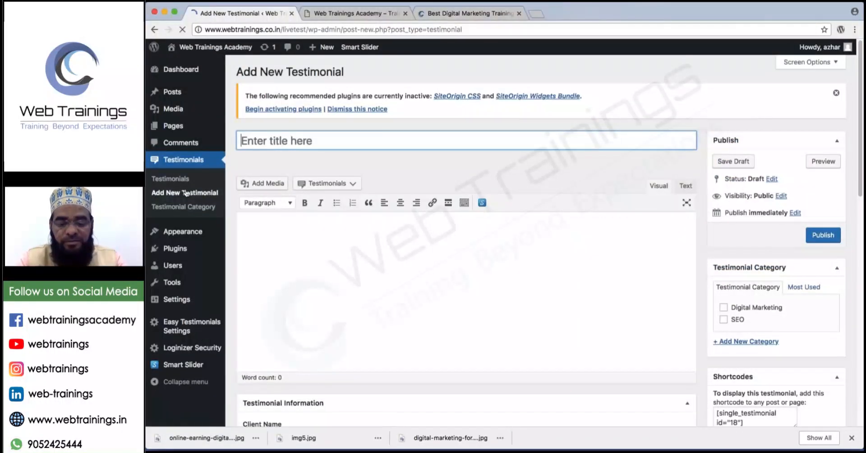
Title it 'Best Institute for Digital Marketing' and paste the sample sentence as body, minus quote and attribution.
text(Best Ins)
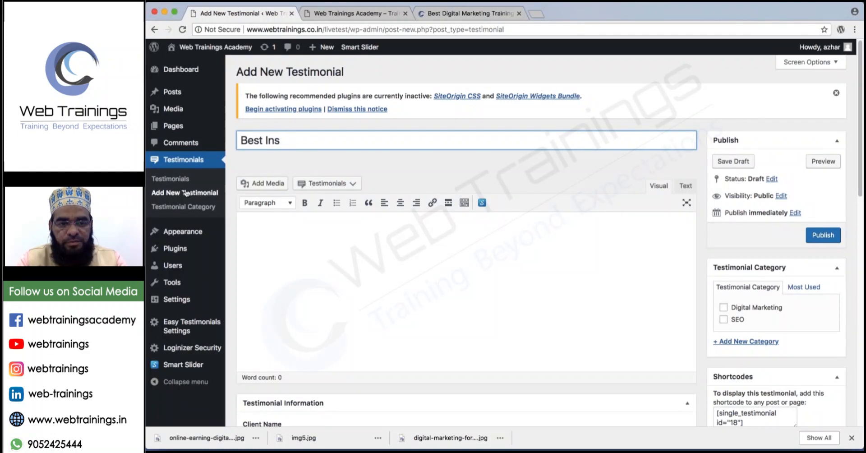
text(ittitute for )
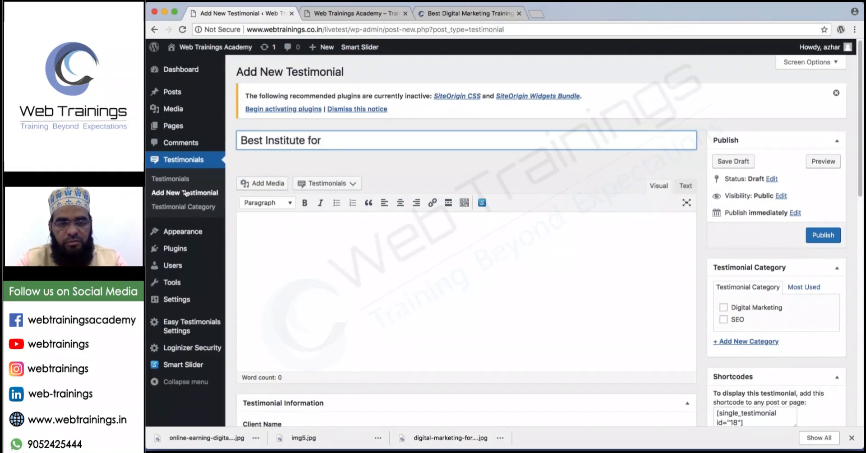
text(Digital Marketing)
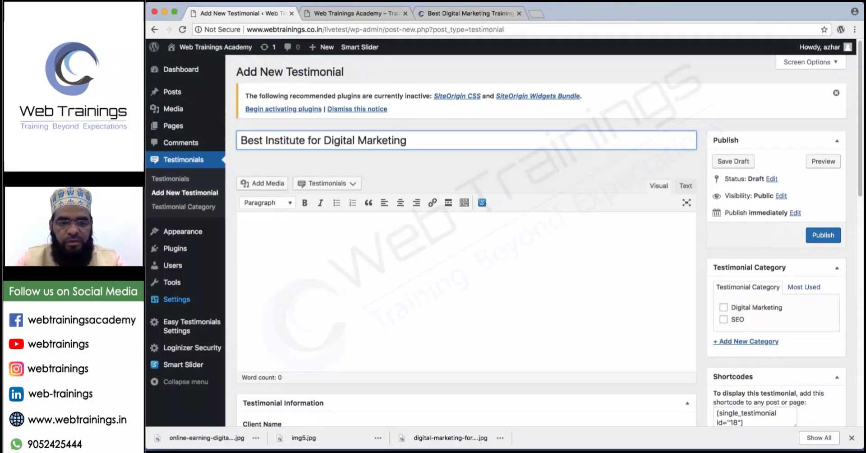
click(296, 248)
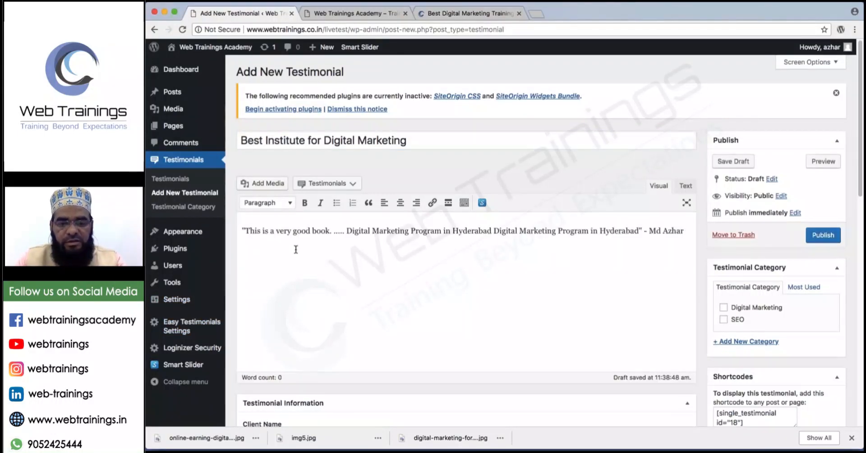
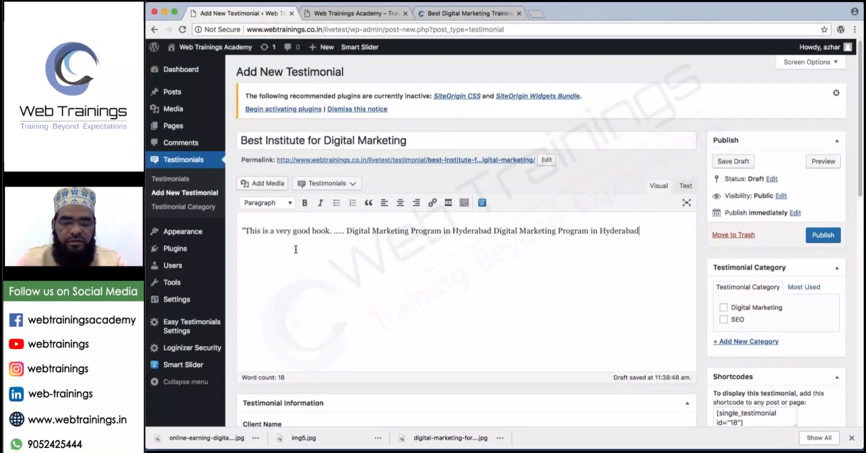
drag(249, 230, 234, 226)
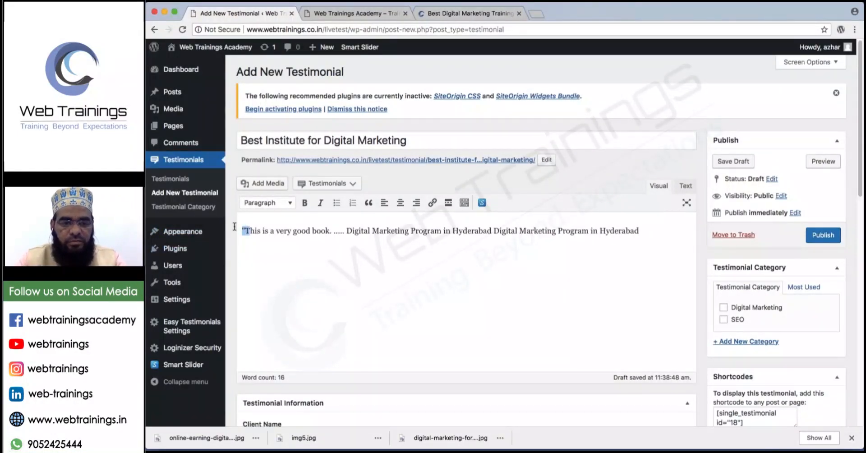
key(BackSpace)
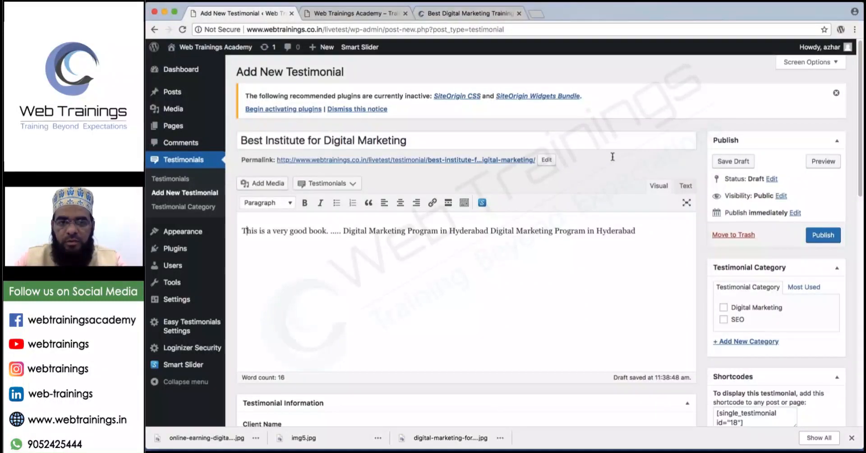
drag(641, 229, 237, 231)
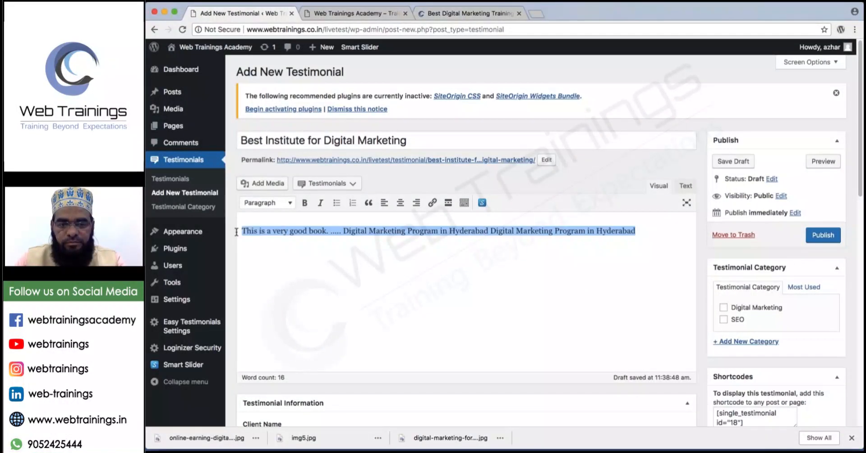
Load lipsum.com in a new tab, select the first Lorem ipsum sentences, and return to the editor.
click(538, 13)
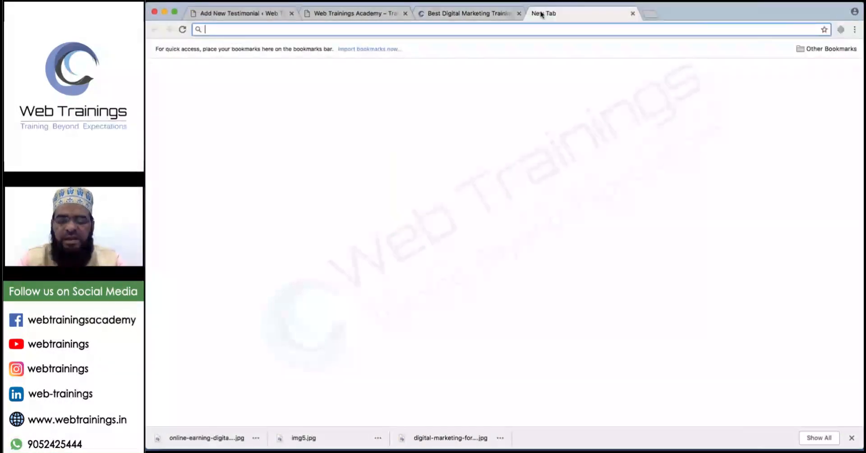
text(lip)
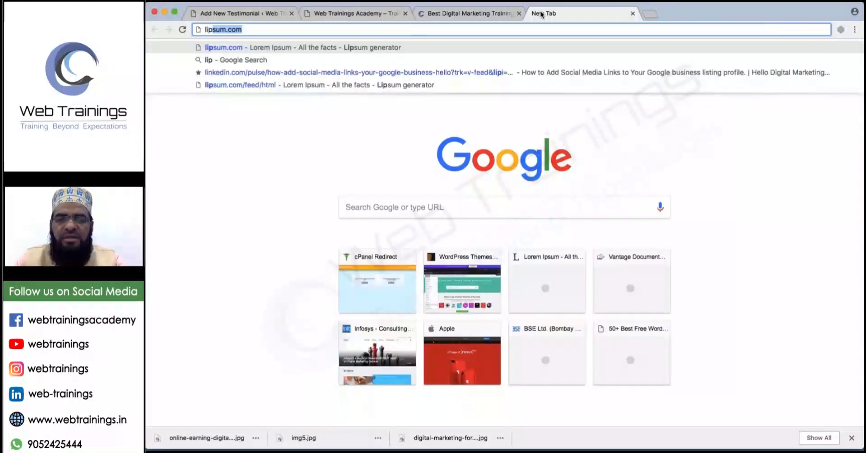
key(Return)
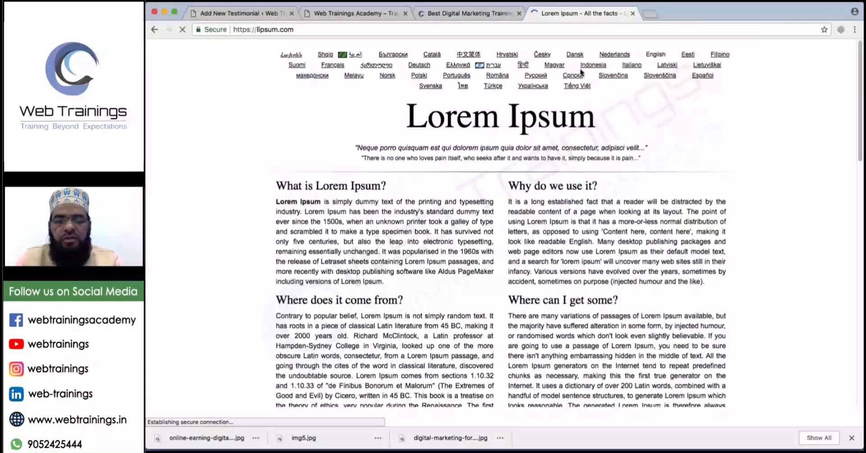
scroll(582, 72, down, 5)
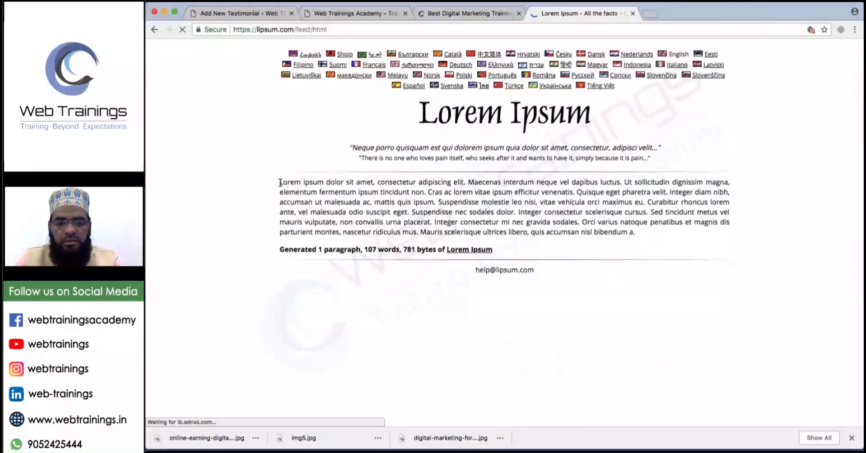
drag(280, 183, 438, 202)
key(ctrl+c)
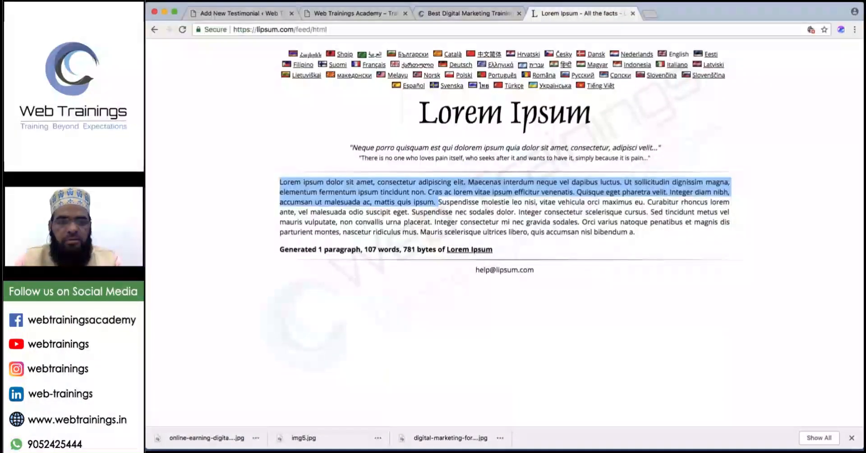
click(361, 18)
click(221, 15)
click(374, 252)
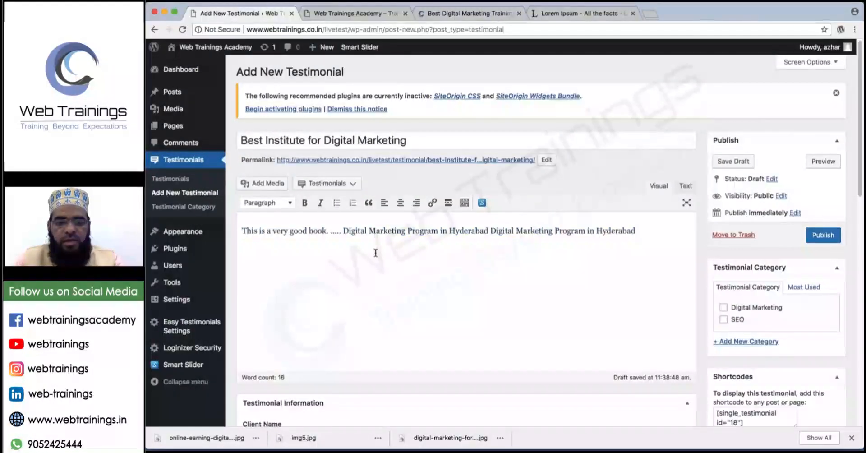
Replace the body with the Lorem ipsum text and tick the Digital Marketing category.
key(ctrl+a)
key(ctrl+v)
scroll(549, 283, down, 1)
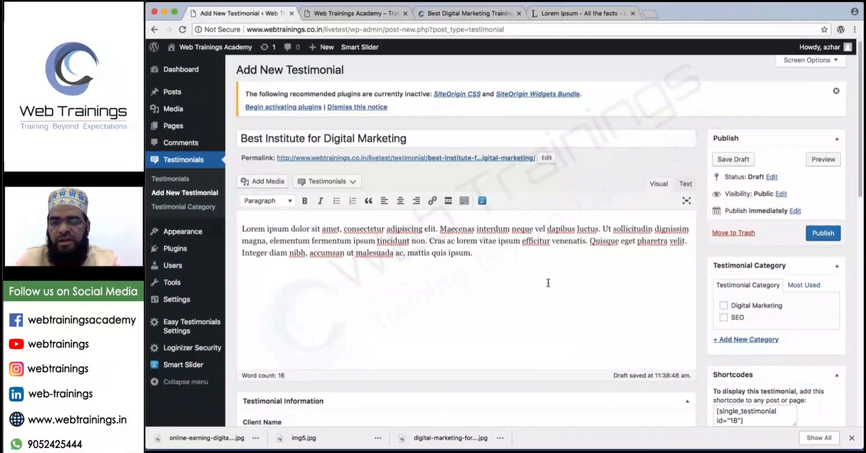
scroll(549, 283, down, 2)
scroll(548, 283, down, 4)
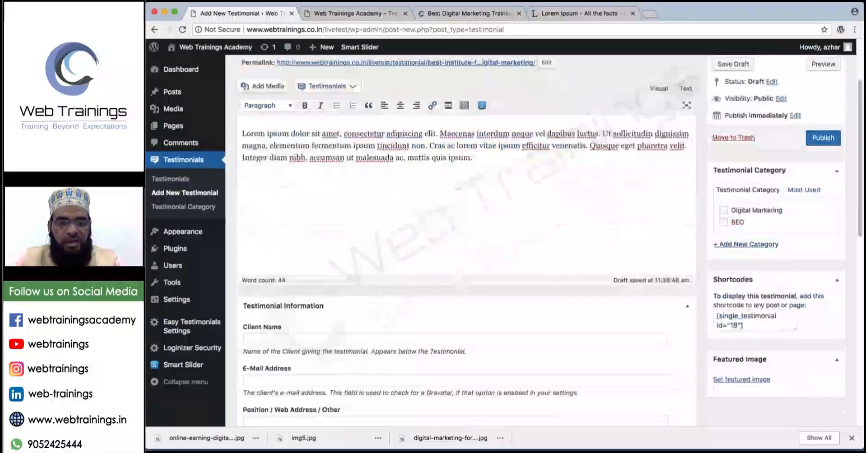
click(723, 208)
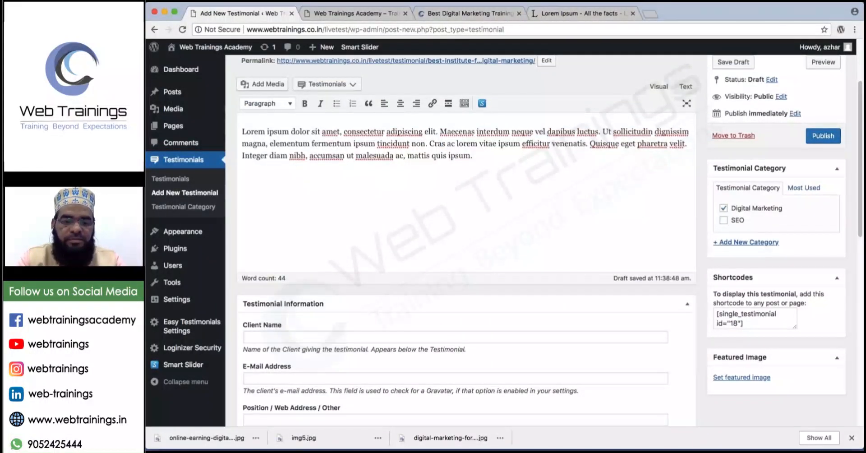
Enter the client's name, position 'Digital Marketer' and rating 5, then publish the testimonial.
scroll(311, 263, down, 4)
click(312, 263)
key(Tab)
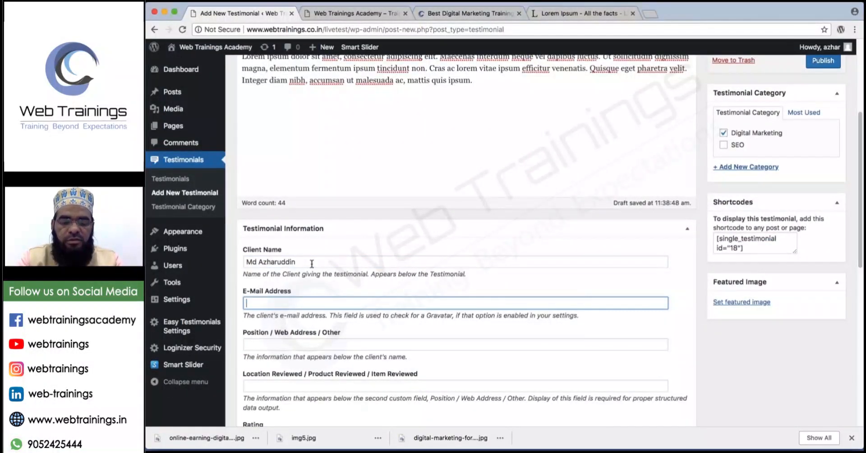
key(Tab)
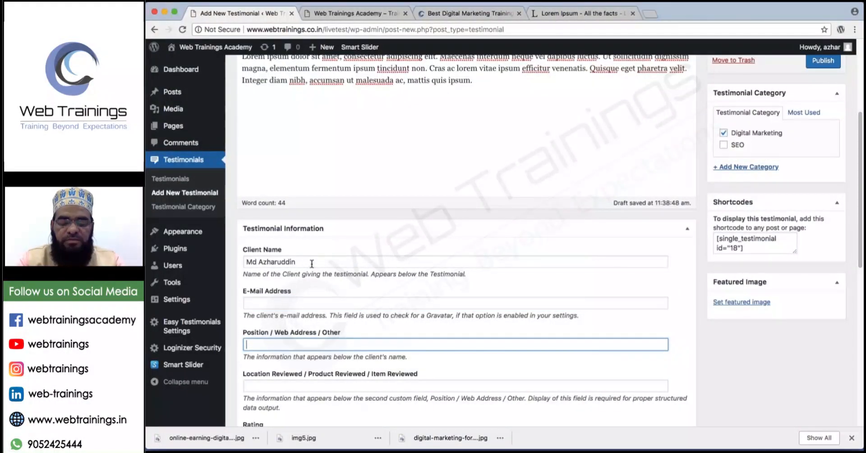
text(Digital Marketing)
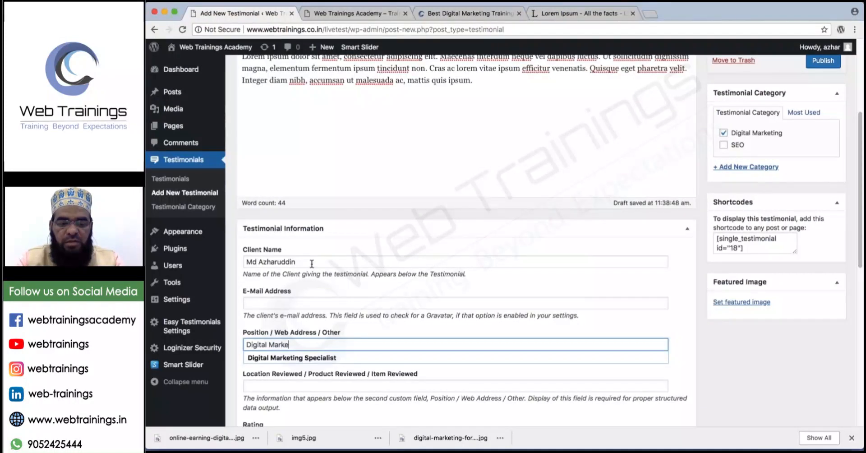
key(BackSpace)
key(BackSpace)
key(BackSpace)
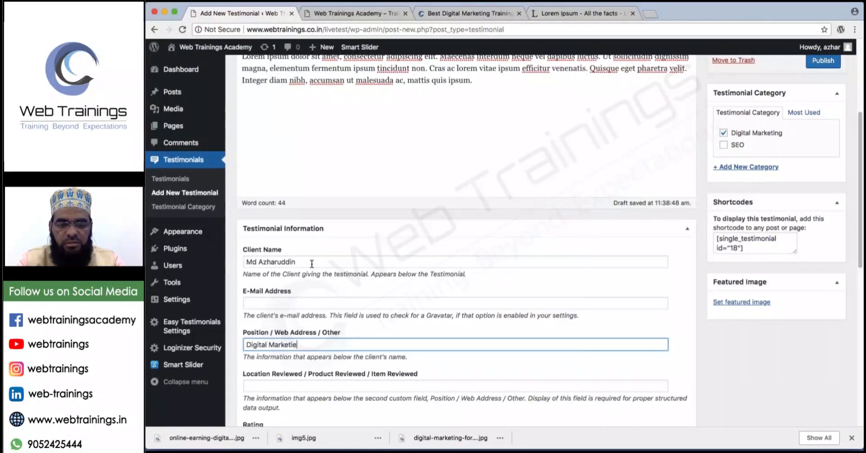
text(er)
key(Tab)
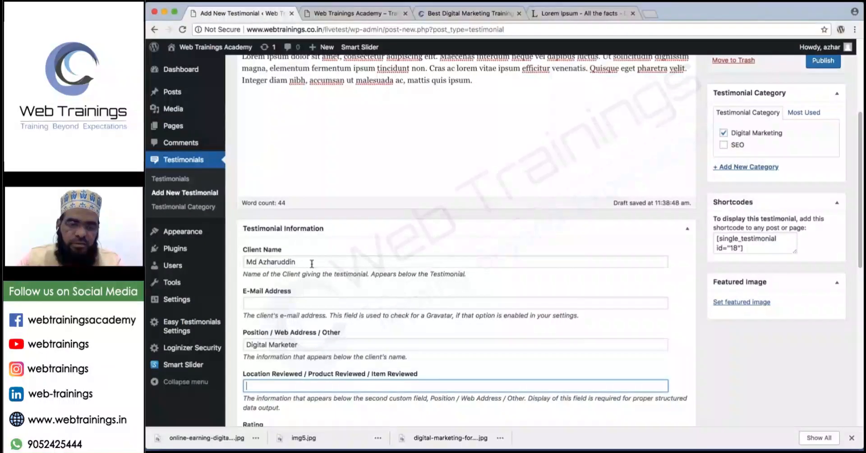
scroll(312, 264, down, 1)
scroll(312, 264, down, 3)
text(Digit)
key(BackSpace)
key(BackSpace)
key(BackSpace)
key(BackSpace)
key(BackSpace)
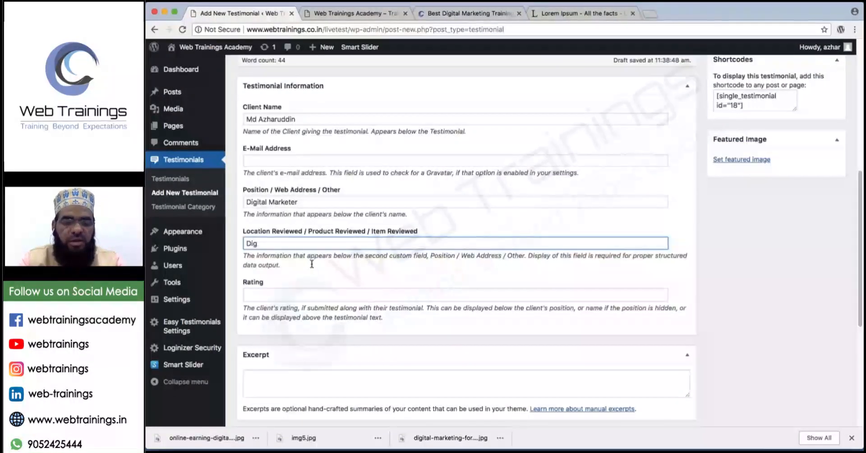
key(Tab)
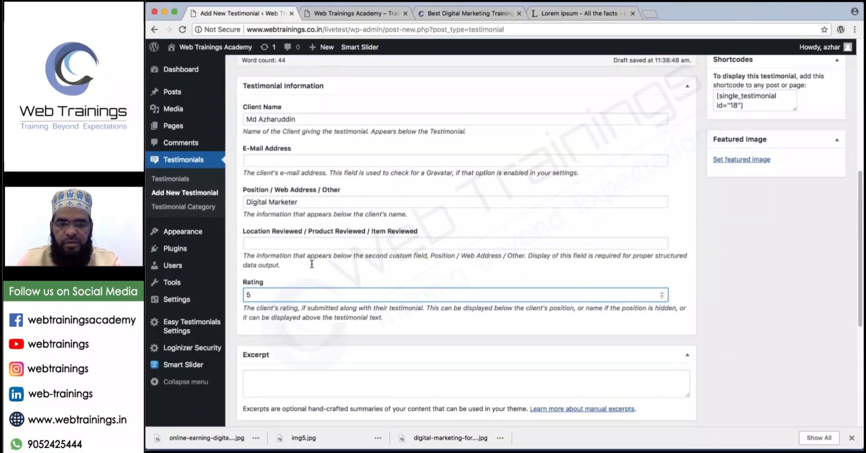
key(Return)
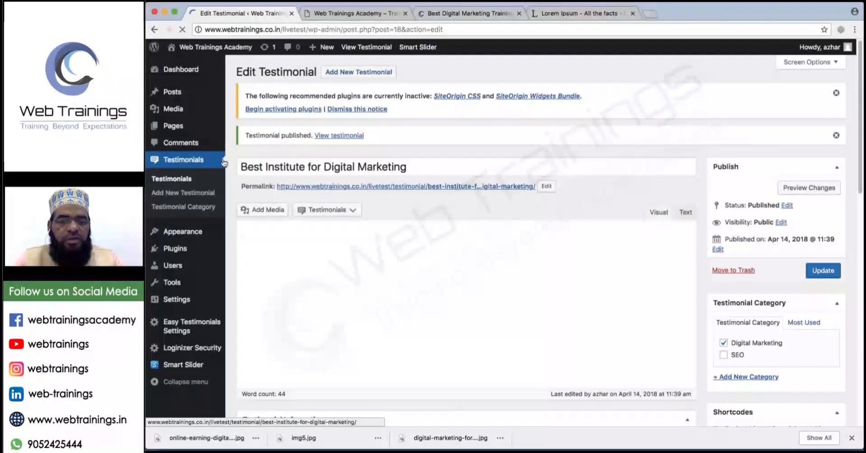
Start a new testimonial titled 'Good learning experience' with the Lorem ipsum paragraph as body.
click(350, 72)
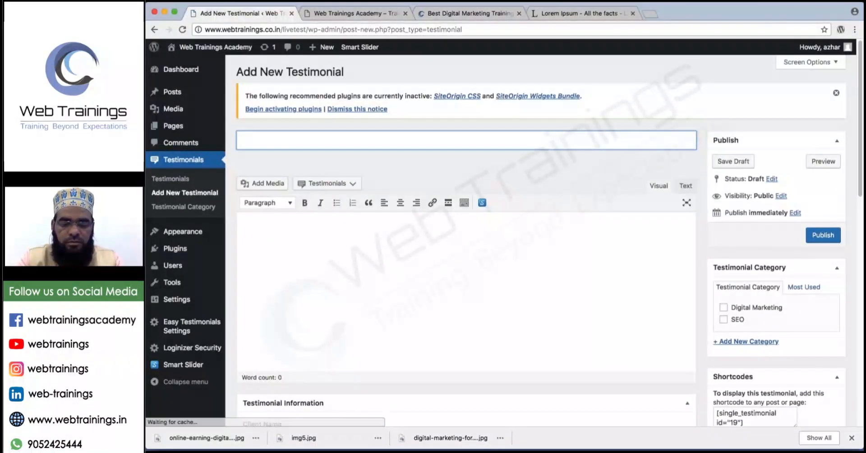
text(G)
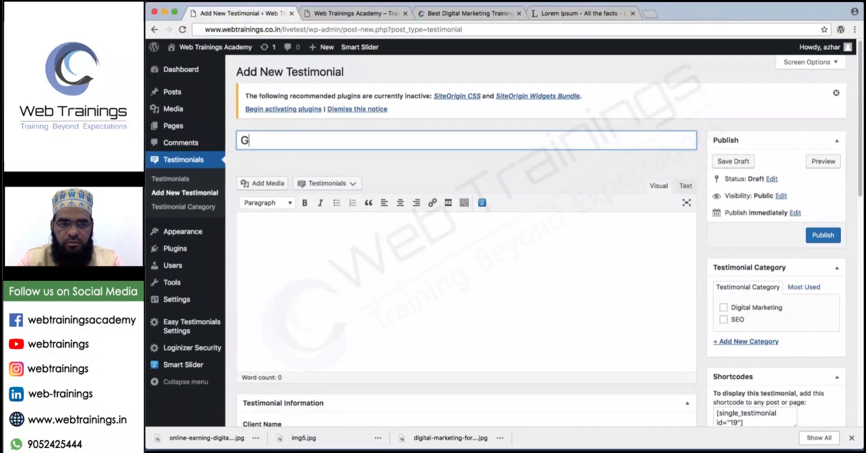
text(ood Response from)
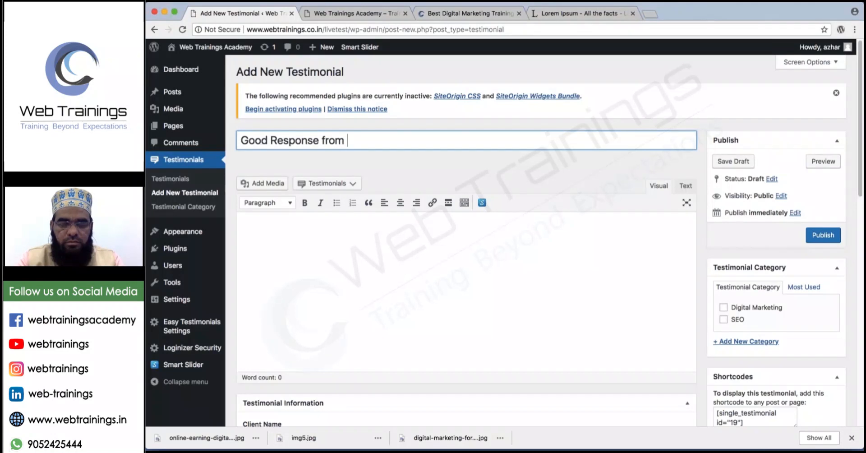
text( this)
key(super+a)
key(BackSpace)
text(Good learning )
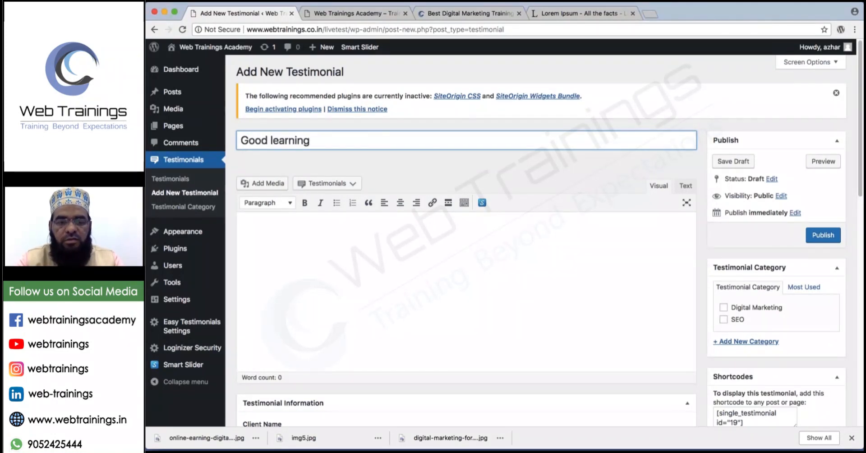
text(experience)
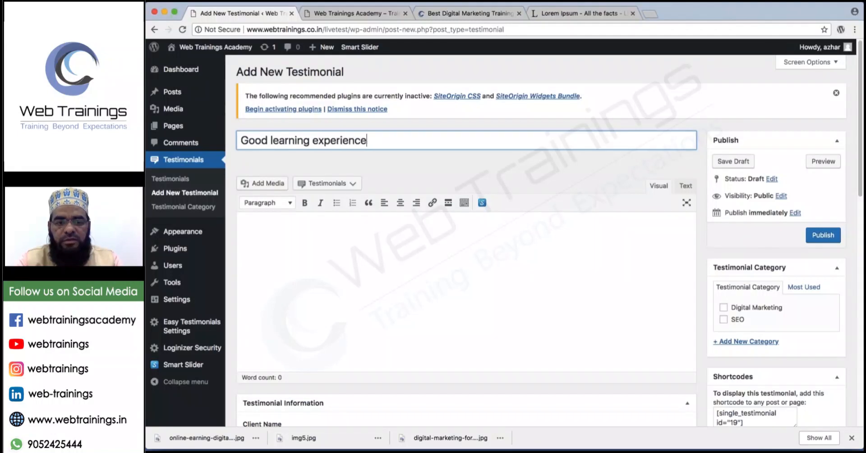
click(404, 240)
key(super+v)
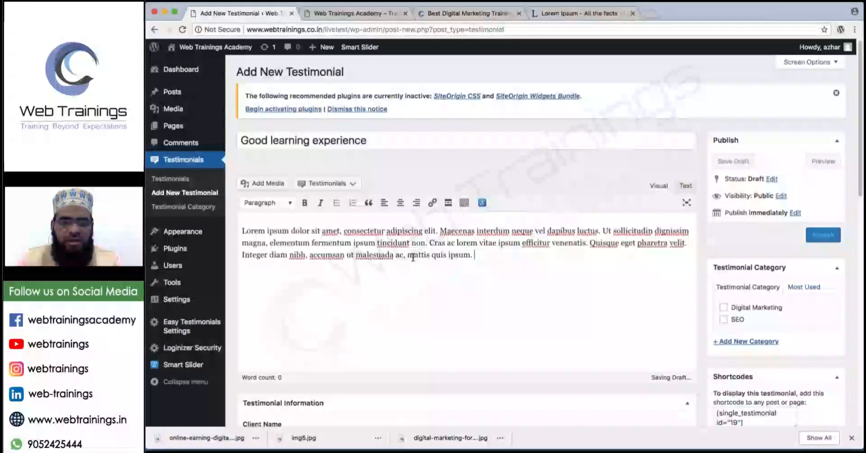
Enter the client's name and position 'SEO Pro', tick Digital Marketing, and publish.
scroll(413, 257, down, 1)
scroll(413, 257, down, 3)
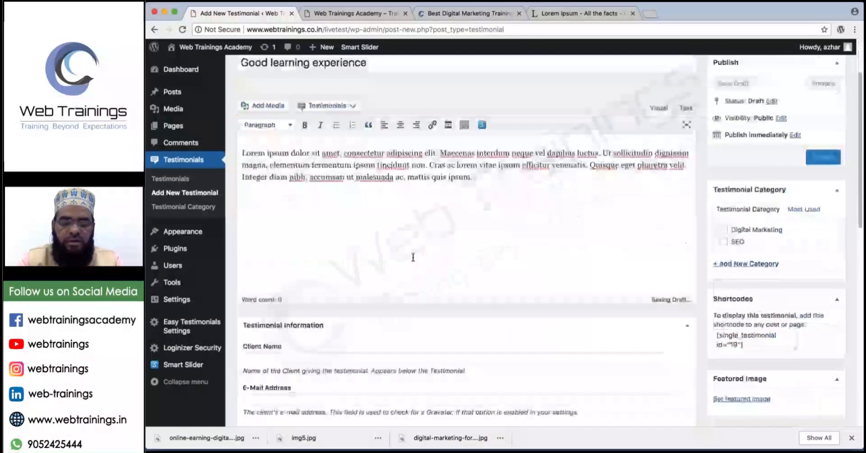
scroll(361, 262, down, 4)
click(335, 267)
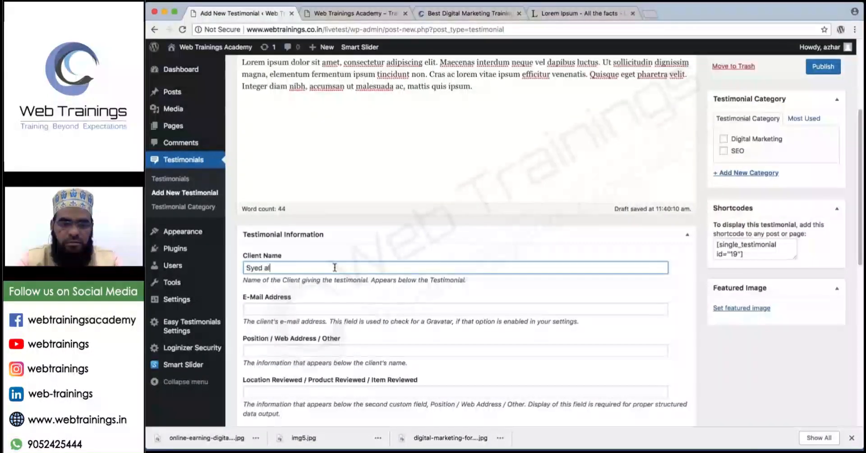
key(Tab)
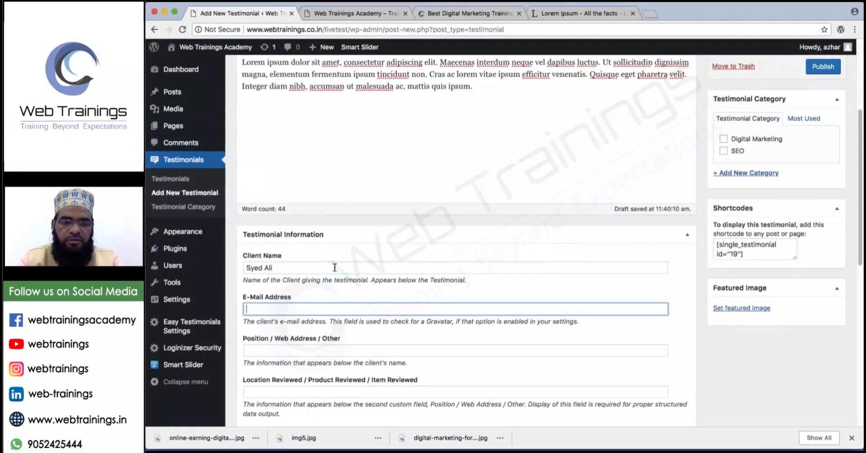
key(Tab)
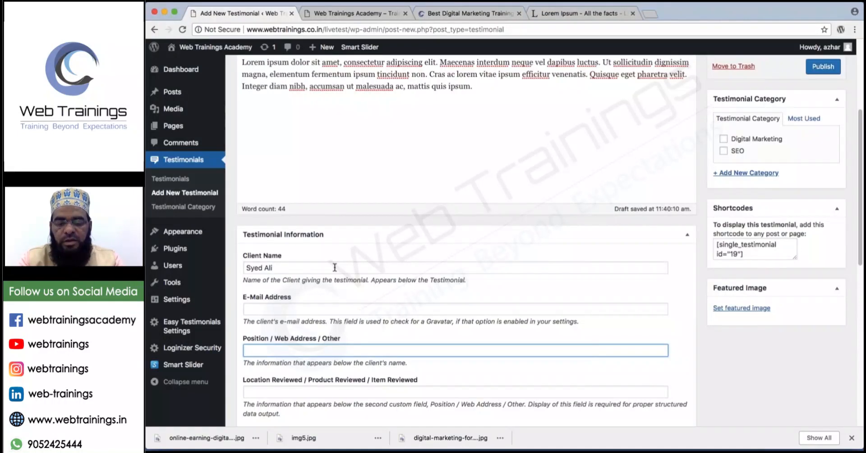
text(SEO Pro)
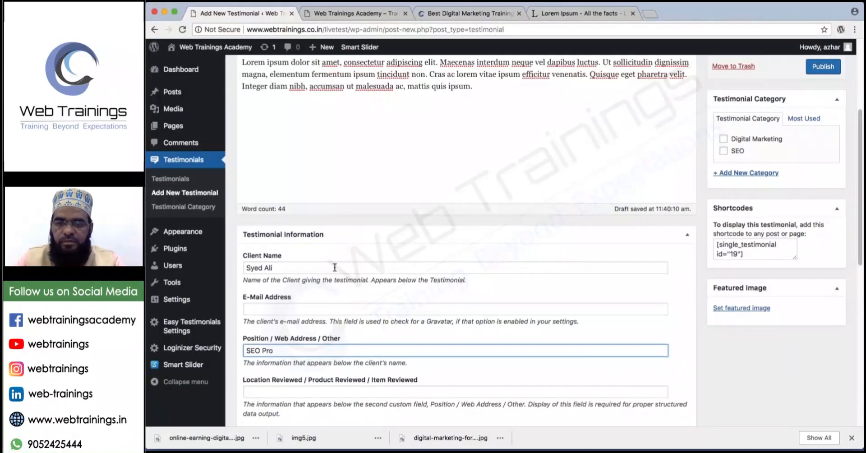
scroll(522, 224, up, 1)
scroll(522, 224, up, 3)
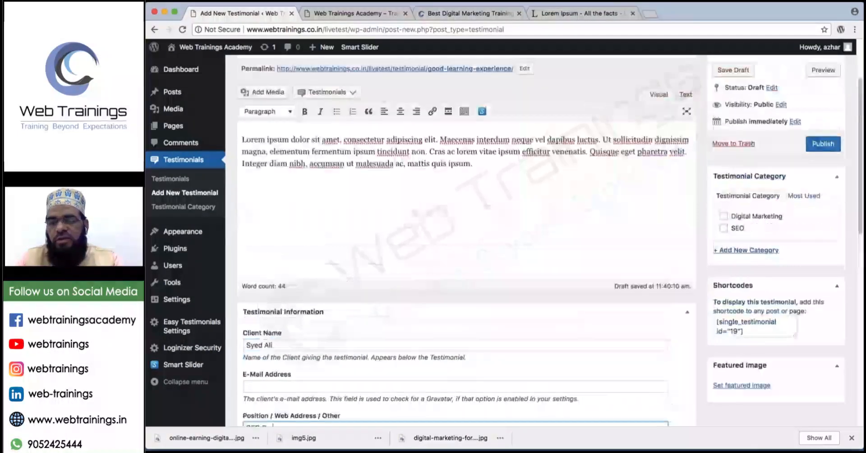
click(724, 216)
scroll(724, 216, up, 3)
click(820, 236)
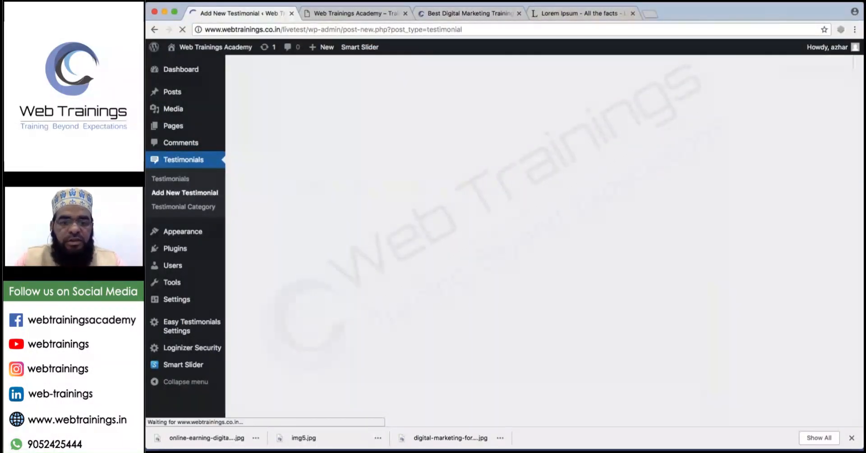
Title the testimonial 'This is a good place' and paste the Lorem ipsum paragraph as body.
text(This)
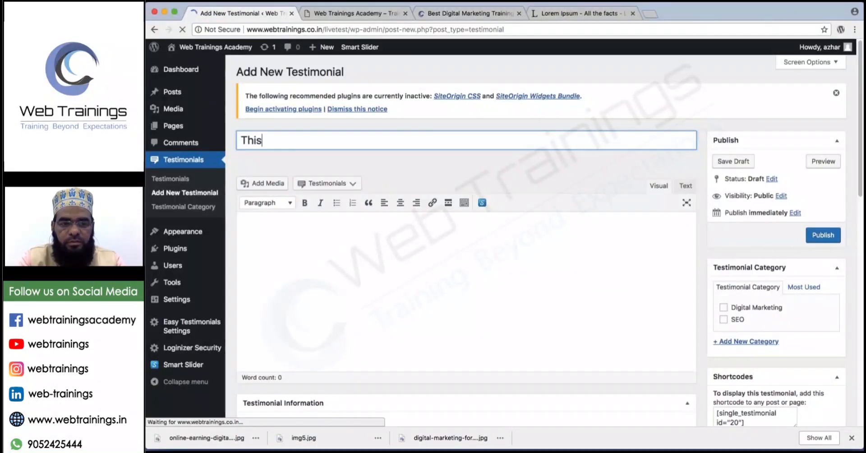
text( is a good )
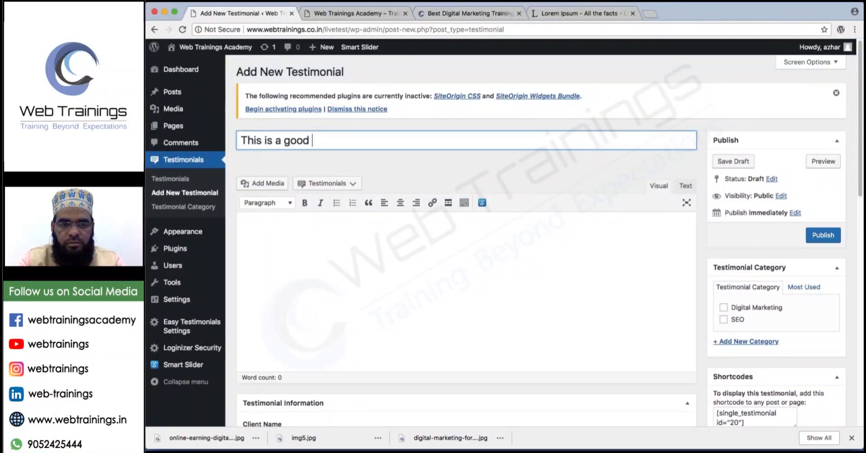
text(plae)
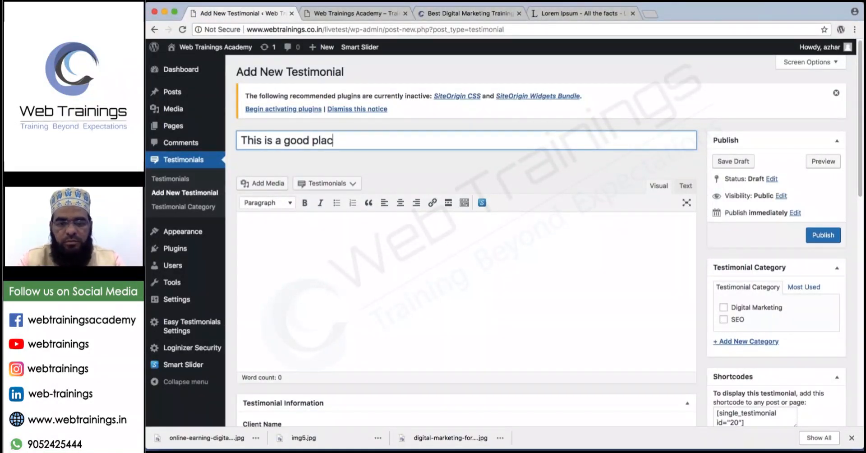
text(e)
click(348, 234)
text(Lorem ipsum dolor sit amet, consectetur adipiscing elit. Maecenas interdum neque vel dapibus luctus. Ut sollicitudin dignissim magna, elementum fermentum ipsum tincidunt non. Cras ac lorem vitae ipsum efficitur venenatis. Quisque eget pharetra velit. Integer diam nibh, accumsan ut malesuada ac, mattis quis ipsum.)
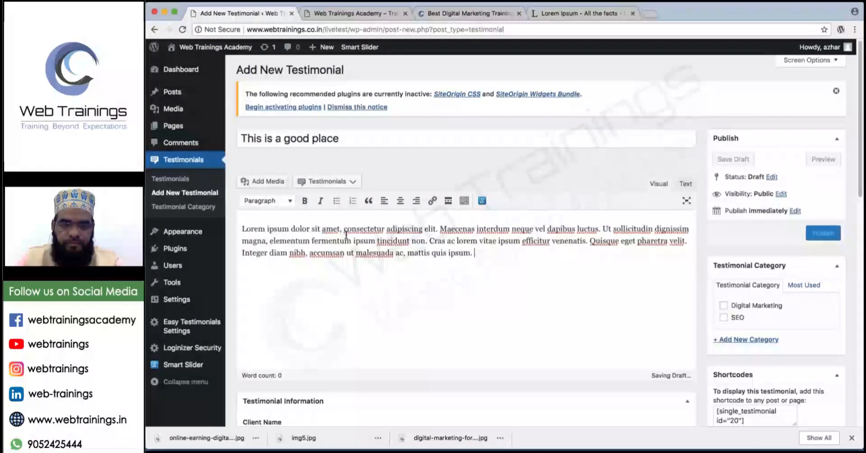
Add the client's name, position 'Web Designer' and rating 5, tick SEO, and publish.
scroll(347, 235, down, 1)
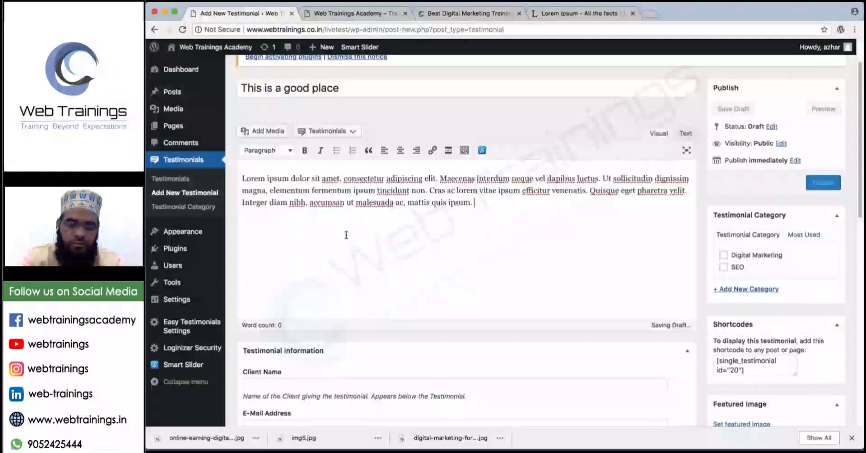
scroll(347, 235, down, 2)
click(347, 303)
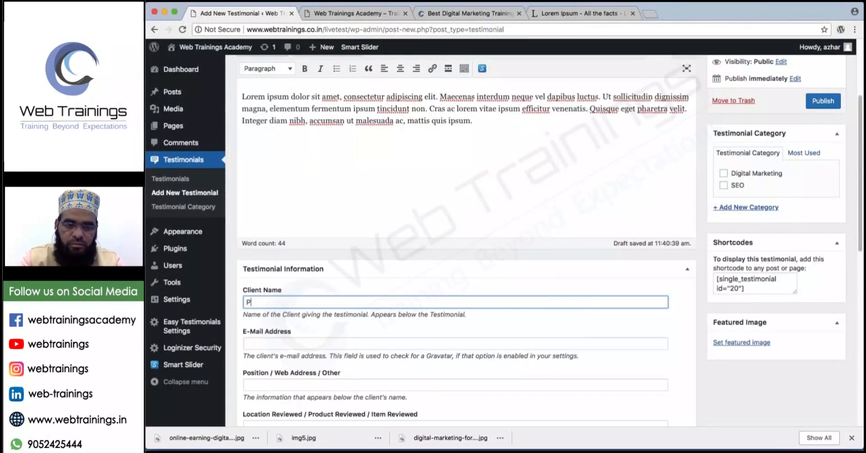
text(J)
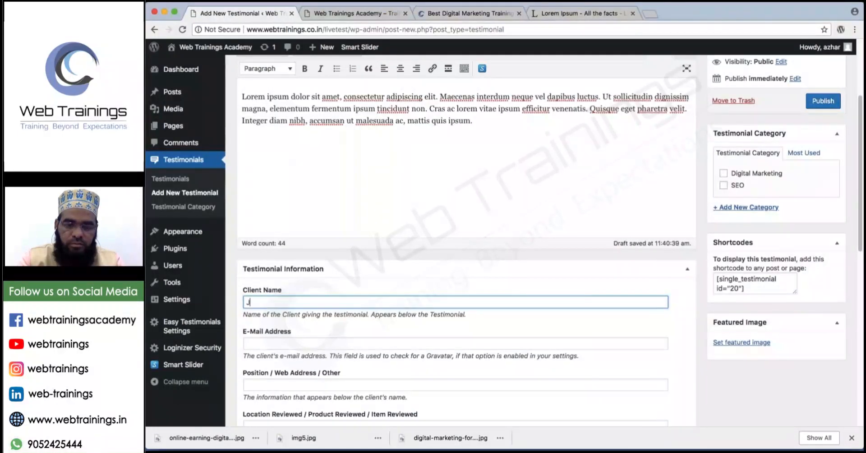
text(ohn)
key(Tab)
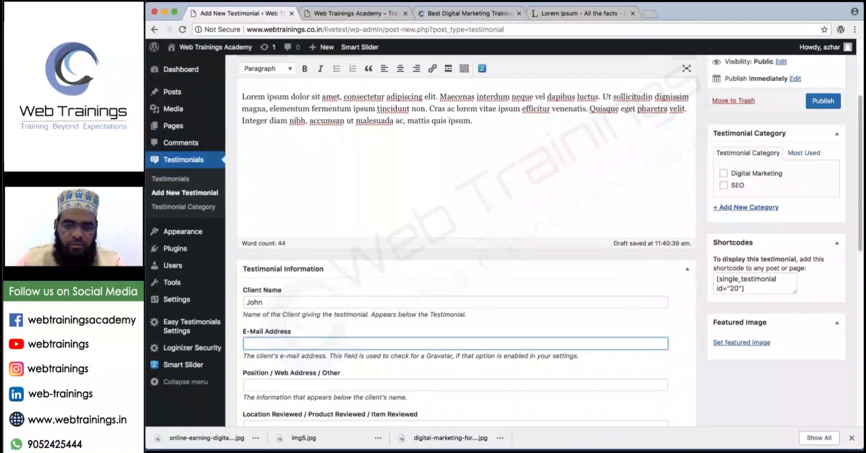
scroll(467, 239, down, 1)
key(Tab)
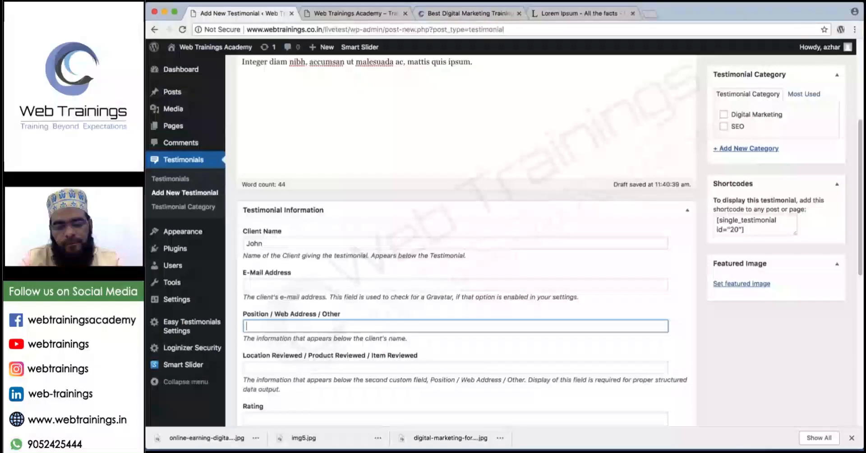
text(Web Designer)
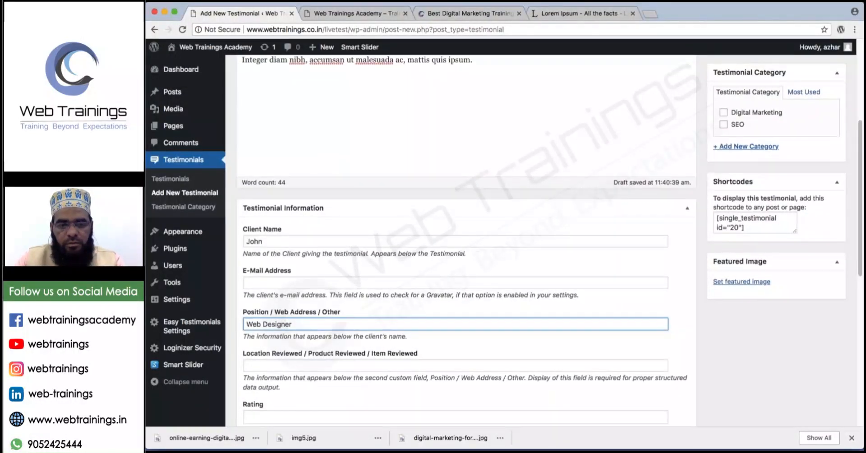
scroll(291, 159, down, 5)
click(290, 156)
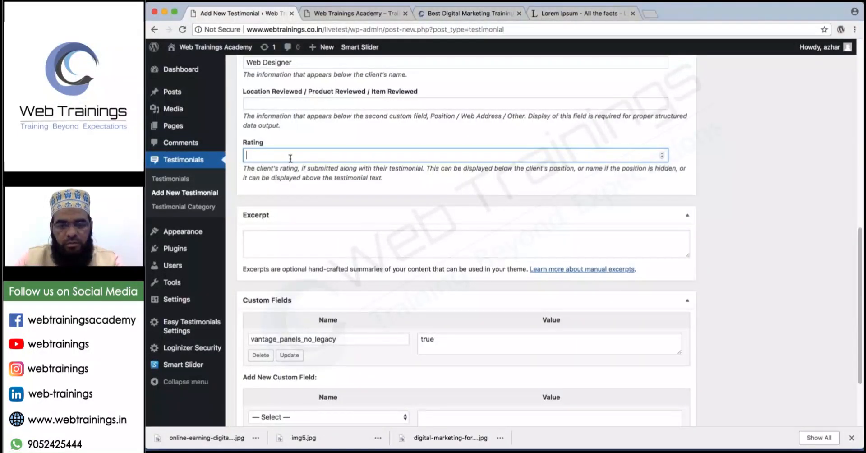
scroll(290, 159, up, 7)
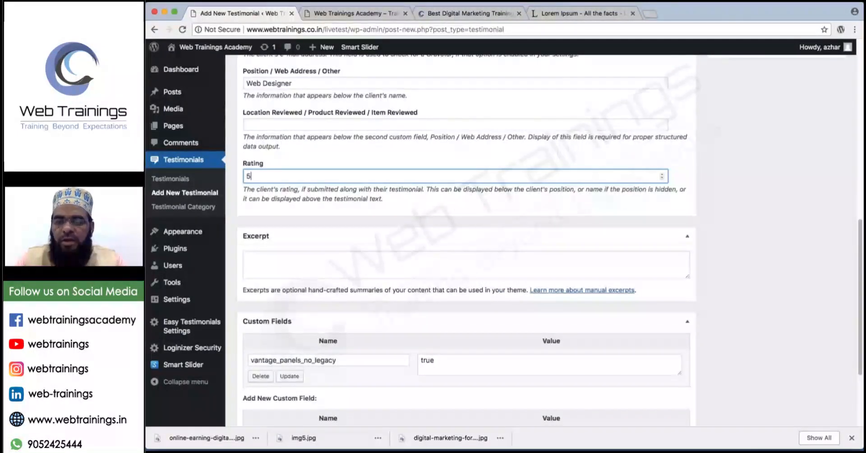
click(724, 217)
click(823, 132)
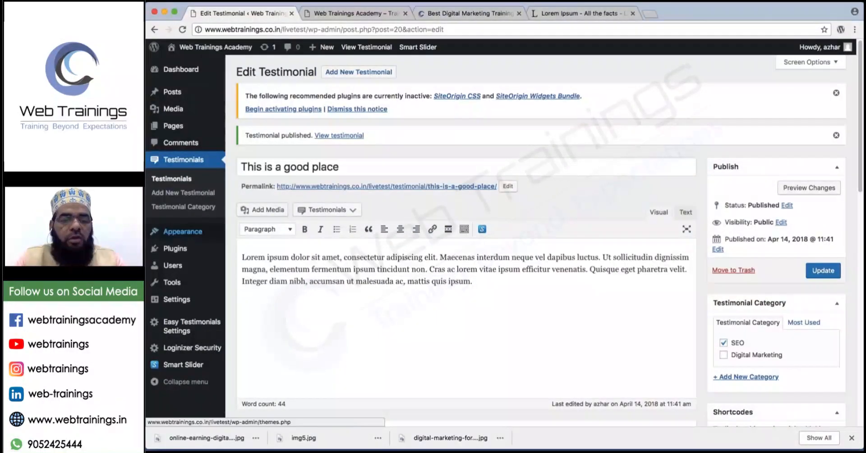
Go to Appearance > Home Page and show the Add New Widget list with Easy Testimonials widgets.
mouse_move(185, 232)
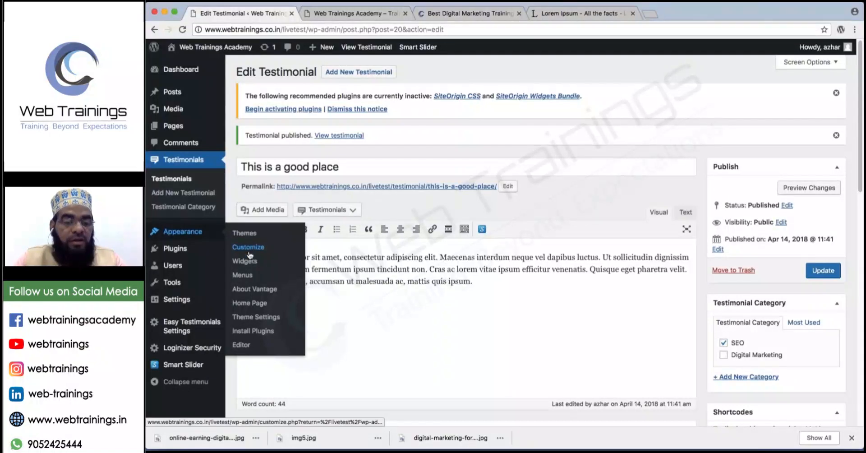
click(247, 303)
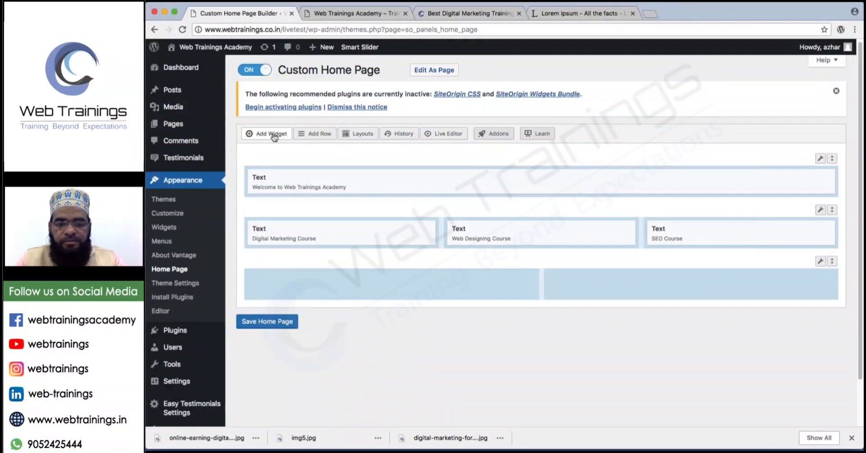
click(272, 134)
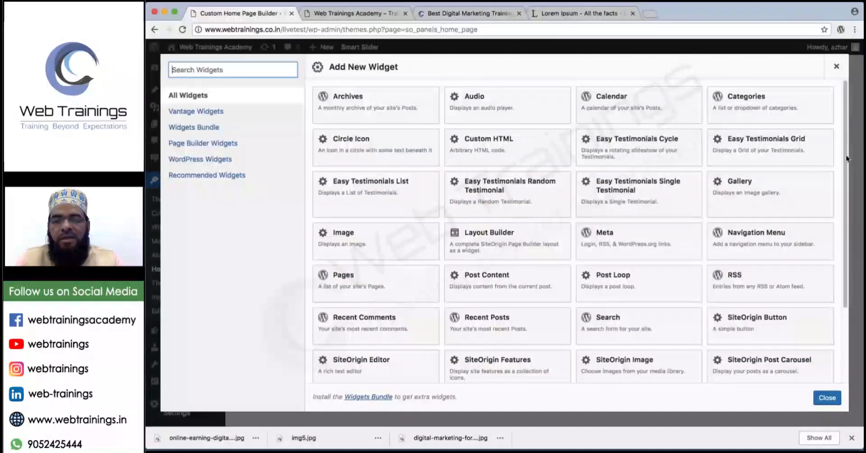
Point out the Easy Testimonials widget options, then insert Easy Testimonials Cycle into the bottom row.
mouse_move(592, 119)
mouse_down()
mouse_move(583, 146)
mouse_move(337, 160)
mouse_move(315, 191)
mouse_move(441, 213)
mouse_move(785, 211)
mouse_move(695, 207)
mouse_move(787, 170)
mouse_move(817, 114)
mouse_move(591, 121)
mouse_up()
drag(643, 152, 661, 149)
drag(726, 146, 745, 142)
mouse_move(392, 195)
mouse_down()
mouse_move(399, 203)
mouse_move(415, 195)
mouse_up()
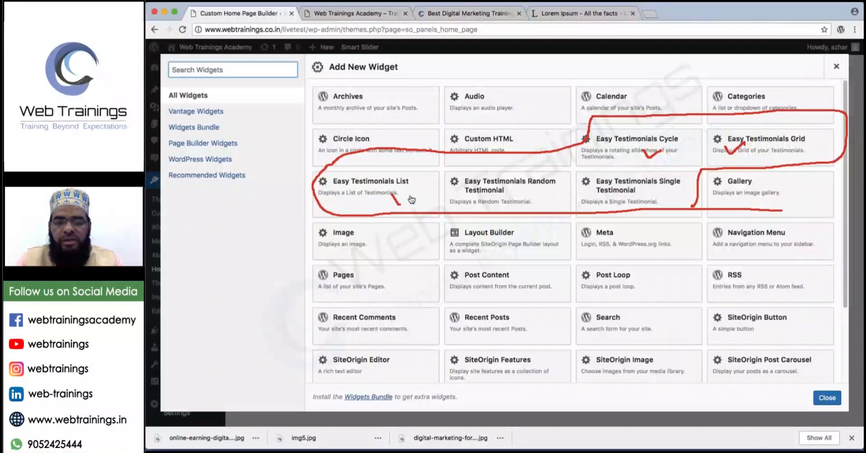
drag(490, 201, 512, 190)
drag(617, 202, 625, 198)
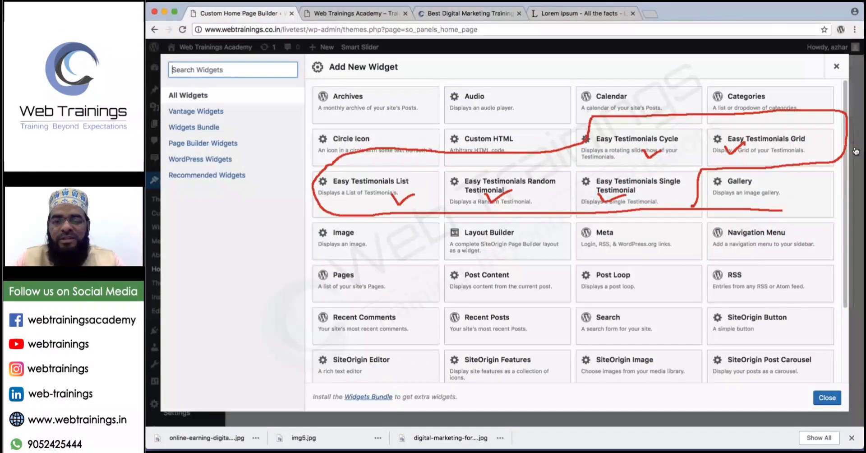
key(Escape)
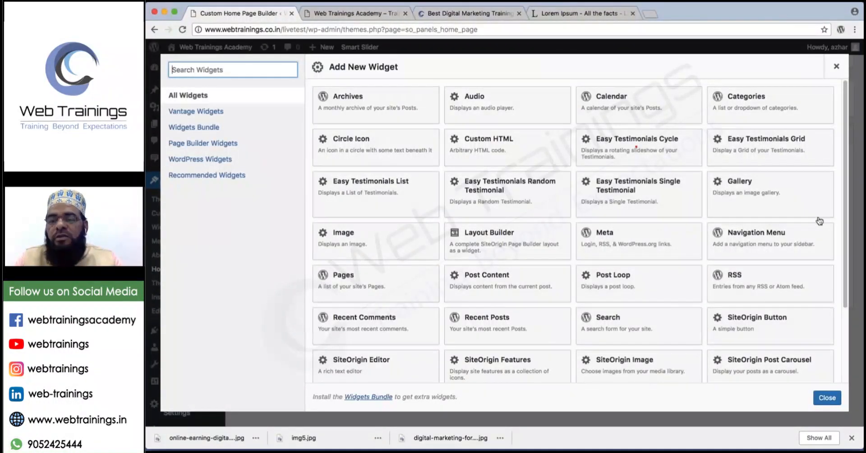
click(652, 148)
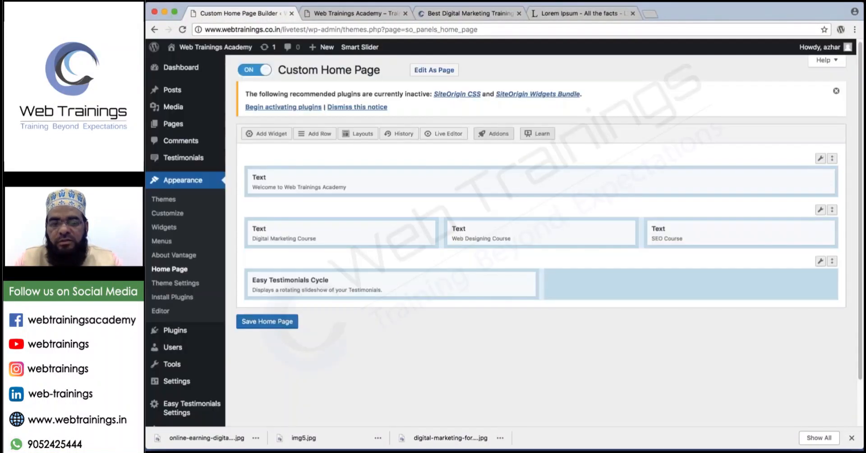
Open the Cycle widget's editor and enter 'Testimonials' as the Widget Title.
click(473, 281)
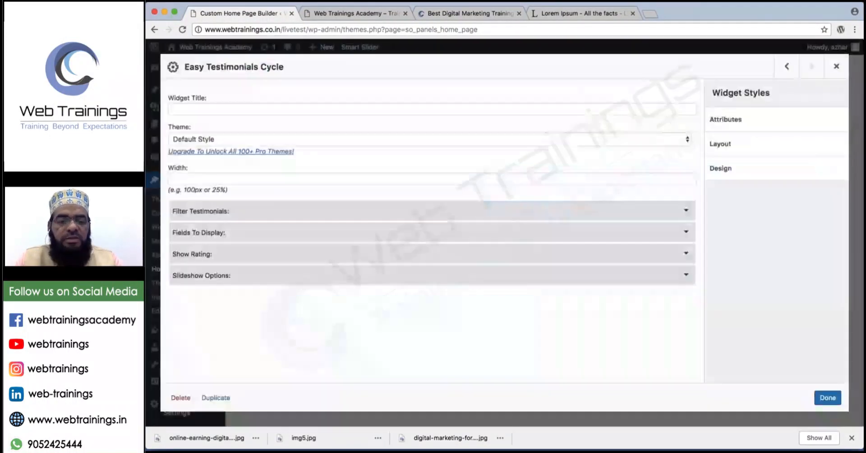
click(270, 109)
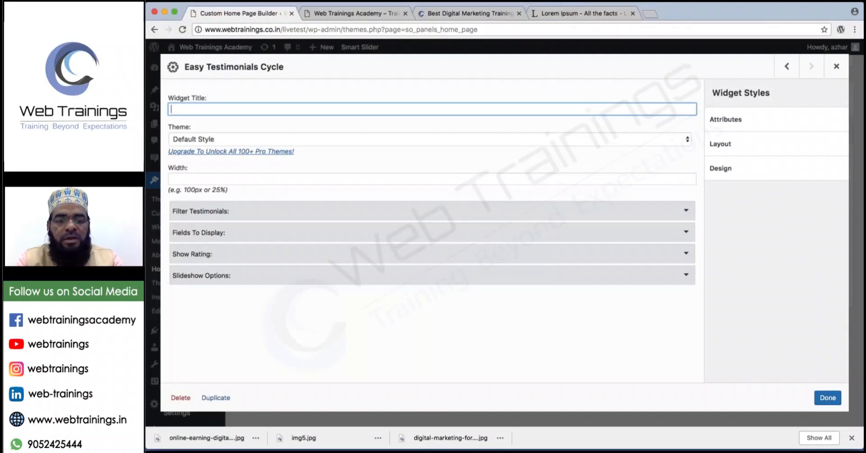
text(Testimon)
key(BackSpace)
key(BackSpace)
key(BackSpace)
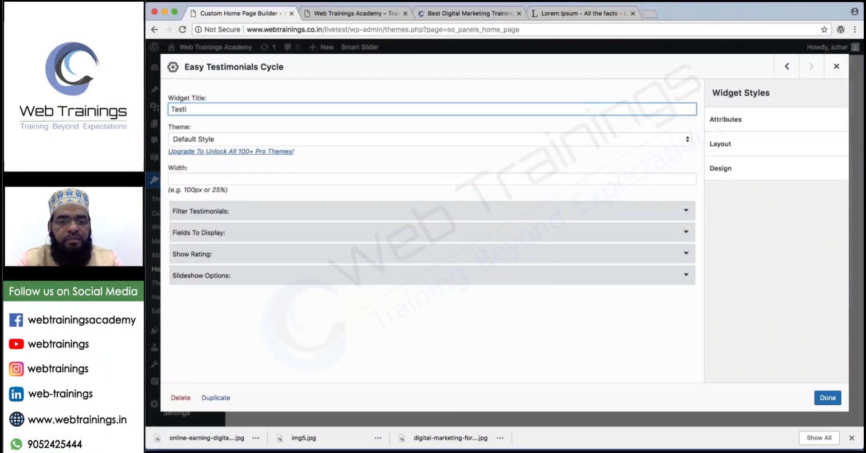
text(mon)
key(BackSpace)
key(BackSpace)
key(BackSpace)
text(on)
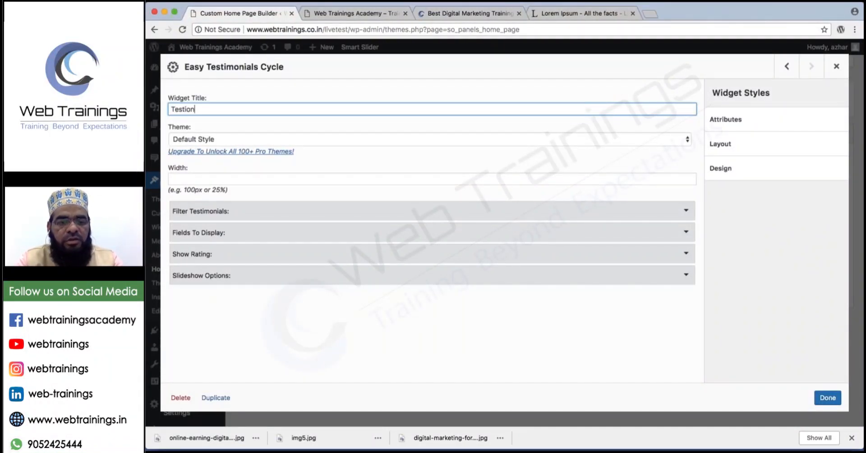
key(BackSpace)
key(BackSpace)
text(monials)
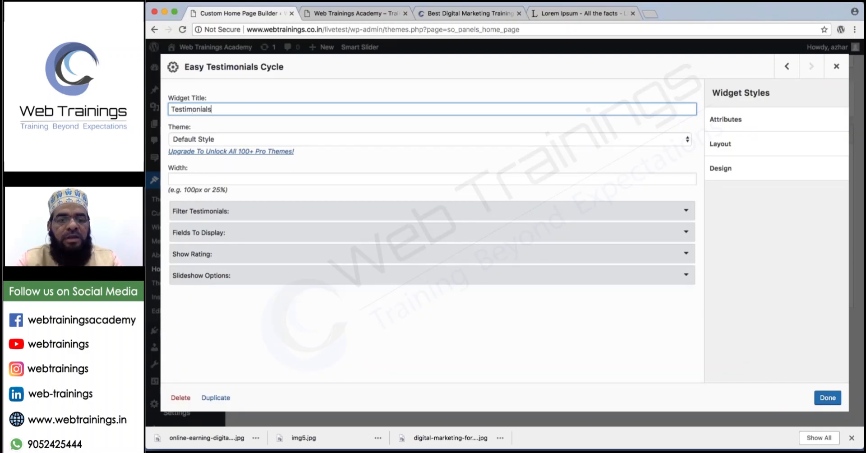
Leave the slideshow Theme set to Default Style.
click(304, 142)
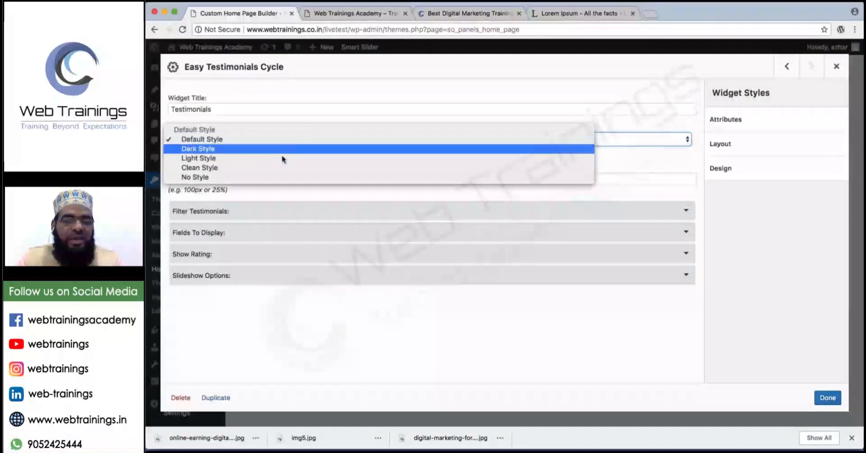
click(244, 138)
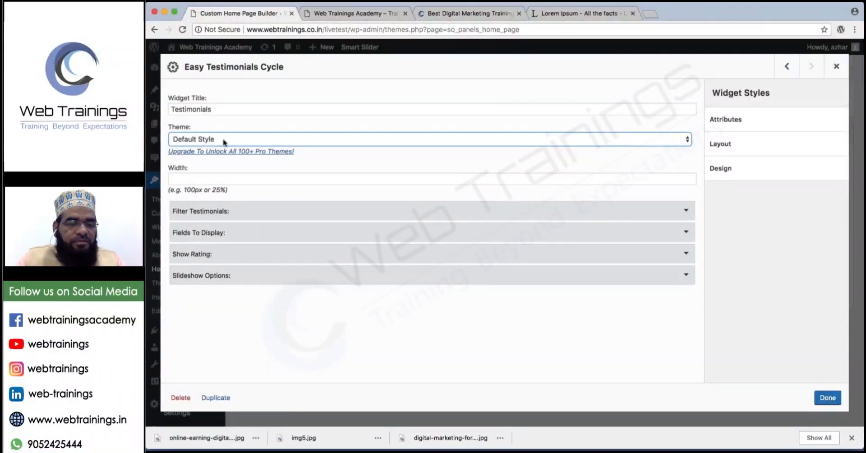
click(216, 178)
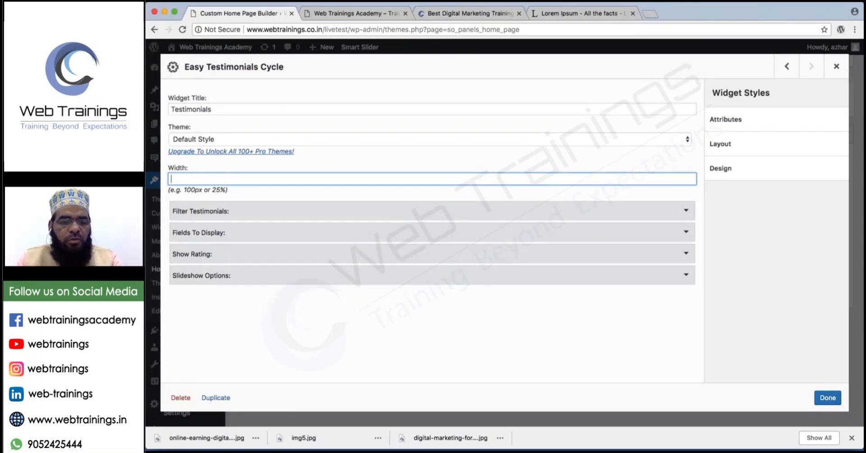
Under Filter Testimonials, set the testimonial Count to 3.
click(221, 211)
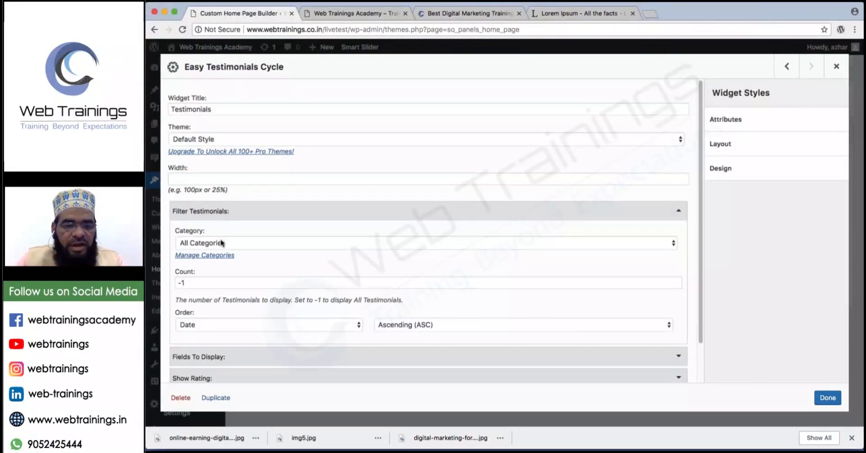
triple_click(214, 287)
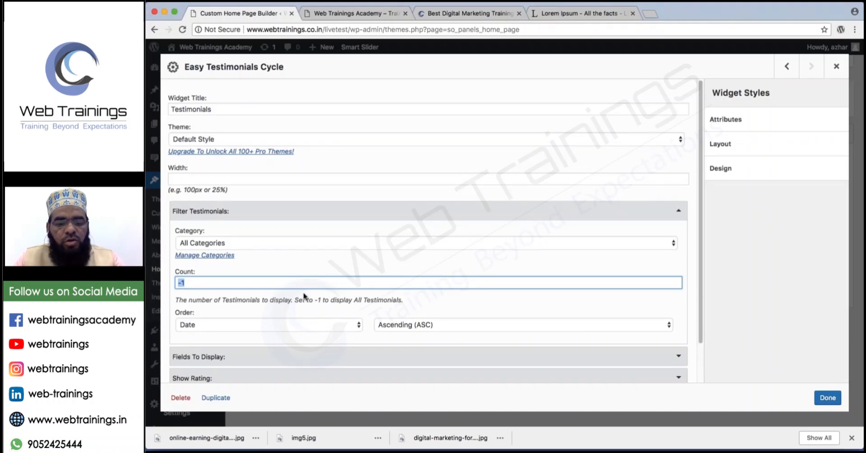
text(3)
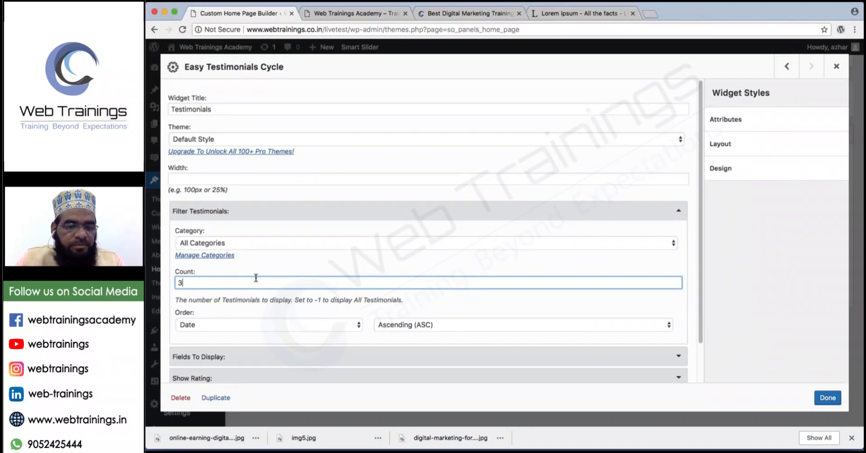
In Fields To Display, hide the image, location and review markup, keeping only the testimonial date.
scroll(256, 278, down, 1)
scroll(255, 289, down, 1)
click(245, 301)
scroll(244, 271, down, 3)
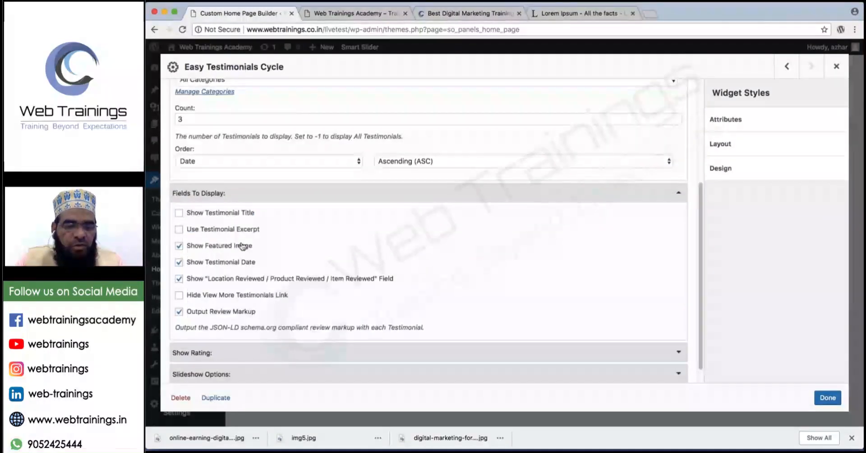
click(205, 247)
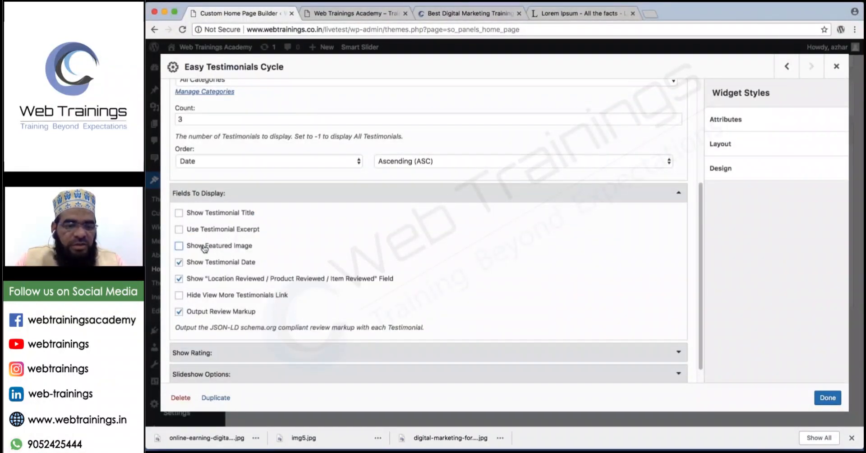
click(217, 265)
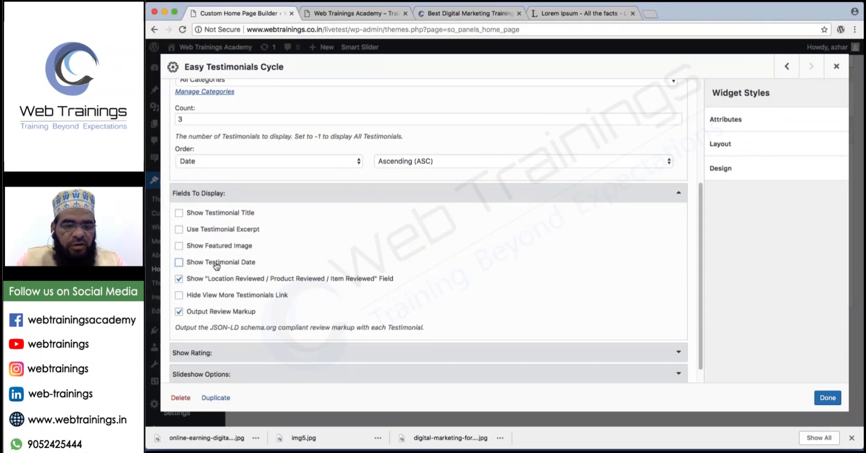
click(179, 279)
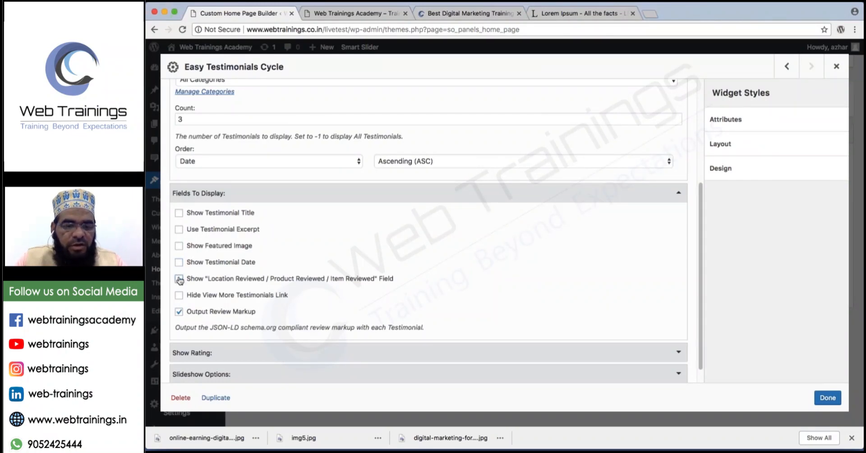
click(179, 312)
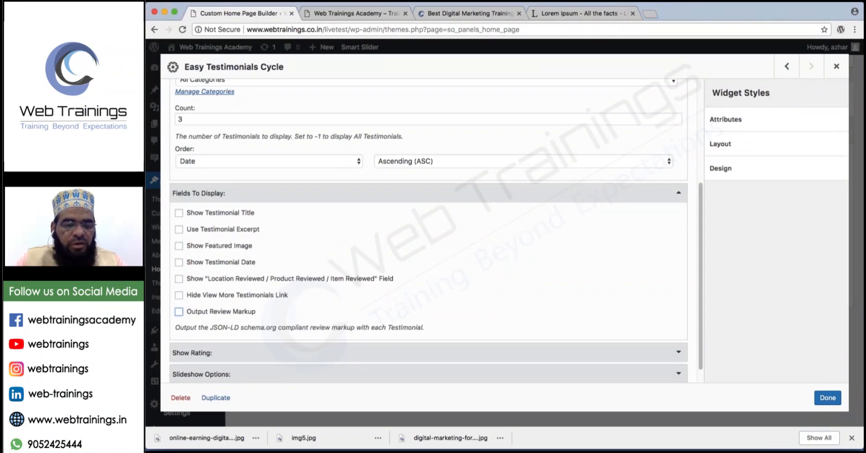
click(179, 262)
Keep the As Stars rating display, close the widget editor and save the home page.
scroll(199, 294, down, 1)
click(221, 334)
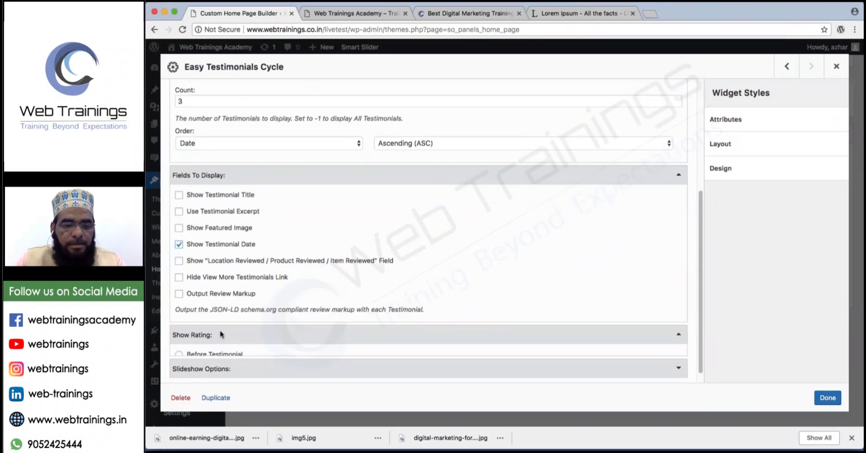
scroll(212, 336, down, 3)
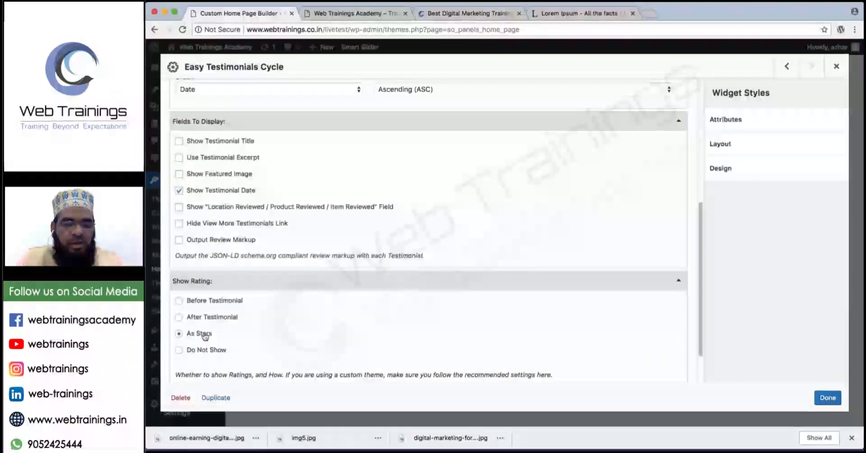
scroll(204, 336, down, 3)
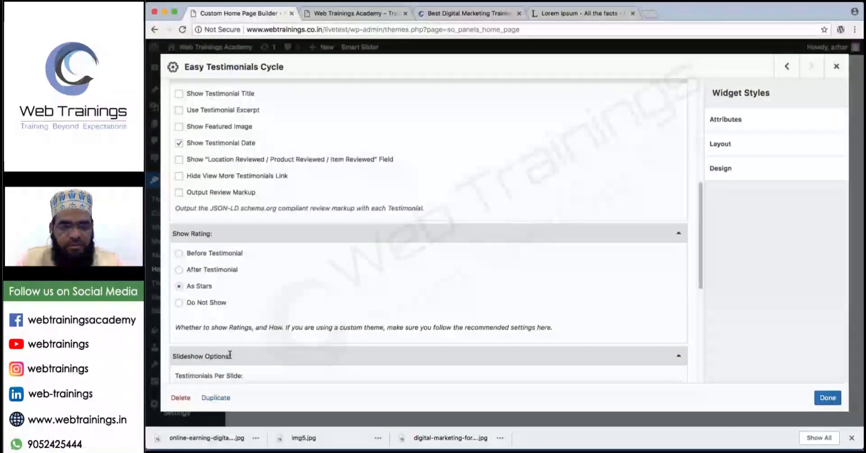
scroll(229, 355, down, 10)
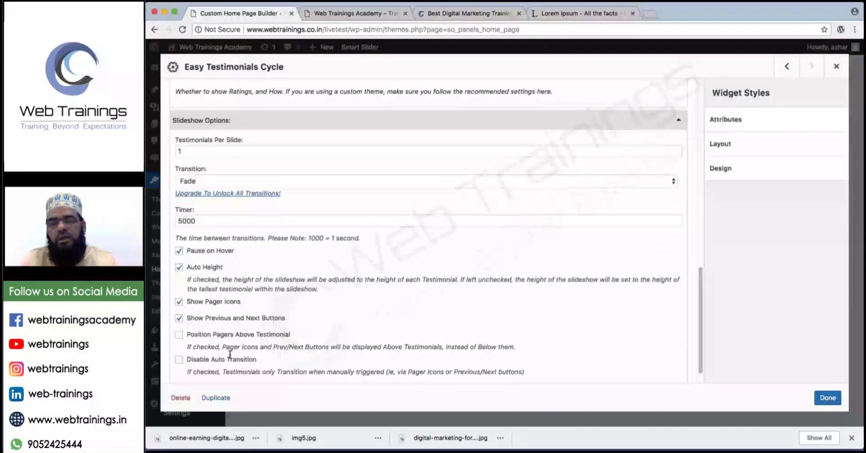
scroll(230, 354, up, 15)
scroll(230, 349, down, 15)
scroll(230, 349, up, 20)
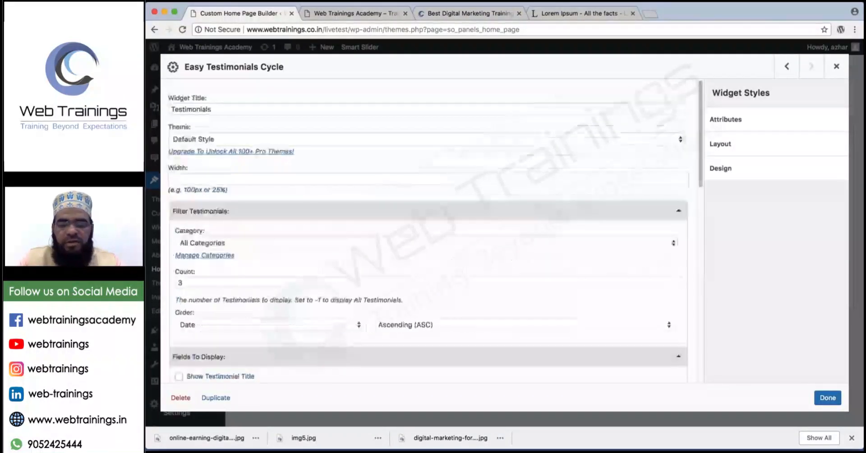
click(830, 399)
click(273, 324)
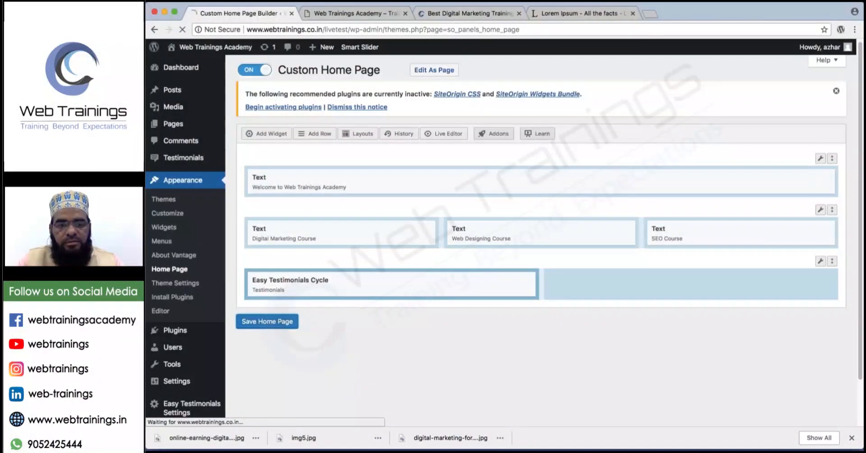
click(348, 13)
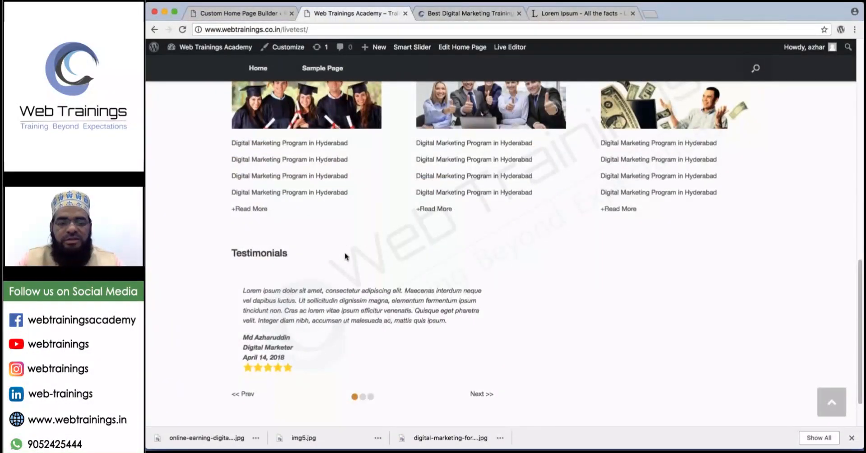
mouse_move(260, 274)
mouse_down()
mouse_move(228, 347)
mouse_move(316, 298)
mouse_move(309, 297)
mouse_up()
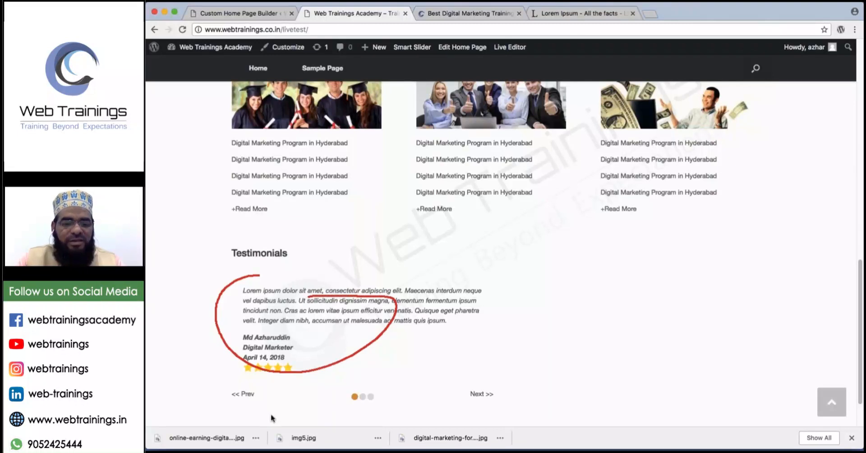
drag(234, 388, 253, 391)
drag(472, 391, 510, 392)
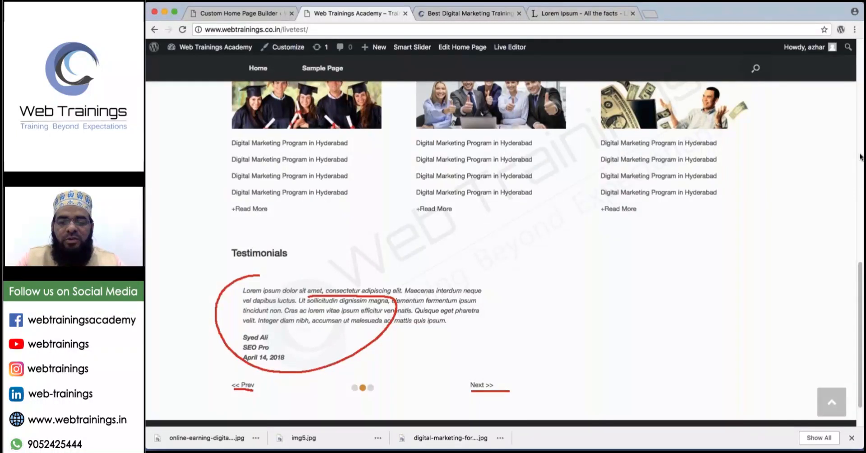
click(482, 395)
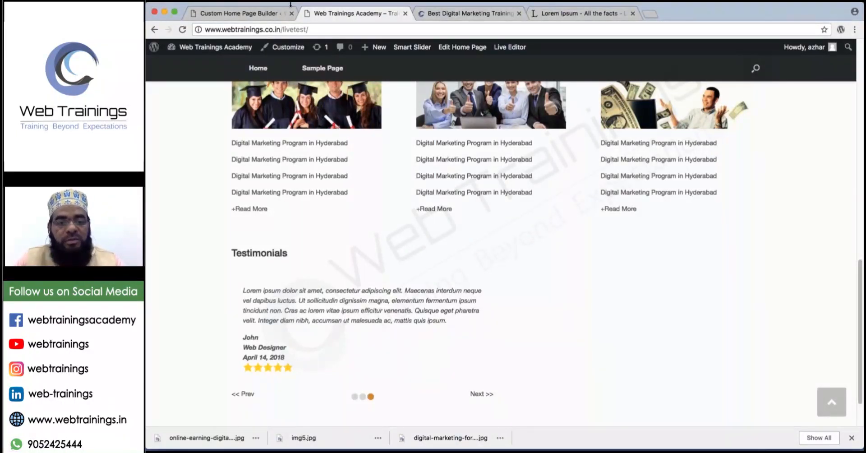
click(264, 15)
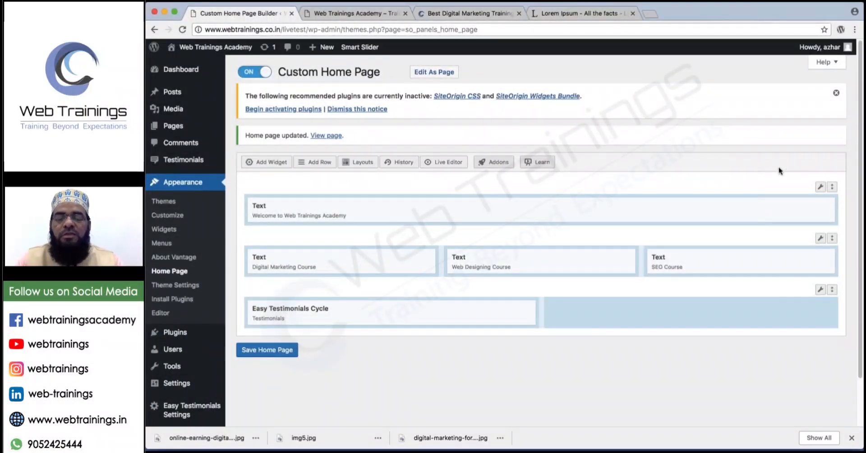
mouse_move(590, 284)
mouse_down()
mouse_move(573, 287)
mouse_move(577, 347)
mouse_move(769, 356)
mouse_move(728, 287)
mouse_move(580, 289)
mouse_up()
mouse_move(824, 231)
mouse_down()
mouse_move(771, 304)
mouse_move(785, 307)
mouse_up()
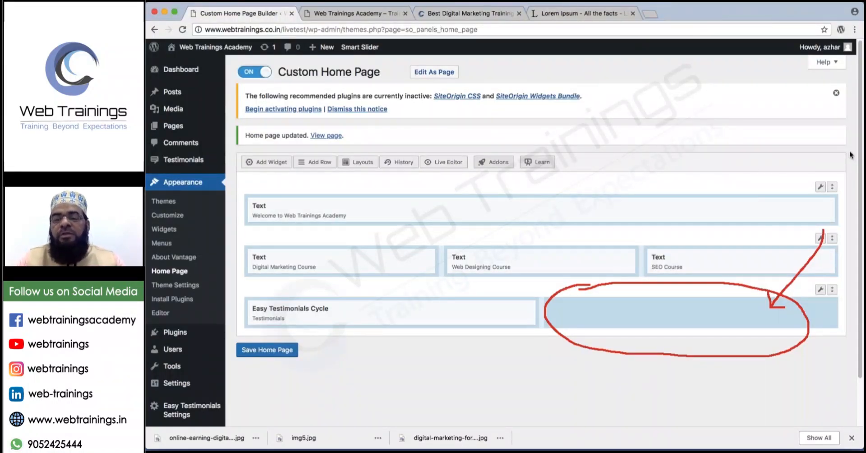
key(Escape)
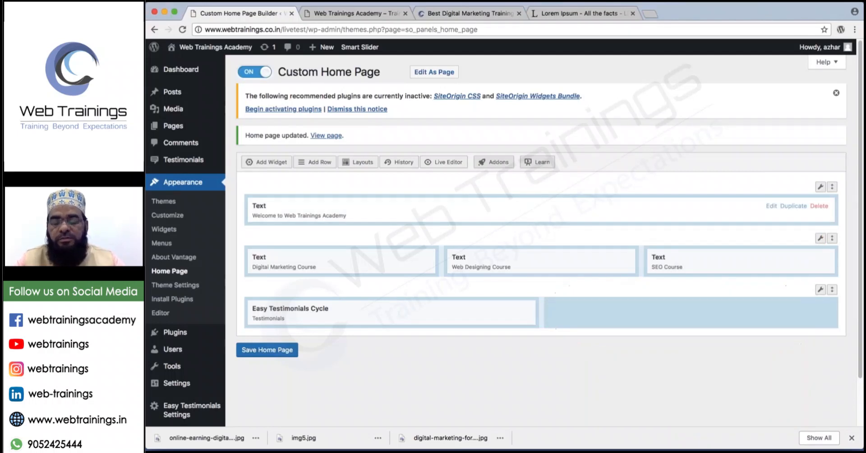
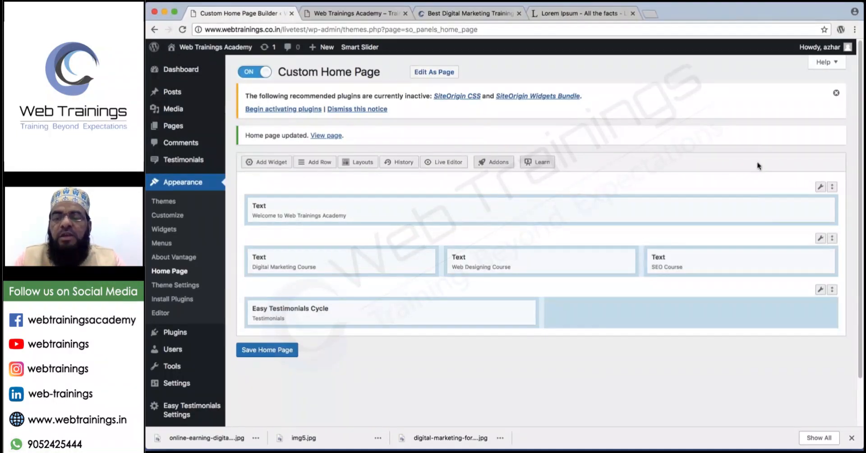
Sketch an iframe note on screen, clear it, and select the empty third-row cell.
drag(536, 360, 536, 378)
mouse_move(535, 341)
mouse_down()
mouse_move(551, 370)
mouse_move(546, 394)
mouse_move(582, 367)
mouse_move(623, 374)
mouse_move(541, 394)
mouse_up()
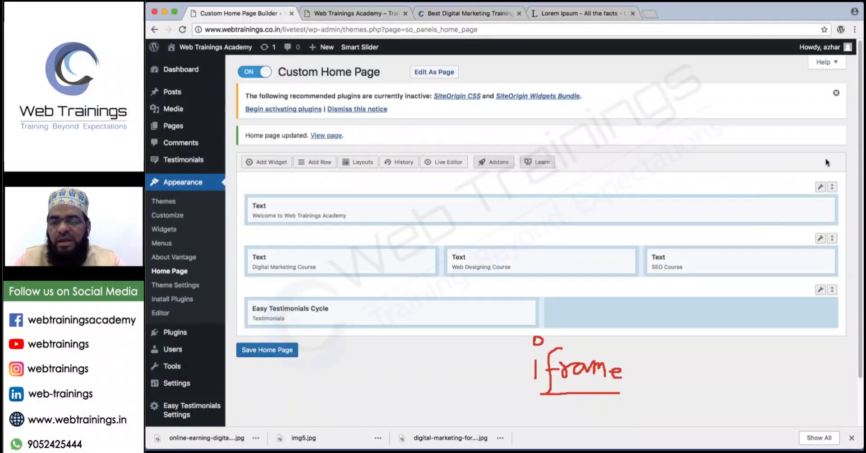
key(ctrl+Right)
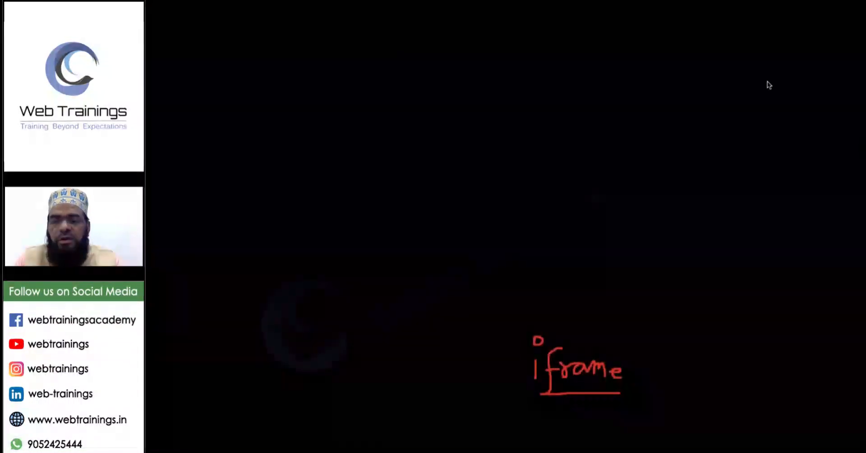
key(ctrl+Left)
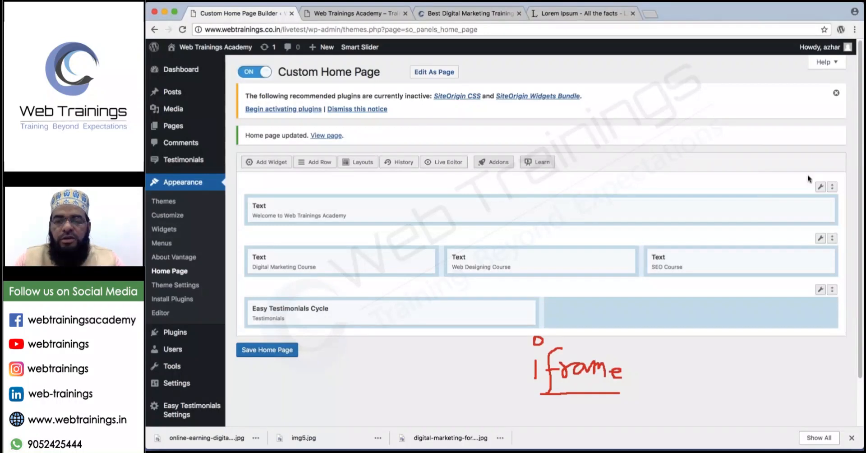
key(Escape)
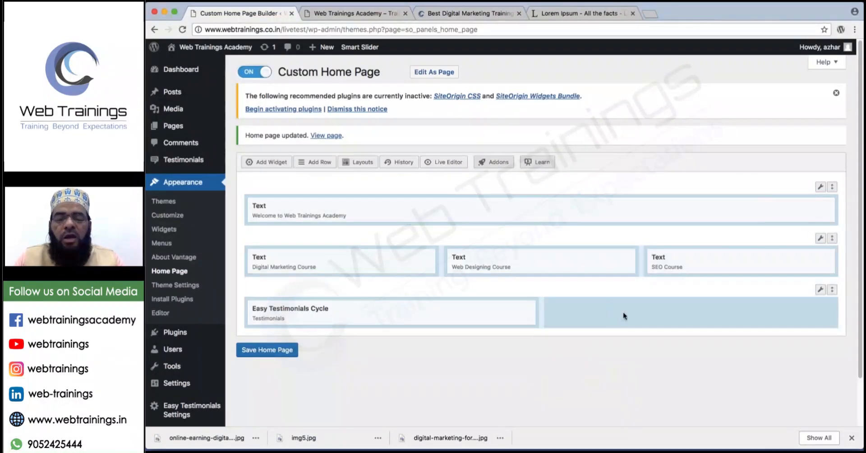
click(631, 318)
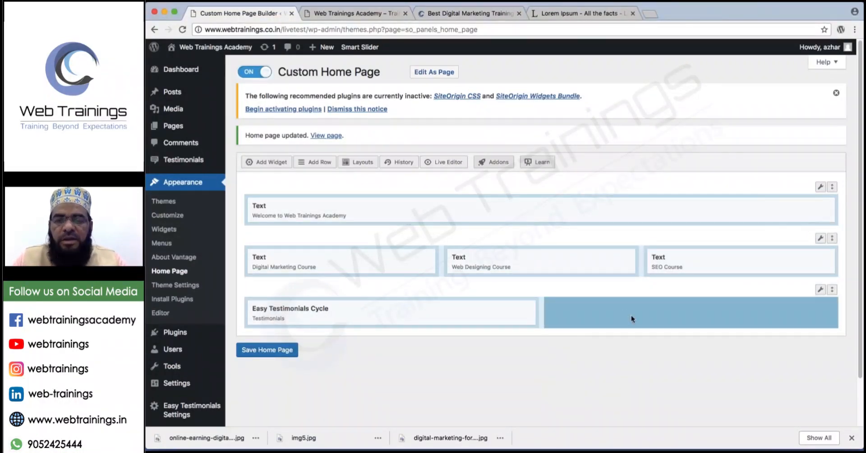
Load youtube.com/webtrainings and open the Digital Marketing course video, paused.
click(568, 14)
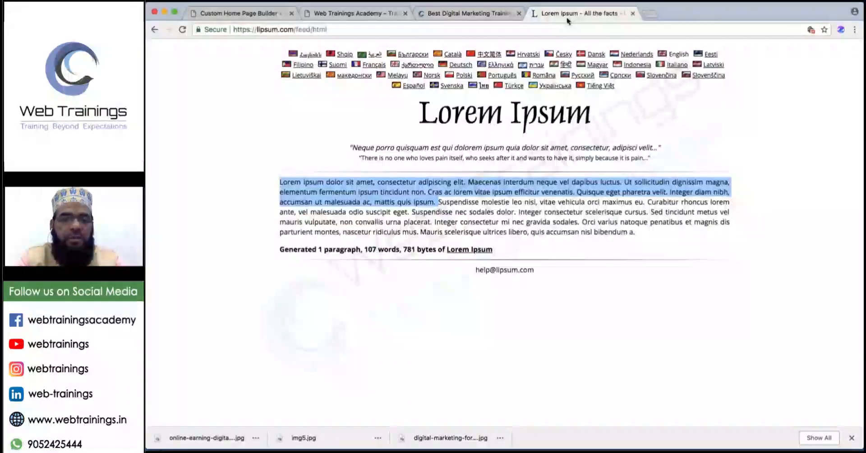
click(568, 30)
text(youtube.com/webtrainings)
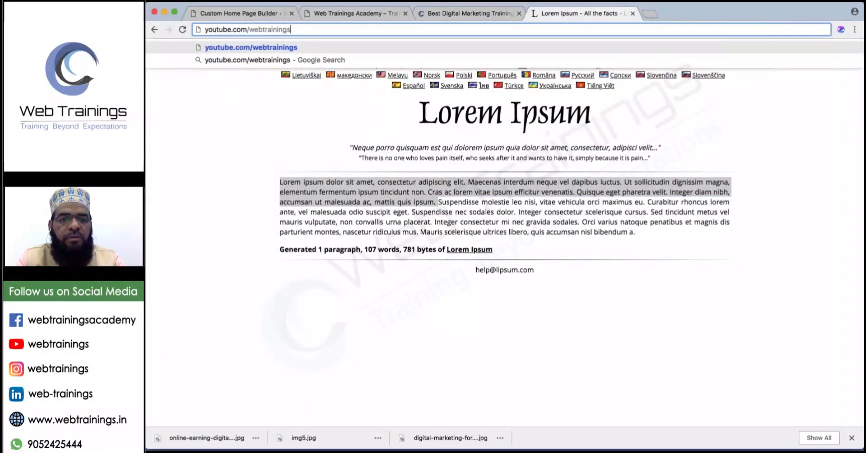
key(Return)
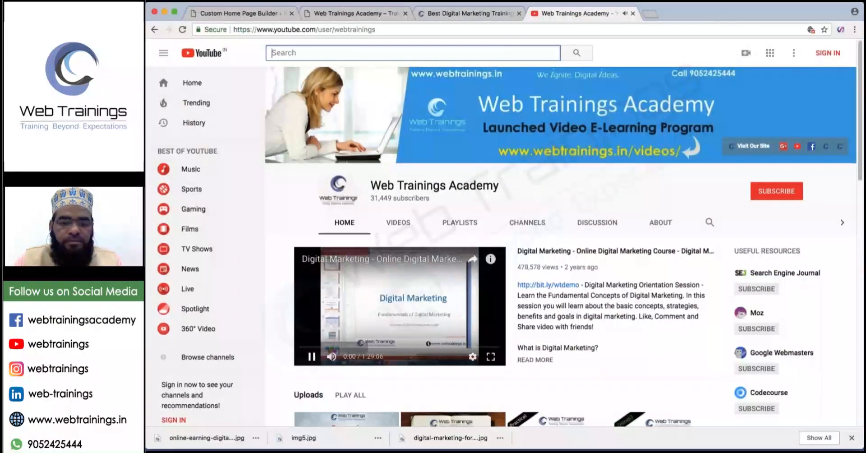
click(312, 357)
click(616, 251)
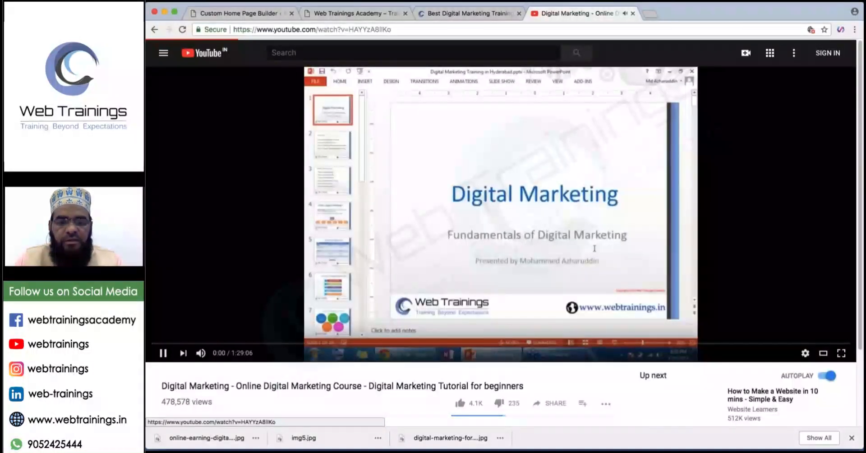
click(385, 135)
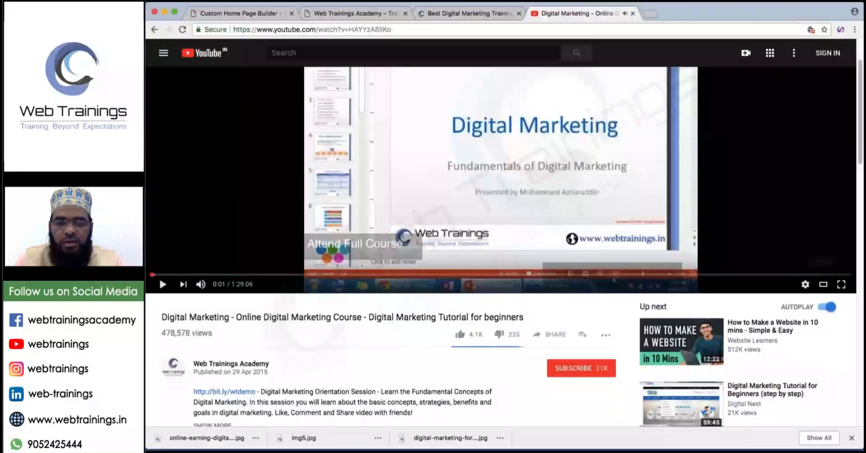
scroll(609, 315, down, 2)
scroll(604, 315, down, 1)
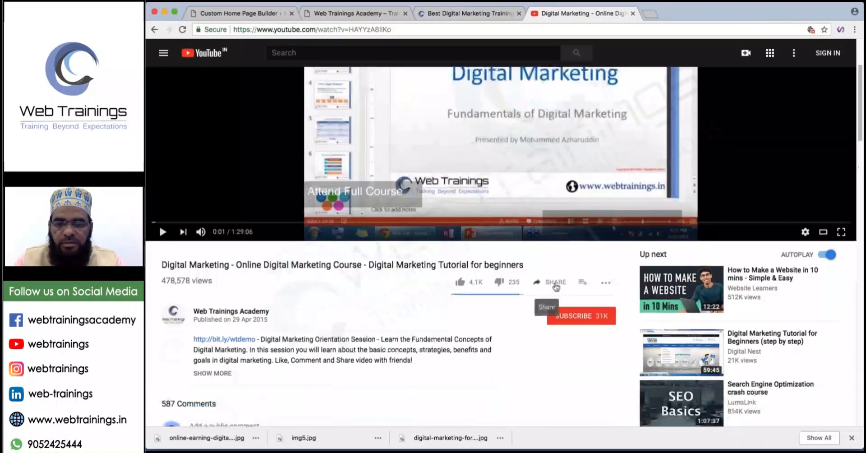
Select the video's embed code with Show suggested videos unticked, then return to webtrainings.in.
click(555, 284)
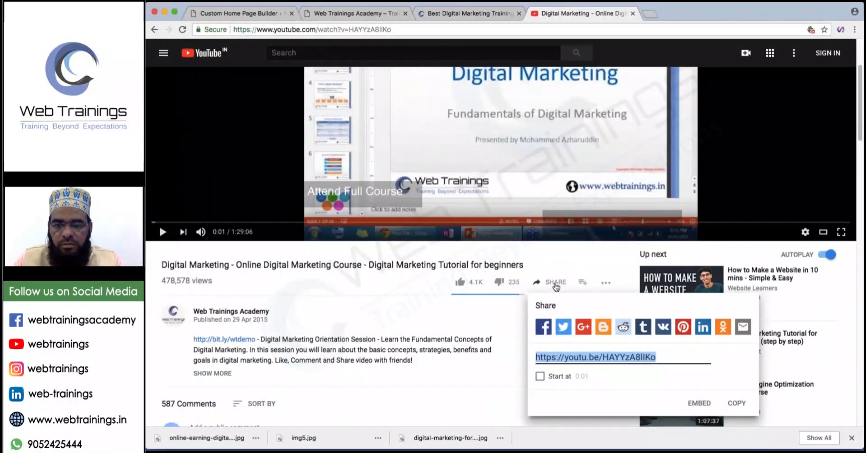
click(699, 404)
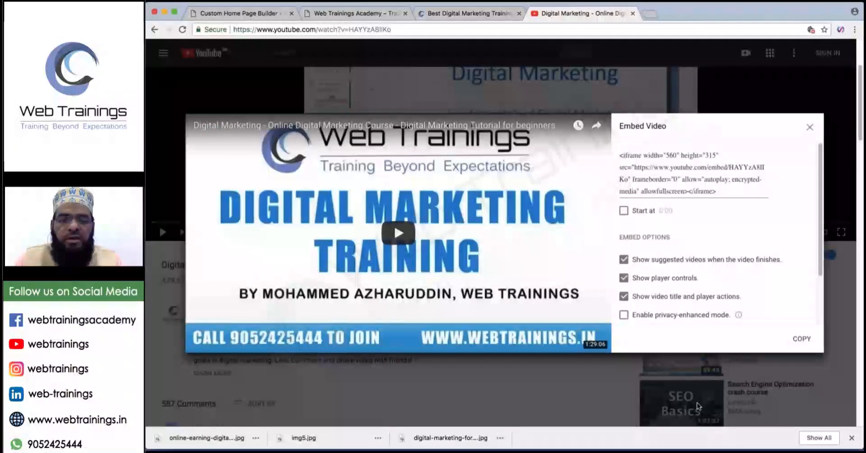
click(682, 261)
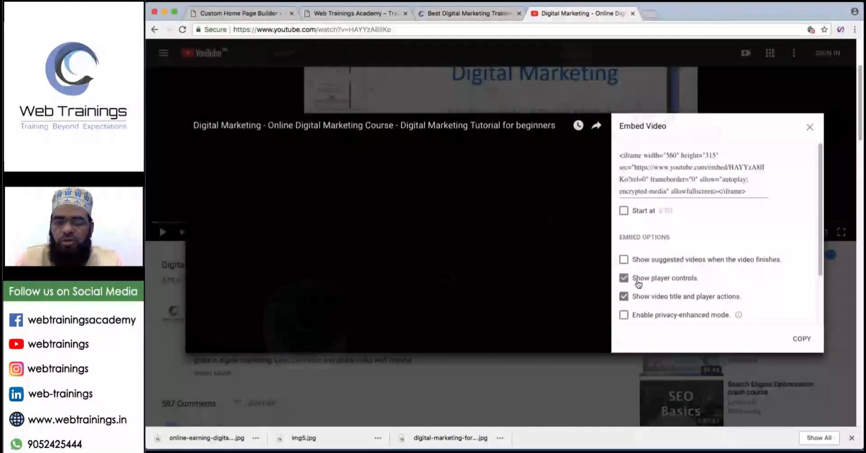
click(678, 179)
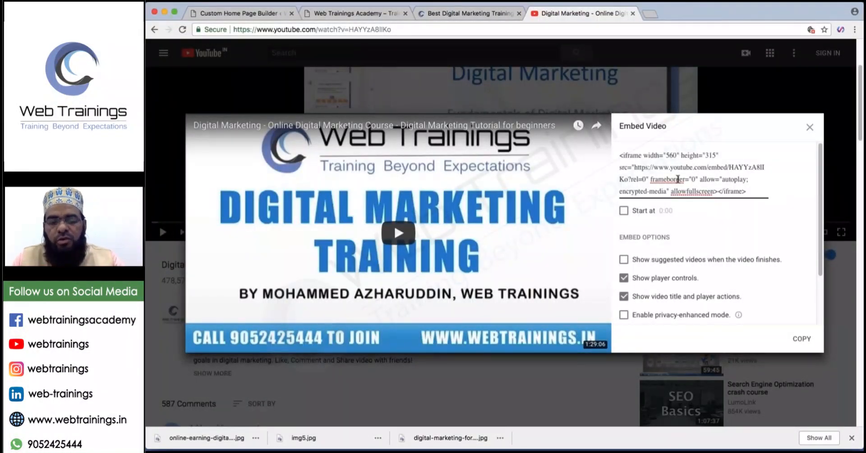
key(super+a)
key(super+c)
click(809, 128)
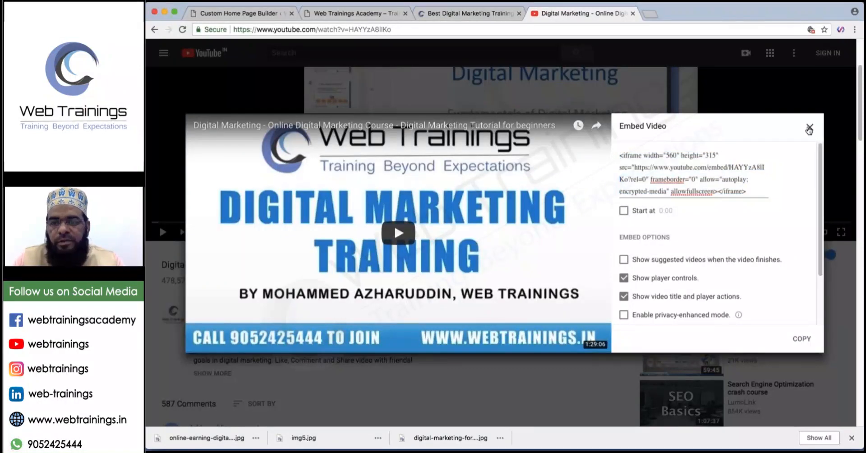
click(809, 129)
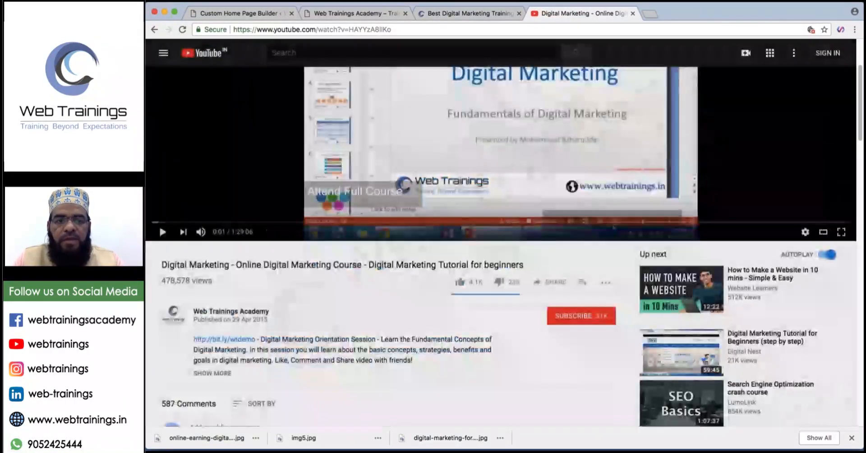
click(424, 13)
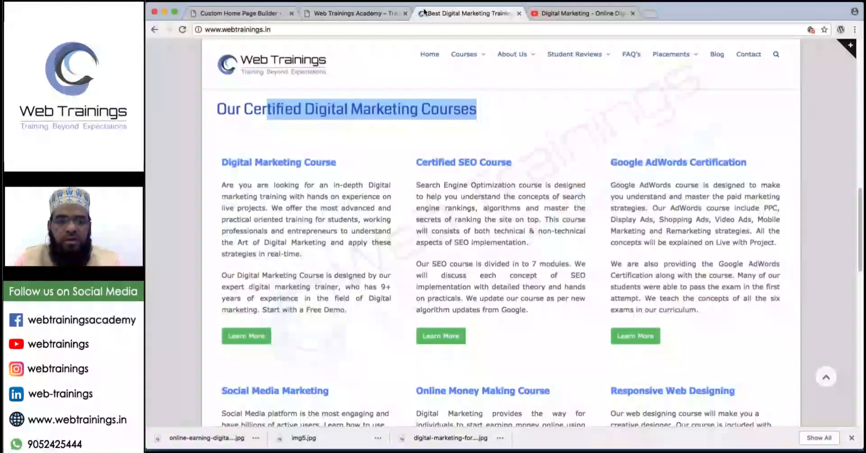
Add a Text widget to the empty third-row cell and type 'Some' as its title.
click(257, 13)
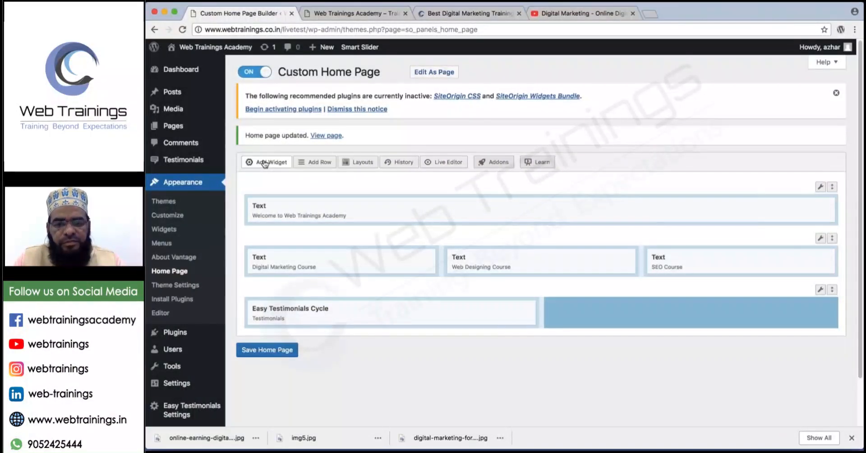
click(264, 164)
click(739, 313)
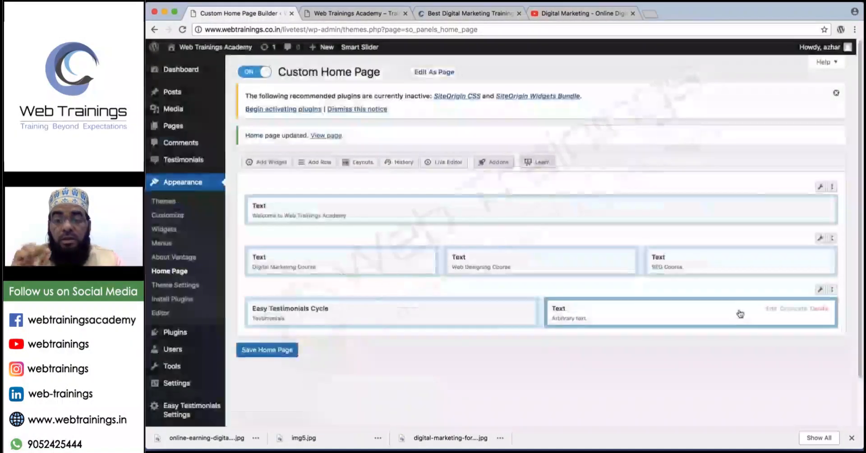
click(772, 309)
click(310, 109)
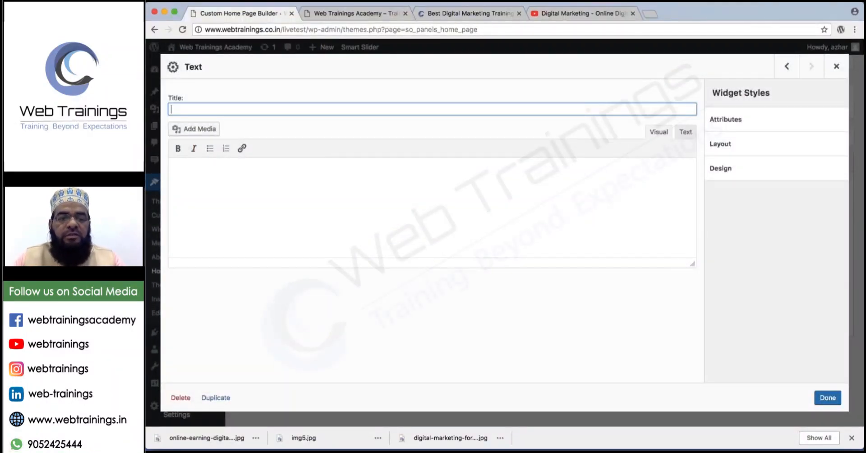
text(S)
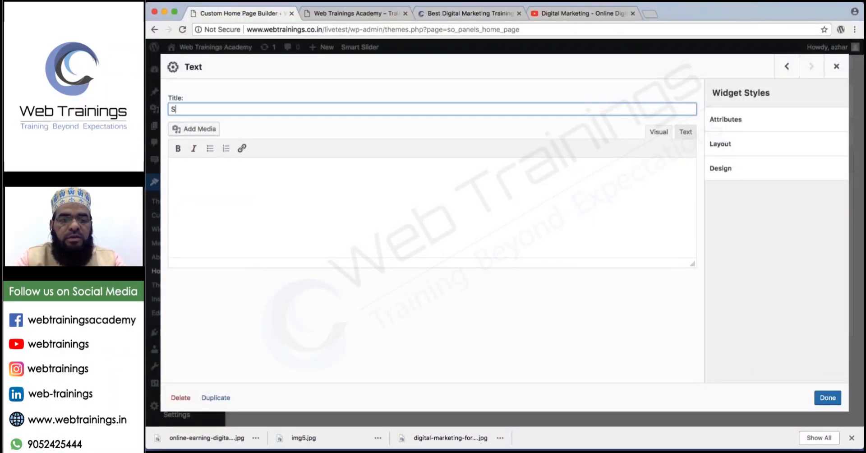
text(ome Heading)
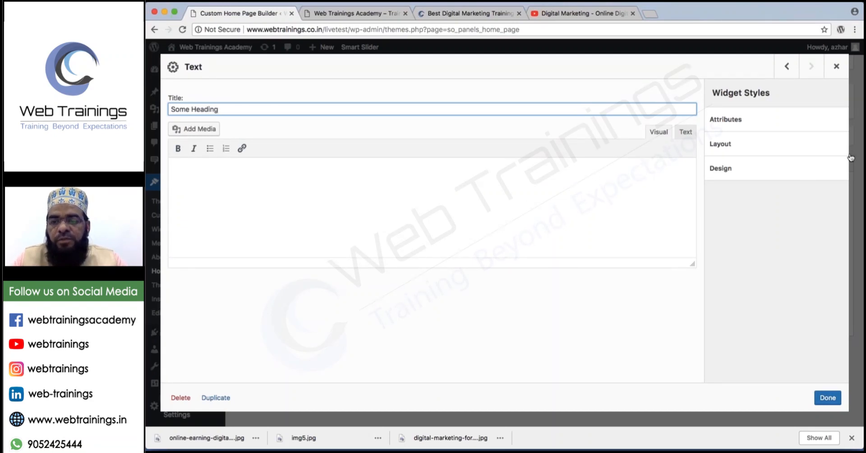
Annotate the widget editor's visual mode and Code note by hand, then clear the notes.
mouse_move(655, 119)
mouse_down()
mouse_move(645, 141)
mouse_move(674, 149)
mouse_move(667, 122)
mouse_move(643, 119)
mouse_move(695, 151)
mouse_move(704, 129)
mouse_move(682, 121)
mouse_move(694, 184)
mouse_move(707, 179)
mouse_move(684, 220)
mouse_move(724, 204)
mouse_move(737, 220)
mouse_up()
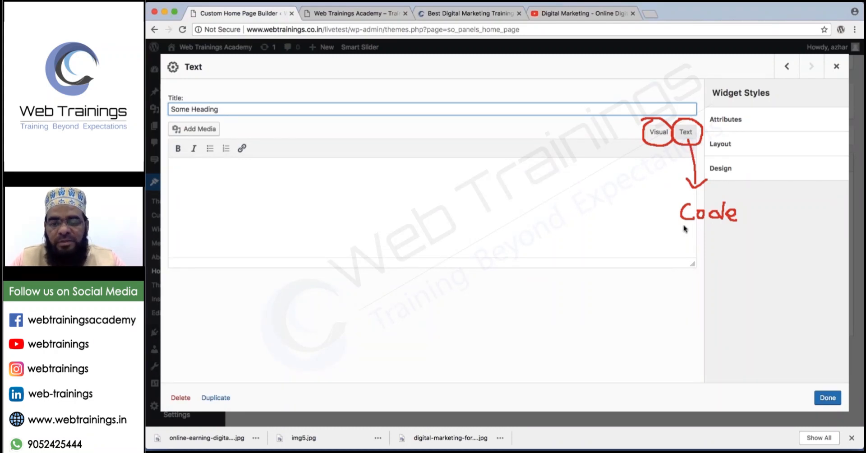
drag(684, 225, 735, 225)
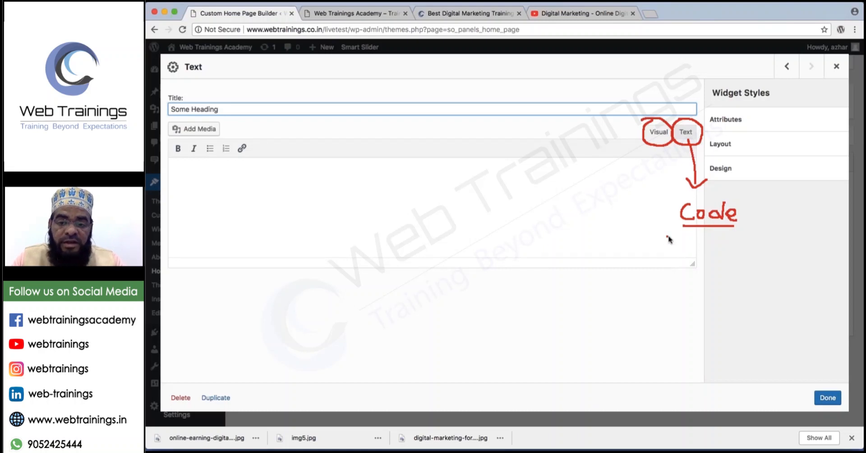
mouse_move(667, 236)
mouse_down()
mouse_move(743, 289)
mouse_move(637, 316)
mouse_move(640, 242)
mouse_move(689, 236)
mouse_up()
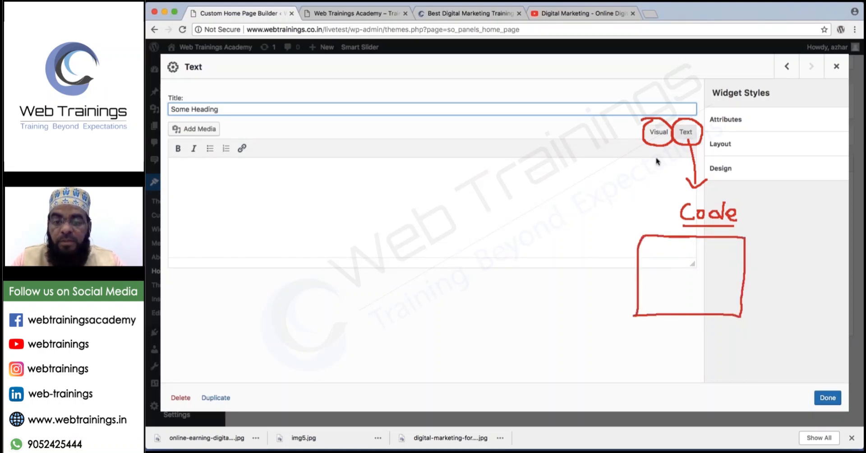
drag(656, 146, 649, 157)
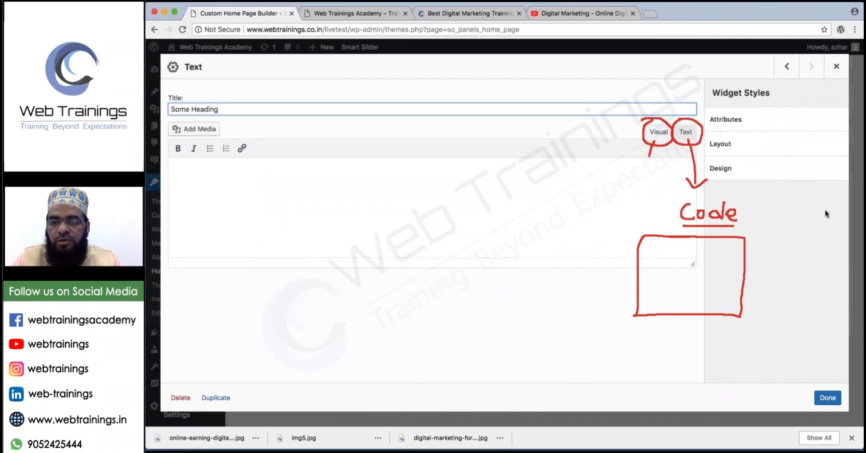
key(Escape)
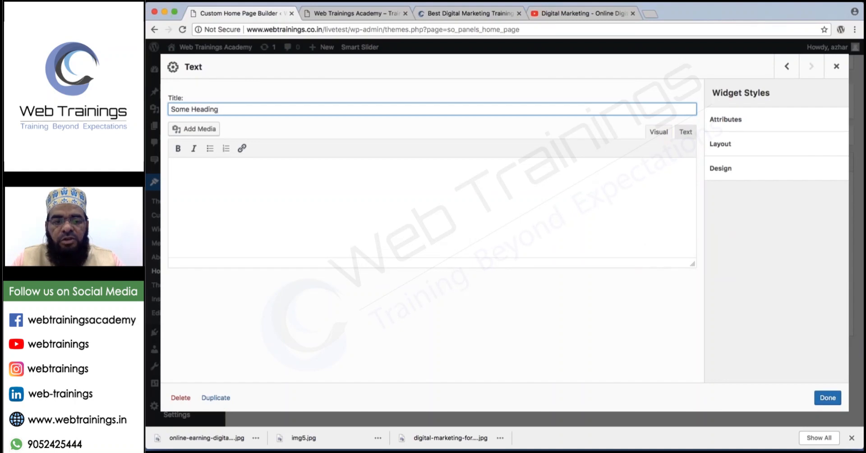
Paste the YouTube embed code into the widget body, dismiss the warning, and save the home page.
click(590, 188)
text(<iframe width="560" height="315" src="https://www.youtube.com/embed/MAYTaeRBKnNs?rel=0" frameborder="0" allow="autoplay; encrypted-media" allowfullscreen></iframe>)
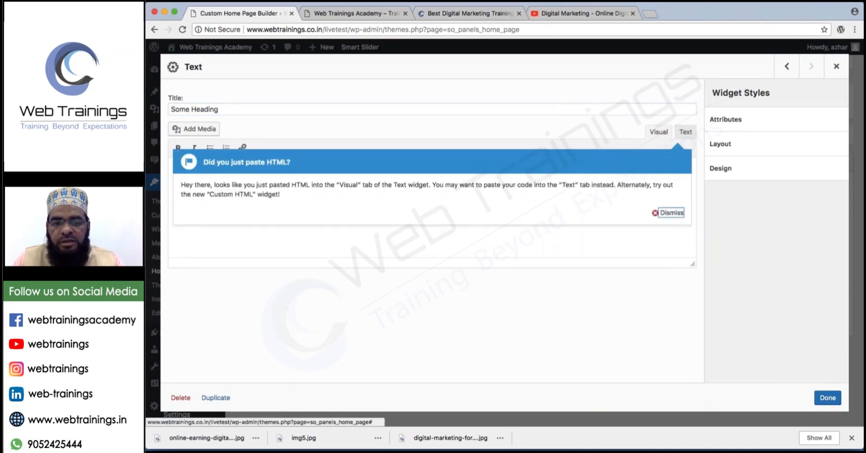
click(671, 213)
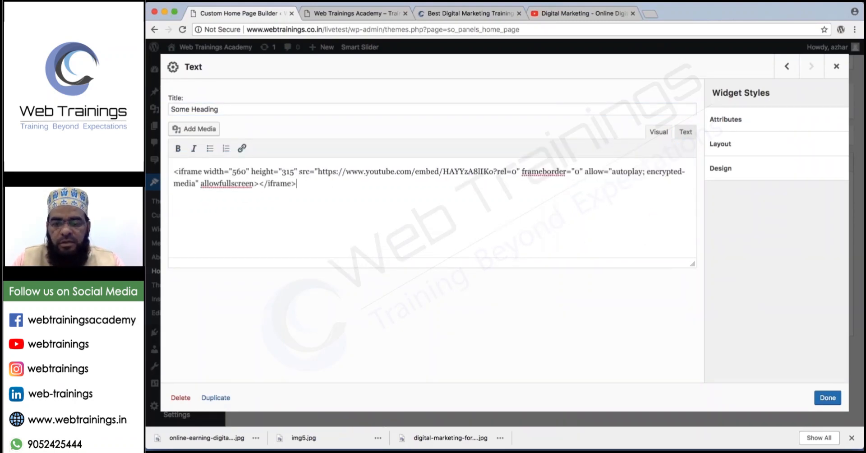
click(828, 398)
click(267, 350)
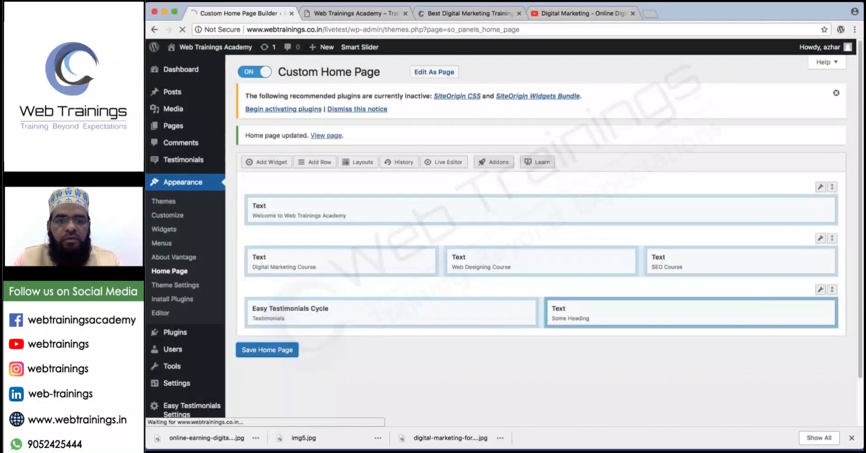
click(348, 15)
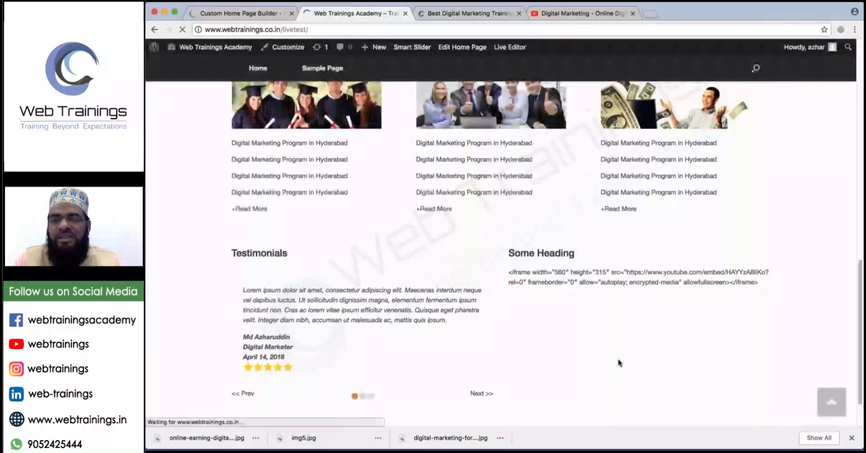
mouse_move(690, 225)
mouse_down()
mouse_move(479, 266)
mouse_move(637, 231)
mouse_up()
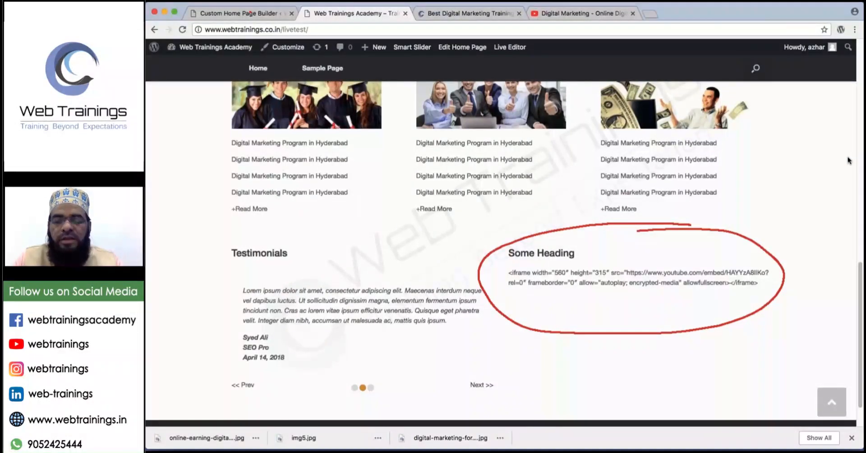
click(247, 13)
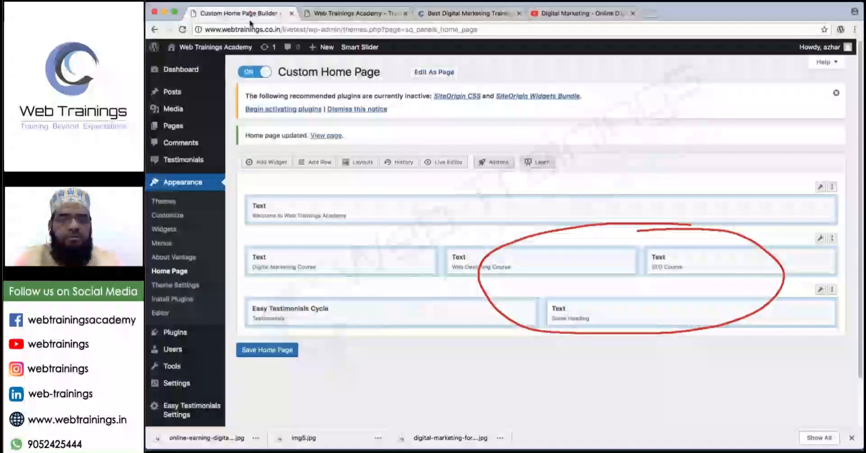
In the Some Heading widget's Text mode, replace the escaped code with the freshly pasted iframe.
click(771, 309)
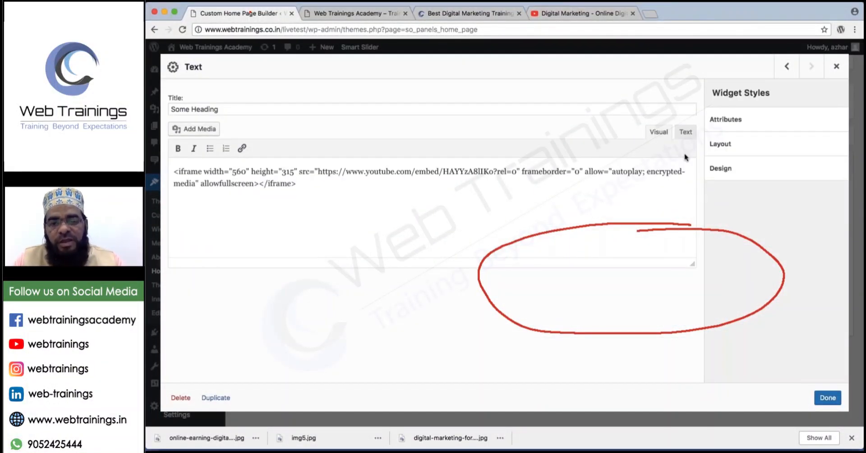
click(683, 133)
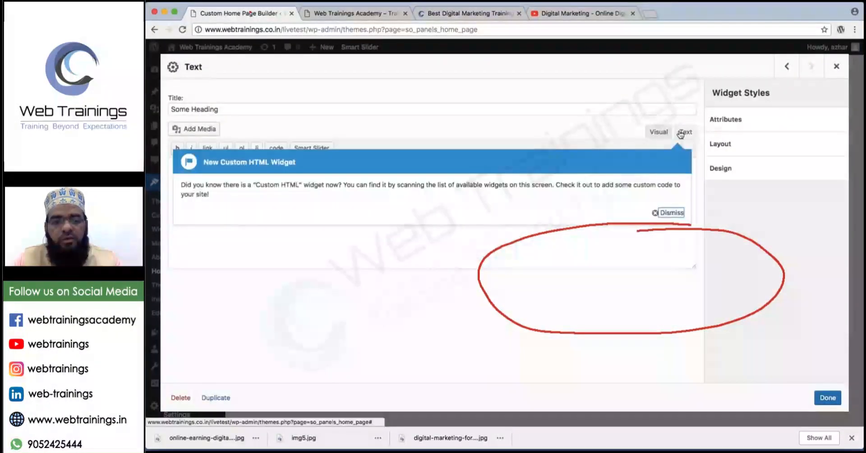
click(677, 214)
click(447, 189)
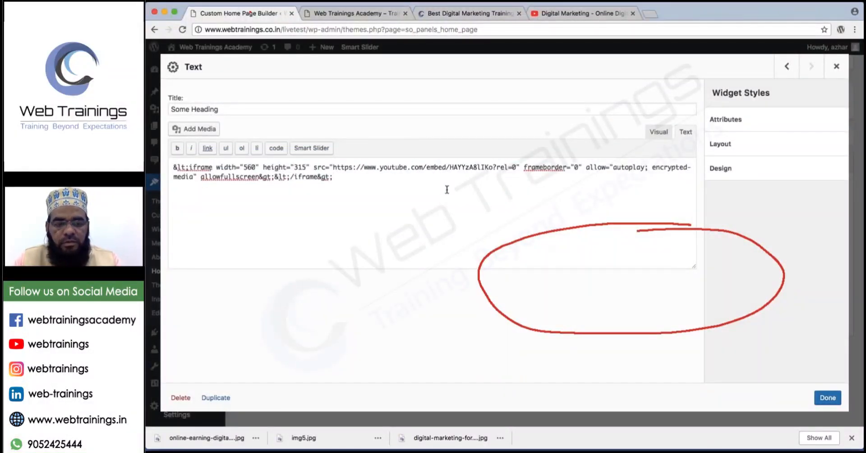
key(super+a)
key(BackSpace)
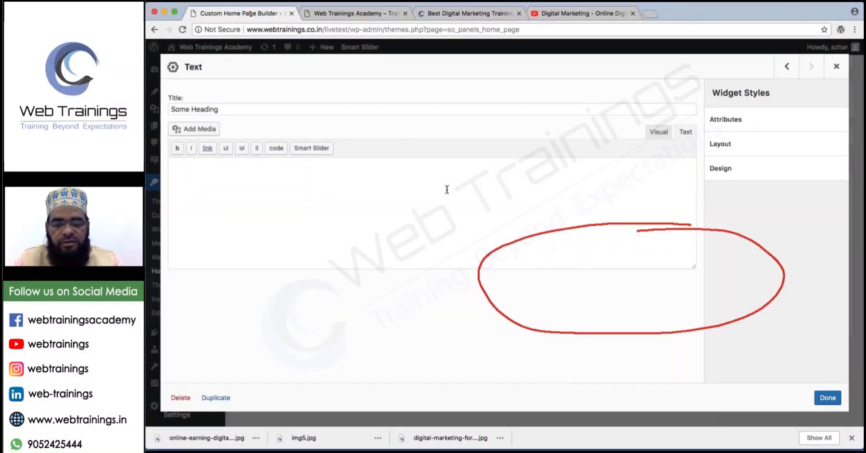
key(super+v)
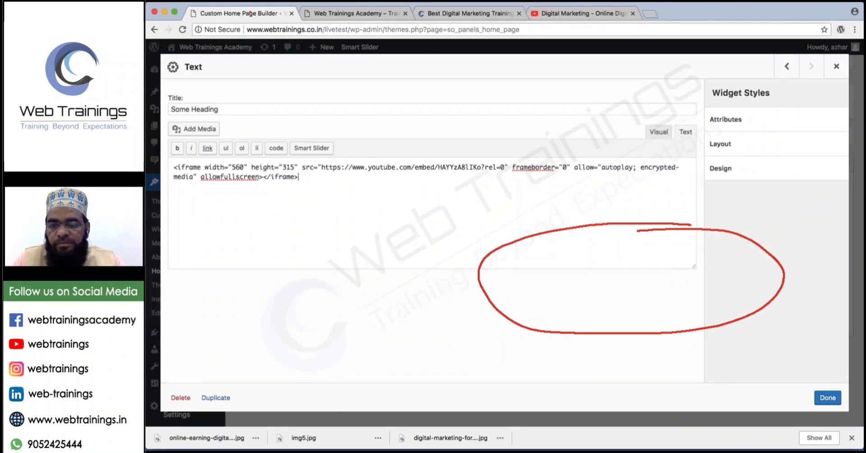
click(828, 397)
Save the home page and reload the live site to view the embedded Digital Marketing video.
click(273, 351)
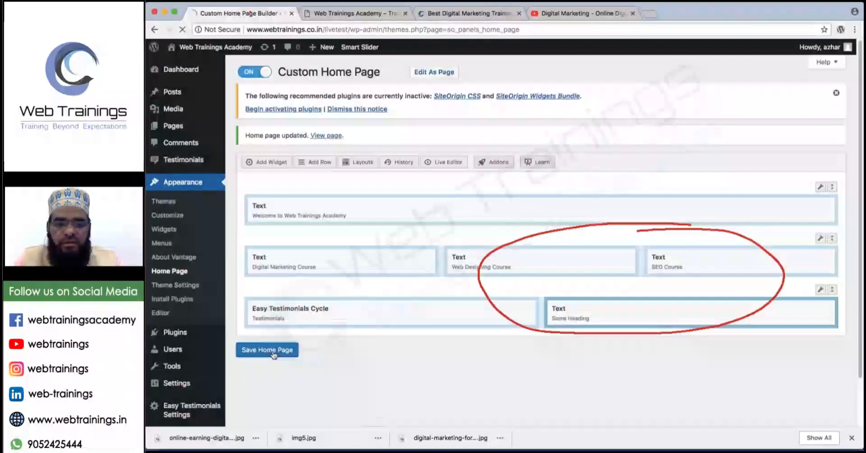
click(348, 19)
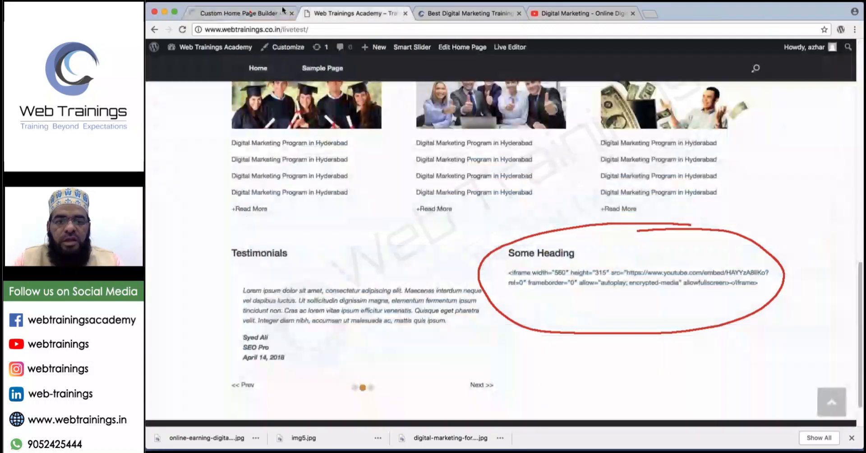
click(183, 29)
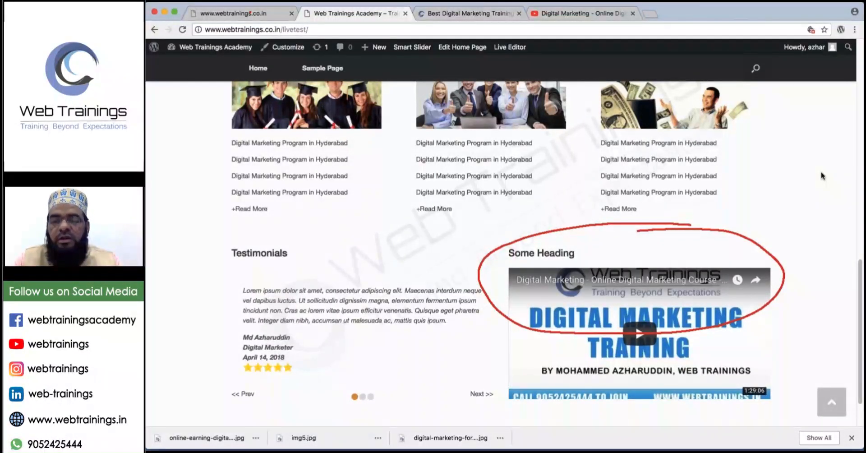
key(Escape)
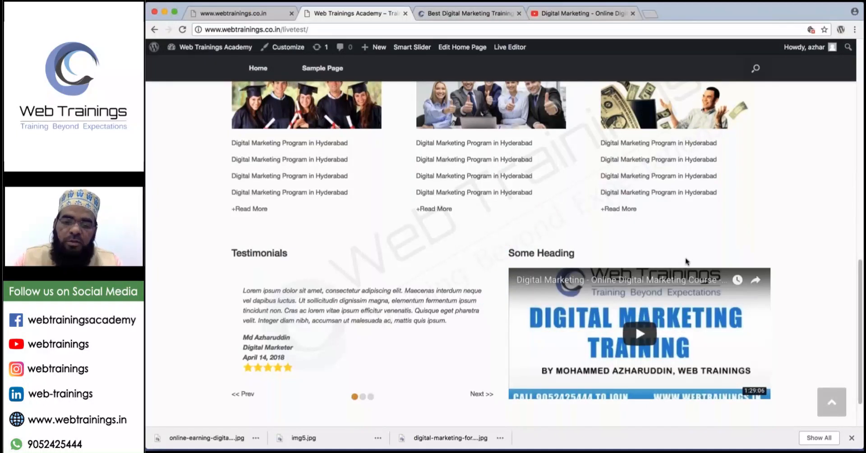
scroll(694, 319, down, 2)
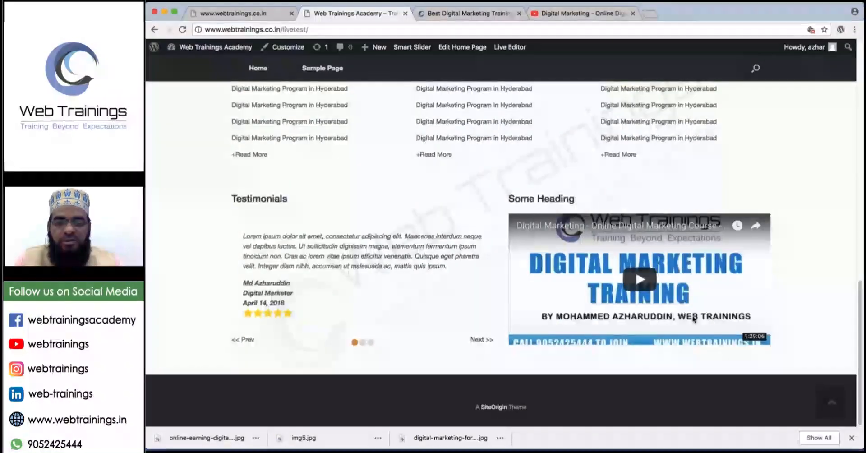
scroll(694, 319, up, 5)
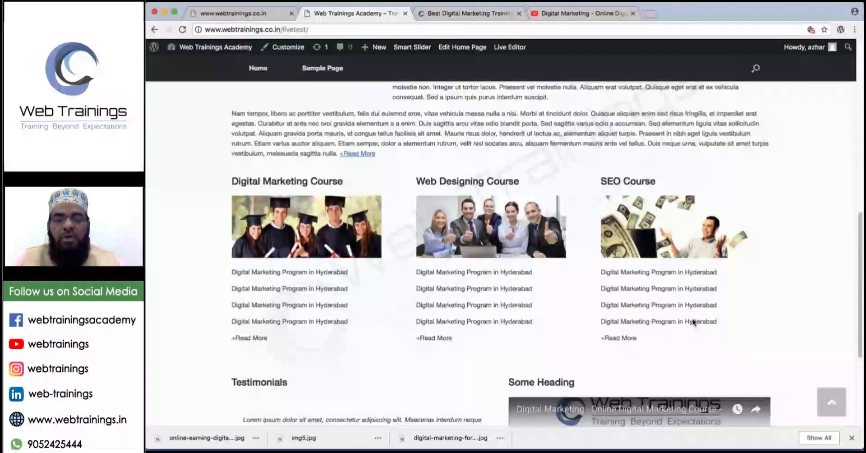
scroll(694, 322, down, 5)
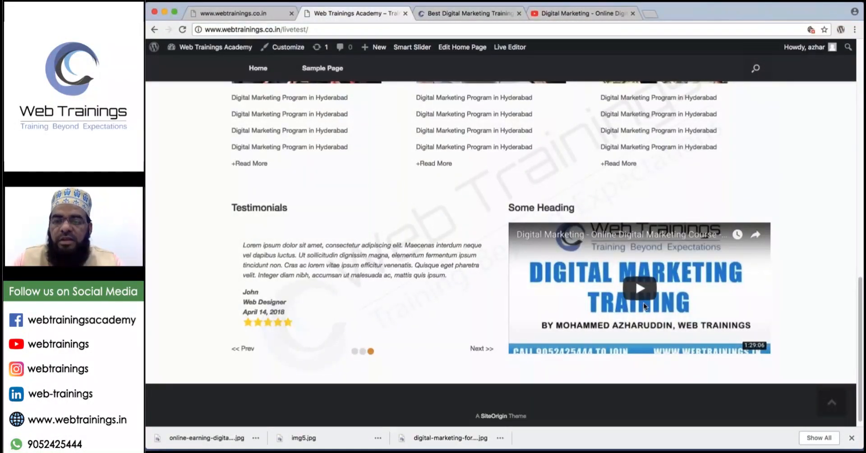
scroll(644, 306, down, 1)
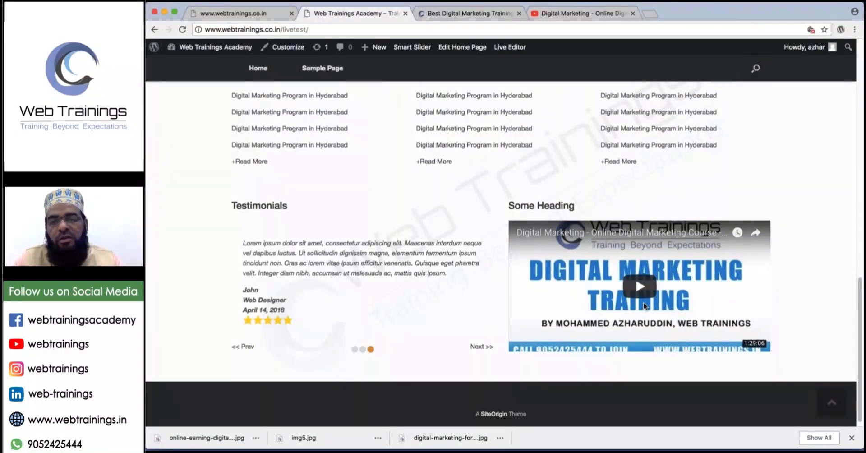
scroll(645, 306, up, 6)
scroll(644, 303, down, 7)
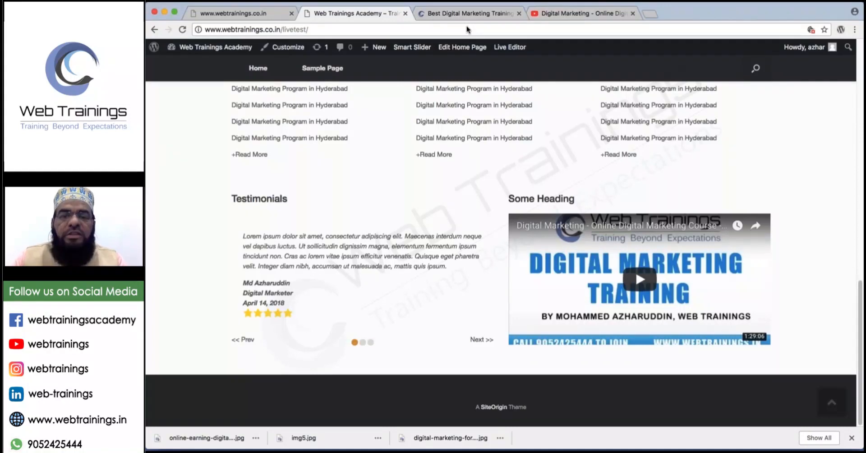
In the YouTube tab, correct the address to maps.google.com and load Google Maps.
click(568, 11)
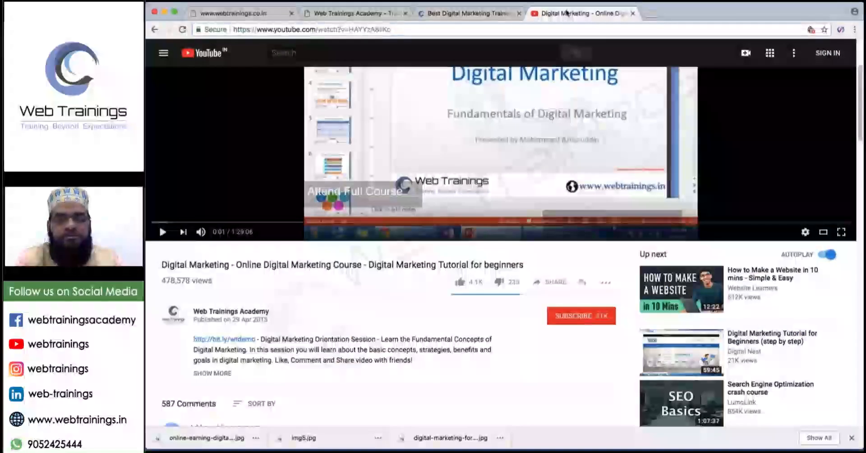
text(www.you)
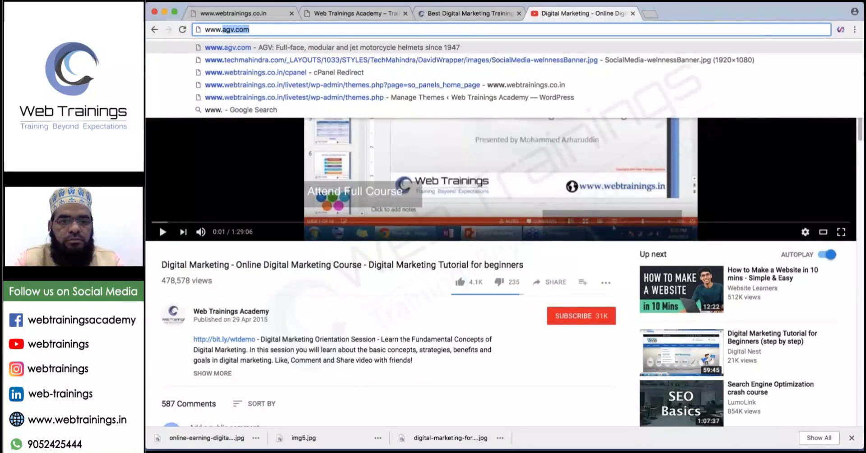
key(BackSpace)
key(BackSpace)
key(BackSpace)
key(BackSpace)
key(super+a)
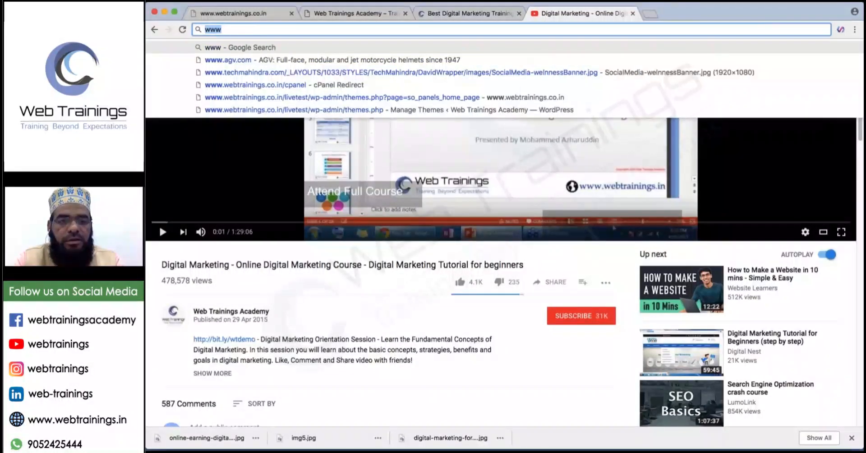
text(maps)
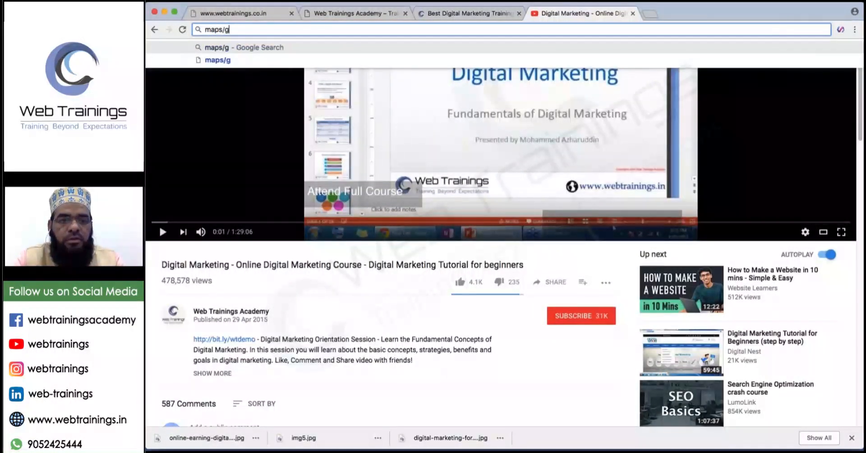
text(.googlec)
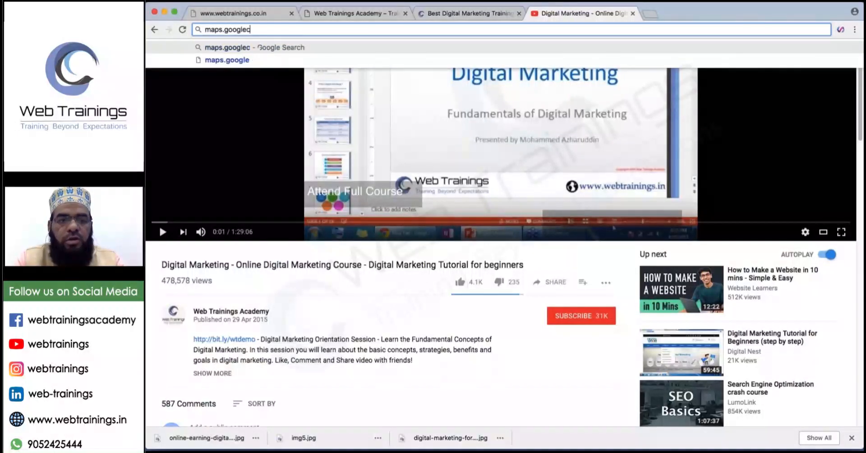
key(BackSpace)
text(.com)
key(Return)
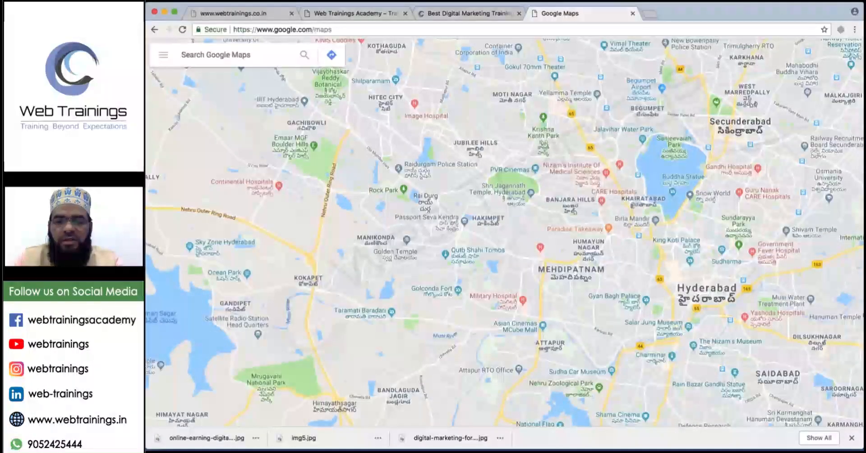
Search the map for charminar and zoom in close on it.
click(237, 52)
text(charminar)
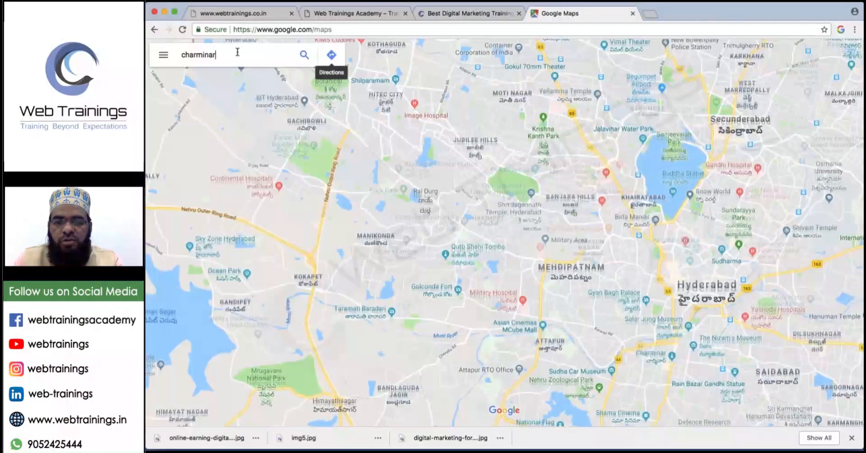
key(Return)
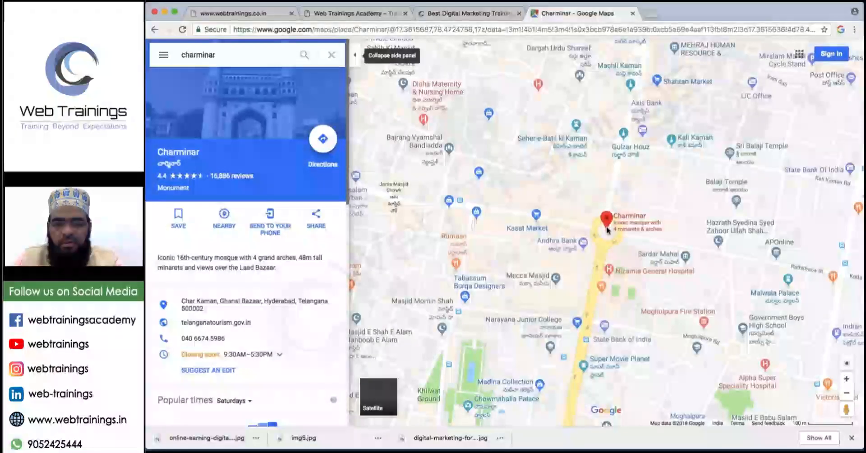
scroll(623, 224, up, 2)
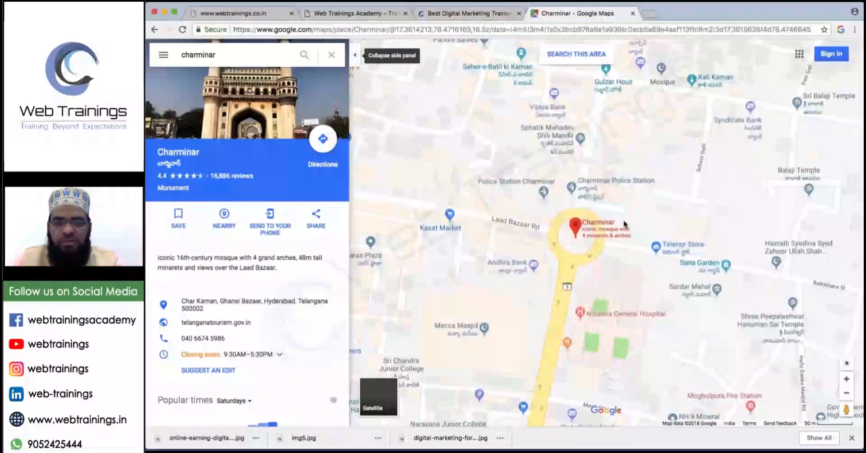
scroll(625, 225, up, 2)
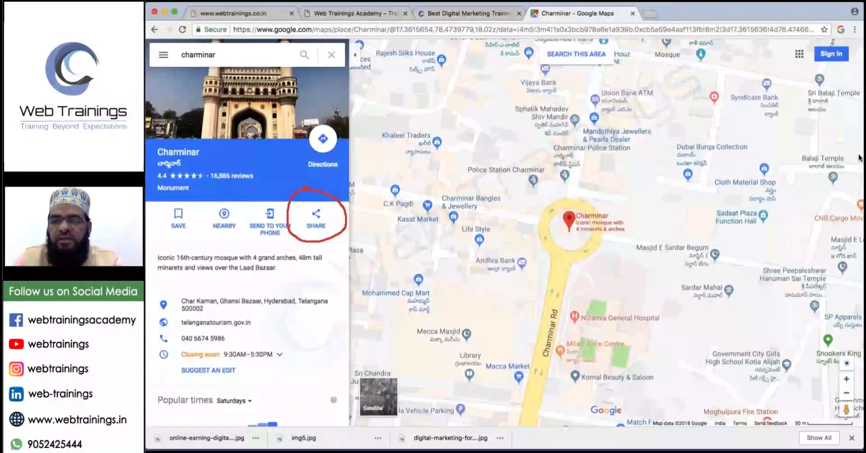
Copy the Charminar map's embed HTML and return to the site admin tab.
click(313, 219)
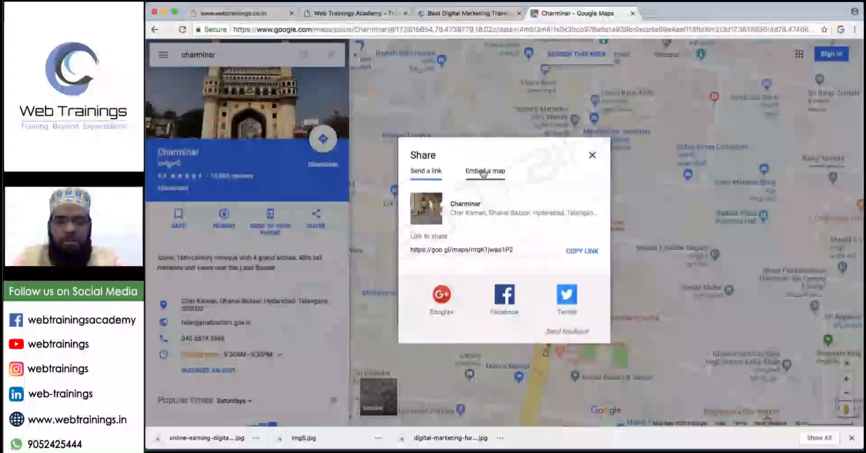
click(485, 172)
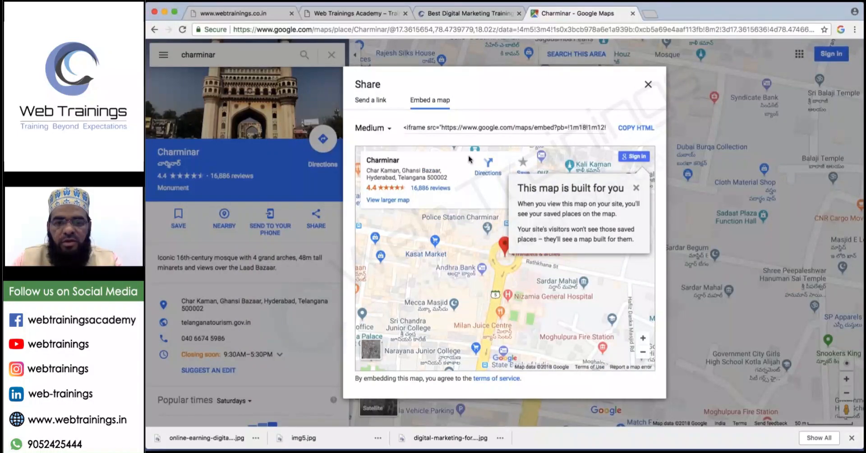
click(637, 130)
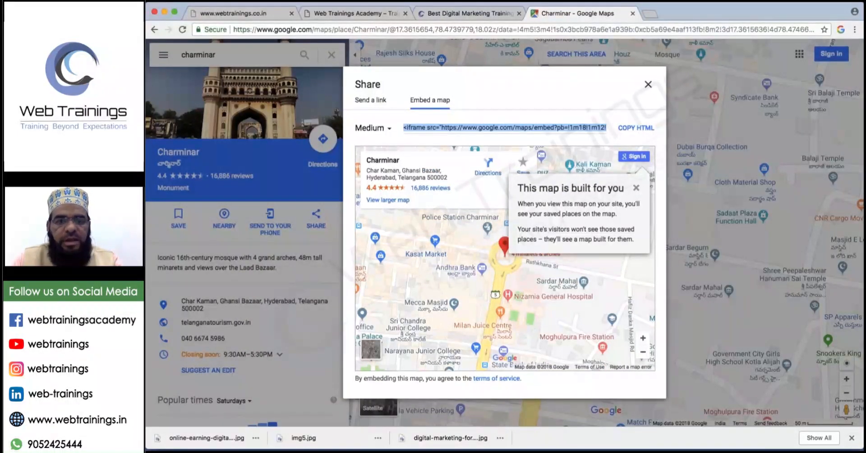
click(232, 13)
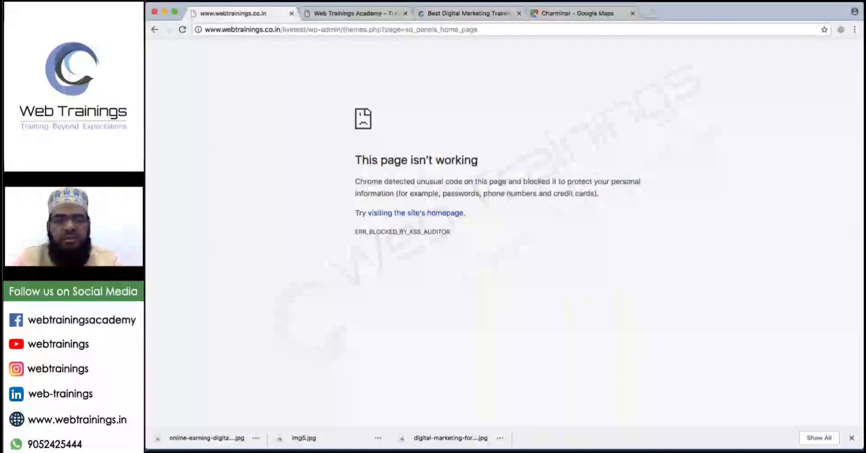
Replace the Some Heading widget's video embed with the Charminar map code in Text mode.
click(155, 30)
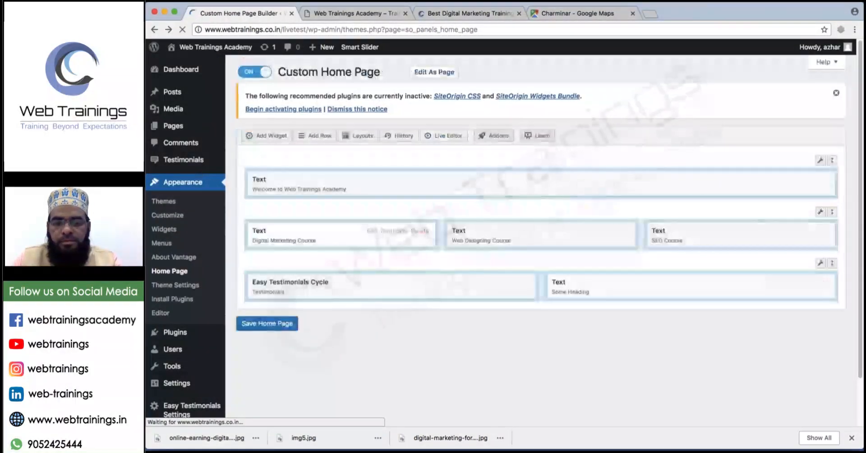
click(771, 283)
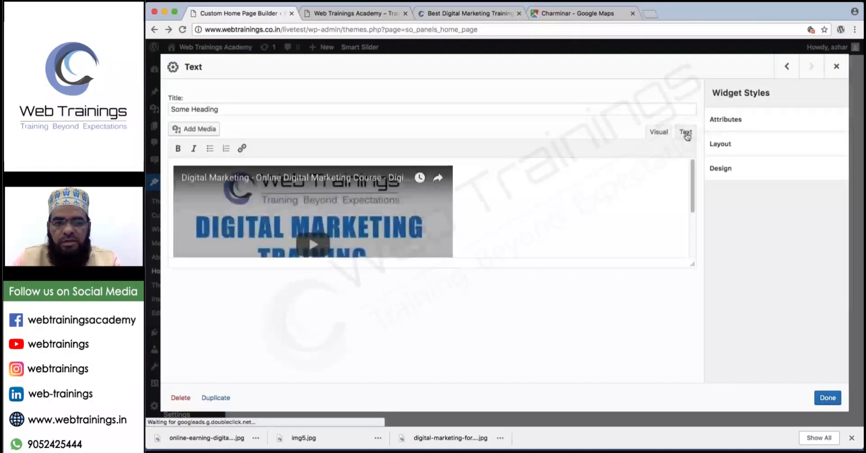
click(686, 131)
key(ctrl+a)
key(BackSpace)
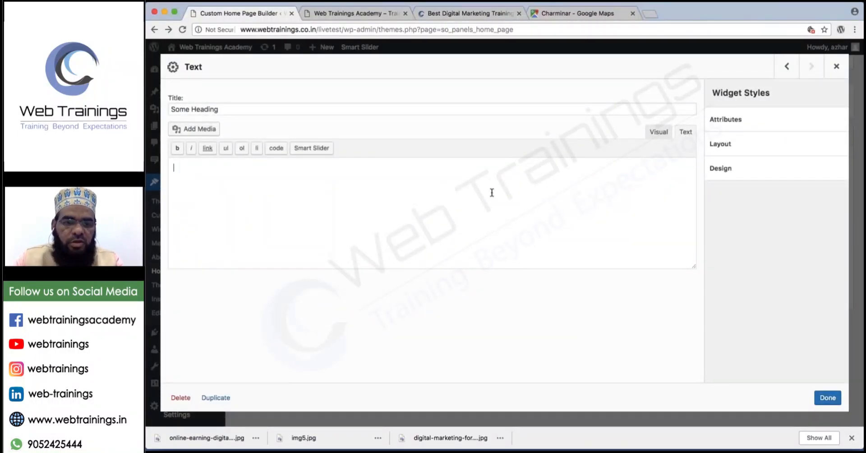
key(super+v)
click(828, 398)
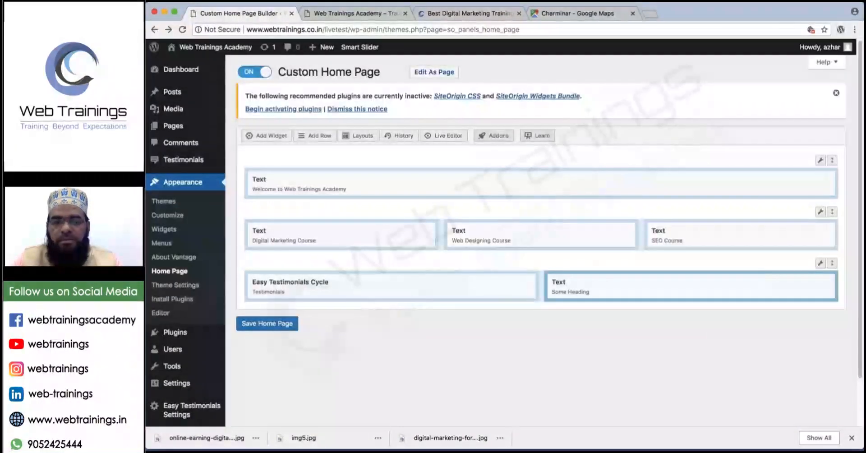
Save the home page and reload the live site tab.
click(276, 324)
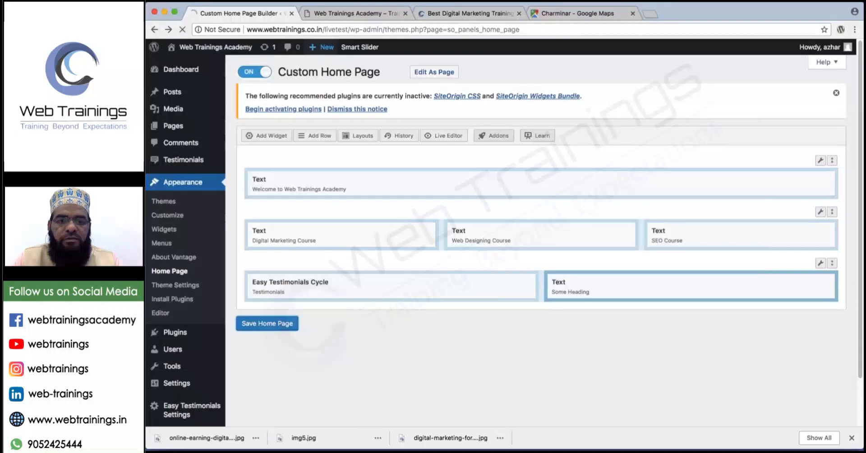
click(342, 14)
key(super+r)
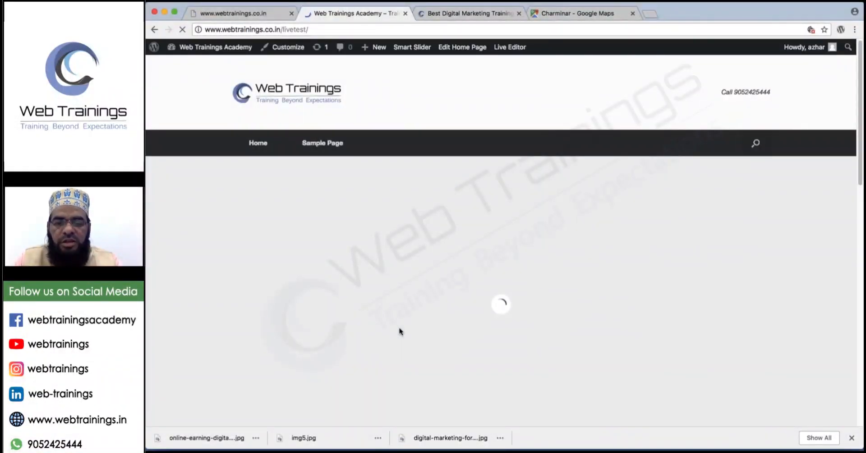
scroll(399, 331, down, 14)
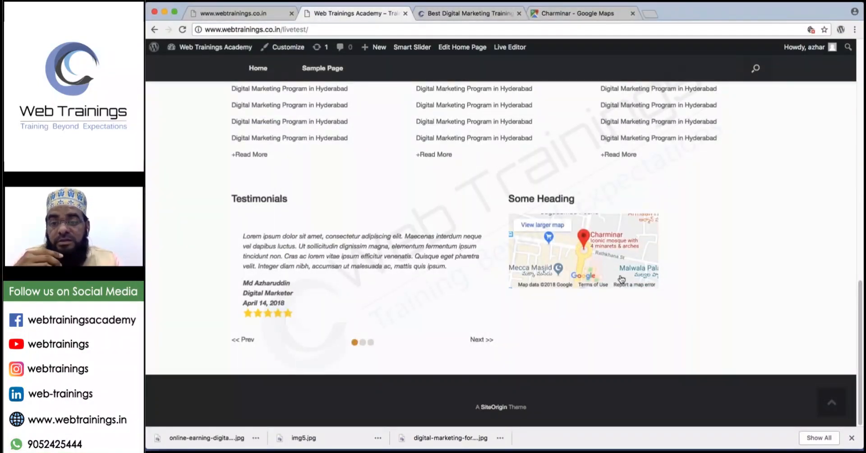
click(240, 14)
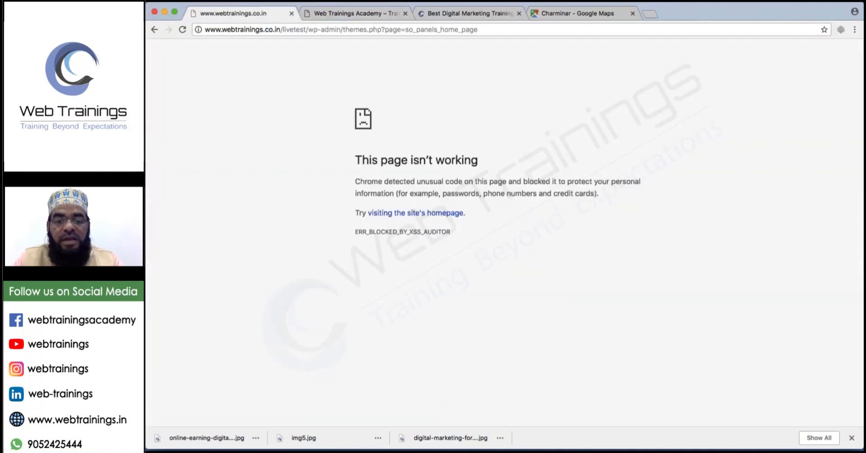
click(154, 30)
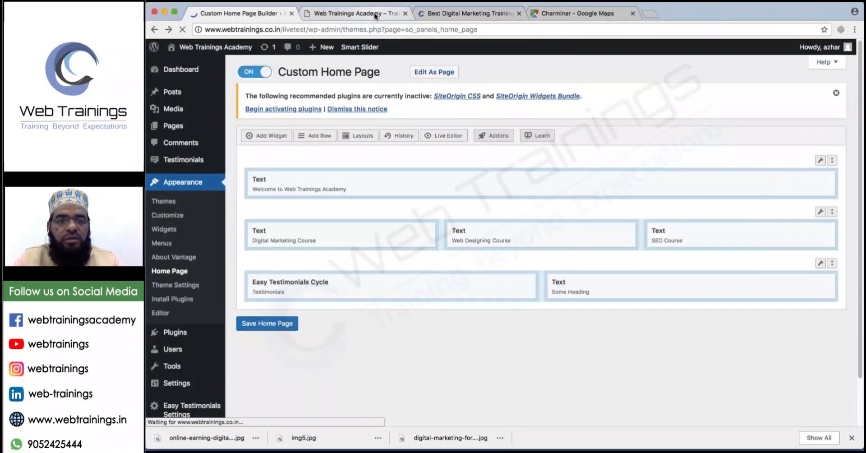
click(375, 13)
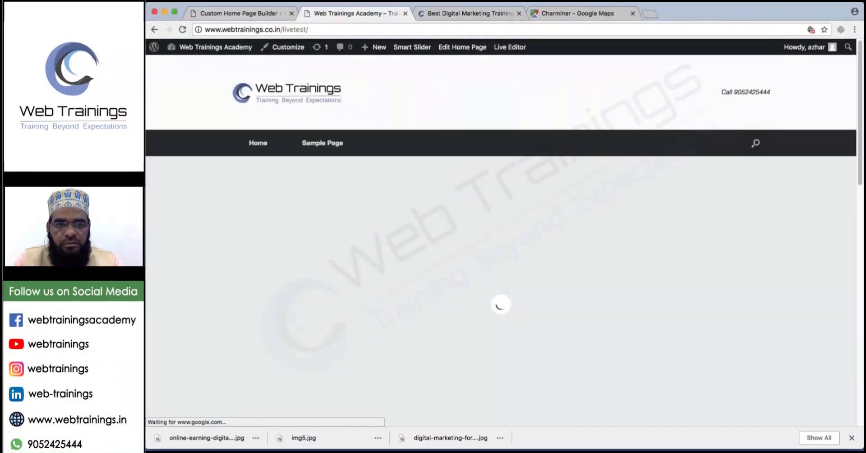
click(253, 13)
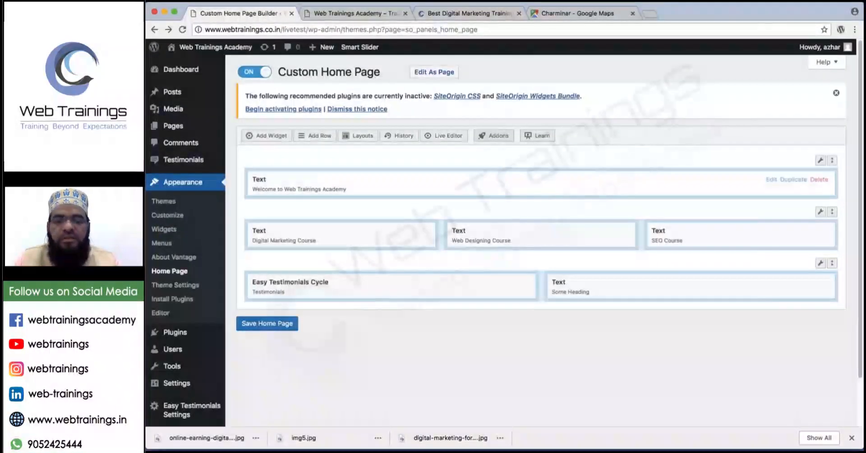
click(374, 13)
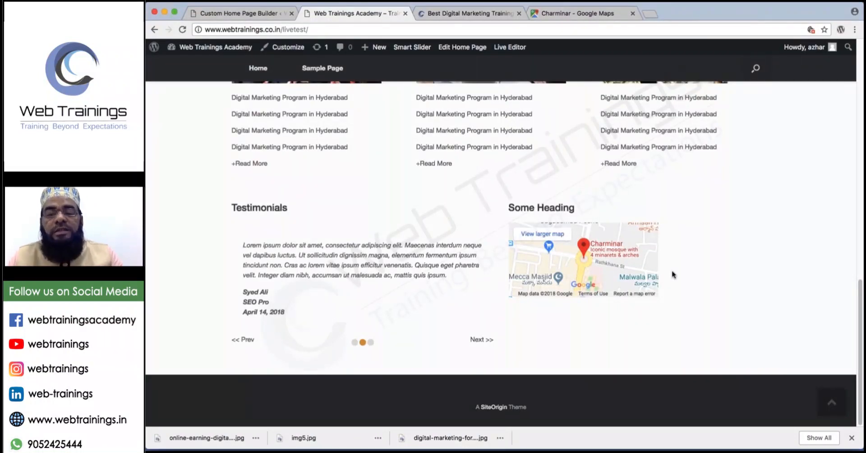
scroll(673, 274, up, 15)
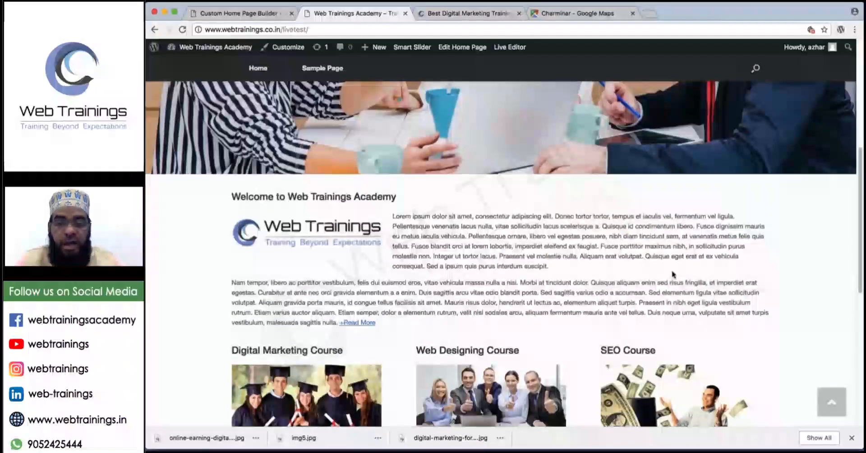
scroll(672, 274, up, 5)
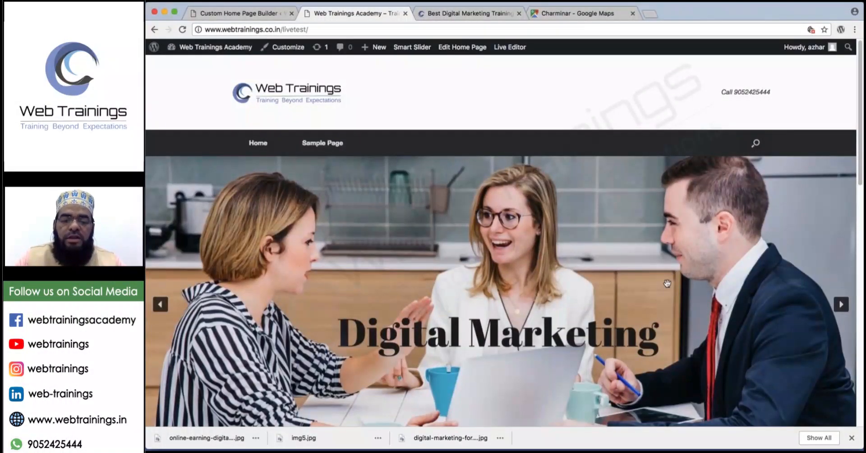
scroll(667, 283, down, 7)
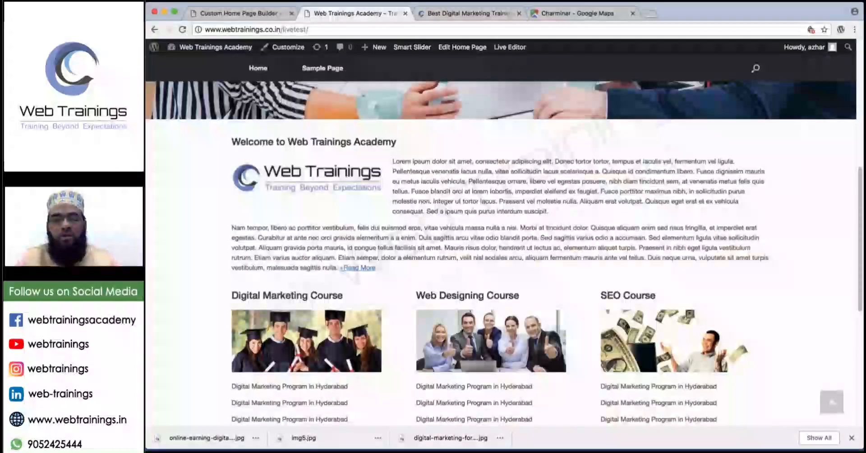
scroll(481, 313, down, 3)
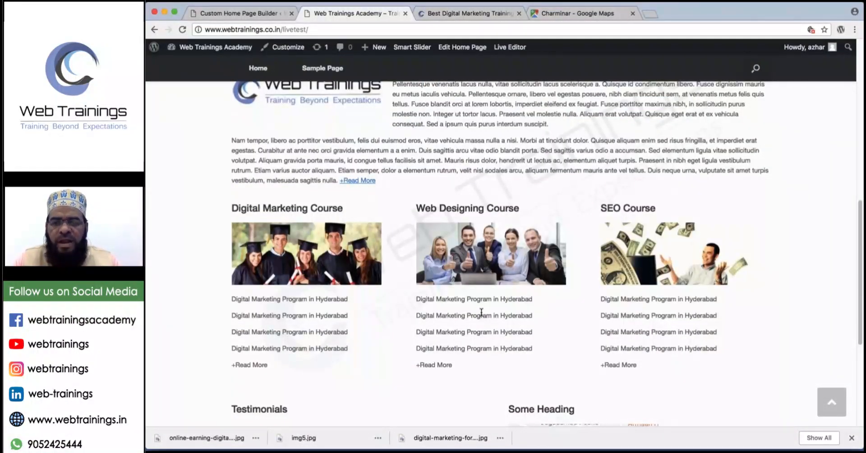
scroll(481, 312, up, 5)
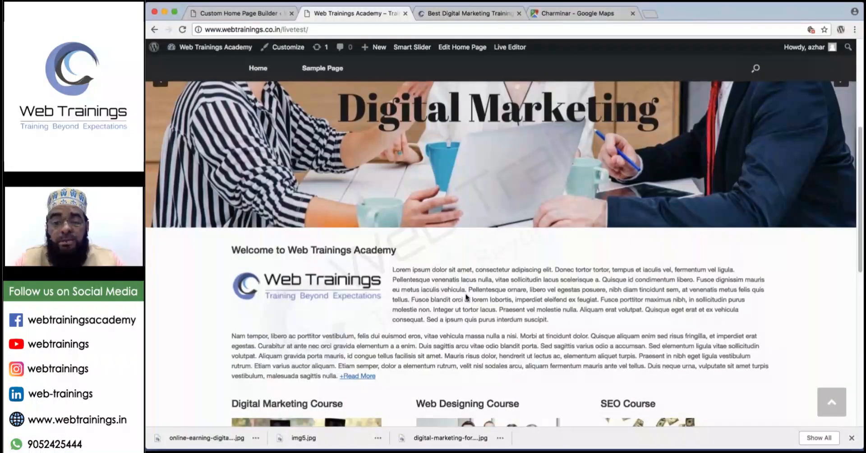
scroll(467, 298, down, 10)
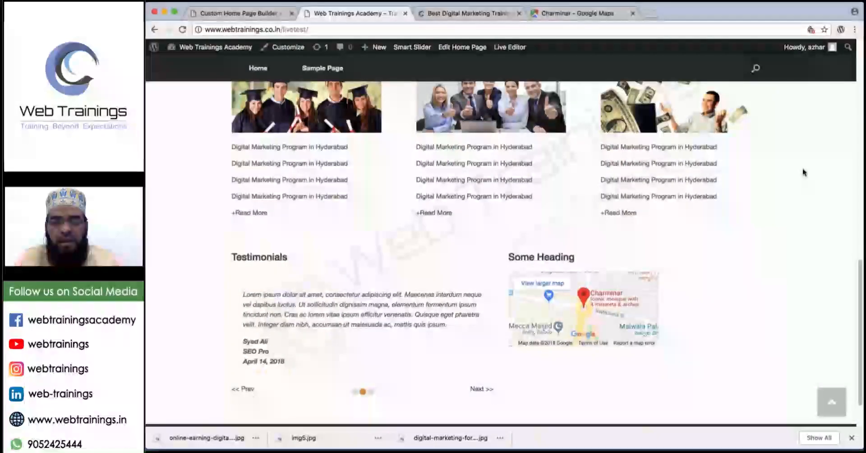
mouse_move(651, 236)
mouse_down()
mouse_move(650, 312)
mouse_move(711, 382)
mouse_move(830, 324)
mouse_move(787, 212)
mouse_move(651, 217)
mouse_up()
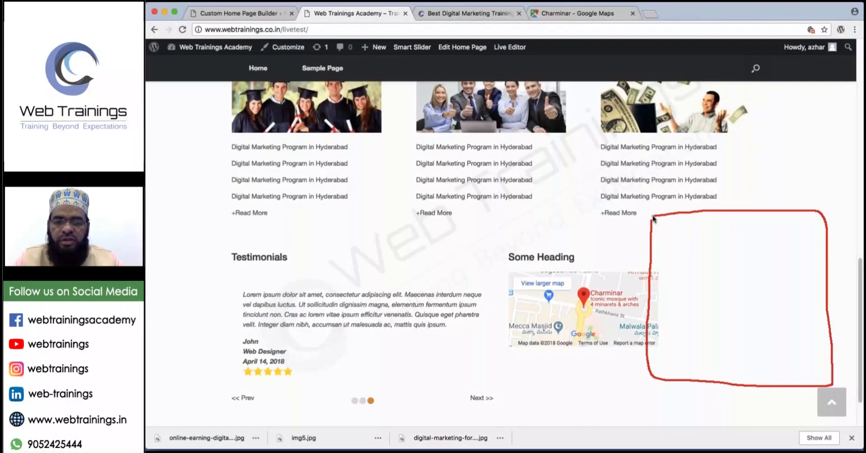
drag(651, 265, 844, 265)
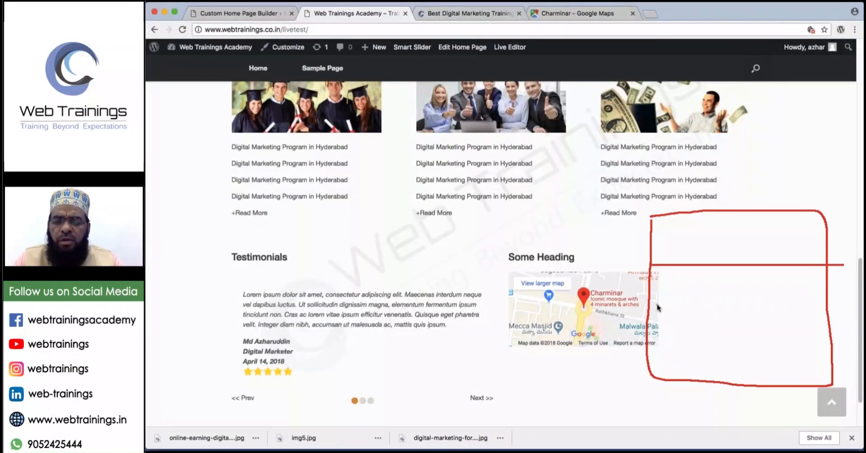
drag(656, 305, 848, 305)
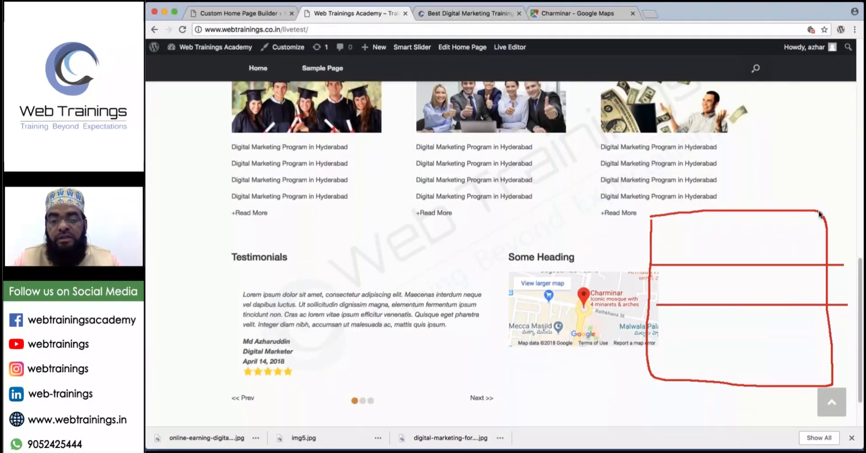
key(Escape)
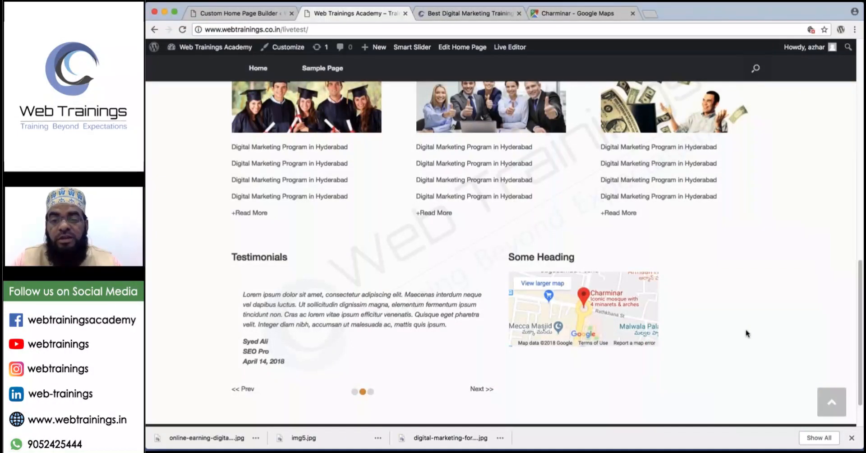
scroll(747, 334, down, 1)
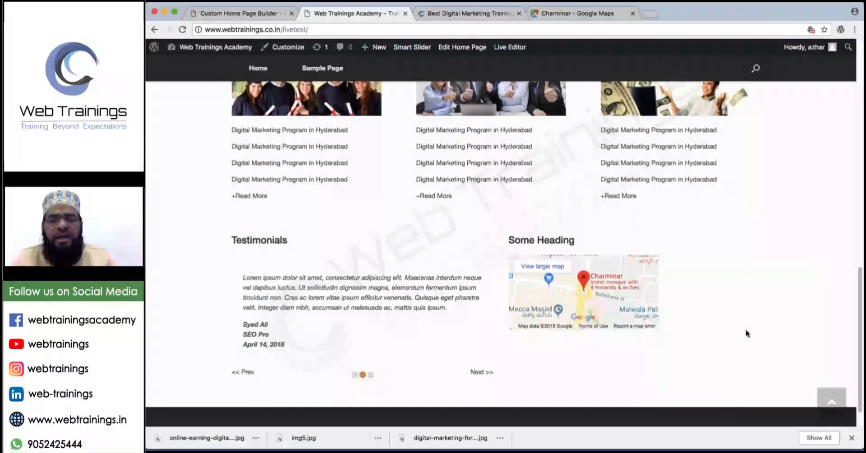
scroll(765, 232, up, 20)
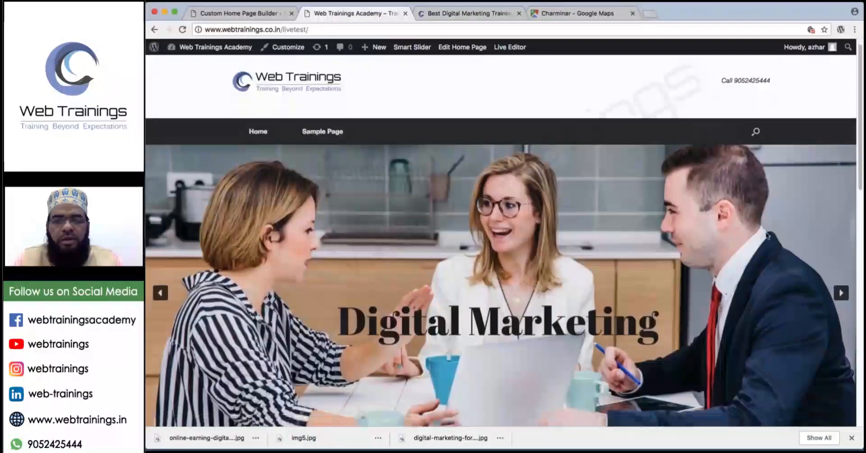
Mark the live header's phone number and social-icon spots, then return to the Custom Home Page builder.
scroll(767, 235, down, 10)
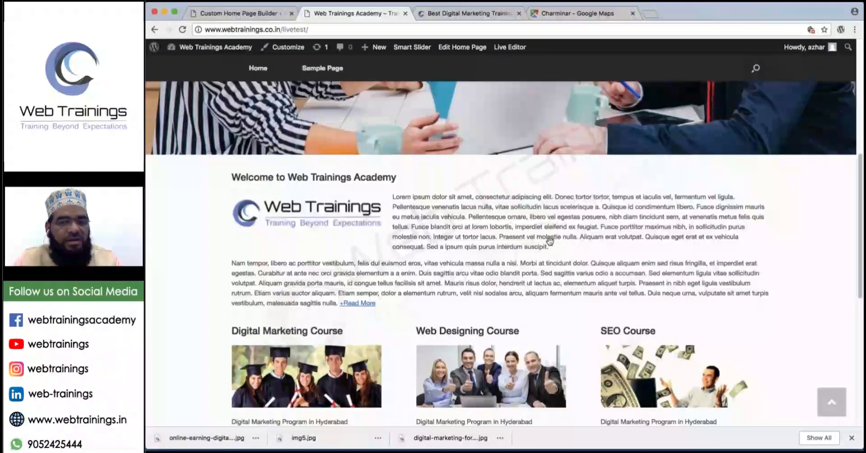
scroll(549, 241, up, 10)
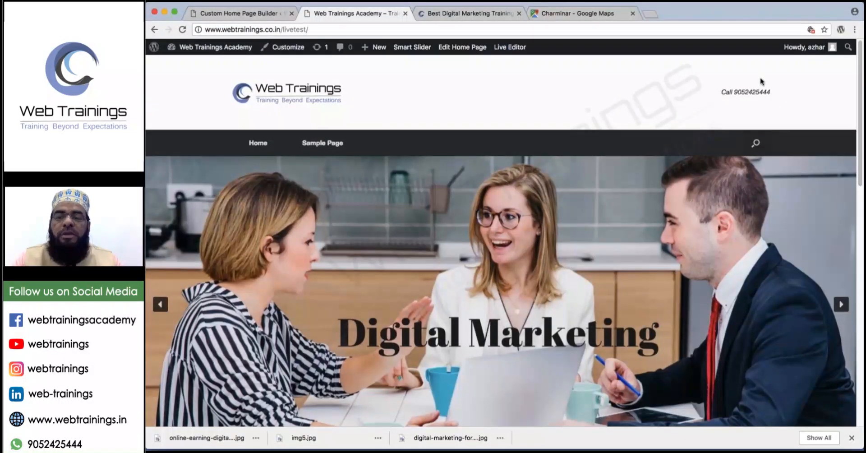
mouse_move(654, 59)
mouse_down()
mouse_move(639, 58)
mouse_move(607, 84)
mouse_move(658, 128)
mouse_move(783, 122)
mouse_move(698, 45)
mouse_move(612, 54)
mouse_up()
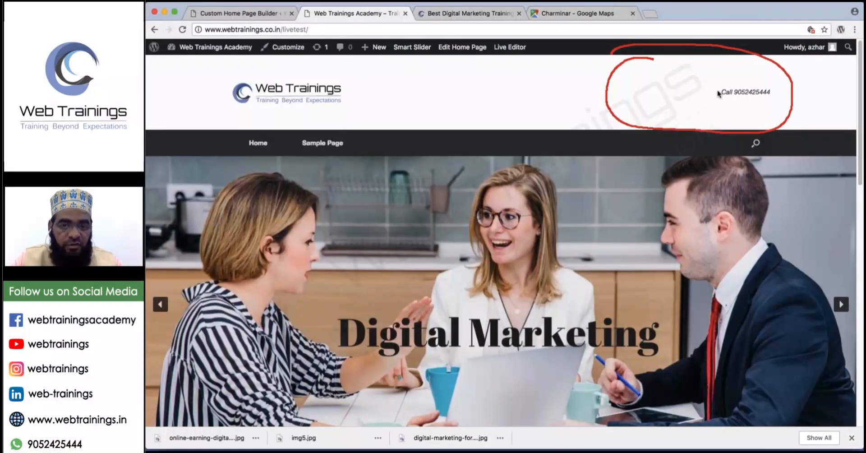
mouse_move(732, 84)
mouse_down()
mouse_move(758, 103)
mouse_move(737, 100)
mouse_up()
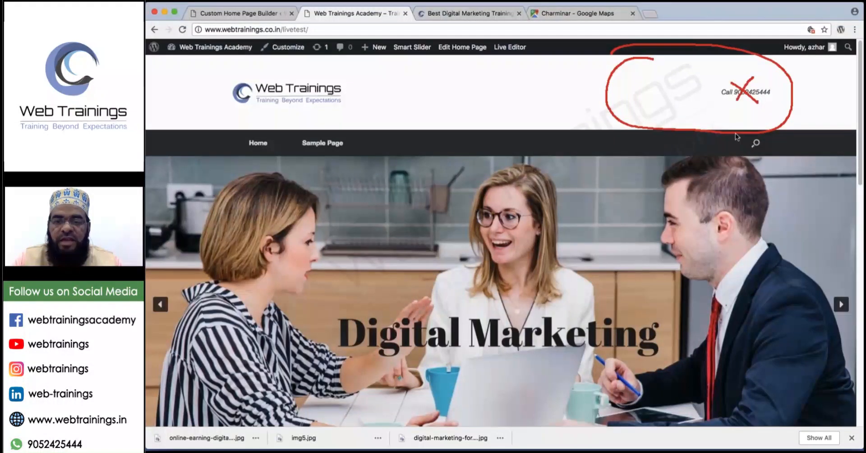
mouse_move(619, 94)
mouse_down()
mouse_move(618, 78)
mouse_move(635, 77)
mouse_move(624, 94)
mouse_move(652, 78)
mouse_move(659, 97)
mouse_move(643, 96)
mouse_move(684, 81)
mouse_move(684, 96)
mouse_move(693, 96)
mouse_move(705, 86)
mouse_move(692, 79)
mouse_up()
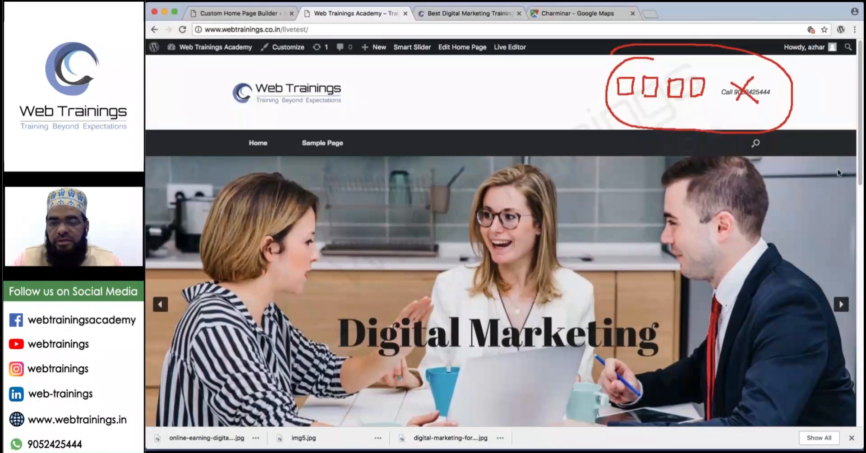
key(Escape)
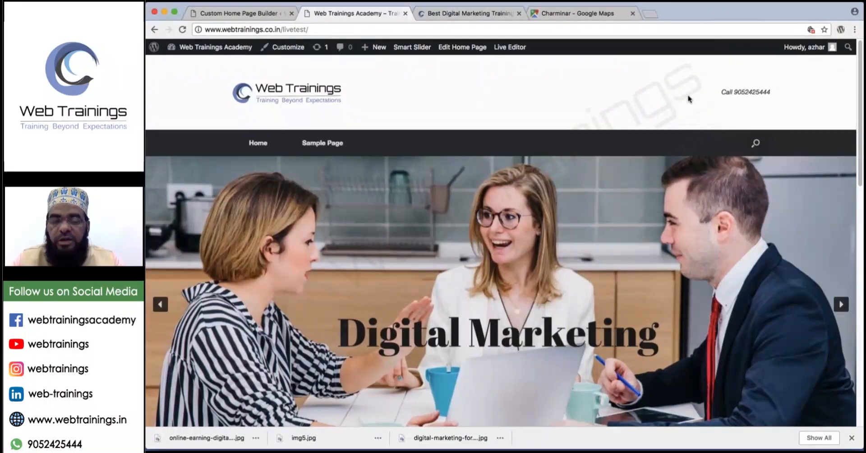
click(247, 18)
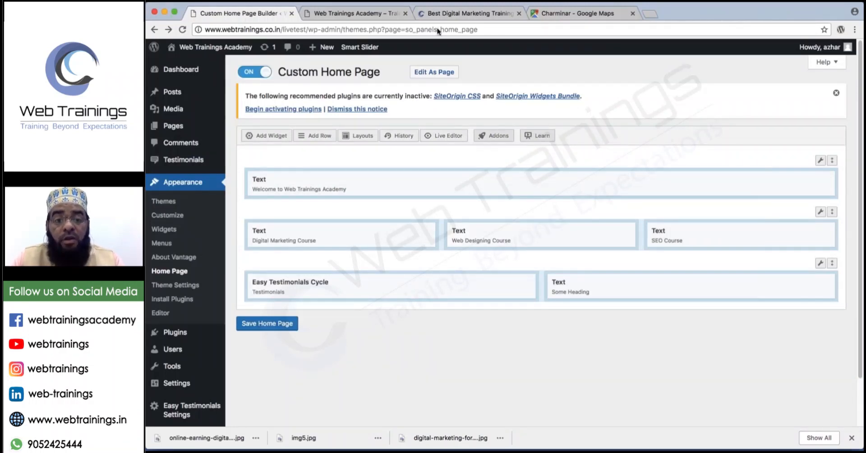
Circle the live site's 'A SiteOrigin Theme' footer credit, then open an empty new tab.
click(370, 13)
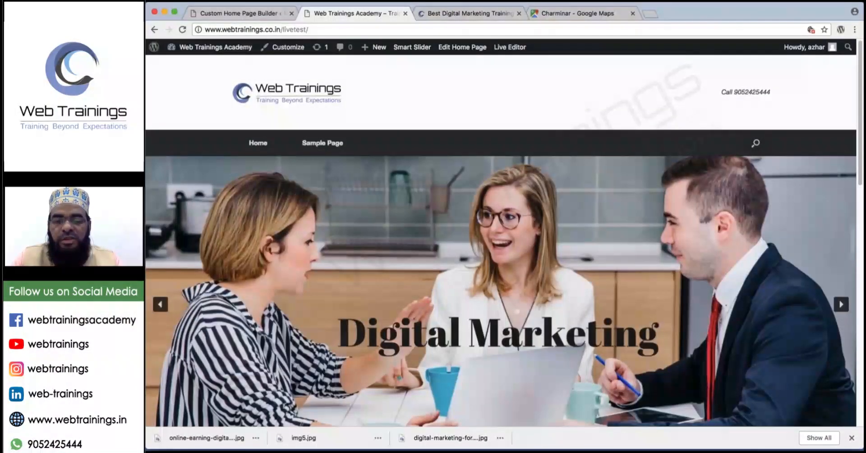
scroll(595, 201, down, 1)
scroll(595, 201, down, 20)
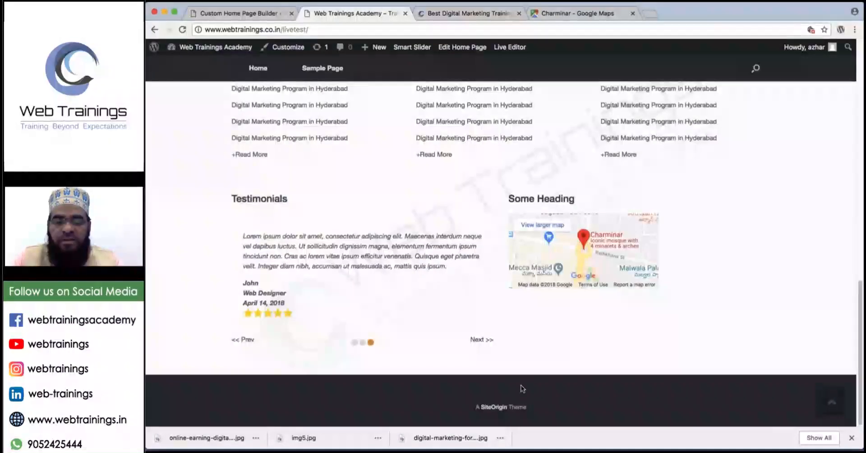
mouse_move(440, 382)
mouse_down()
mouse_move(499, 364)
mouse_move(479, 362)
mouse_up()
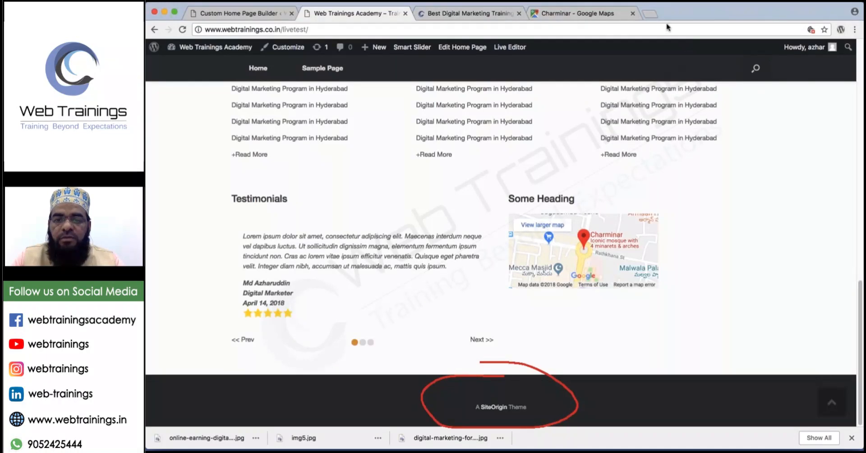
click(649, 14)
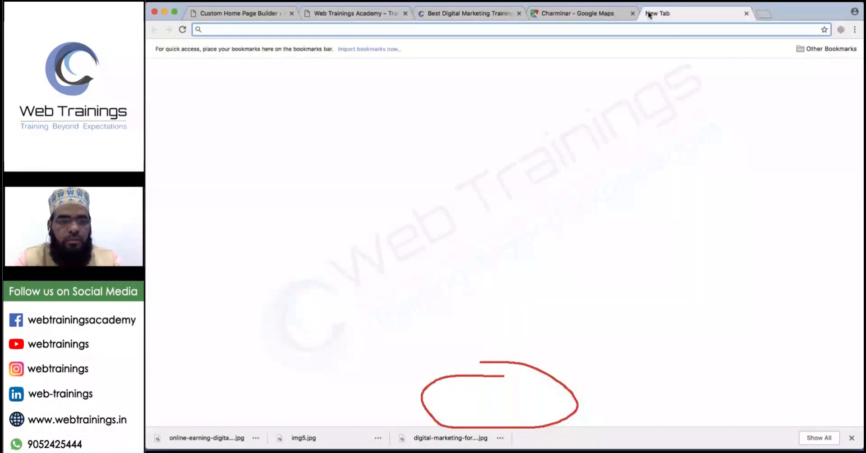
Load the AGV UK site agv.com/gb_en and scroll down to its footer.
text(agv.com)
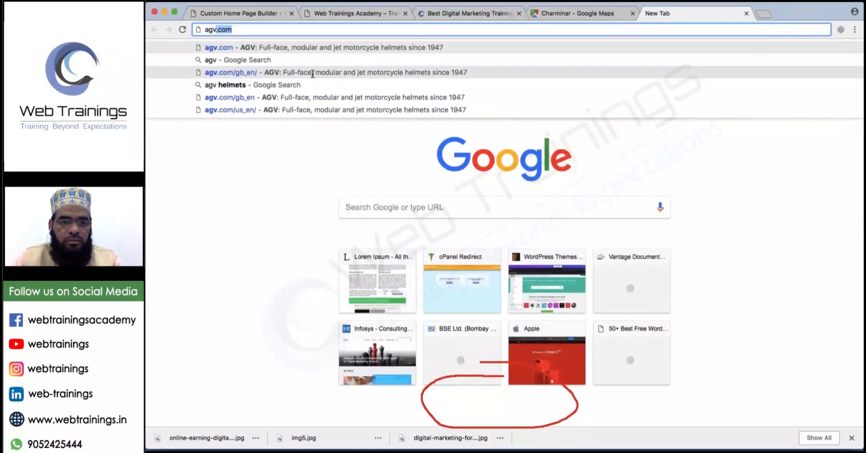
click(312, 73)
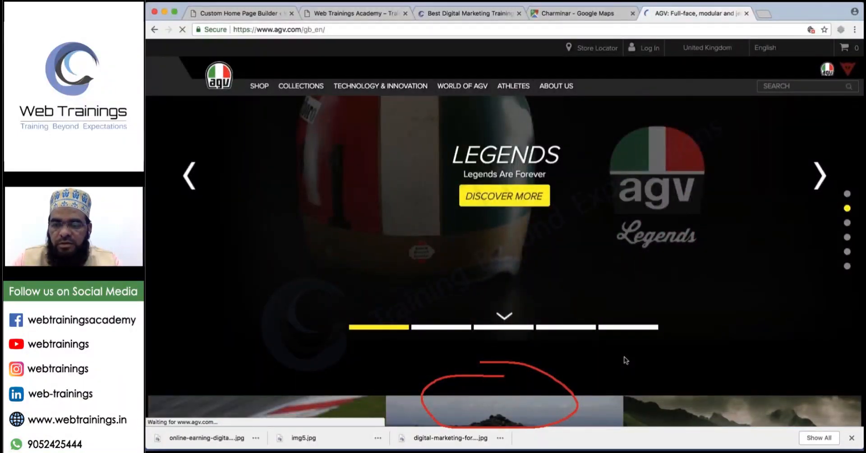
scroll(626, 360, down, 1)
scroll(626, 359, down, 1)
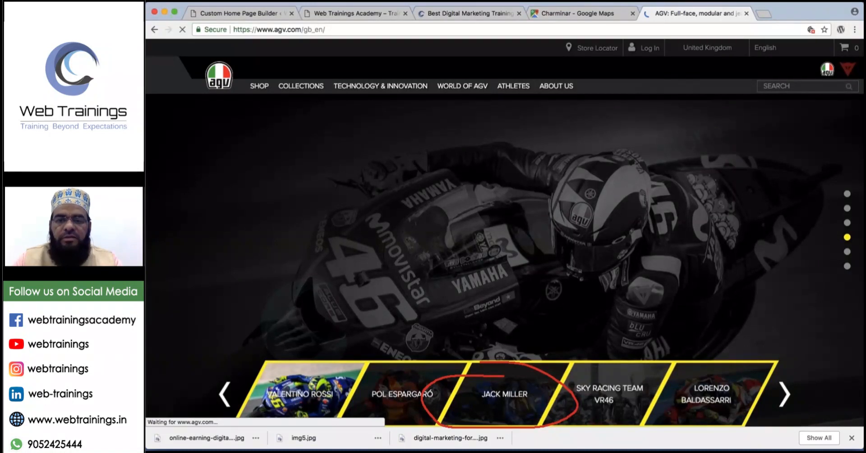
scroll(505, 260, down, 1)
scroll(505, 261, down, 1)
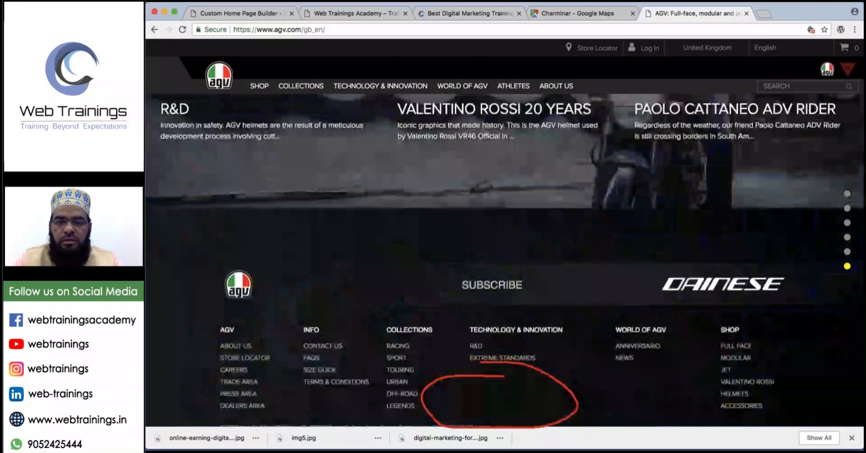
scroll(505, 260, down, 1)
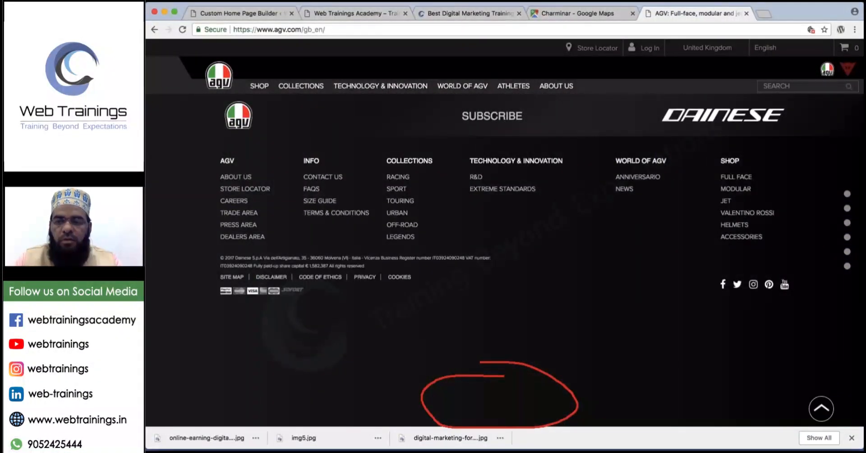
scroll(842, 161, up, 1)
scroll(842, 161, down, 1)
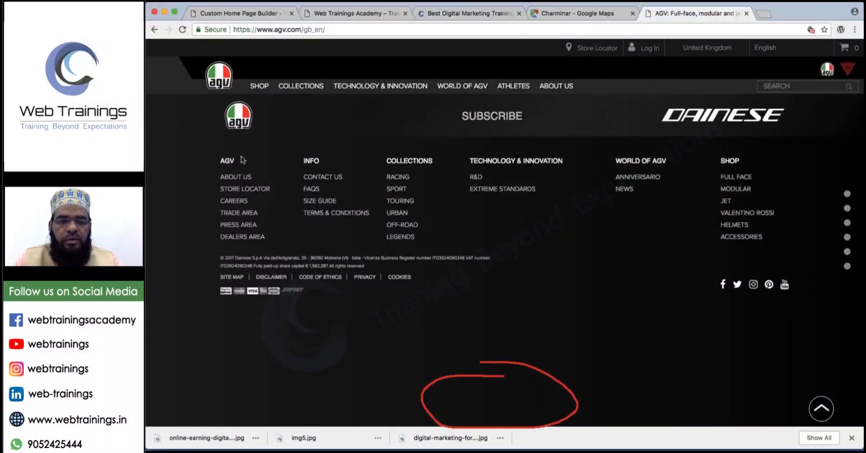
Circle the AGV footer's link columns and social media icons, then clear the annotations.
drag(208, 221, 246, 151)
mouse_move(302, 156)
mouse_down()
mouse_move(295, 169)
mouse_move(343, 164)
mouse_move(313, 159)
mouse_up()
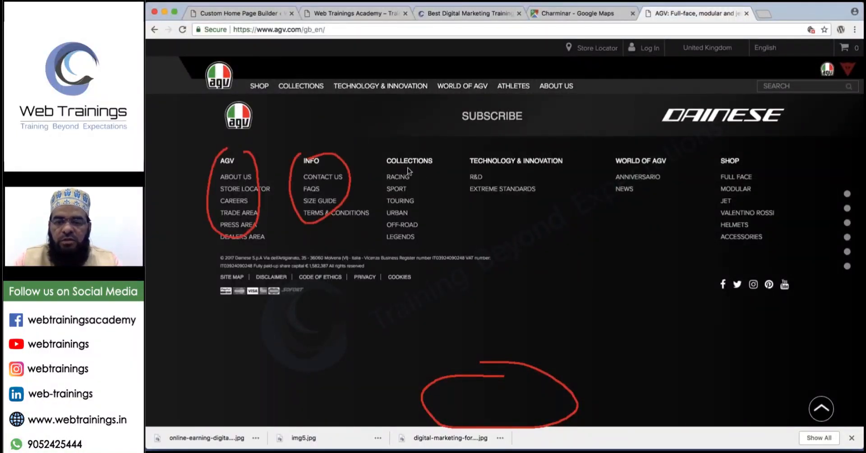
drag(402, 146, 387, 177)
drag(475, 156, 498, 173)
drag(619, 161, 646, 162)
mouse_move(722, 176)
mouse_down()
mouse_move(715, 212)
mouse_move(760, 189)
mouse_move(749, 174)
mouse_up()
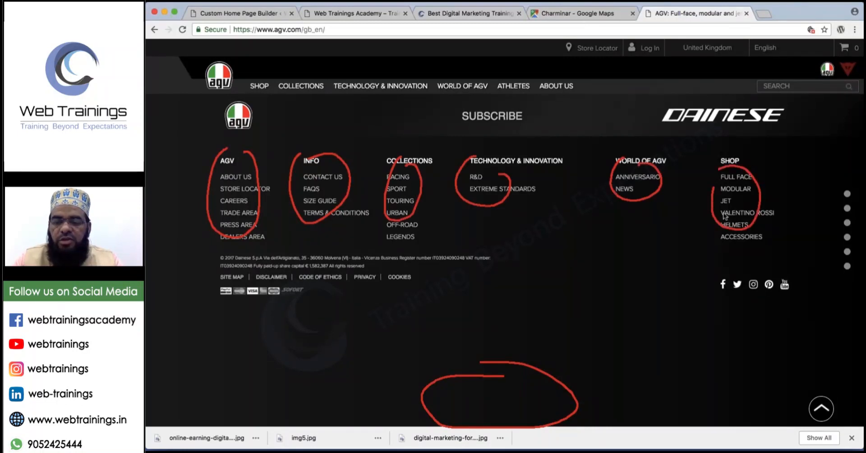
mouse_move(732, 259)
mouse_down()
mouse_move(792, 270)
mouse_move(753, 266)
mouse_up()
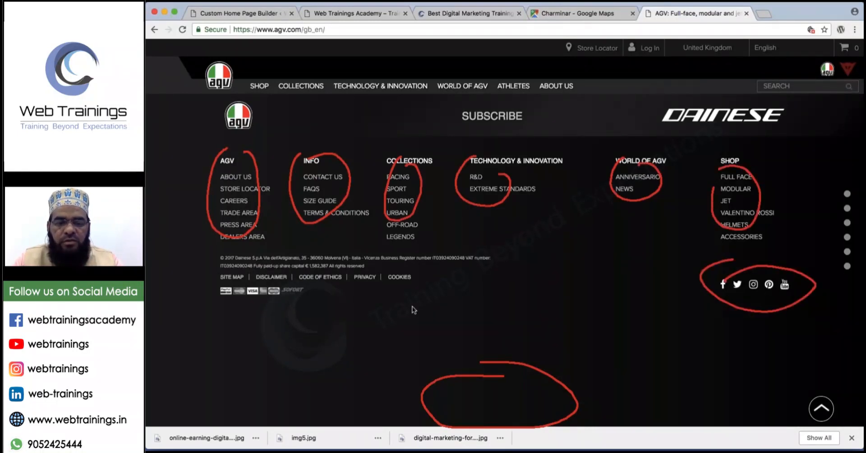
drag(227, 305, 509, 362)
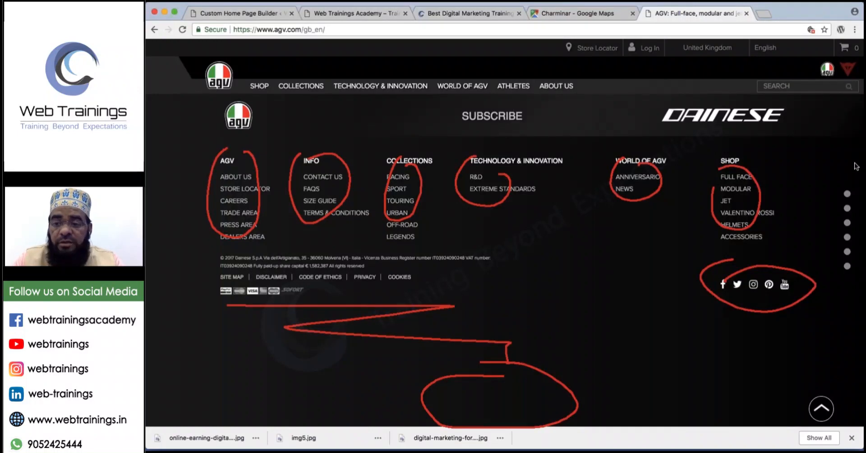
key(Escape)
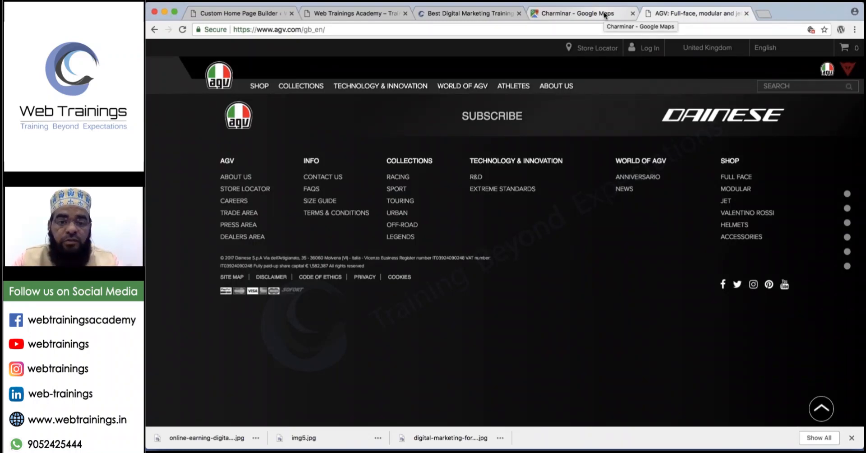
Compare the Web Trainings Academy live site with the Best Digital Marketing Training site.
click(365, 17)
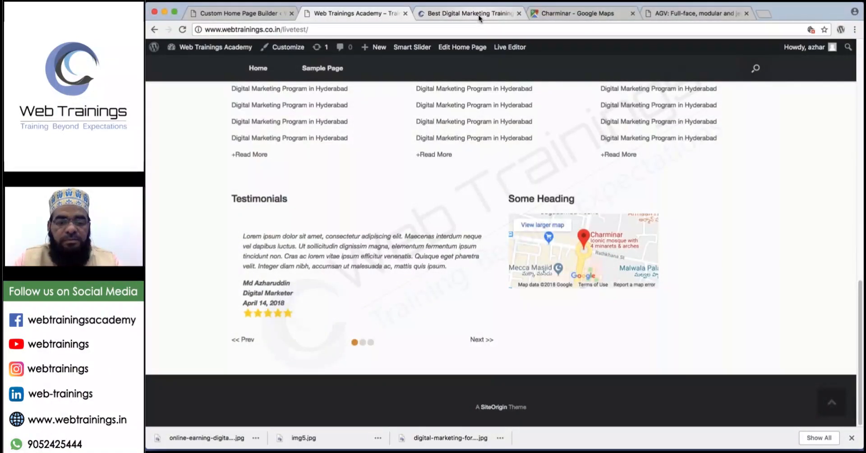
click(479, 14)
scroll(510, 235, down, 15)
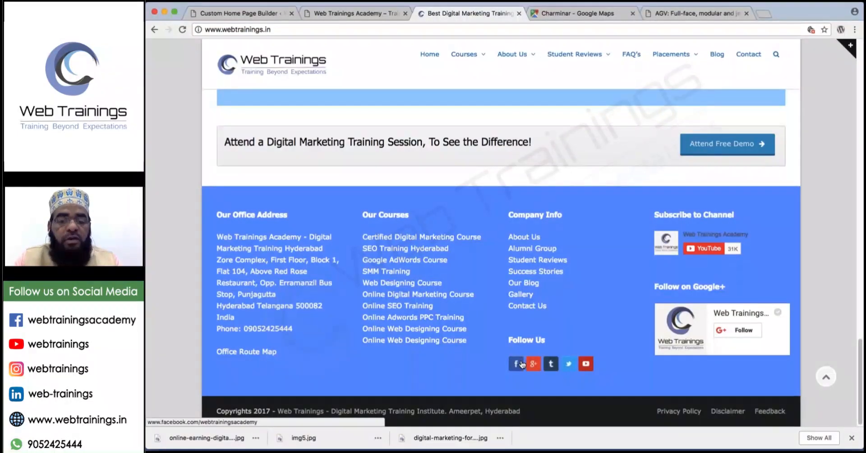
scroll(522, 365, up, 5)
scroll(522, 365, up, 20)
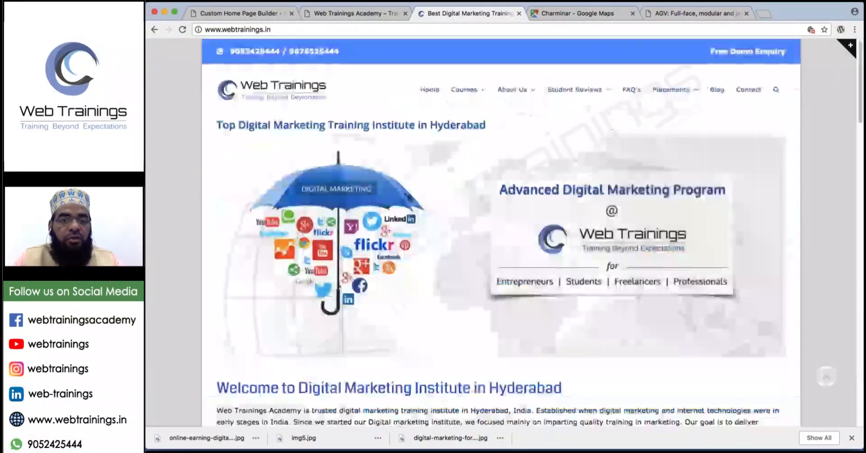
Check the Custom Home Page builder against webtrainings.in, then return to the live test homepage's top.
click(356, 14)
click(238, 16)
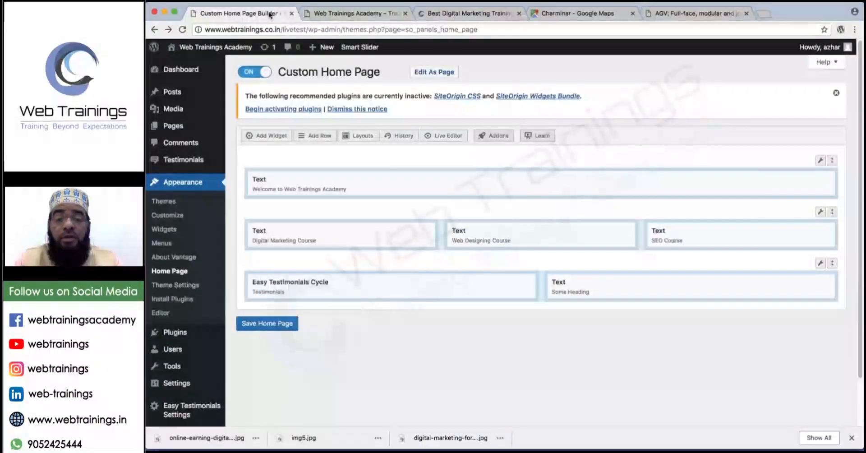
click(473, 15)
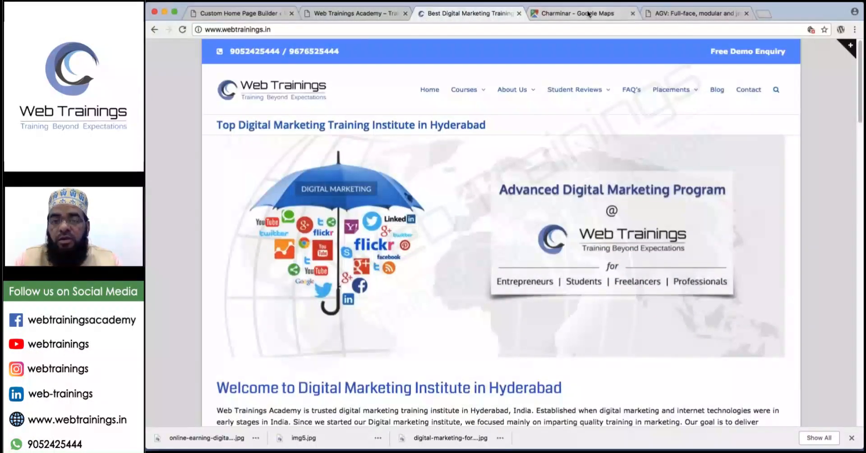
click(374, 16)
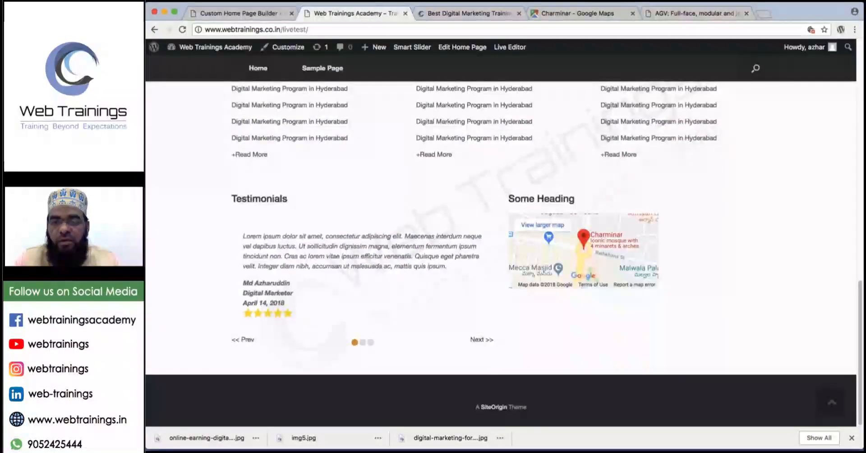
scroll(501, 253, up, 5)
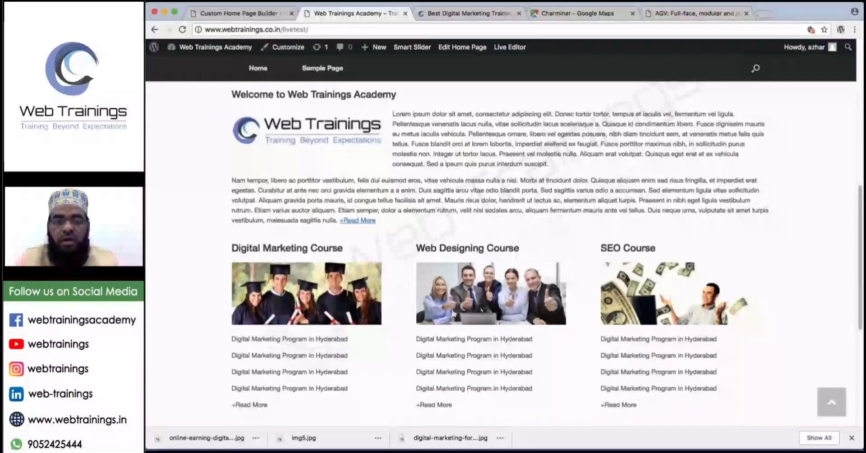
scroll(501, 253, up, 8)
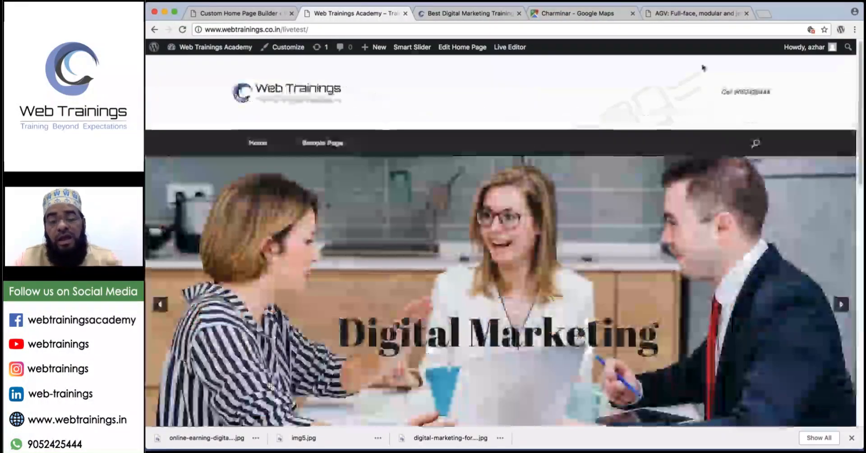
Open the Sample Page, mark its sidebar widgets and header call-us phone, then clear the marks.
click(331, 147)
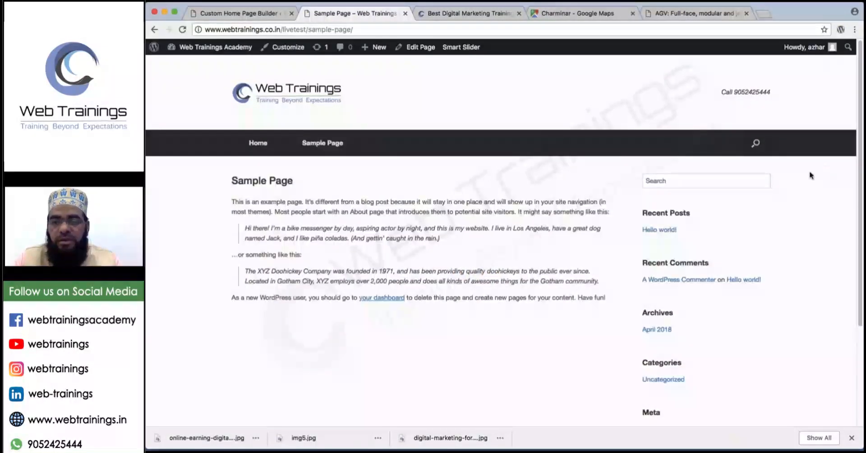
mouse_move(631, 172)
mouse_down()
mouse_move(622, 243)
mouse_move(675, 428)
mouse_move(783, 280)
mouse_move(745, 157)
mouse_move(629, 163)
mouse_up()
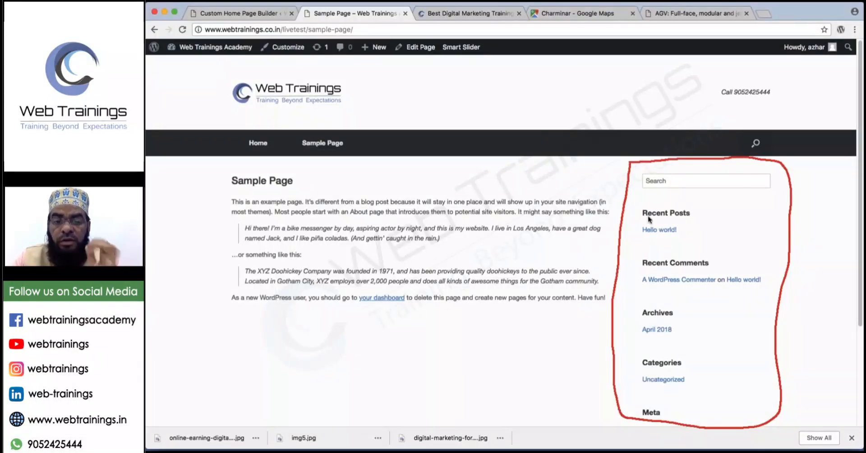
mouse_move(619, 69)
mouse_down()
mouse_move(625, 118)
mouse_move(763, 117)
mouse_move(798, 67)
mouse_move(617, 63)
mouse_move(646, 93)
mouse_move(666, 78)
mouse_up()
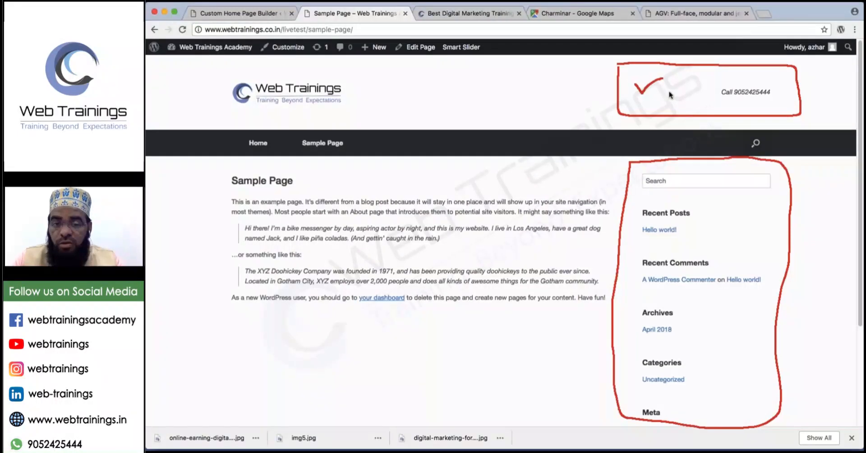
drag(641, 101, 671, 101)
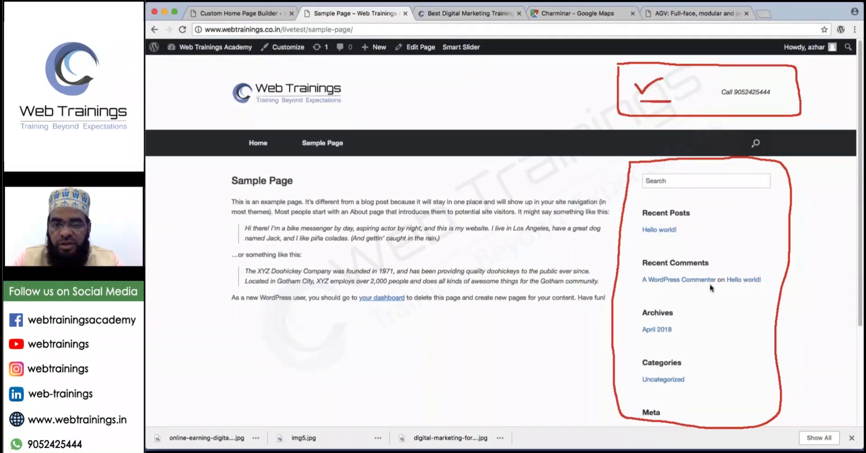
mouse_move(720, 213)
mouse_down()
mouse_move(726, 228)
mouse_move(751, 208)
mouse_up()
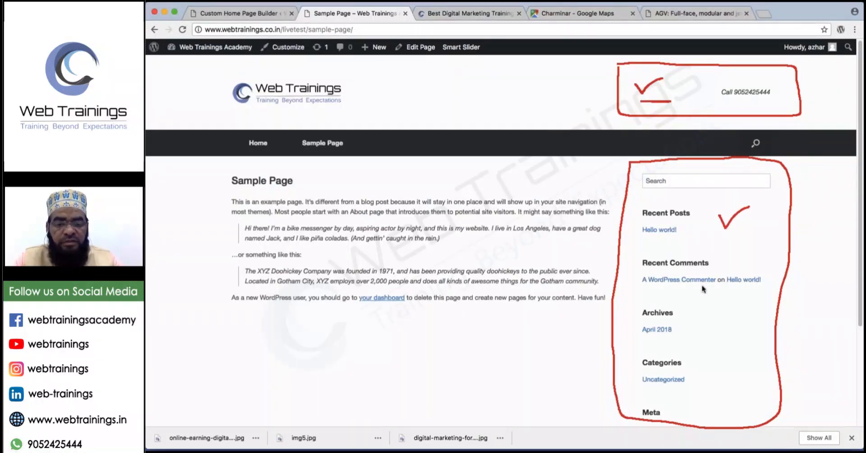
scroll(702, 288, down, 5)
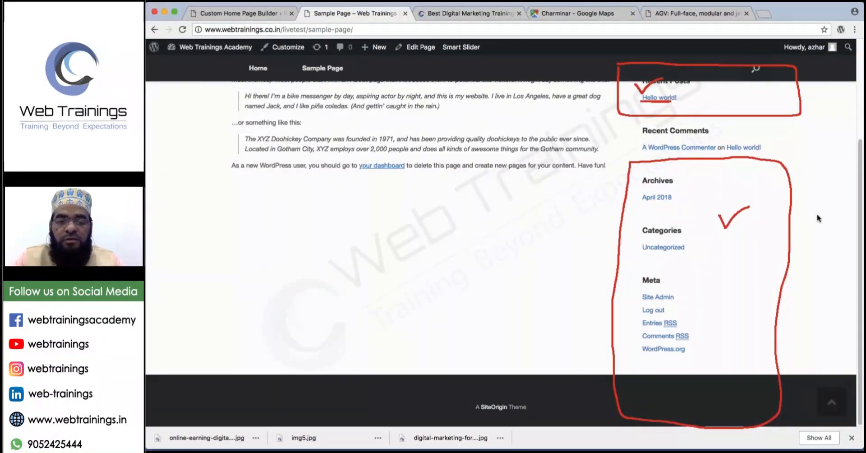
key(Escape)
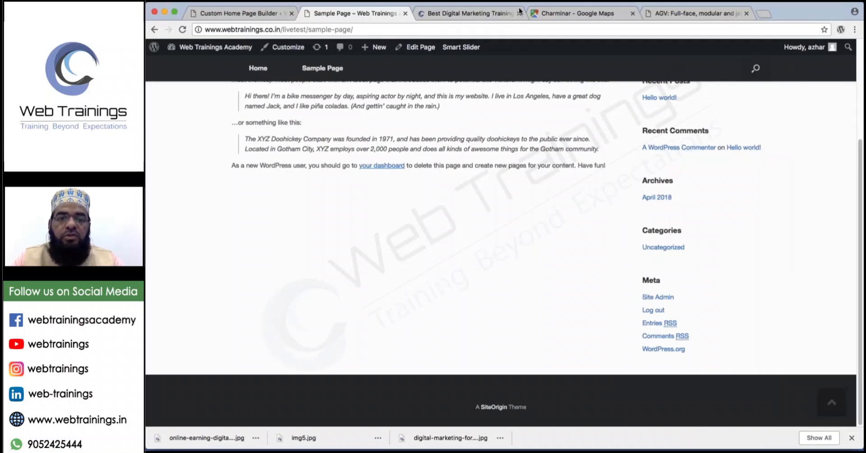
From the Custom Home Page builder tab, go to Appearance > Widgets.
click(273, 14)
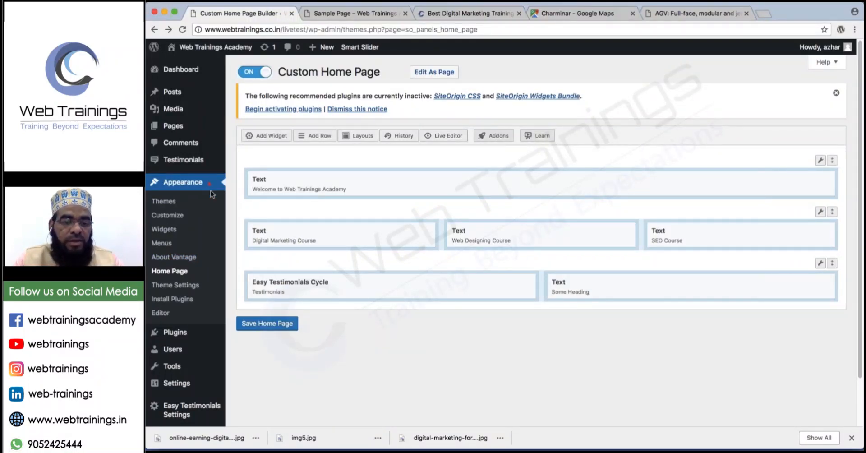
mouse_move(210, 185)
mouse_down()
mouse_move(202, 215)
mouse_move(170, 237)
mouse_move(176, 236)
mouse_up()
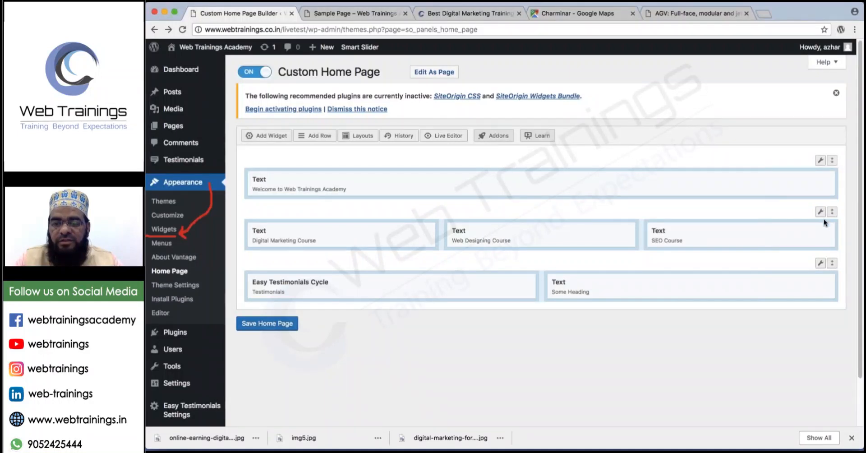
click(164, 229)
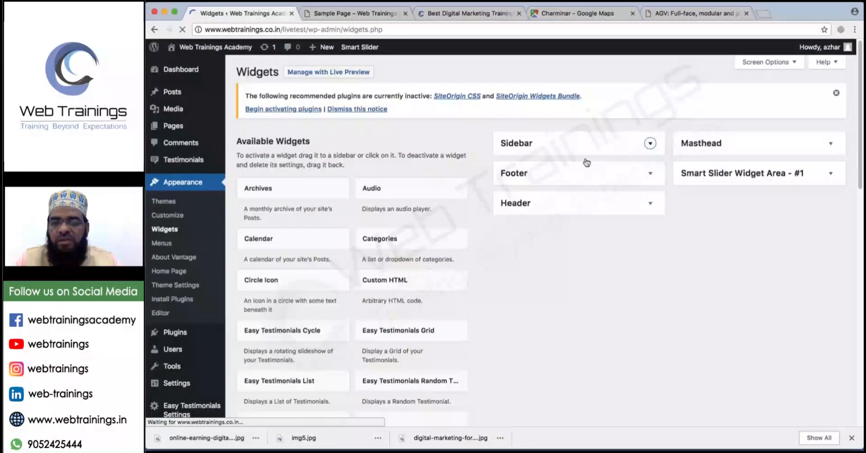
Mark up the Sidebar, Footer, Header, Masthead and Smart Slider widget areas, then clear the annotations.
drag(586, 139, 604, 136)
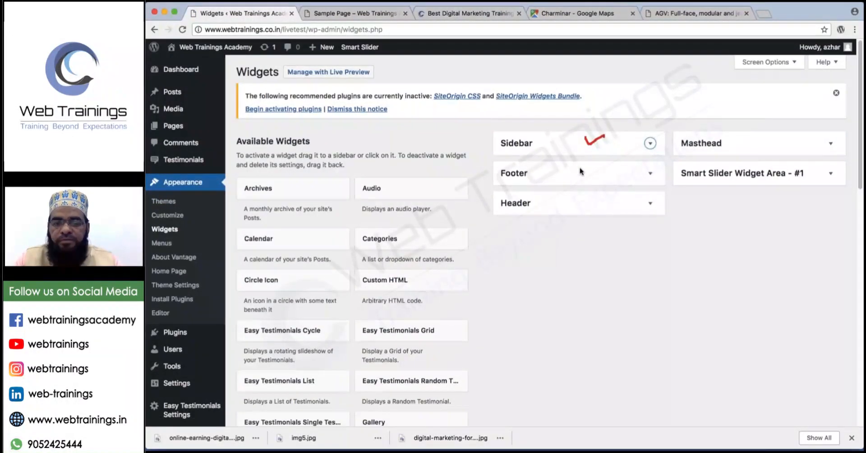
drag(578, 169, 598, 166)
drag(578, 197, 603, 199)
drag(733, 138, 754, 134)
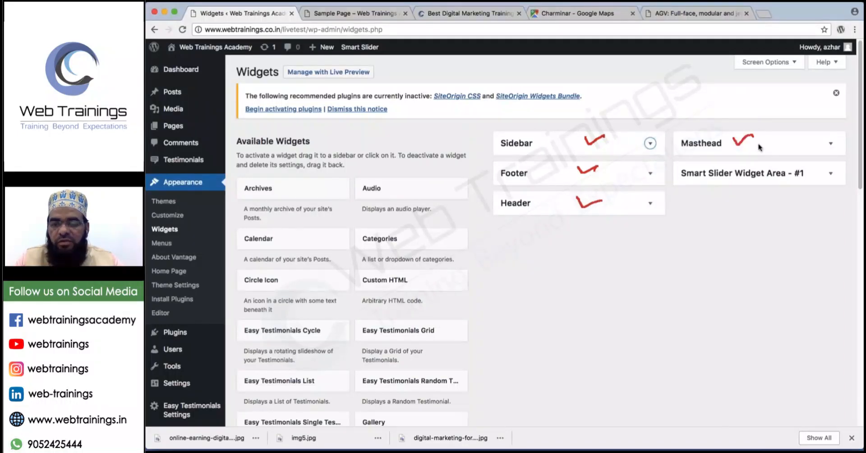
mouse_move(810, 167)
mouse_down()
mouse_move(815, 176)
mouse_move(828, 172)
mouse_up()
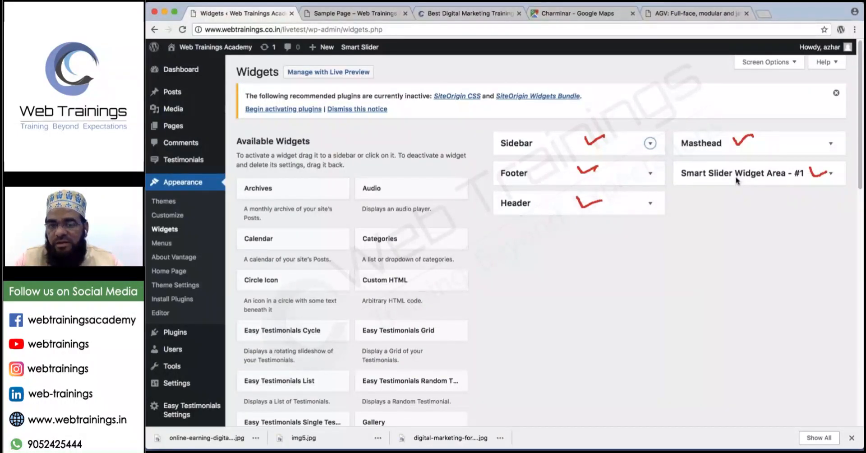
drag(713, 134, 766, 190)
mouse_move(746, 135)
mouse_down()
mouse_move(755, 120)
mouse_move(712, 189)
mouse_up()
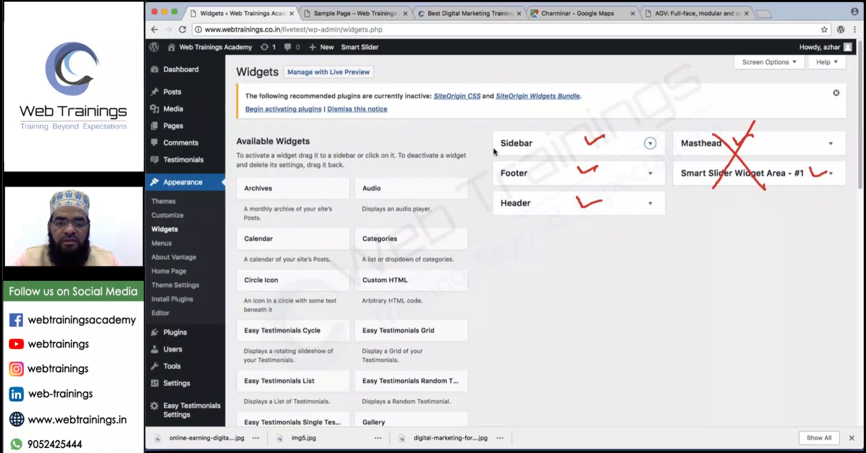
drag(500, 152, 539, 150)
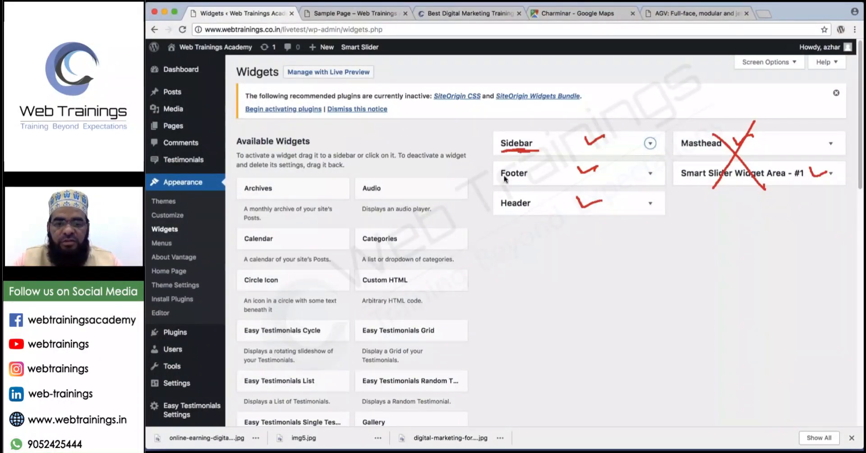
drag(500, 178, 527, 177)
drag(500, 210, 527, 210)
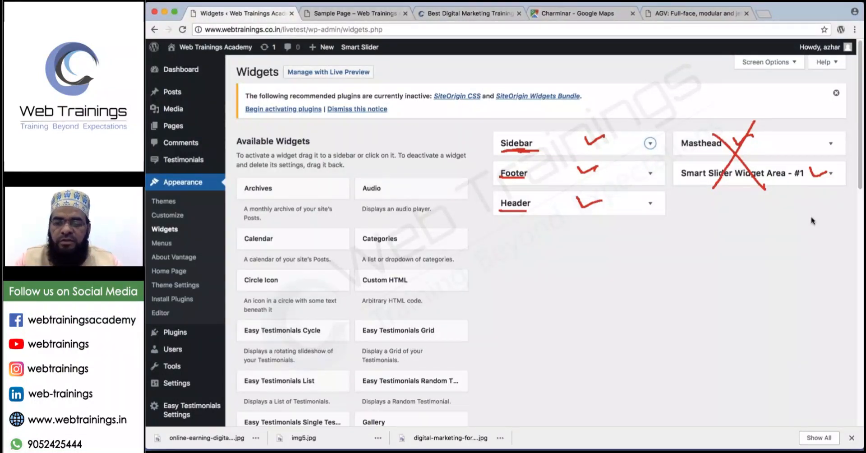
click(855, 166)
Expand the Header widget area and scroll the available widgets down to Vantage Social Media.
click(603, 208)
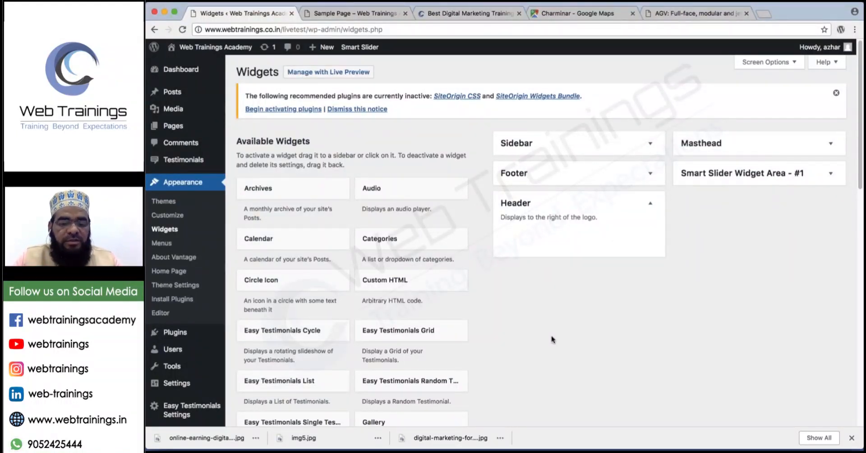
scroll(553, 339, down, 9)
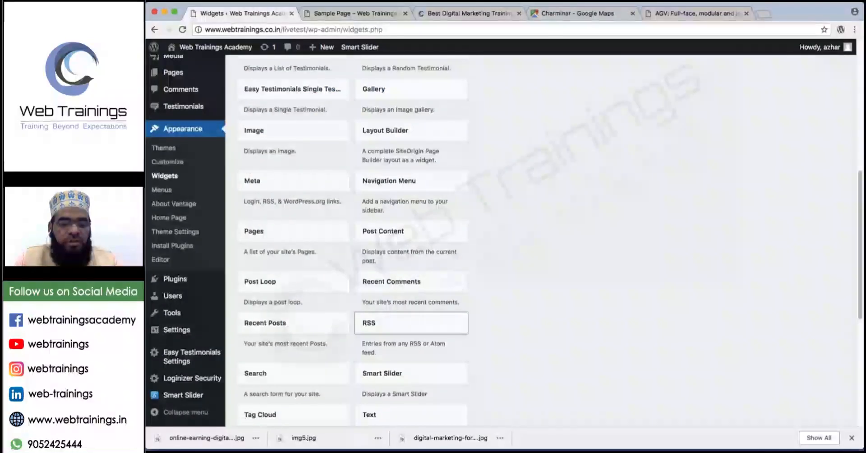
scroll(406, 340, down, 1)
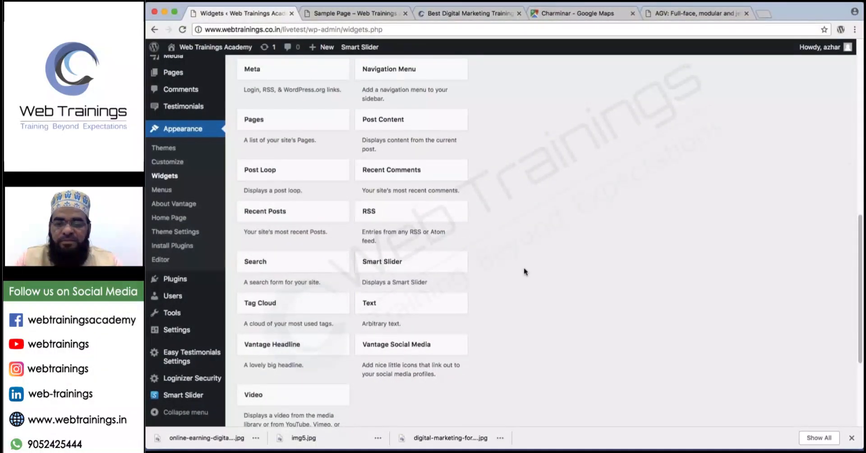
Add Vantage Social Media to the Header area and fill its Facebook link from autofill.
drag(393, 338, 532, 352)
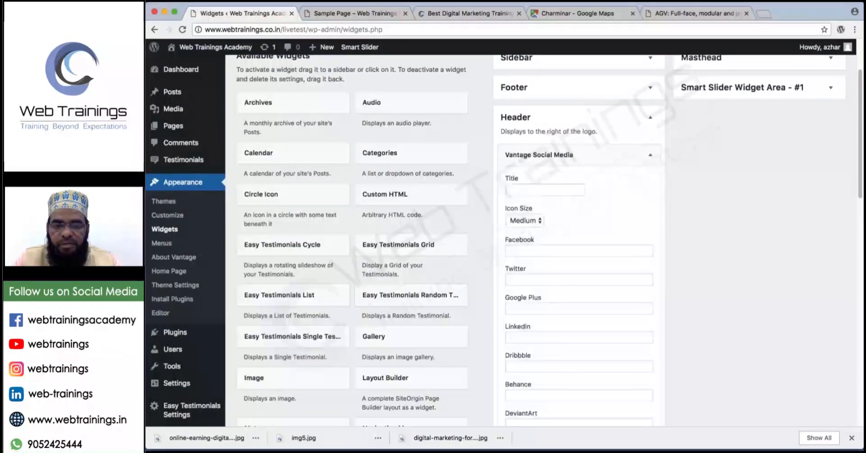
click(540, 191)
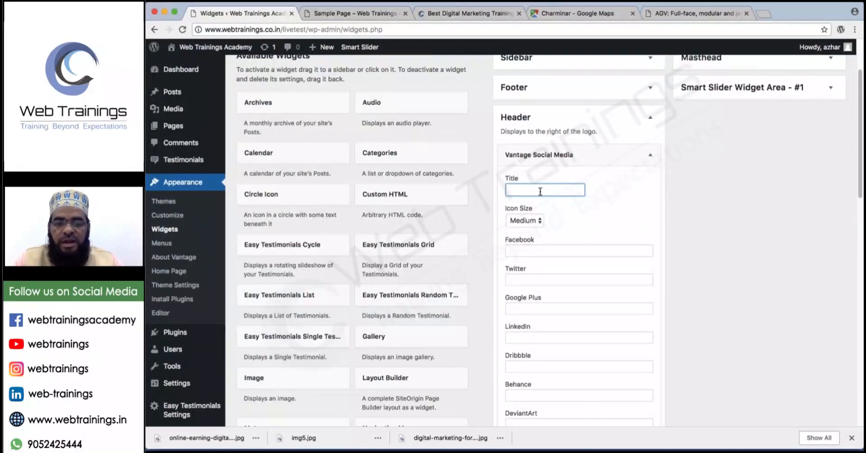
click(521, 251)
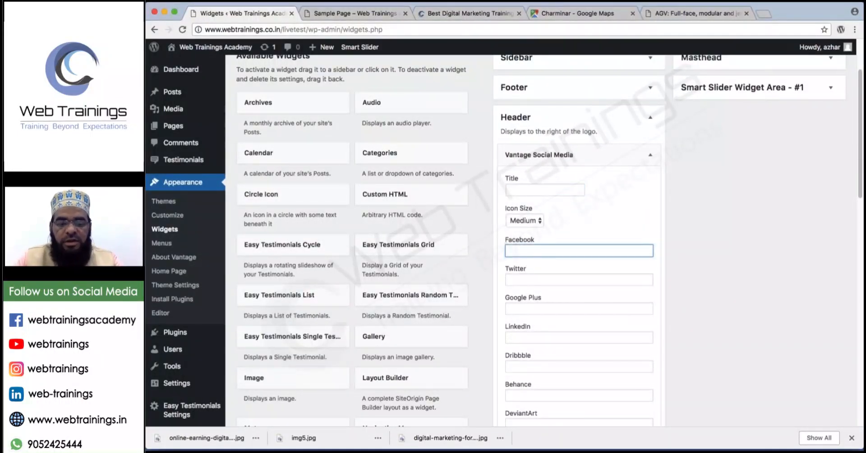
text(h)
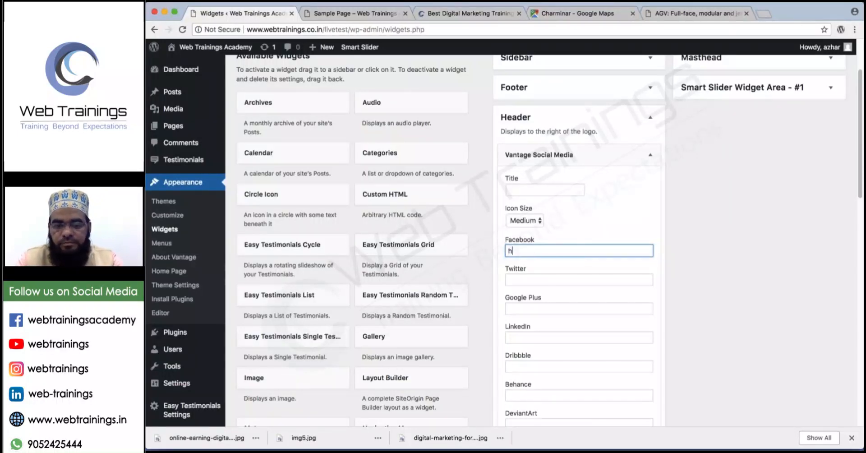
text(w)
key(BackSpace)
key(BackSpace)
text(www.)
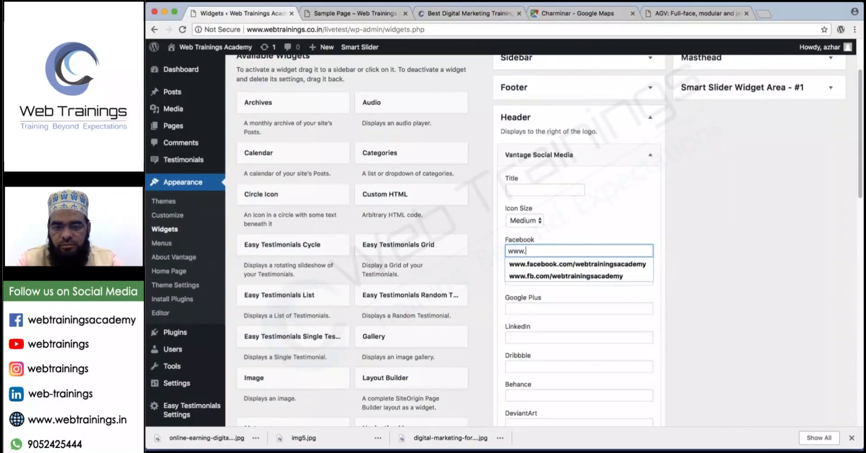
click(574, 269)
Fill the Twitter, Google Plus and LinkedIn links from the suggested addresses.
click(575, 280)
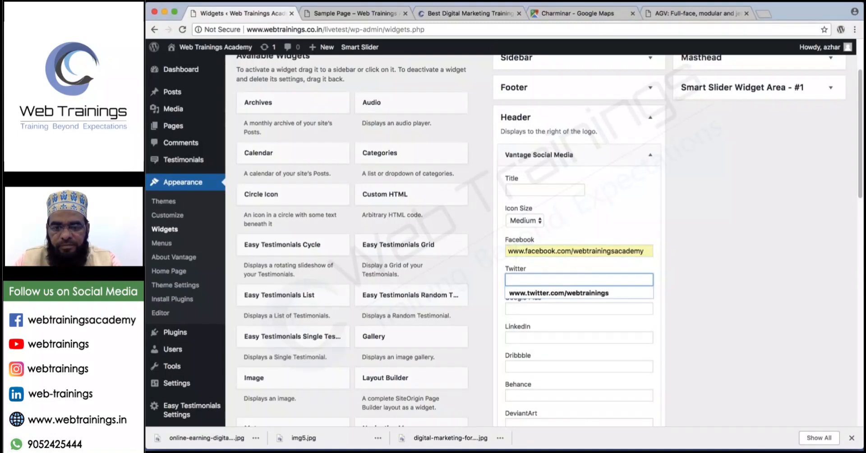
click(542, 294)
click(537, 309)
click(532, 322)
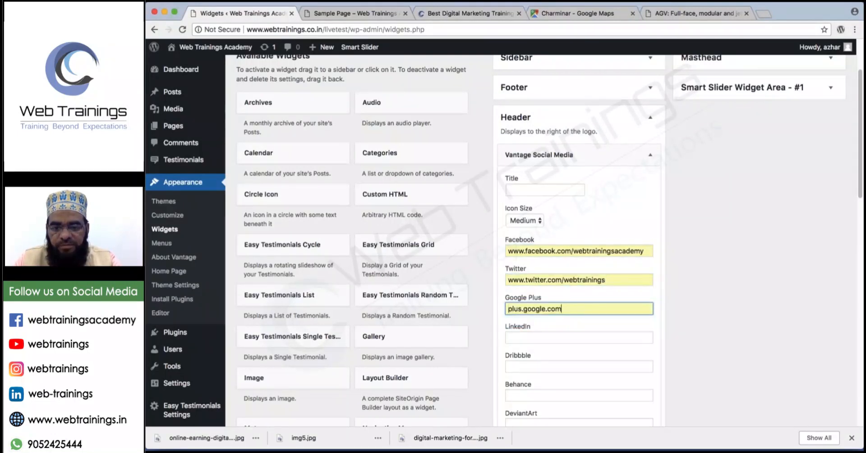
click(528, 338)
click(528, 350)
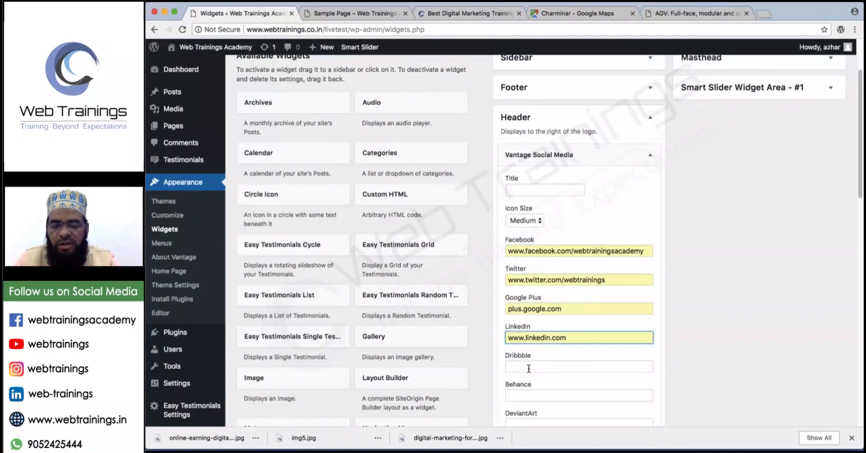
scroll(529, 368, down, 2)
scroll(537, 357, down, 4)
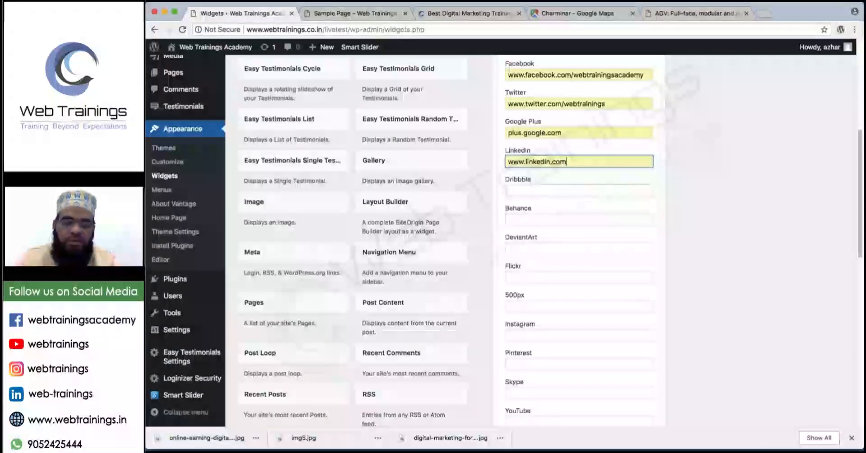
Enter youtube.com as the YouTube link and save the social media widget.
click(546, 347)
text(youtube.com)
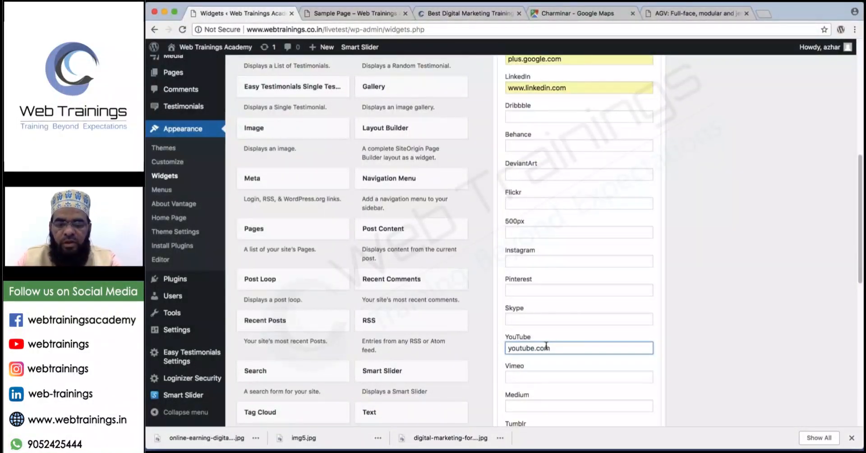
scroll(546, 346, down, 8)
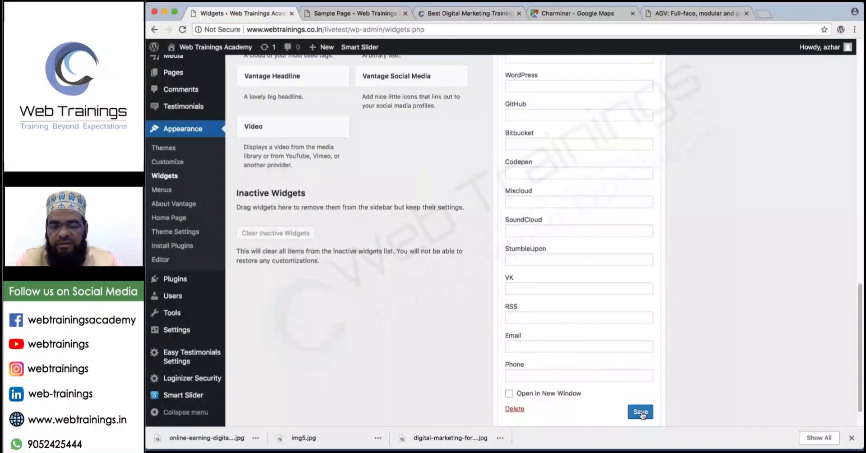
click(641, 412)
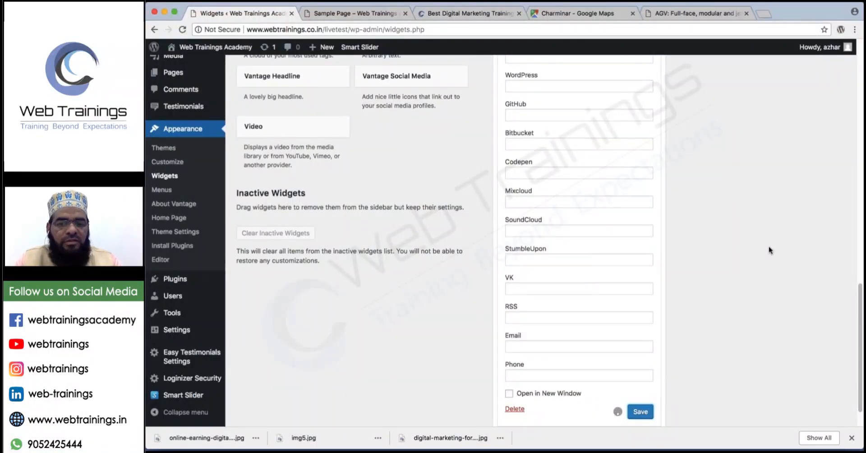
click(334, 14)
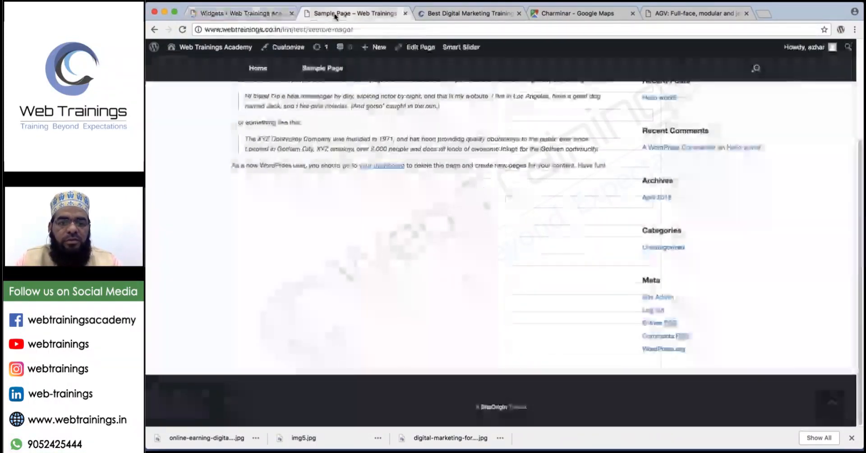
Reload the Sample Page to see the Facebook, Twitter, Google Plus, LinkedIn and YouTube header icons.
key(super+r)
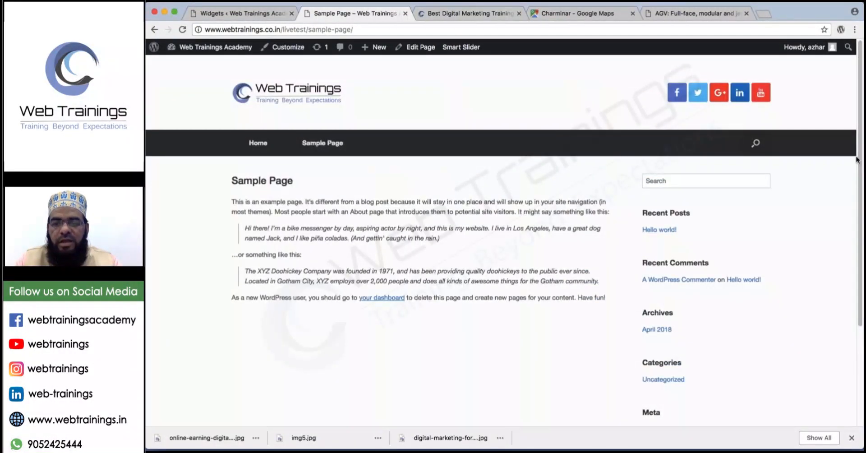
mouse_move(671, 63)
mouse_down()
mouse_move(690, 116)
mouse_move(785, 86)
mouse_move(676, 67)
mouse_up()
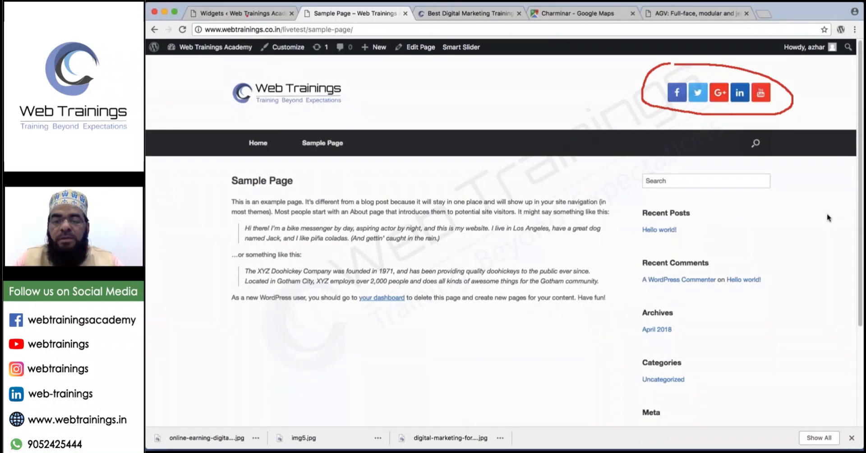
Back in Widgets, collapse Vantage Social Media and drag the Text widget into Header.
click(253, 17)
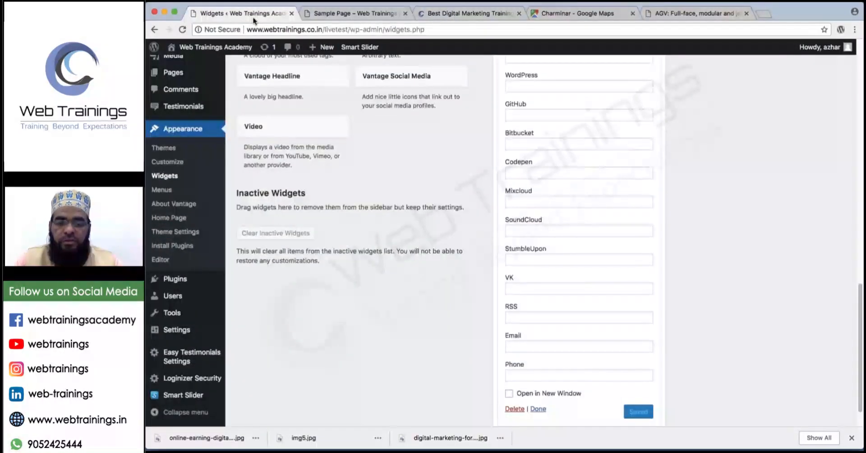
scroll(541, 240, up, 1)
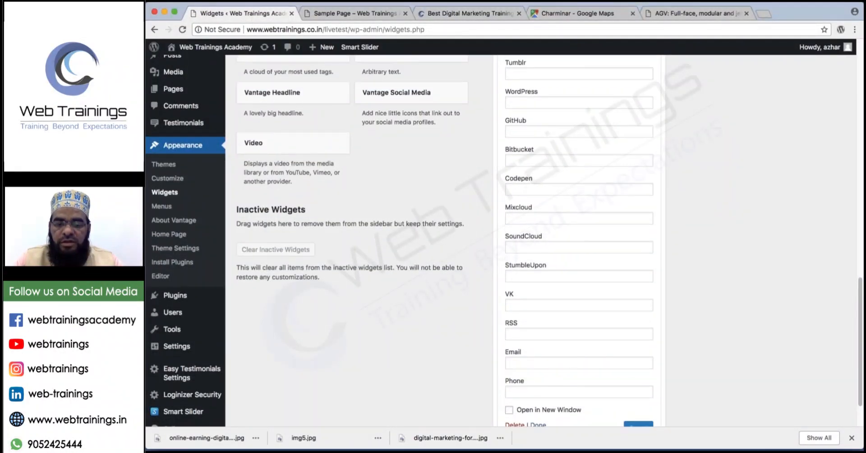
scroll(541, 241, down, 2)
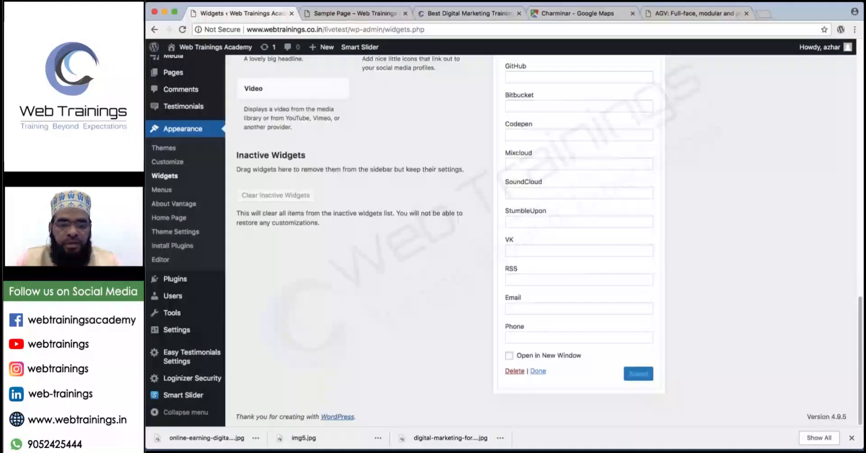
click(538, 371)
scroll(344, 332, down, 10)
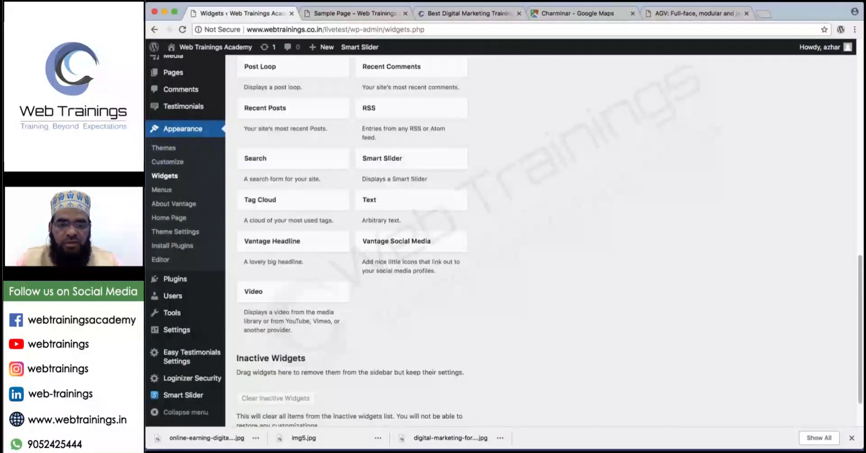
drag(397, 201, 566, 358)
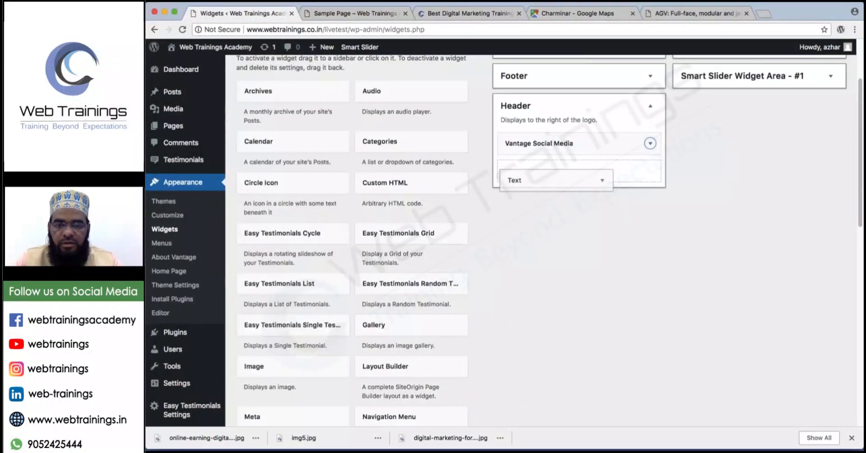
Title the Header Text widget 'Call us Now', add the contact phone number in bold, and save.
drag(541, 183, 541, 183)
text(Ca)
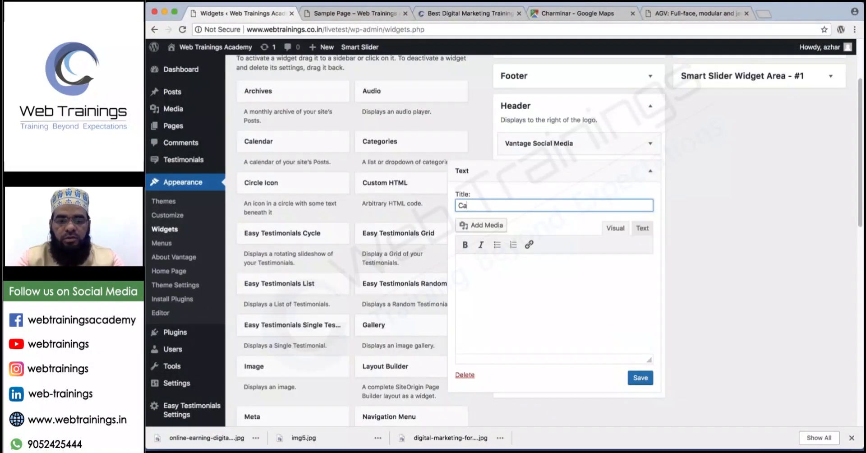
text(ll us )
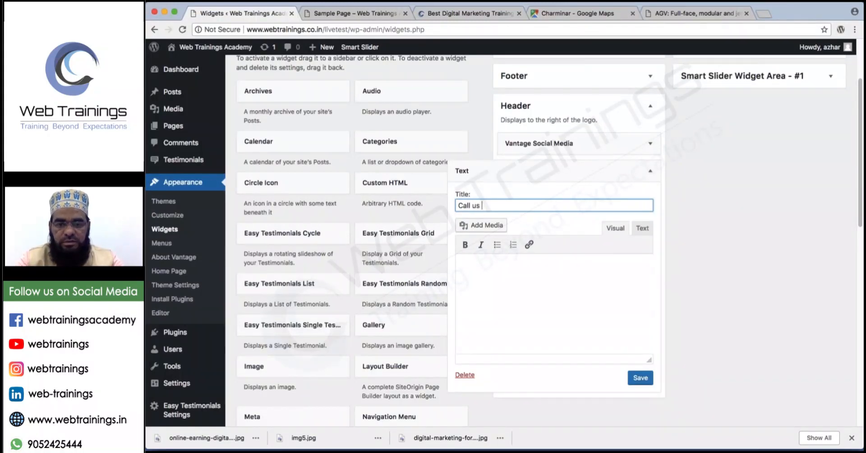
text(Now)
click(515, 270)
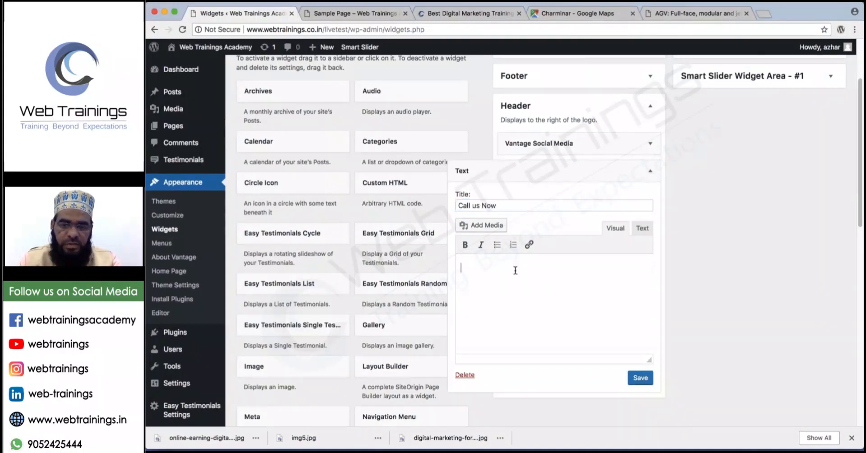
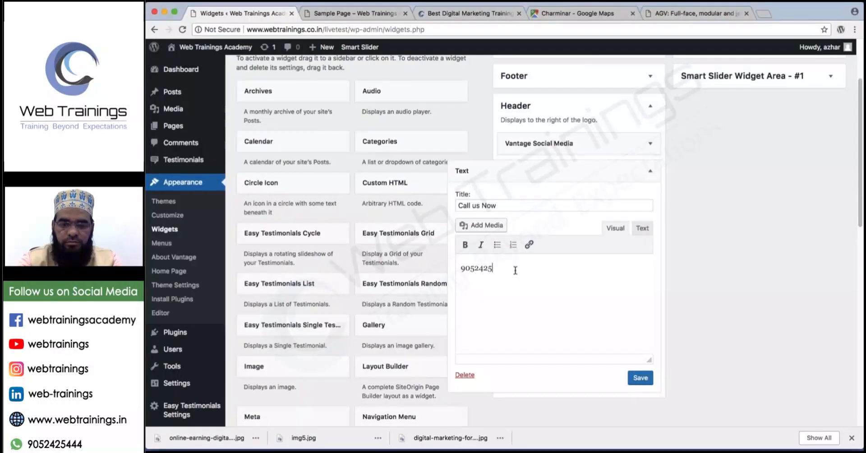
drag(531, 271, 451, 271)
click(466, 245)
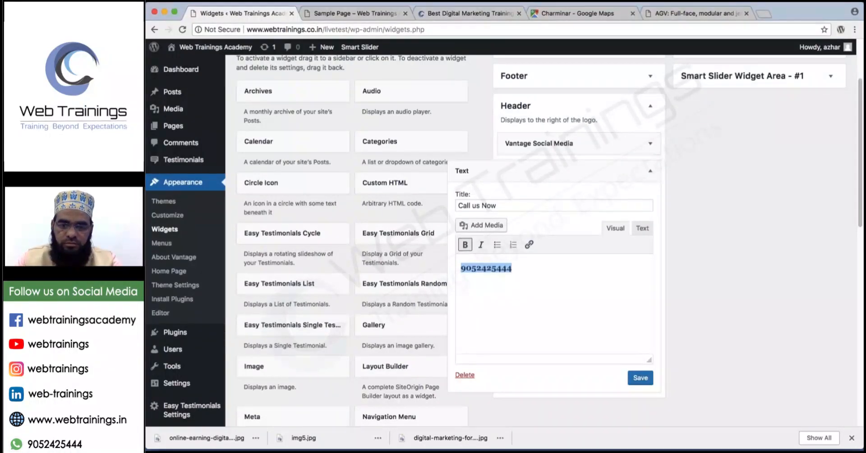
click(643, 378)
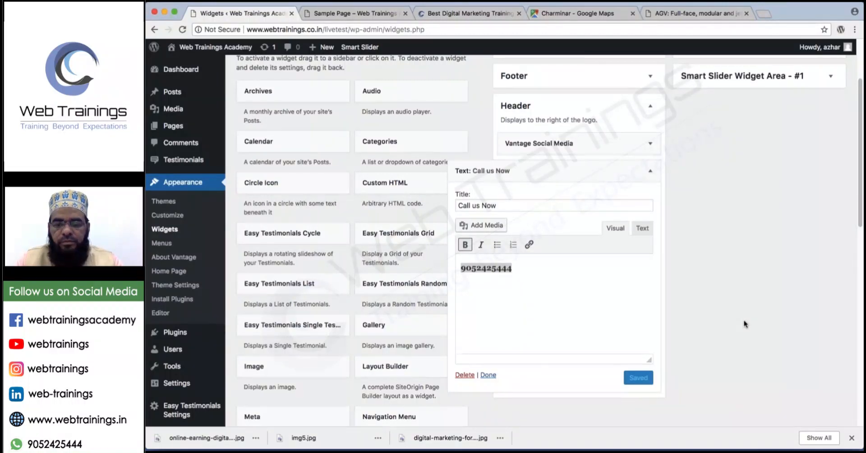
click(488, 375)
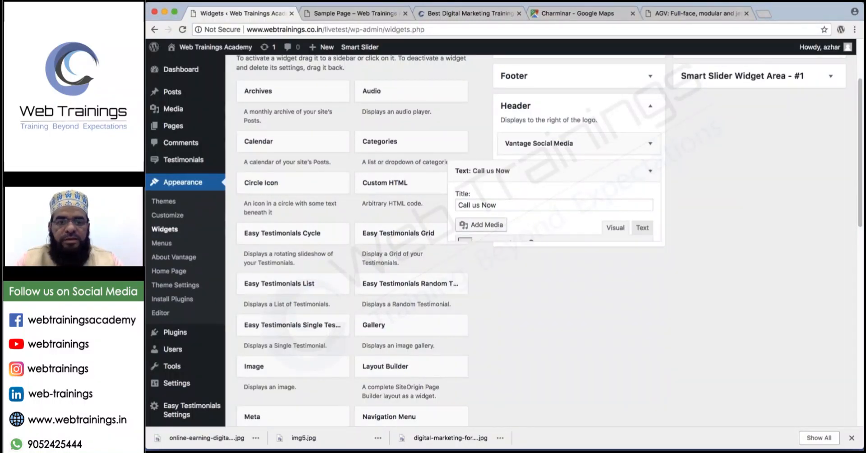
click(323, 14)
Reload the Sample Page, highlight the new Call us Now header text, and scroll to the footer.
key(super+r)
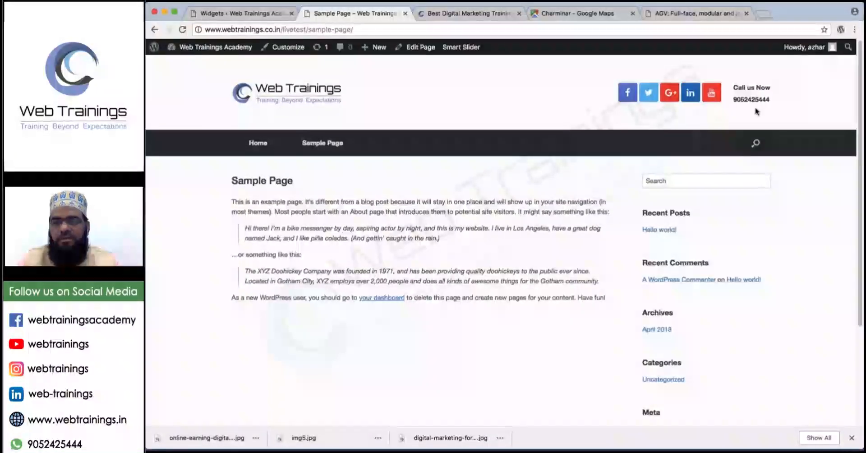
drag(734, 85, 763, 100)
click(772, 100)
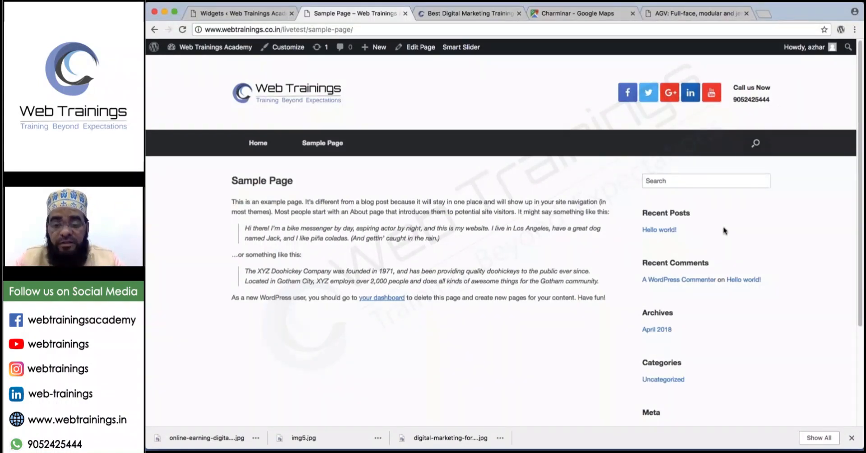
scroll(724, 226, down, 5)
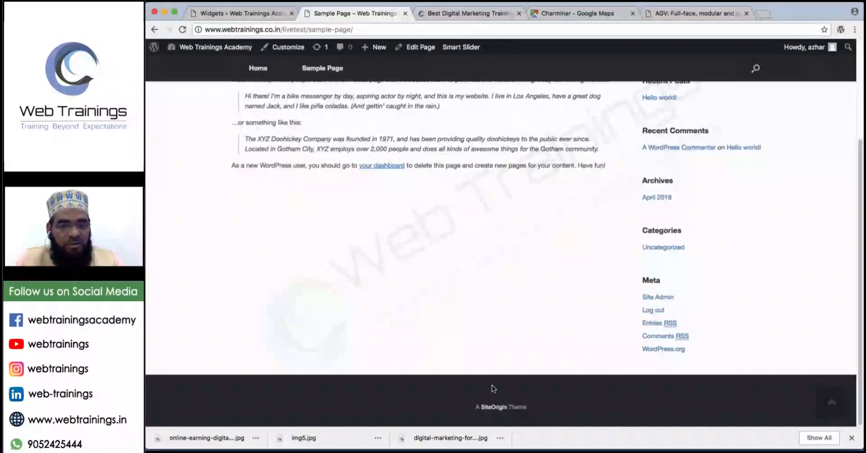
In Widgets, collapse the Header area and expand Footer, then return to the front-end Sample Page.
click(243, 13)
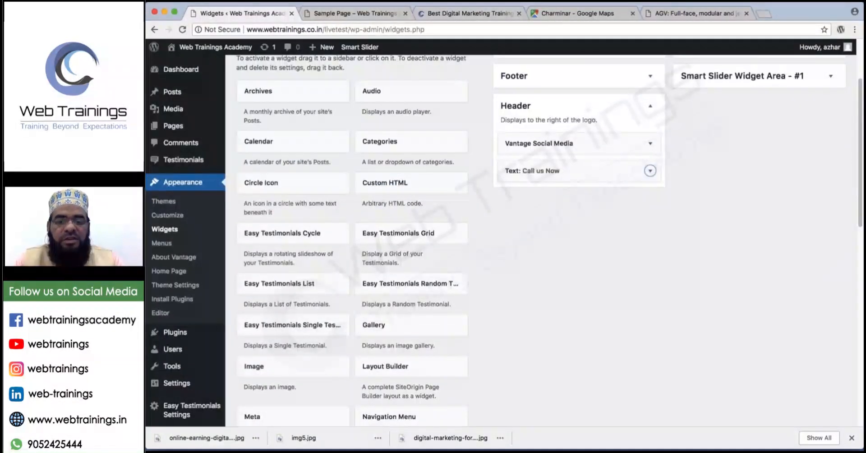
scroll(548, 199, up, 1)
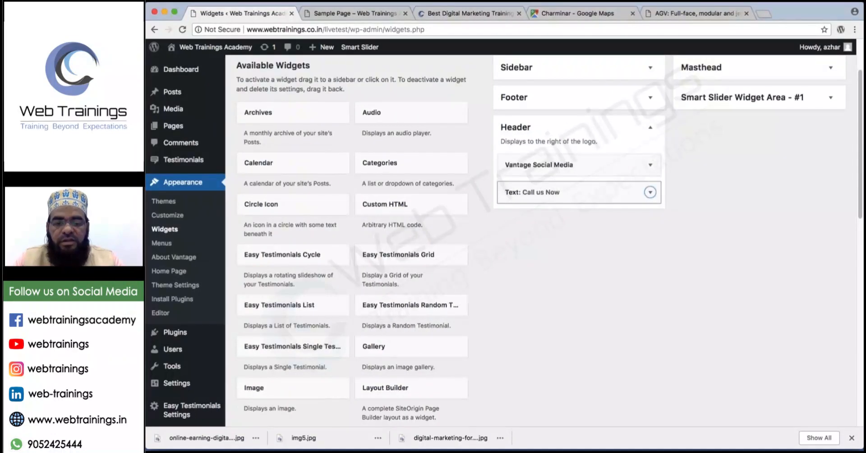
scroll(549, 199, up, 3)
click(519, 202)
click(513, 174)
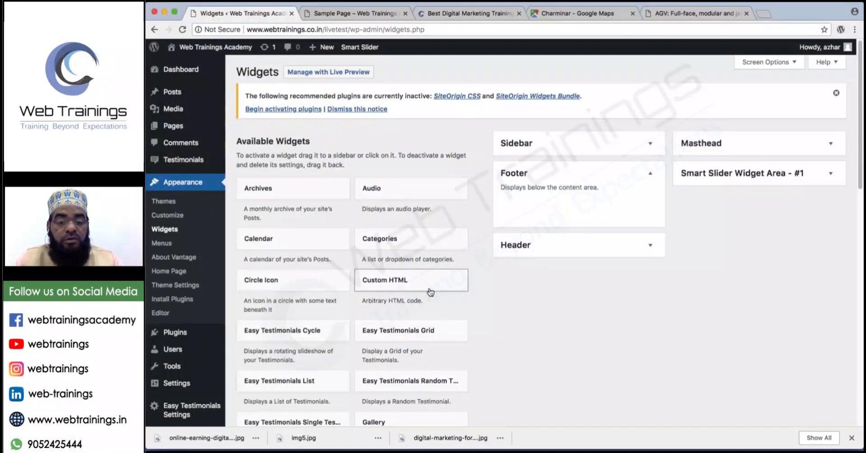
scroll(430, 292, down, 10)
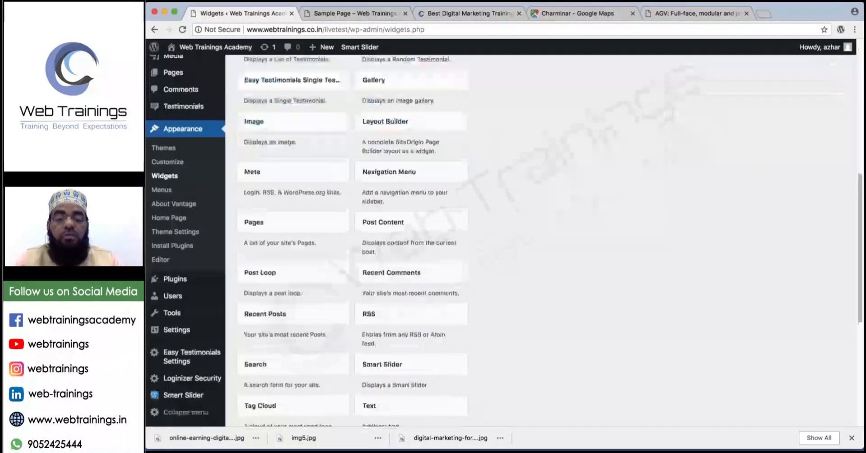
scroll(412, 296, down, 4)
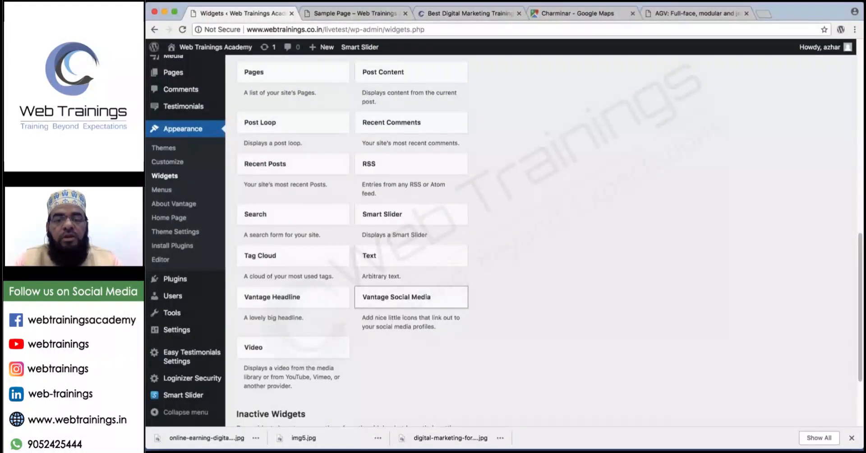
scroll(573, 178, up, 15)
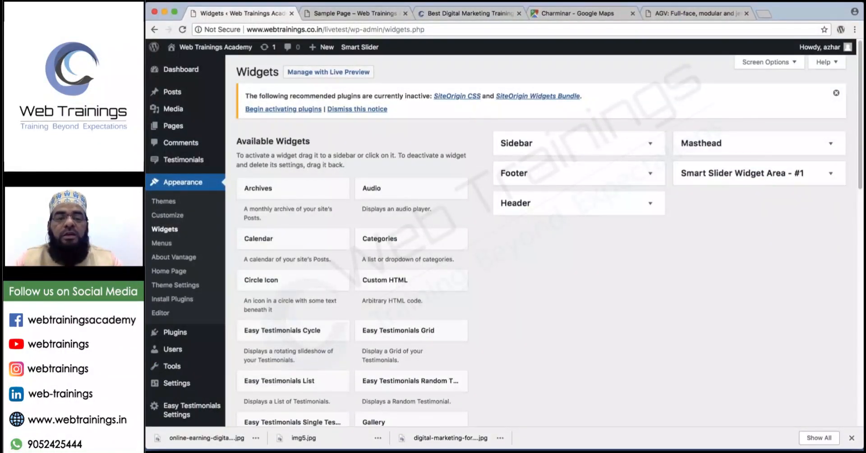
click(357, 13)
click(182, 29)
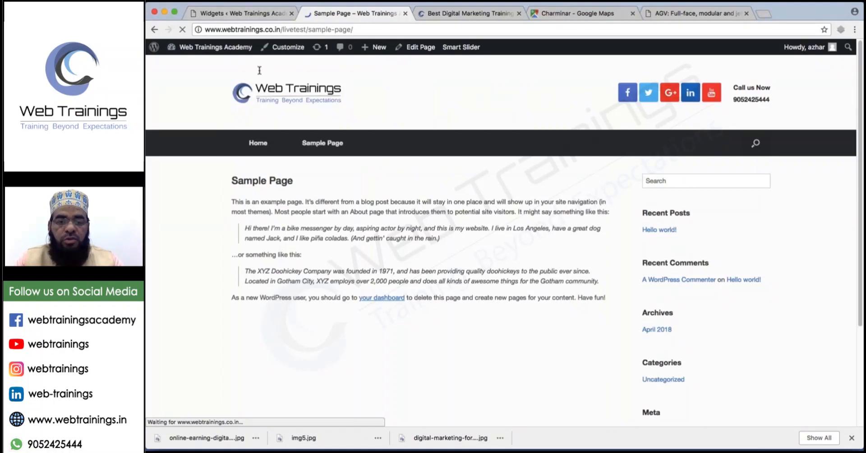
Open the site homepage from the logo and look over its full-width header and slider.
click(288, 93)
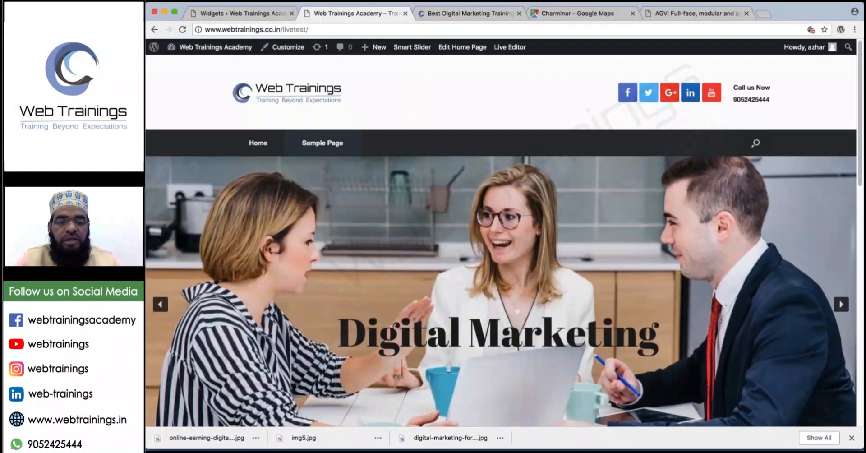
scroll(500, 271, down, 1)
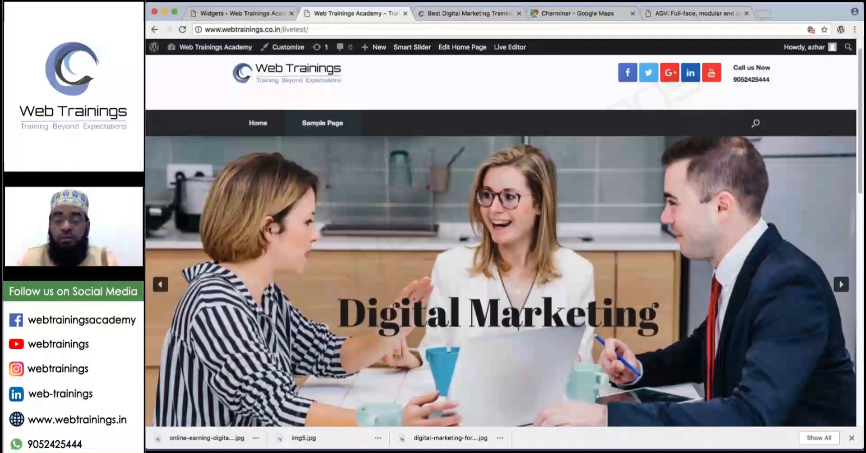
scroll(817, 171, up, 1)
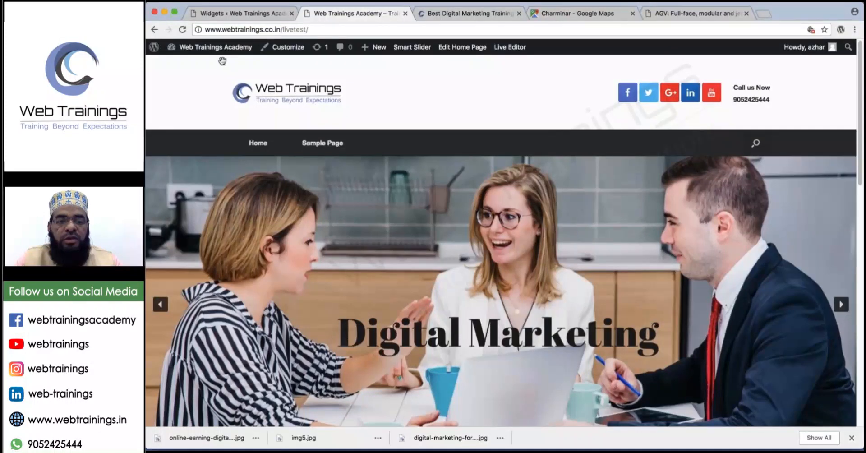
Annotate the header's left and right edges, then return to the Widgets admin page.
drag(225, 54, 224, 130)
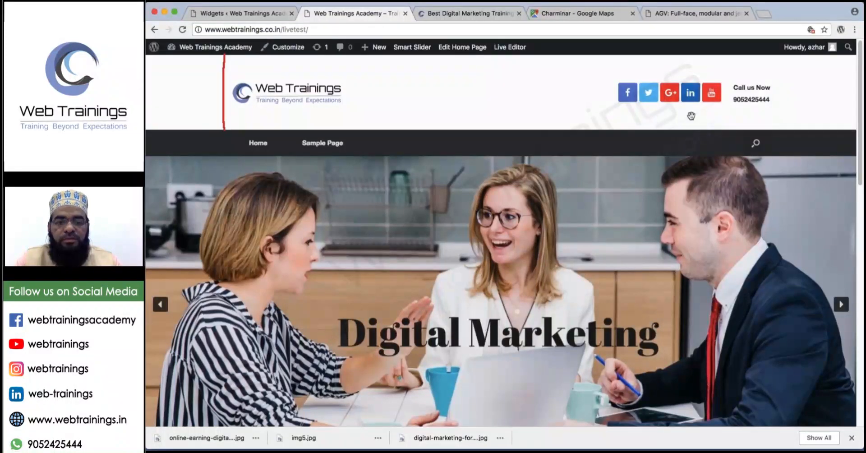
click(775, 63)
drag(772, 80, 773, 115)
mouse_move(226, 159)
mouse_down()
mouse_move(224, 221)
mouse_move(159, 218)
mouse_move(177, 230)
mouse_up()
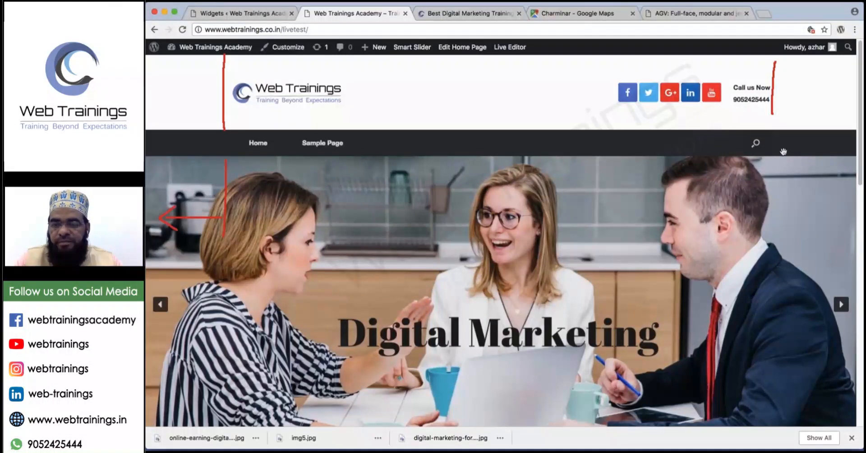
drag(783, 151, 785, 198)
drag(782, 247, 783, 250)
drag(786, 228, 830, 229)
drag(831, 229, 816, 236)
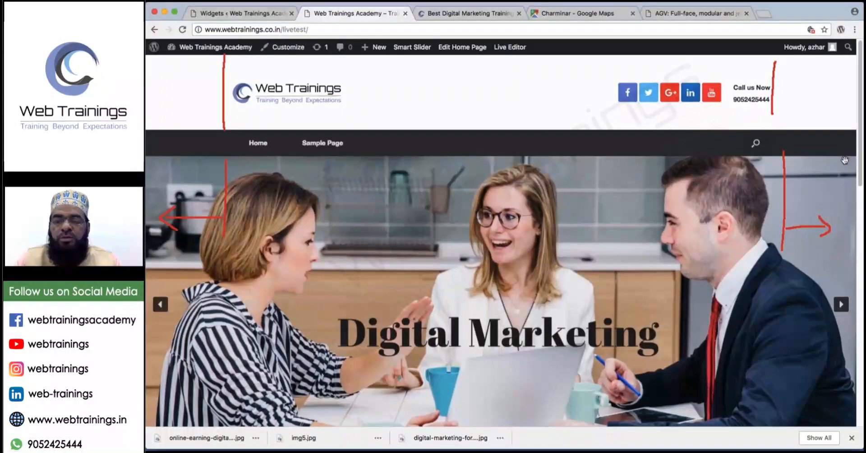
key(Escape)
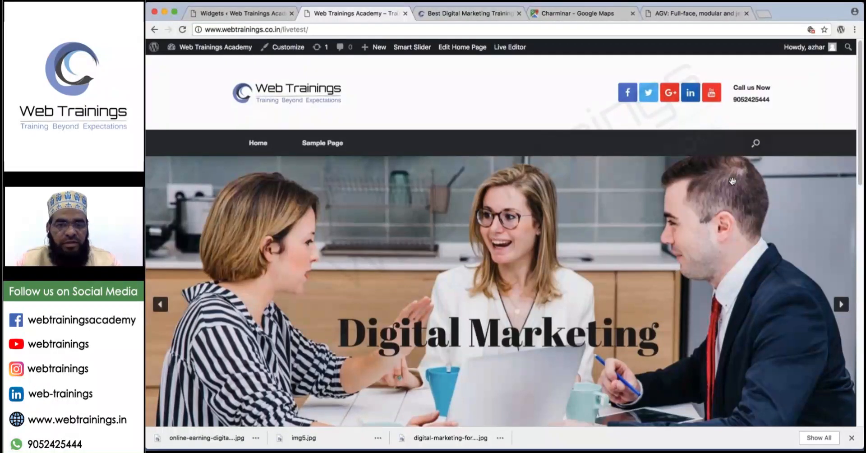
click(247, 12)
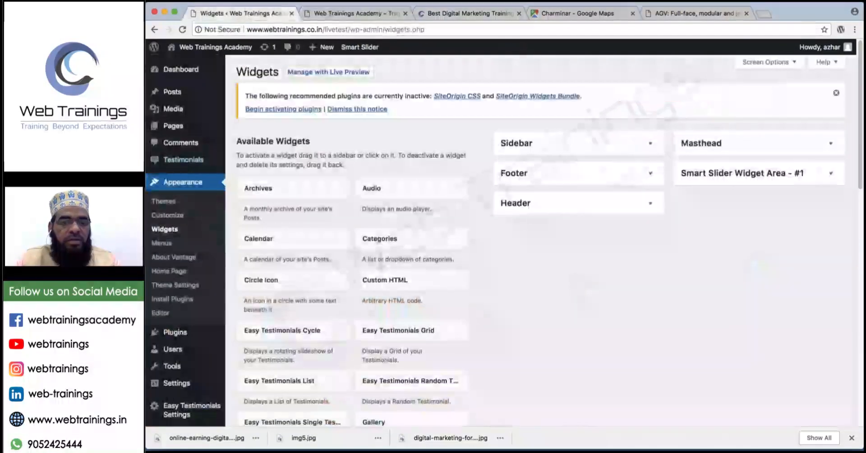
In Customize > Theme Settings > Layout, set Layout Bound to Boxed and publish.
click(171, 217)
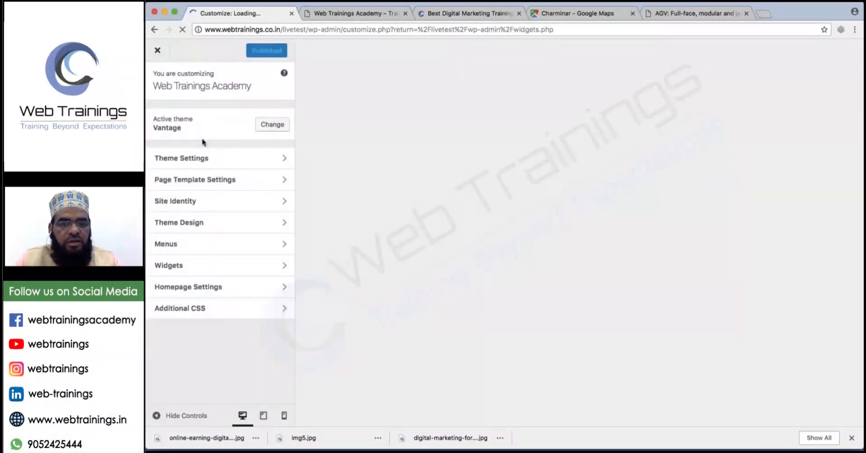
click(198, 162)
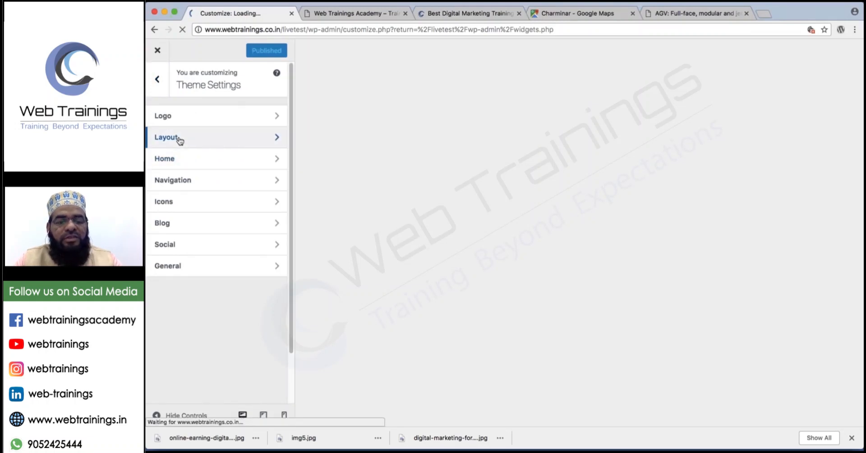
click(180, 138)
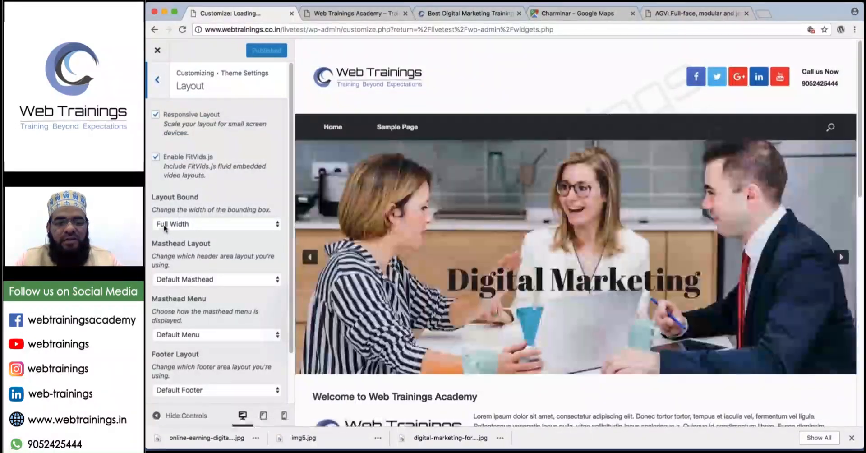
click(166, 224)
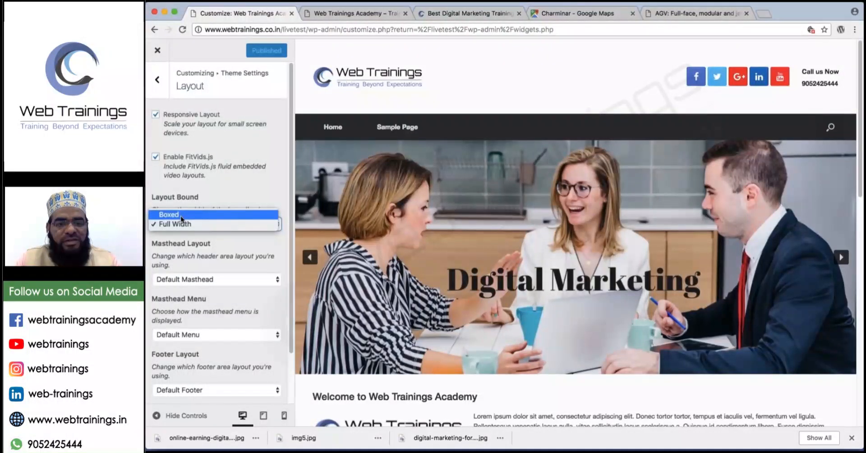
click(182, 215)
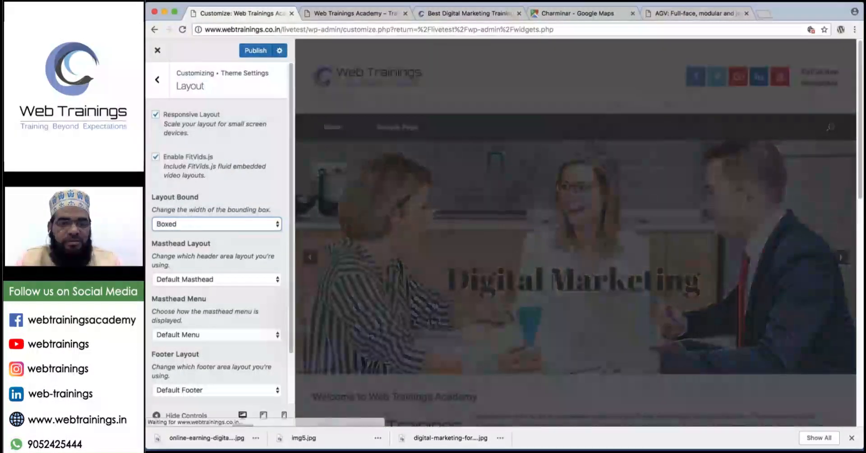
click(264, 46)
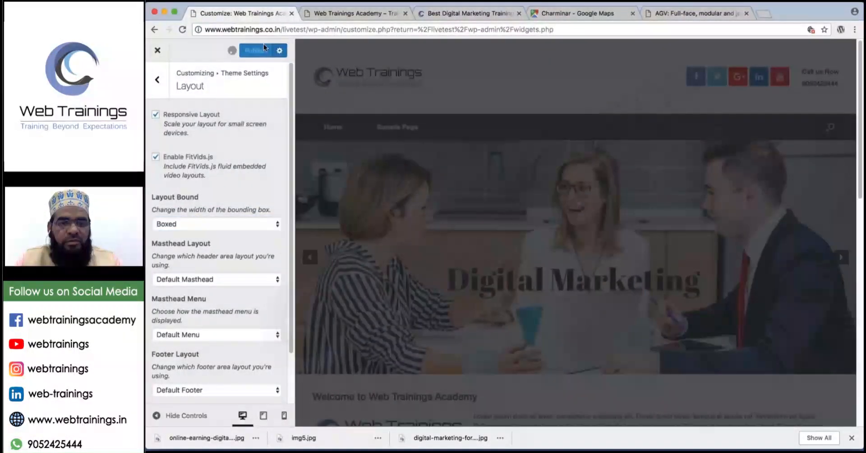
Reload the live homepage and scroll to check the Boxed layout.
click(356, 13)
click(183, 29)
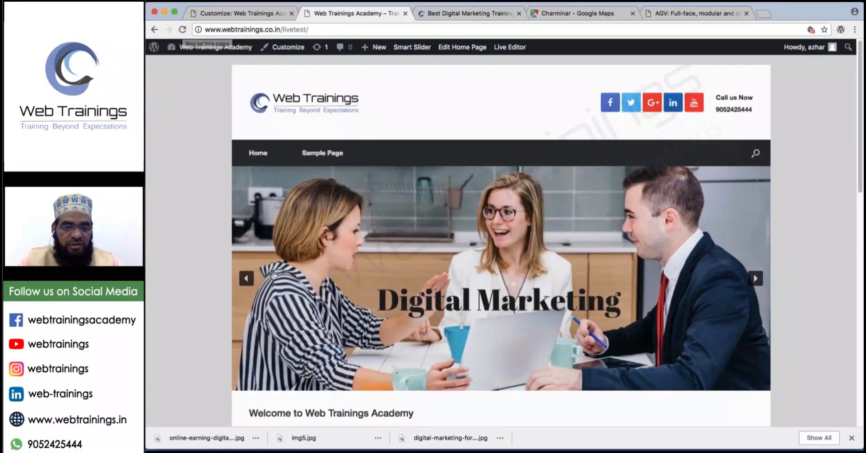
scroll(273, 275, down, 15)
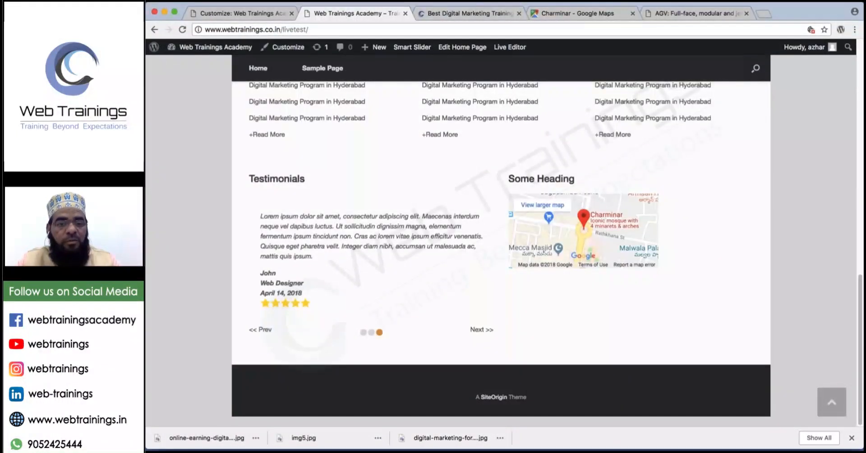
Set Layout Bound back to Full Width and publish the change.
click(236, 12)
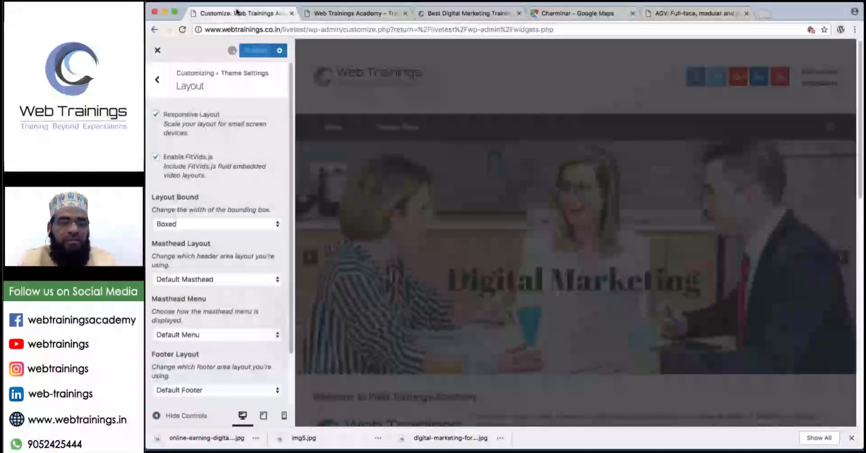
click(217, 224)
click(189, 235)
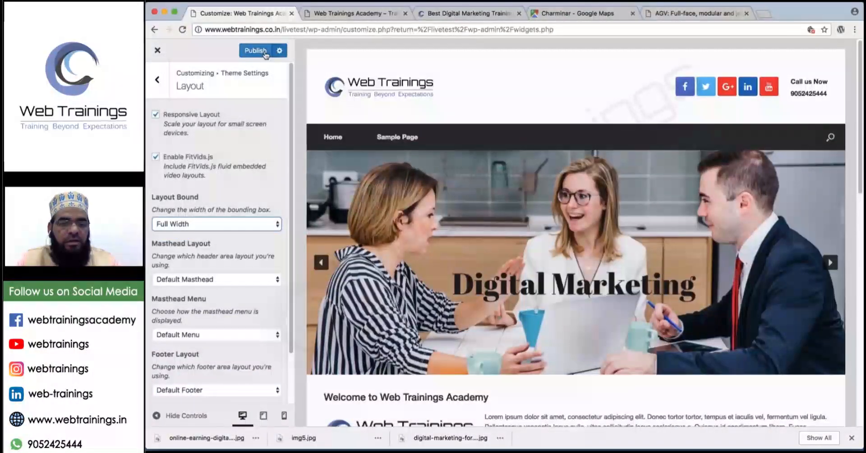
key(ctrl+Tab)
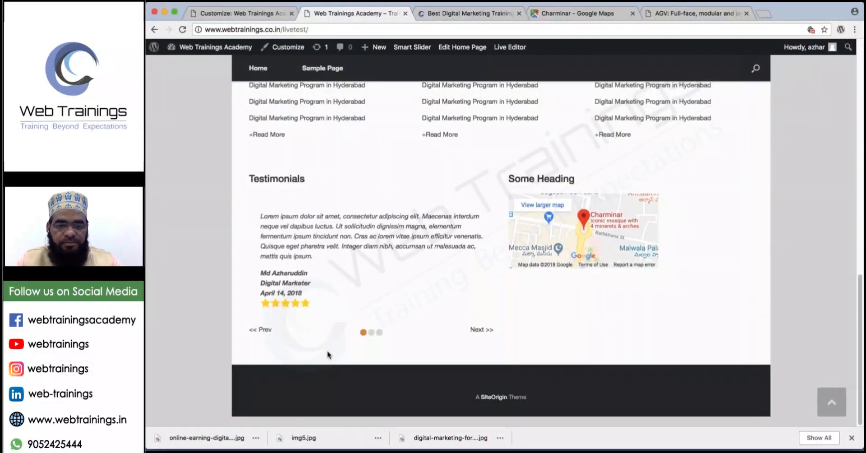
Reload the Web Trainings Academy homepage and scroll through to confirm the edge-to-edge Digital Marketing slider.
key(super+r)
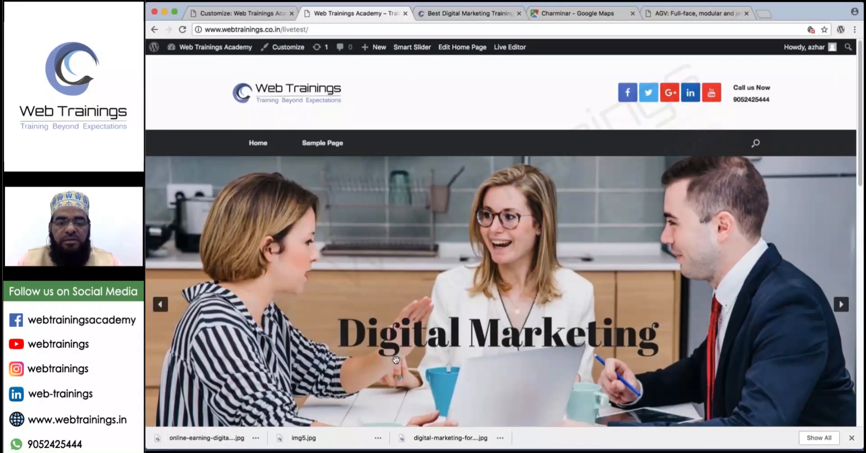
scroll(396, 360, down, 2)
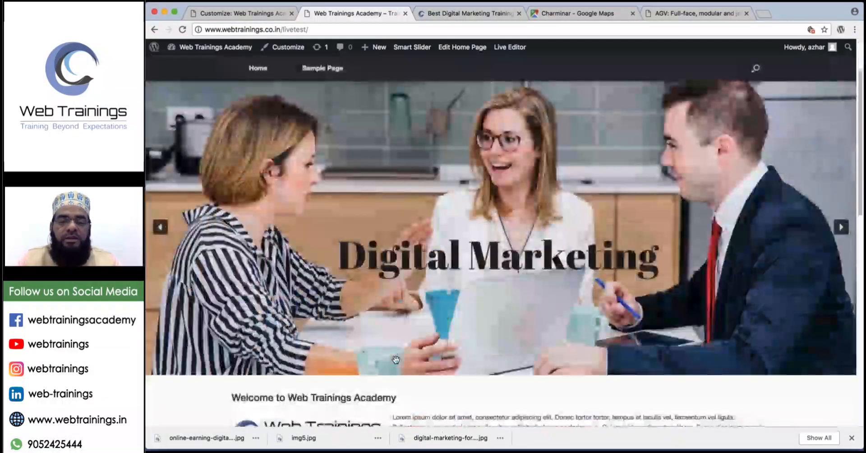
scroll(397, 362, down, 15)
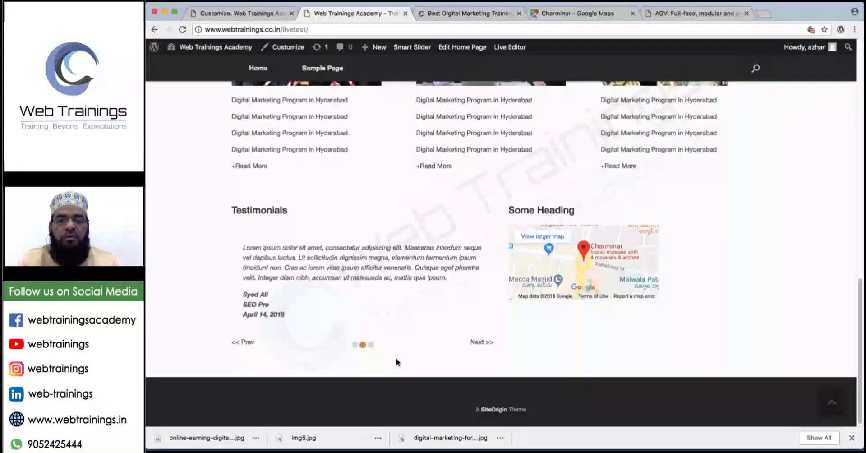
scroll(398, 362, up, 2)
scroll(398, 362, up, 10)
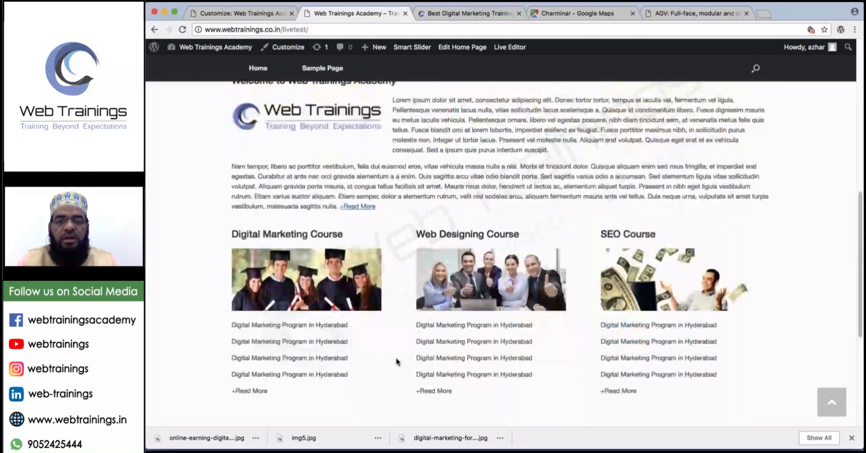